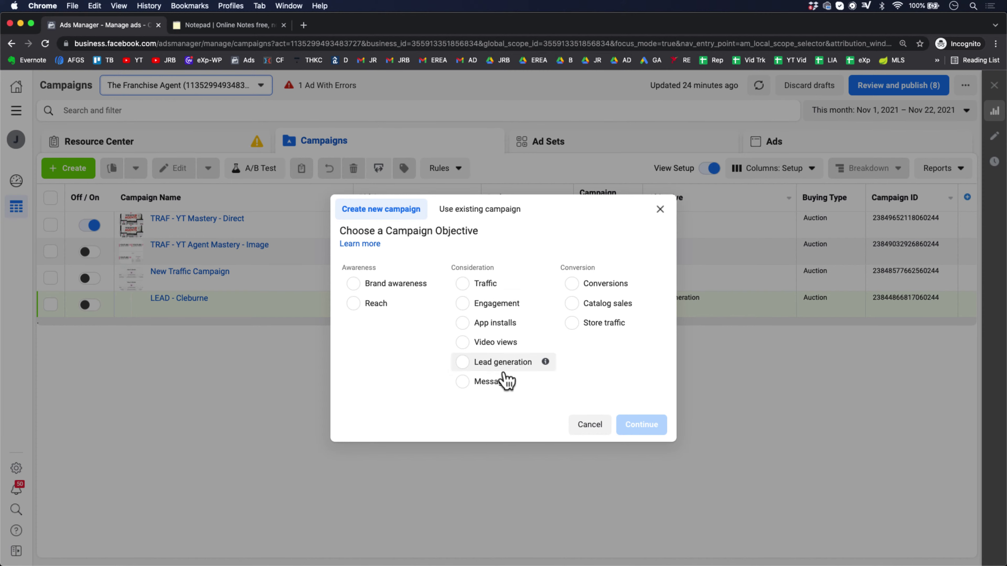
Step: Choose the Lead generation objective for the new campaign and name the campaign "LEAD - Just Listed"
click(511, 363)
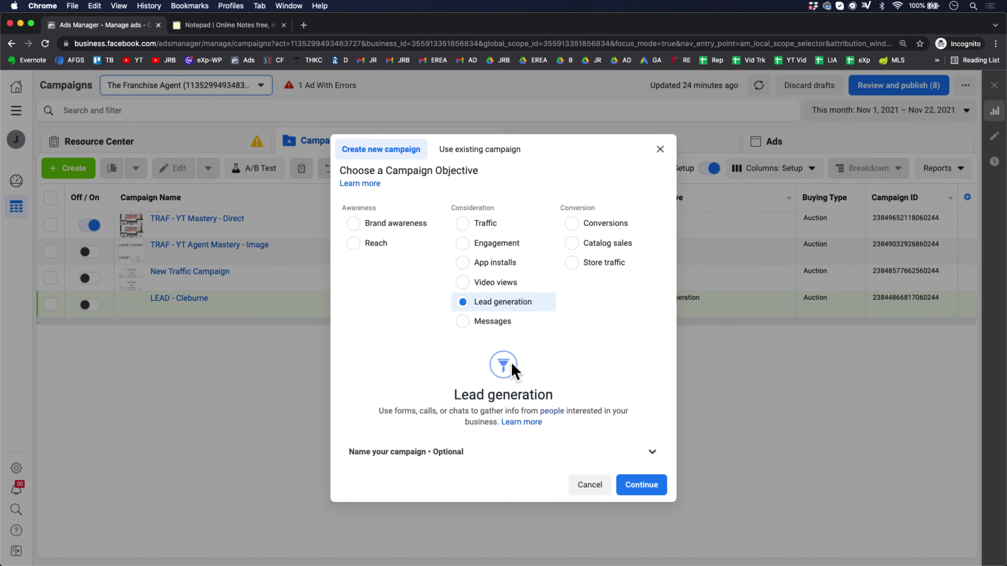
click(656, 455)
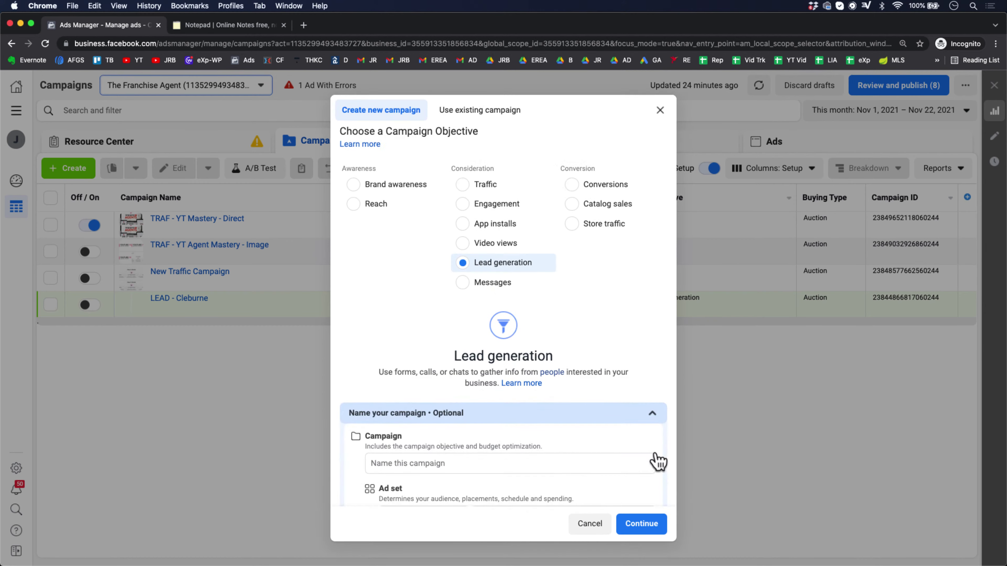
scroll(589, 314, down, 3)
click(459, 375)
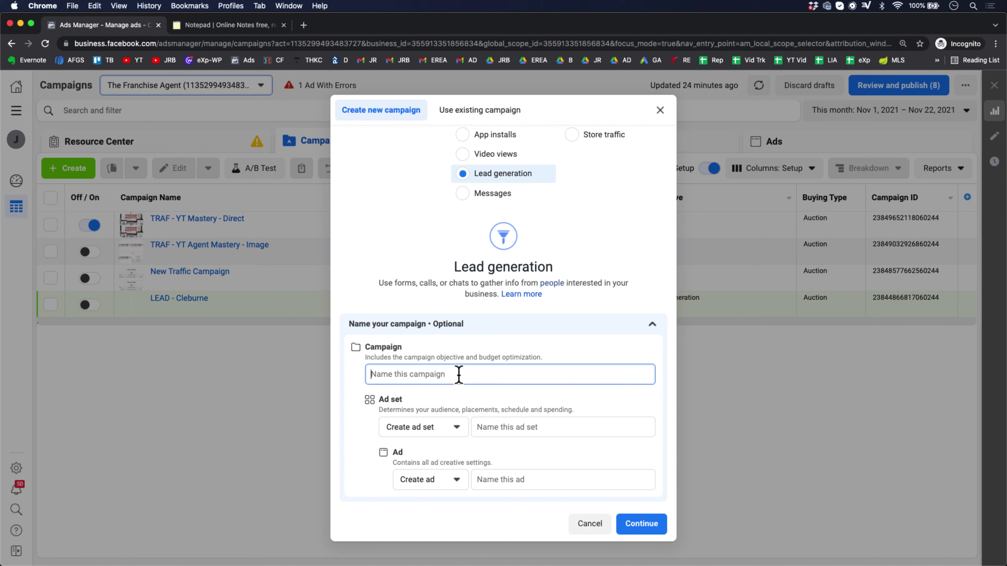
text(LEAD - )
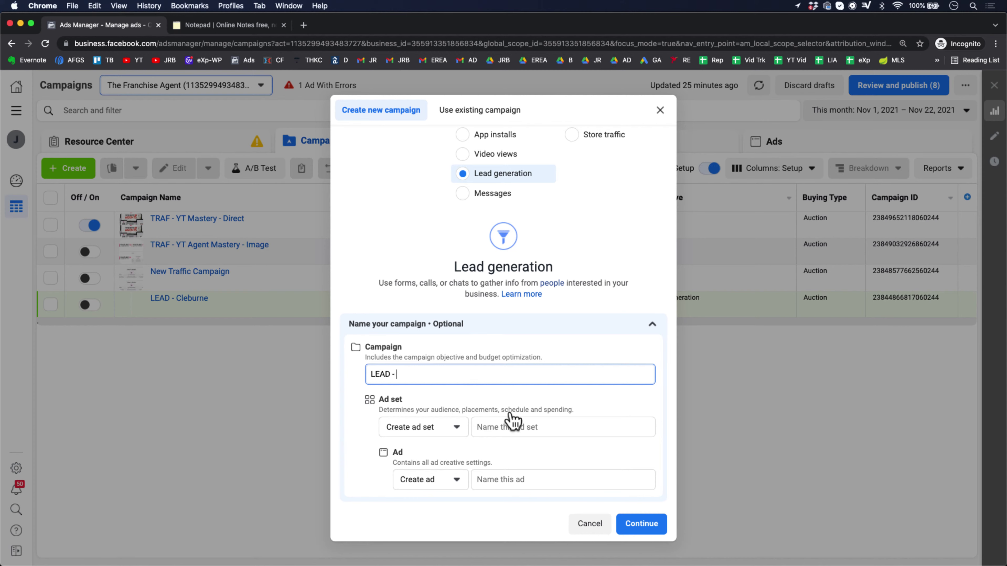
text(Just Listed)
triple_click(401, 375)
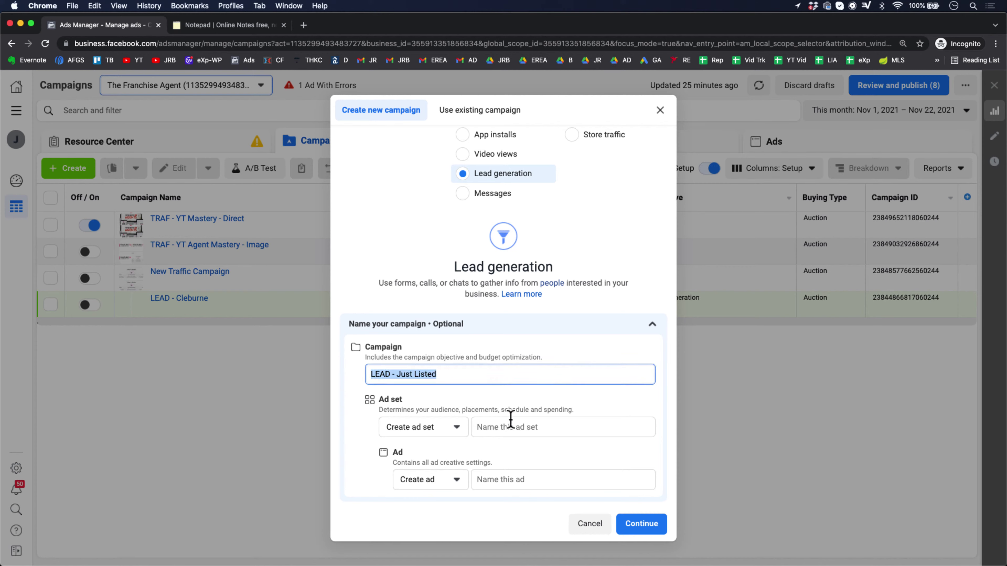
click(446, 374)
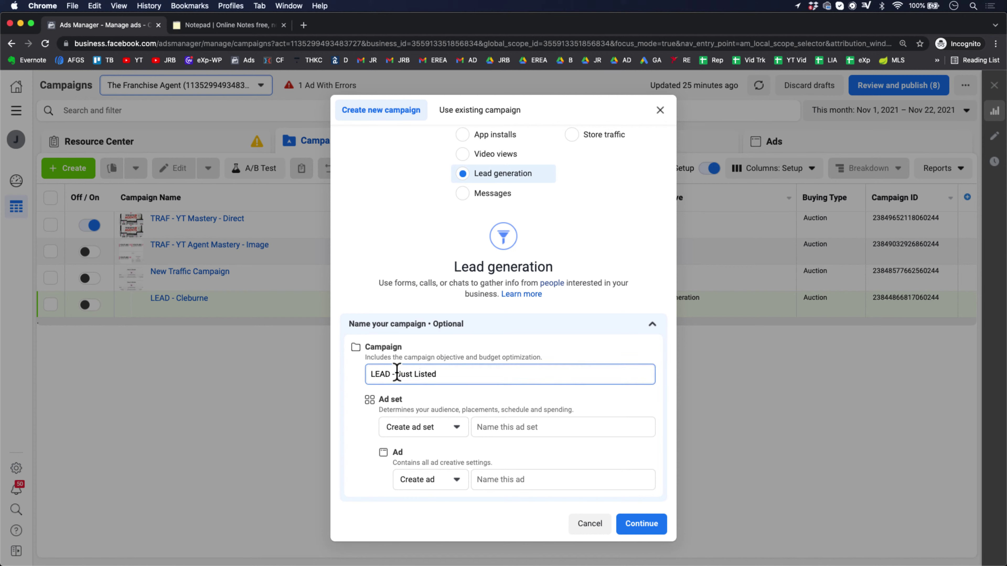
double_click(380, 375)
click(427, 374)
drag(437, 374, 396, 374)
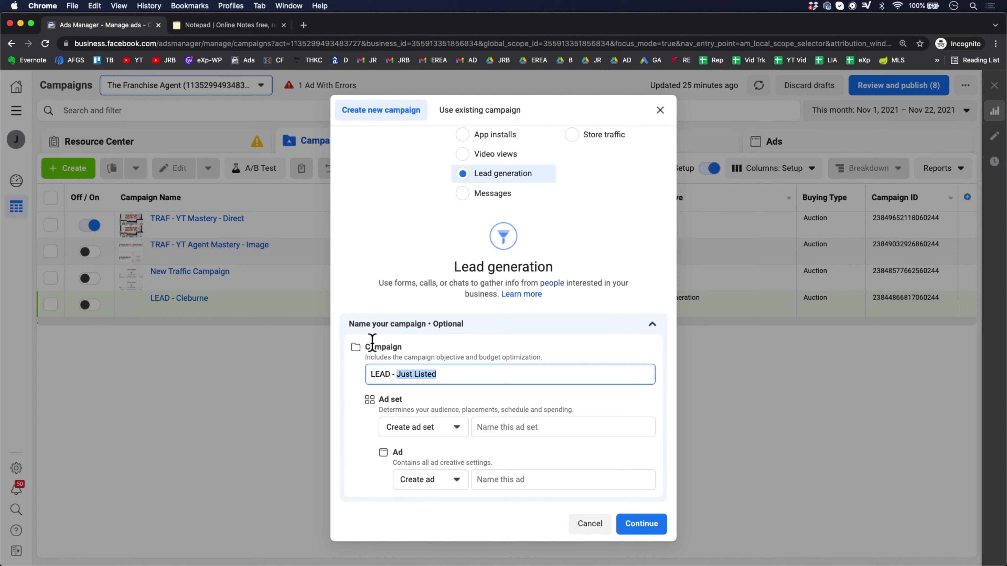
scroll(463, 201, up, 3)
scroll(448, 254, down, 3)
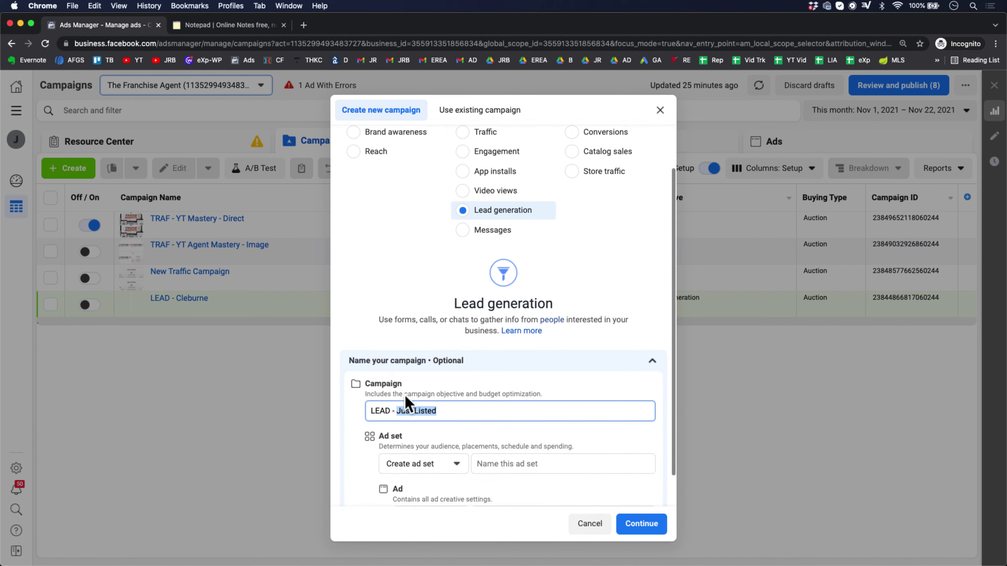
scroll(457, 396, down, 2)
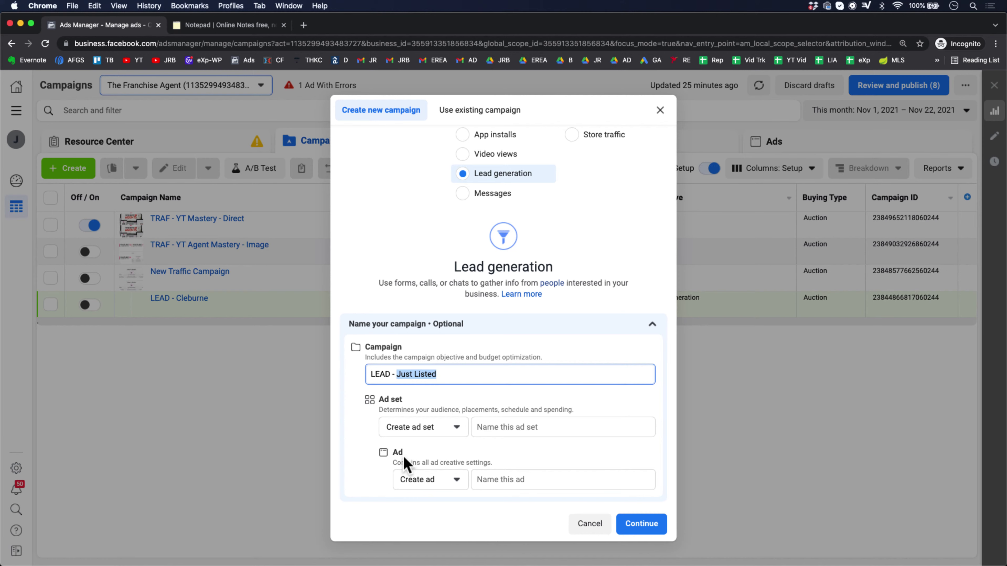
Step: Copy the campaign name into the ad set name and extend it to "LEAD - No Interest - Just Listed"
click(392, 375)
key(super+a)
key(super+c)
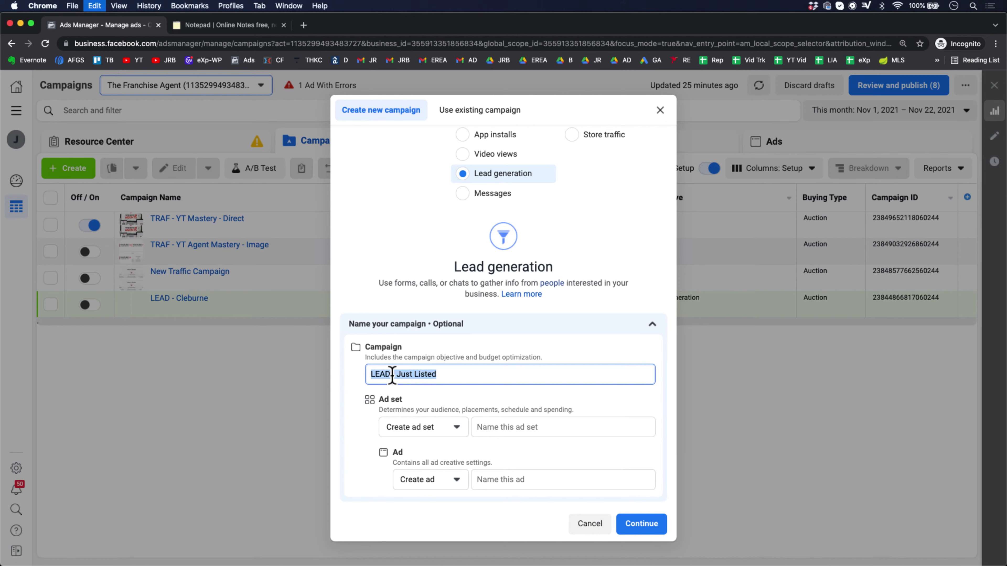
click(533, 426)
key(super+v)
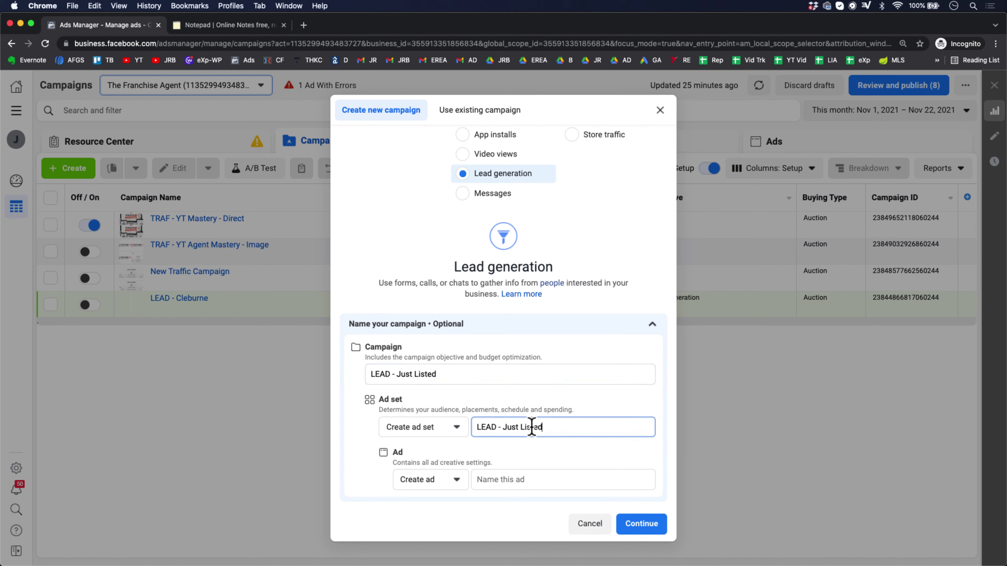
click(503, 428)
text(Ho Inte)
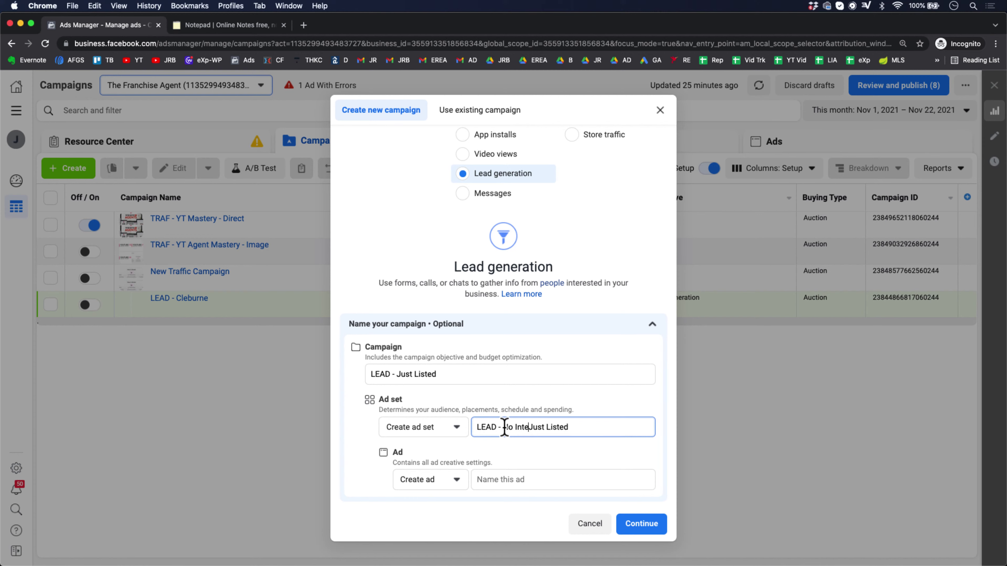
text(rse)
text(t -)
Step: Give the ad the same name as the ad set, "LEAD - No Interest - Just Listed", and create the draft campaign
key(super+a)
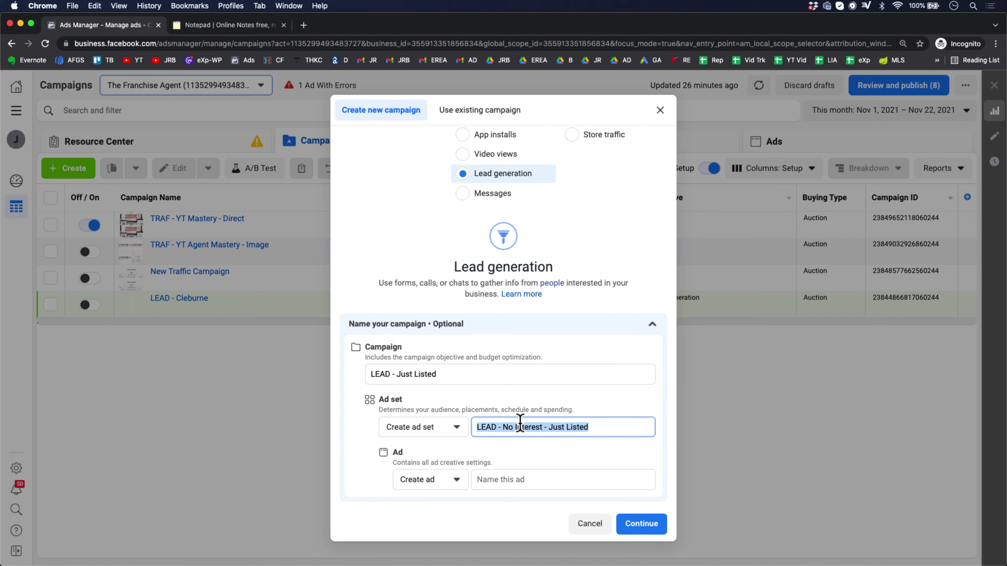
key(super+c)
click(508, 478)
key(super+v)
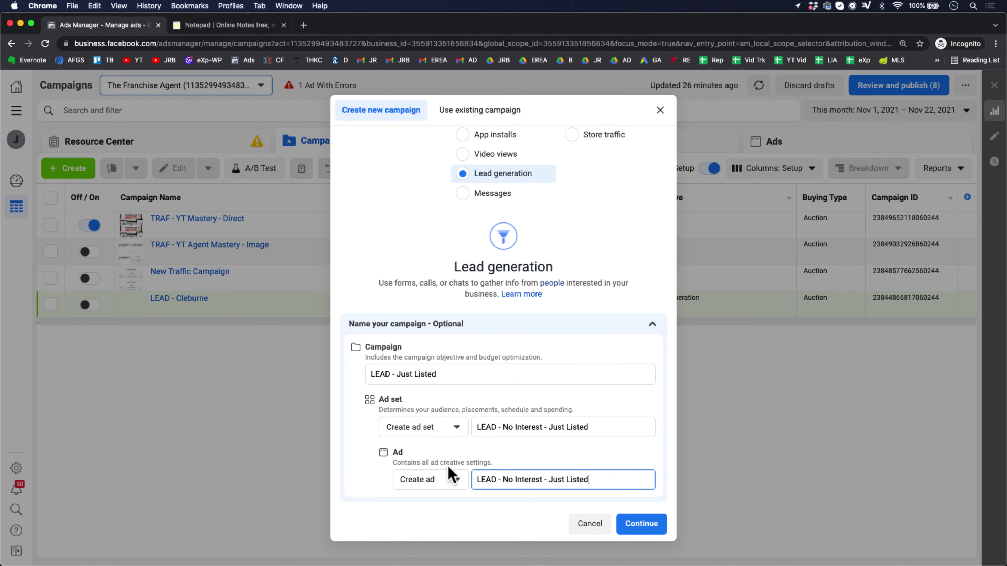
click(641, 524)
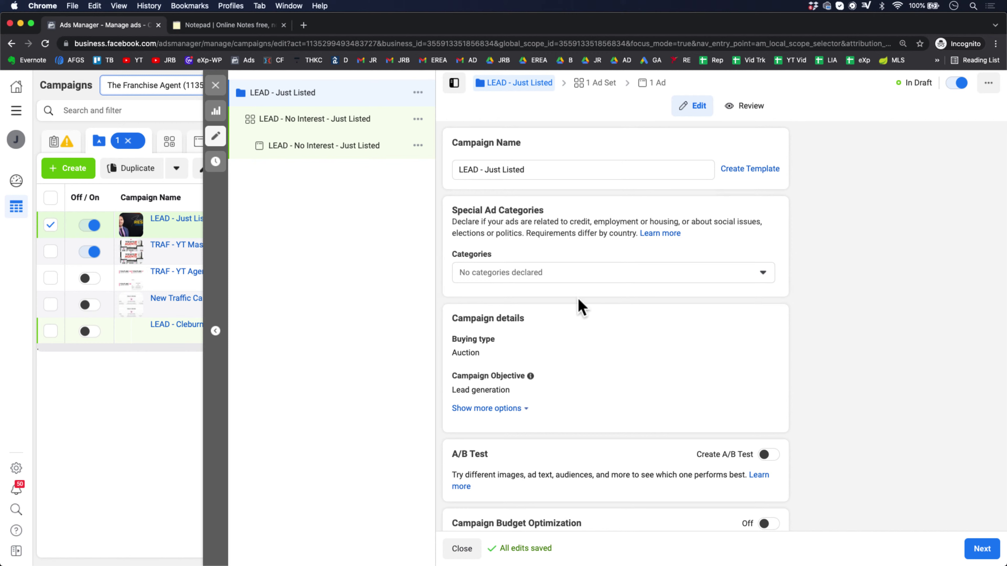
Step: Declare Housing as the campaign's special ad category
click(565, 275)
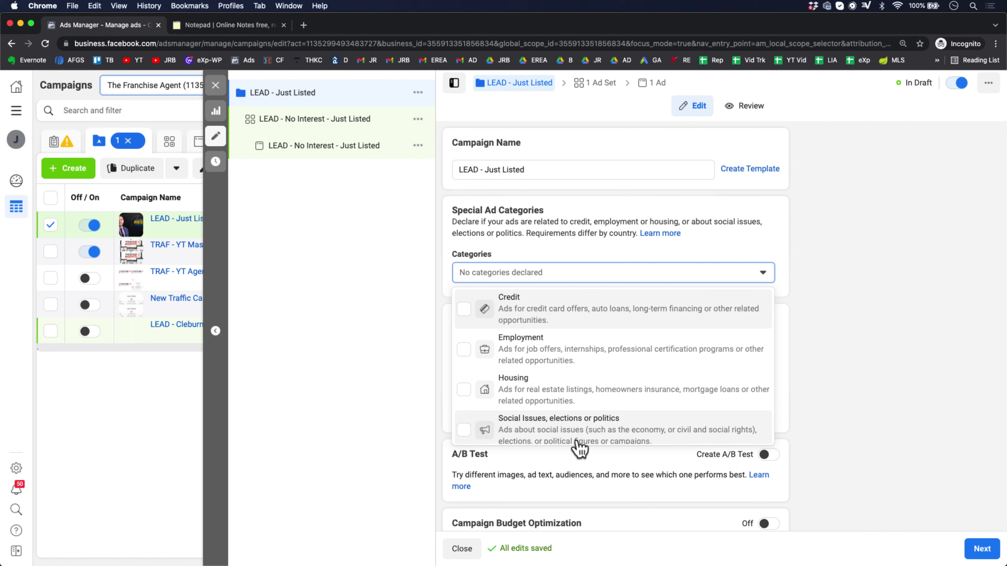
click(515, 387)
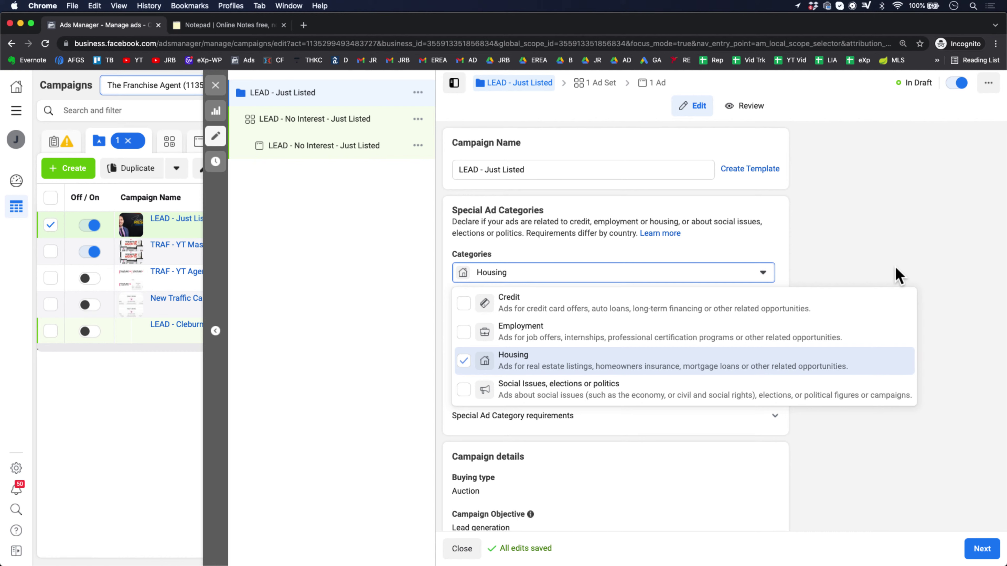
click(898, 275)
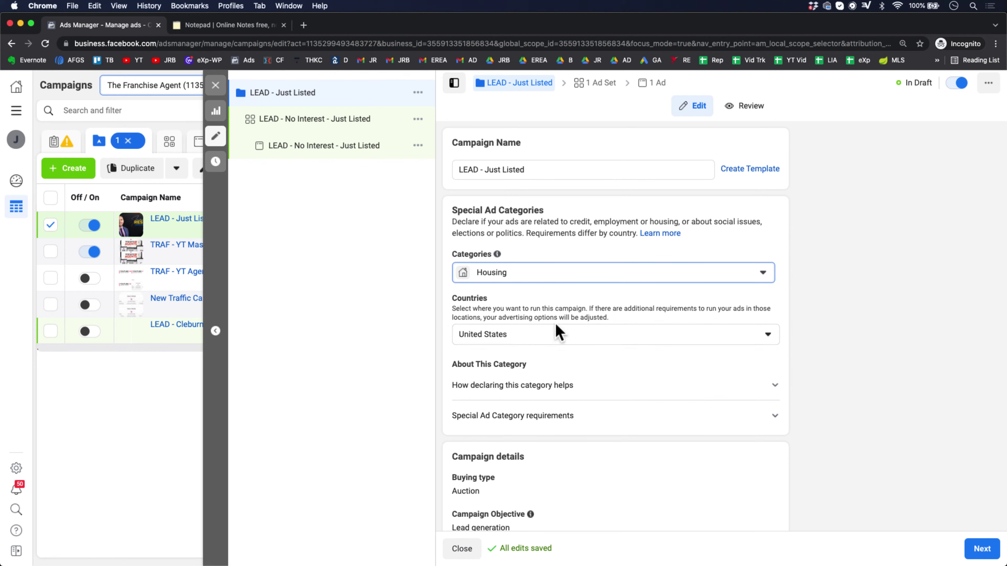
Step: Examine how declaring the Housing category helps, its special ad category requirements, and the remaining campaign details
scroll(642, 399, down, 2)
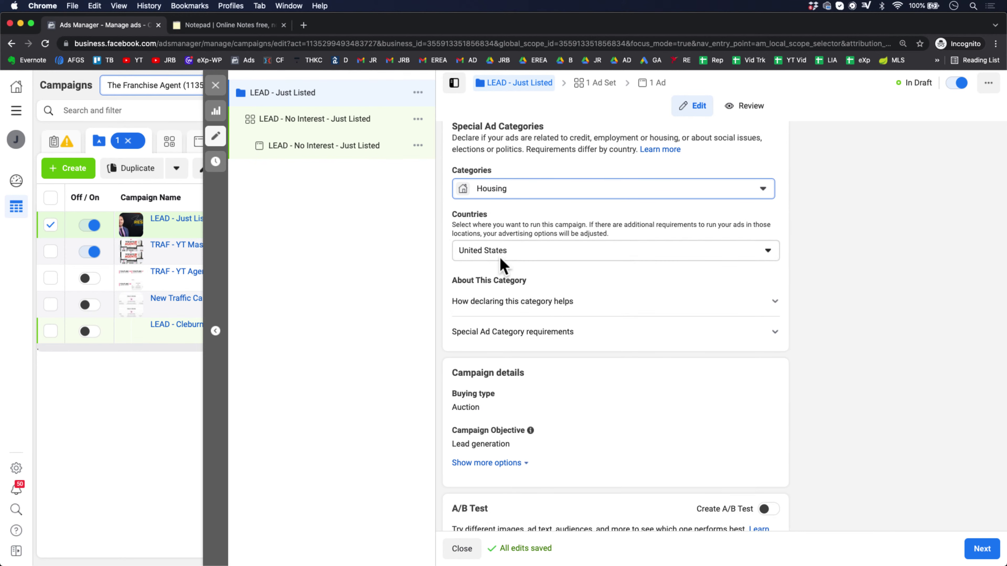
click(849, 302)
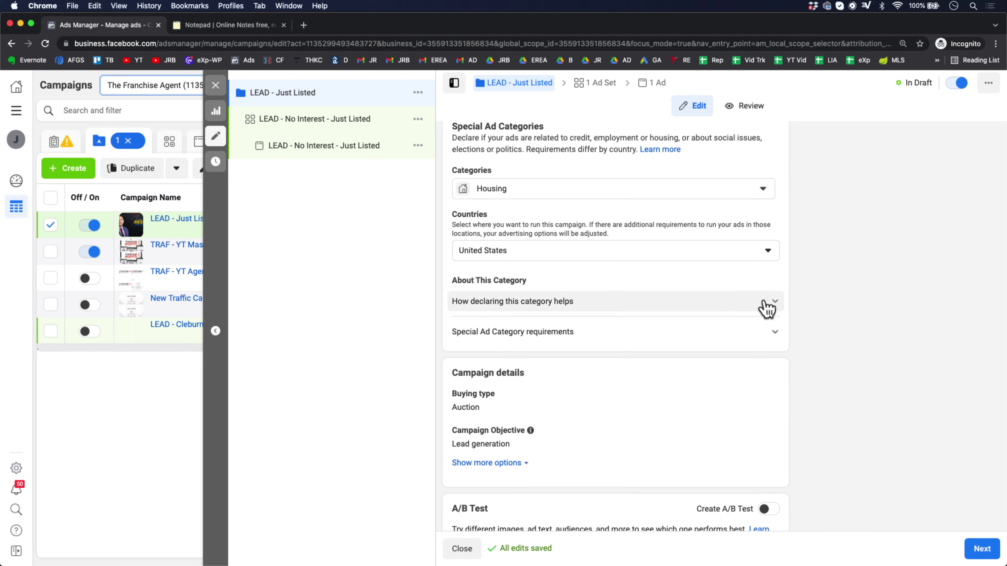
click(773, 301)
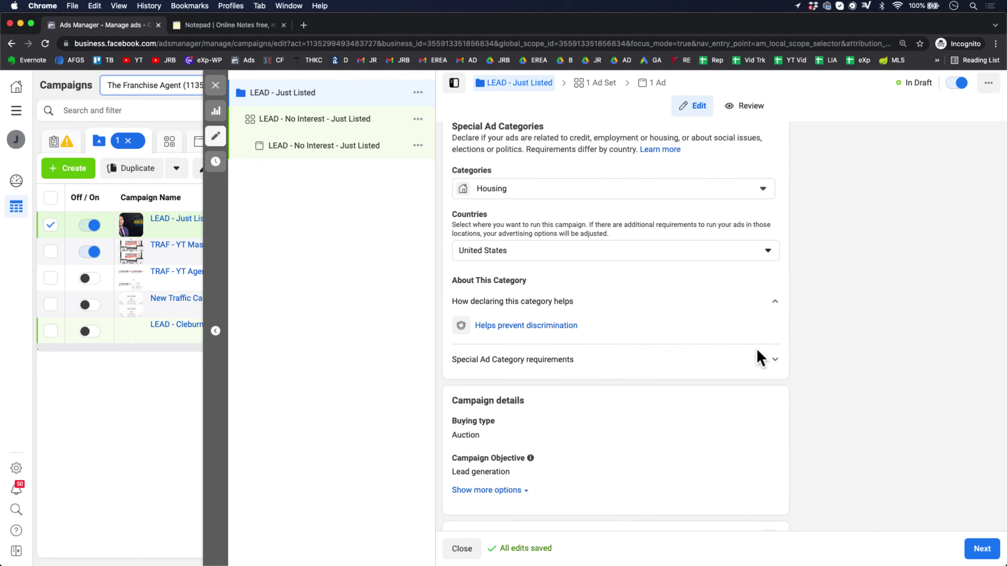
click(758, 359)
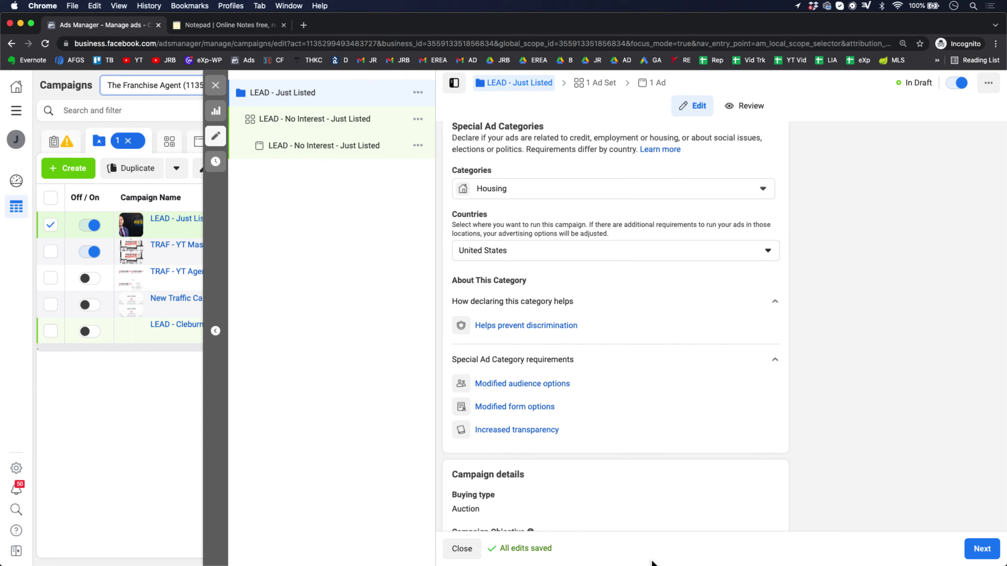
scroll(640, 459, down, 3)
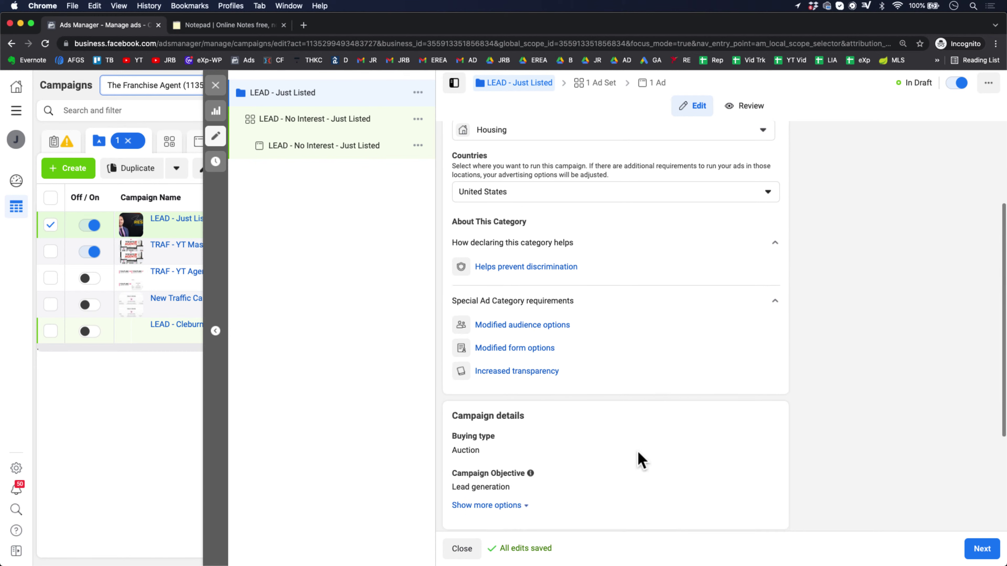
scroll(640, 459, down, 2)
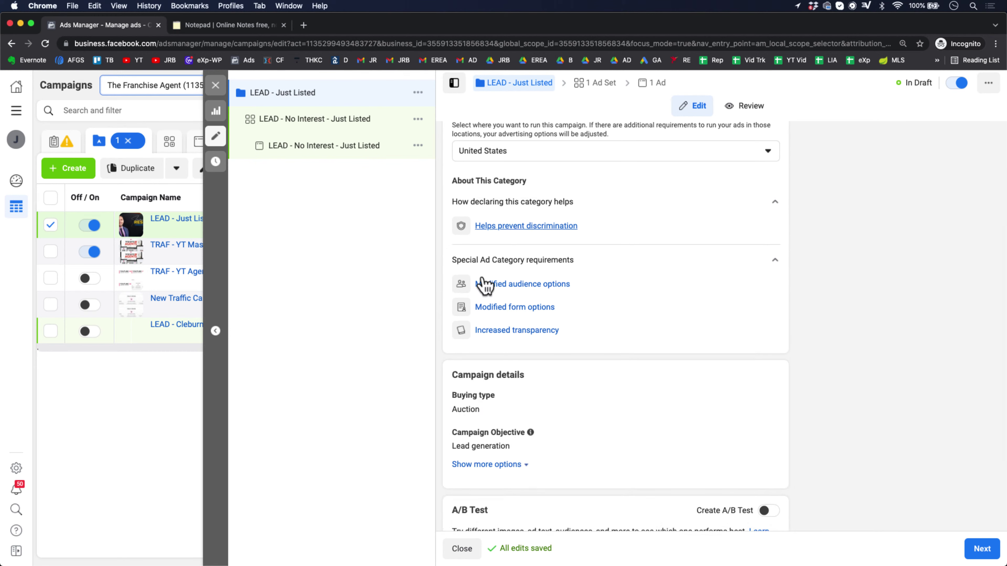
scroll(694, 319, down, 6)
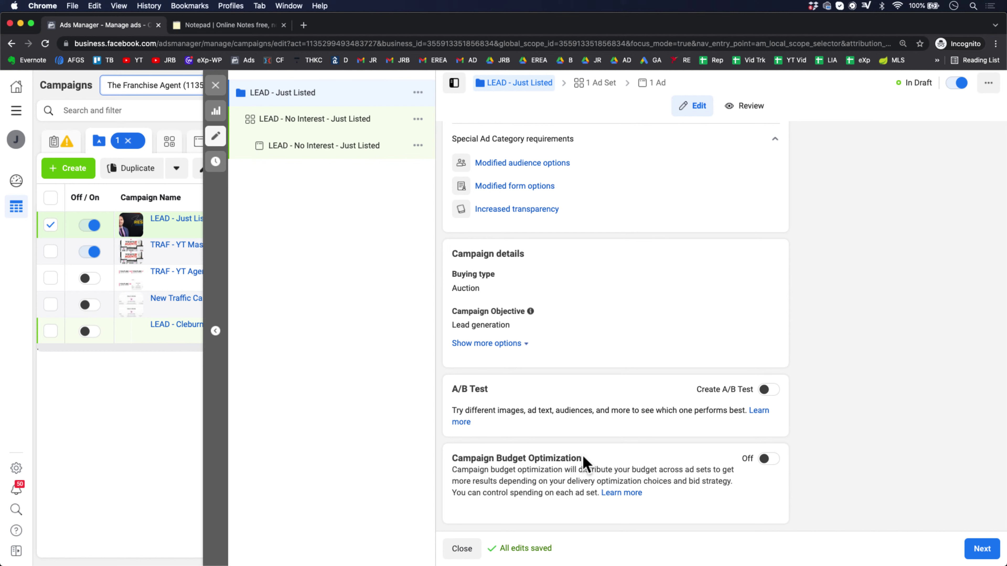
Step: Try out the A/B test and Campaign Budget Optimization settings, including the budget types, and leave both switched off
click(772, 390)
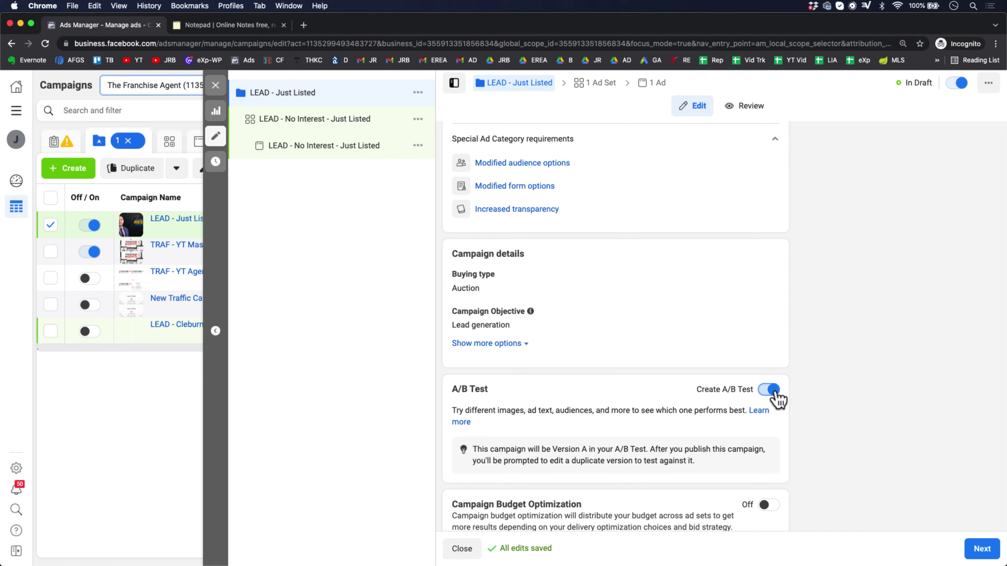
click(773, 392)
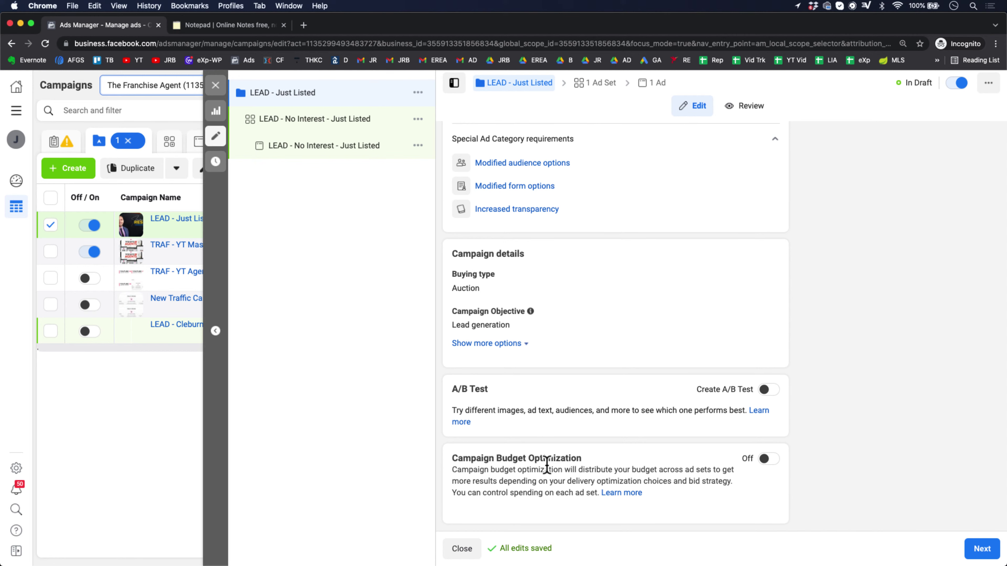
click(769, 459)
scroll(775, 460, down, 3)
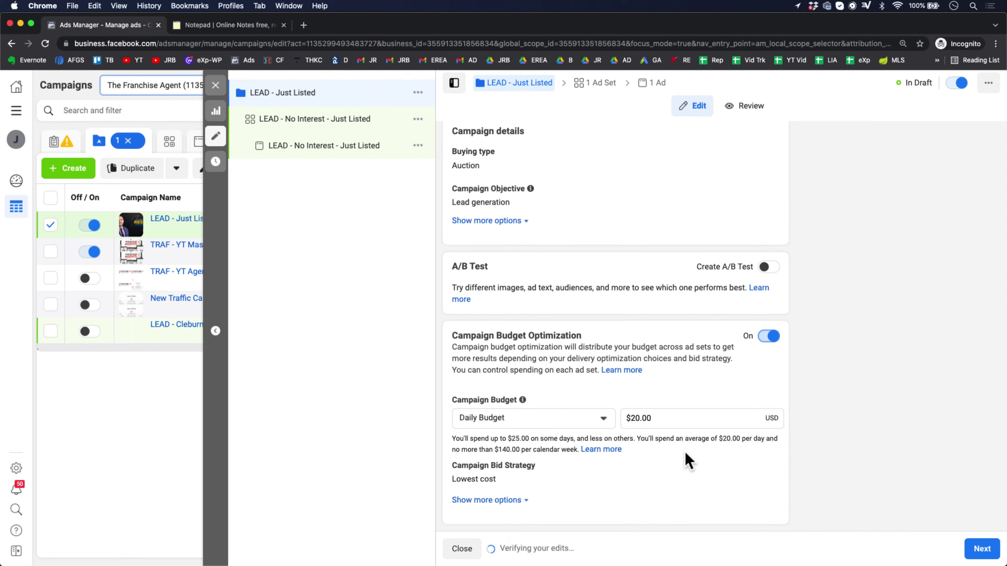
click(662, 414)
double_click(650, 417)
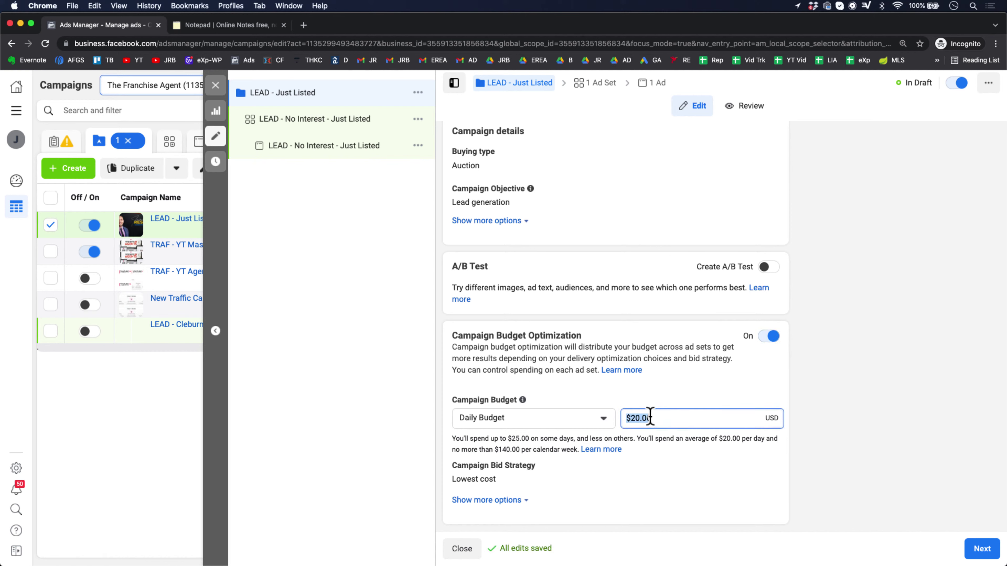
click(588, 420)
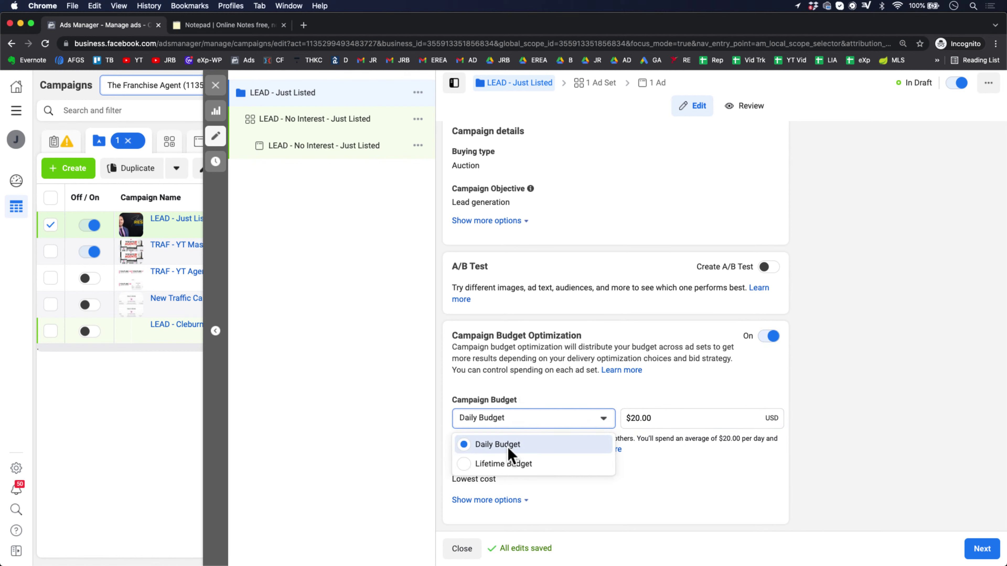
click(673, 417)
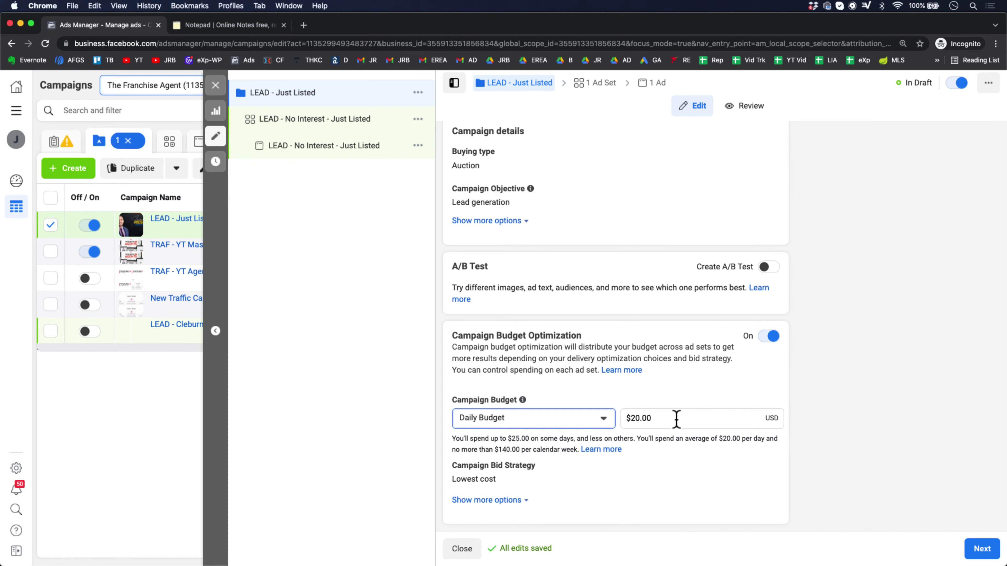
triple_click(676, 419)
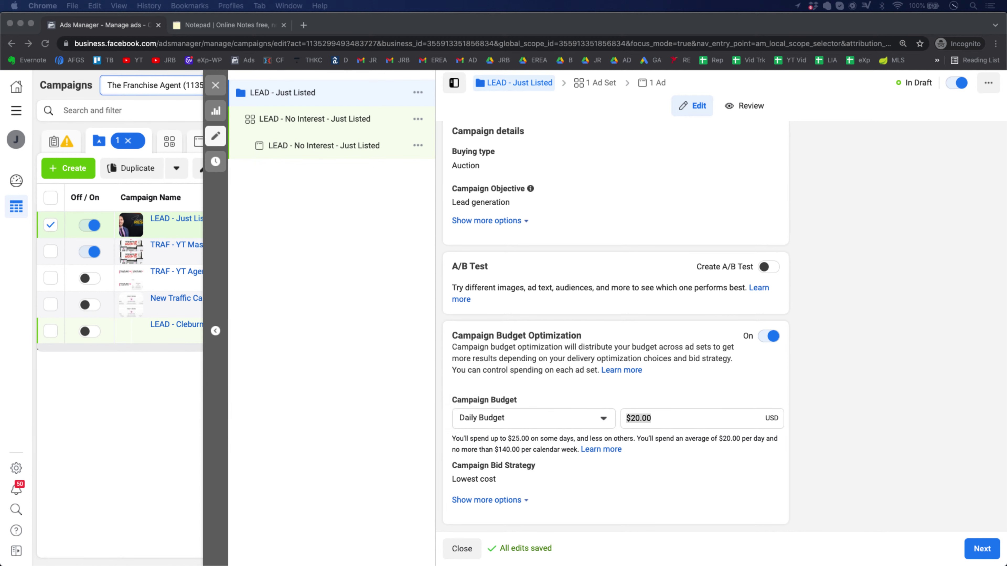
click(561, 368)
scroll(561, 368, down, 1)
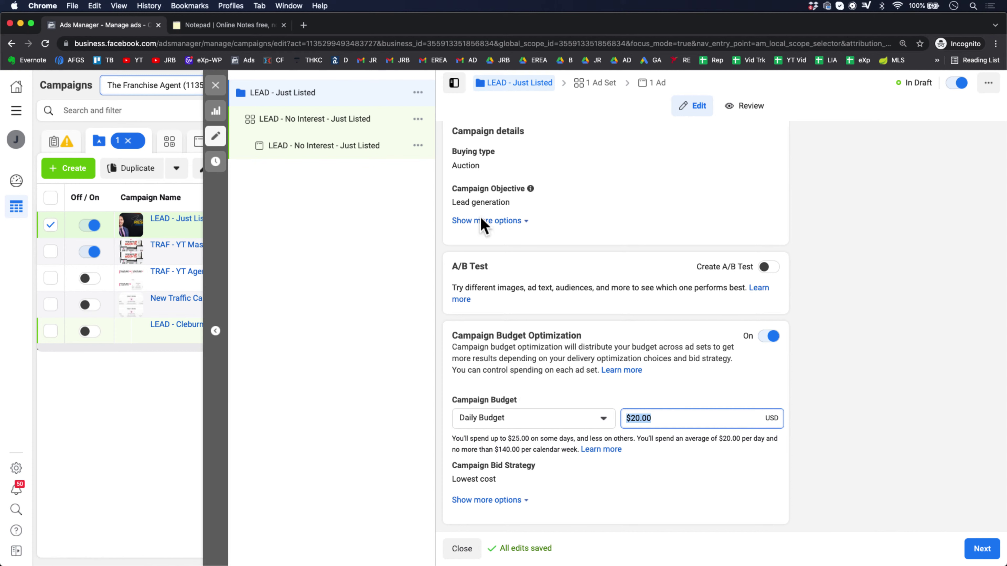
click(770, 337)
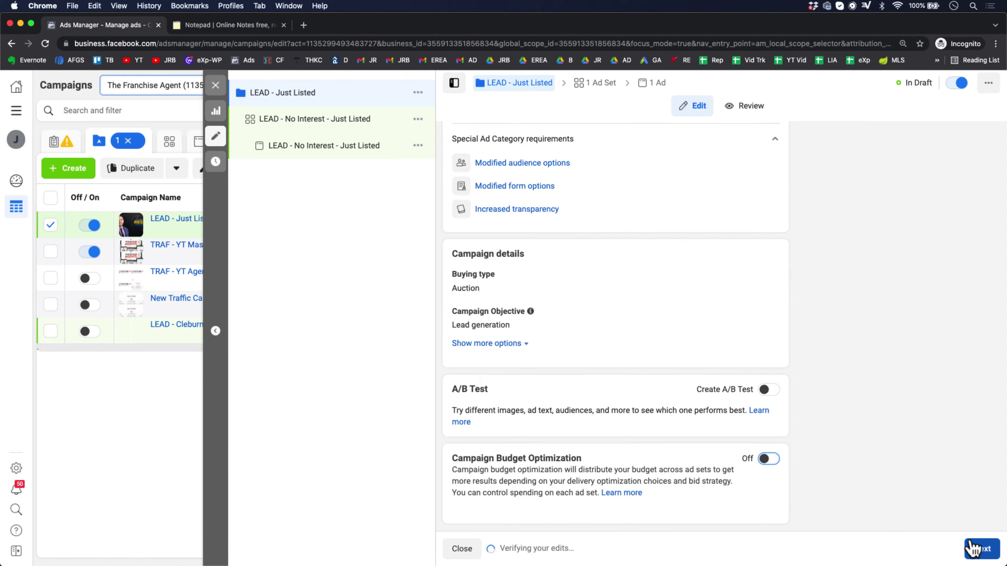
Step: Proceed from the campaign settings to the ad set settings
click(981, 549)
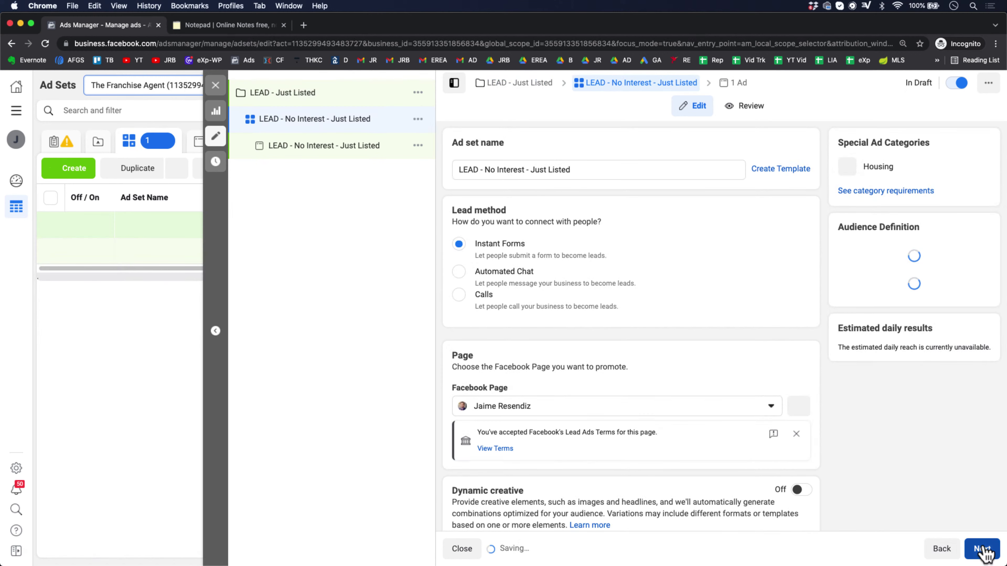
Step: Turn on Campaign Budget Optimization for the LEAD - Just Listed campaign and return to the ad set settings
scroll(673, 260, down, 6)
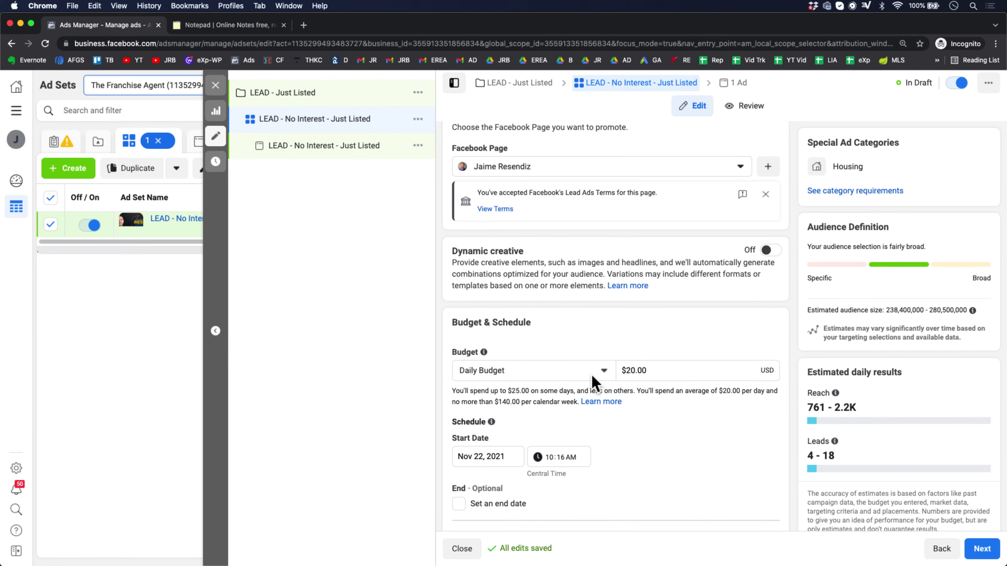
scroll(599, 380, up, 1)
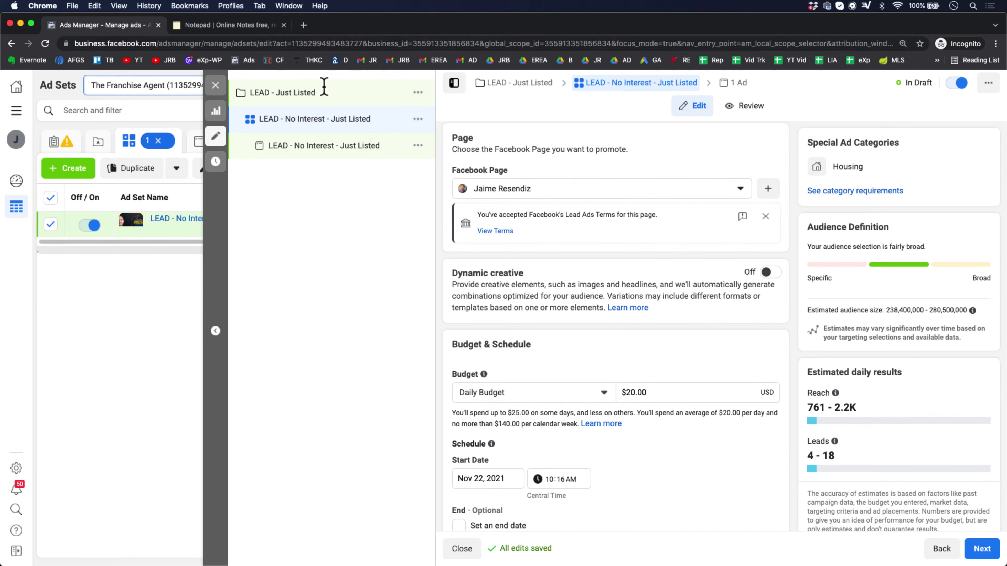
click(314, 96)
scroll(718, 465, down, 5)
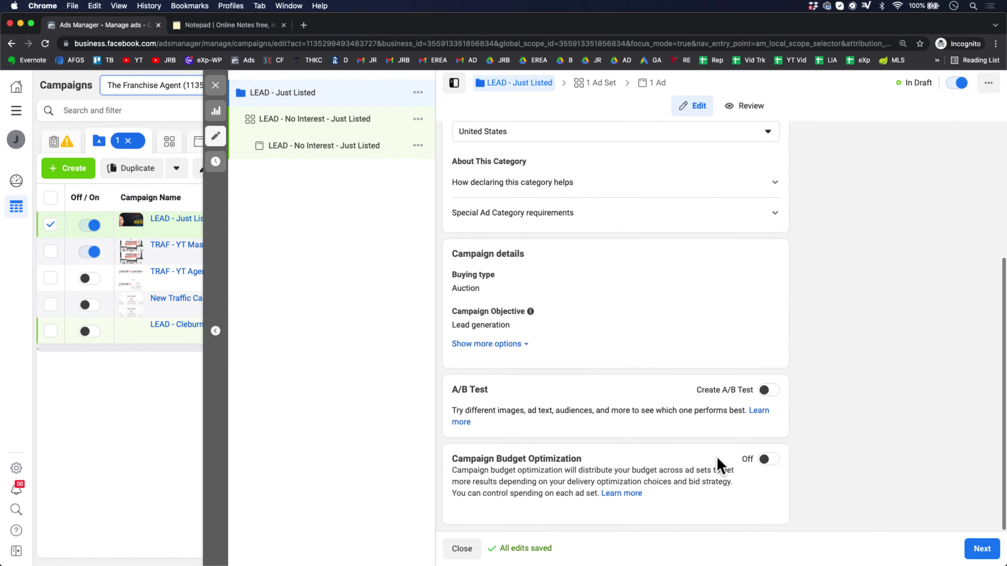
click(769, 460)
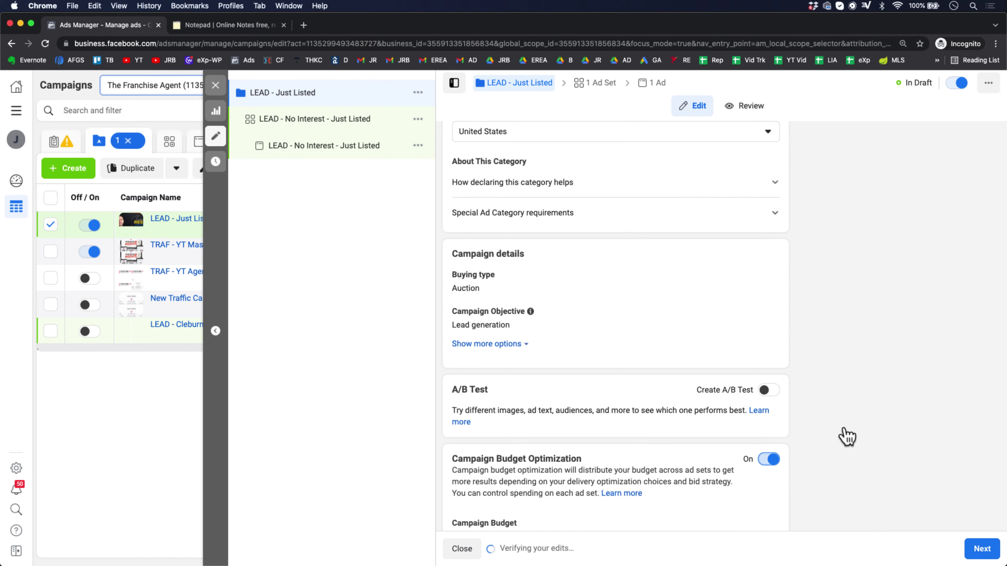
scroll(845, 436, down, 3)
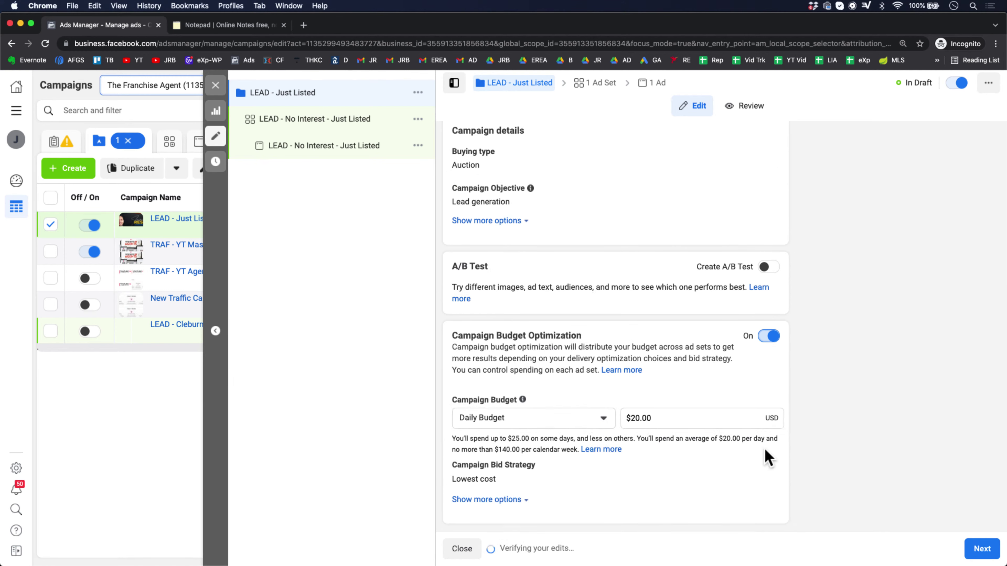
click(982, 549)
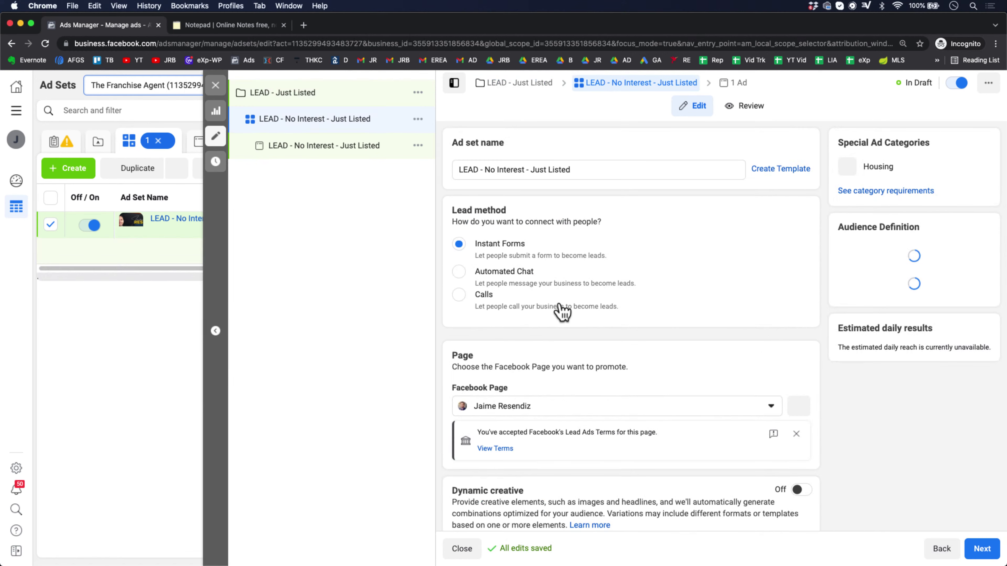
Step: Compare the ad set's Budget & Schedule section with the budget and bid strategy set at campaign level
scroll(562, 313, down, 5)
scroll(562, 312, down, 8)
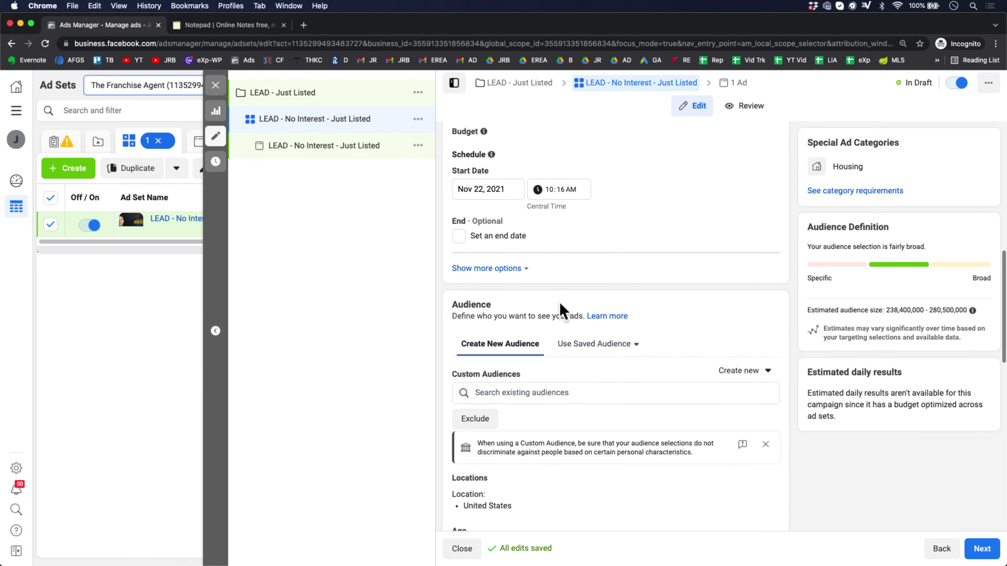
scroll(561, 313, up, 10)
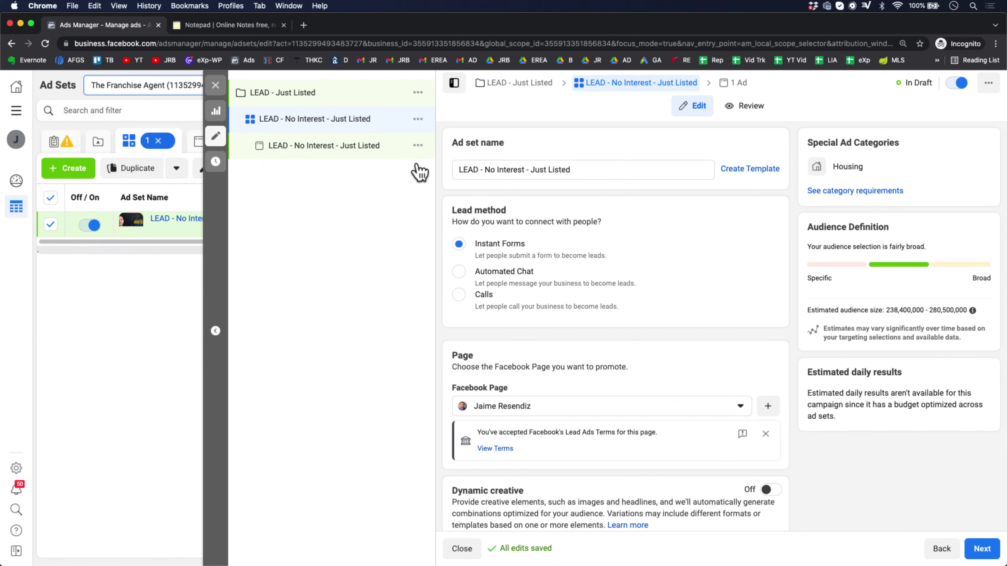
click(291, 95)
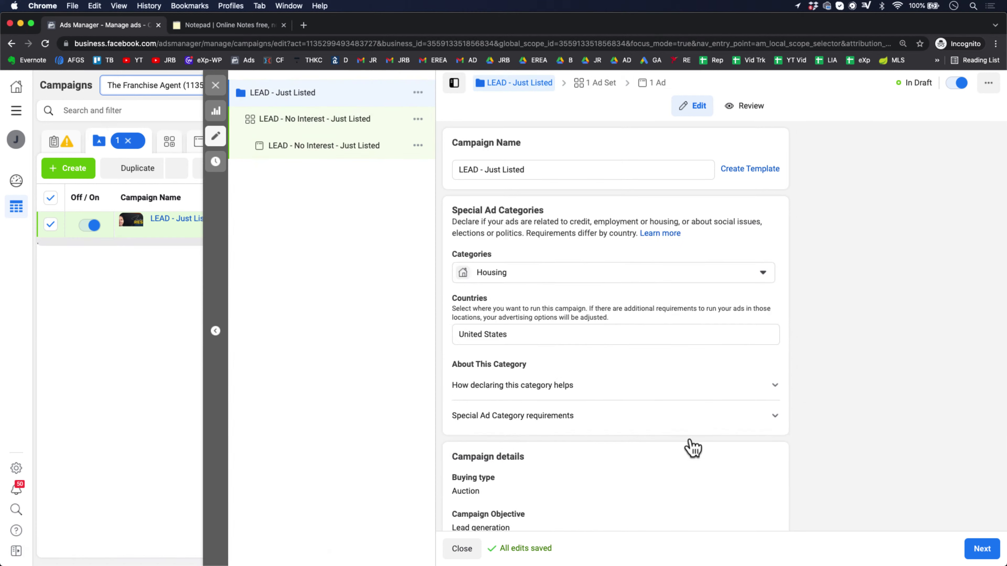
scroll(693, 446, down, 7)
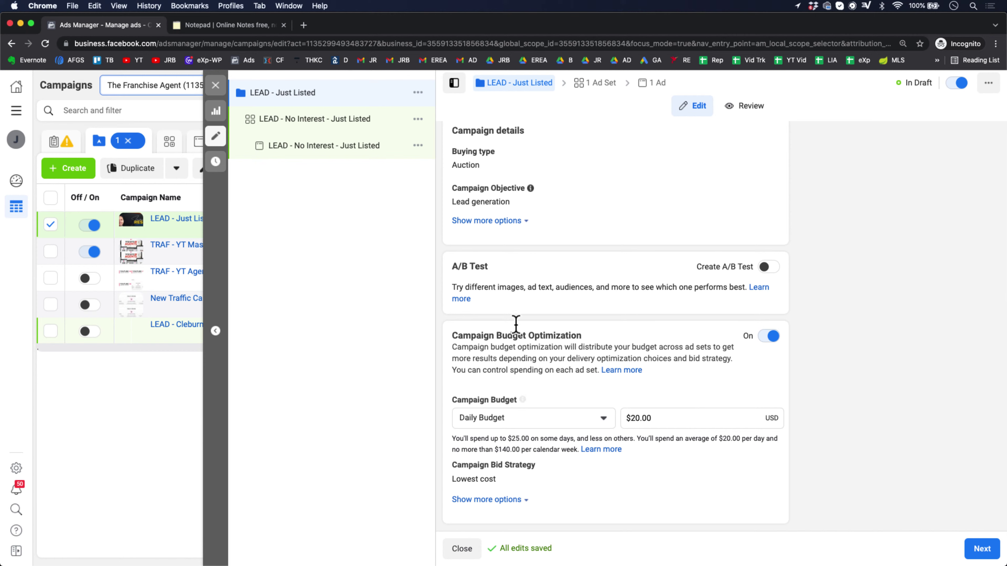
mouse_move(540, 465)
click(348, 126)
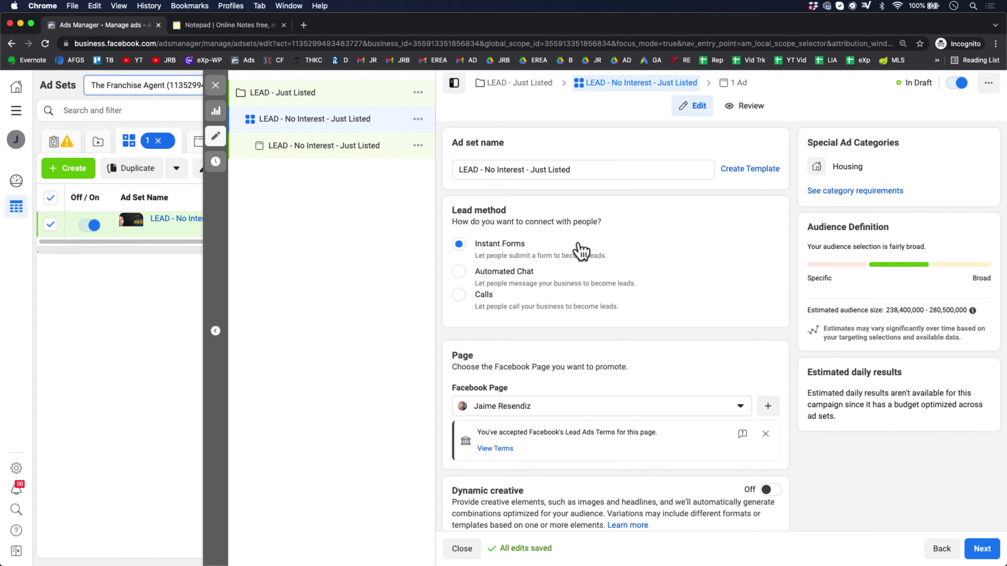
Step: Examine the parts of the ad set name alongside the ad set's audience, placements, and optimization and delivery settings
triple_click(472, 169)
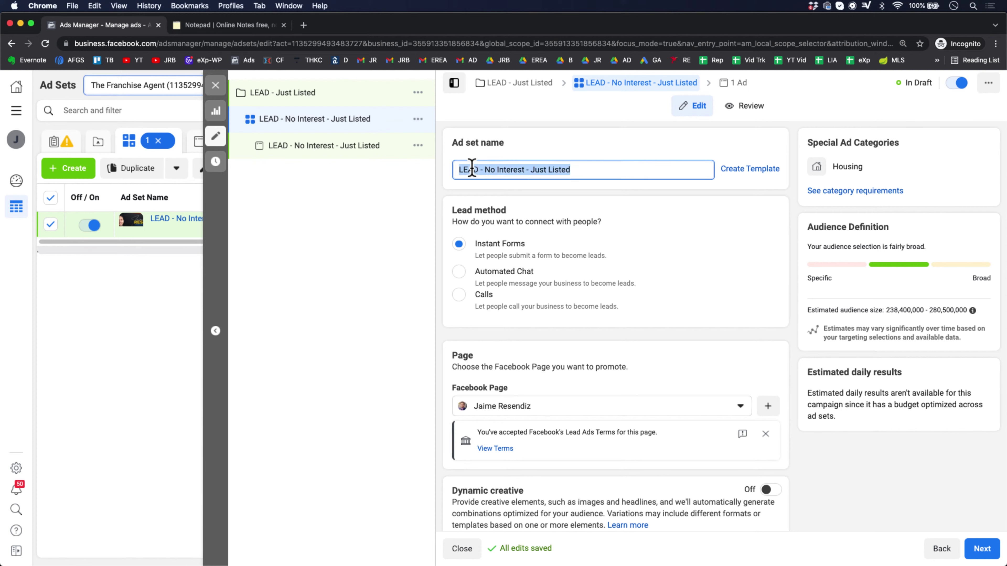
double_click(472, 170)
drag(485, 170, 526, 170)
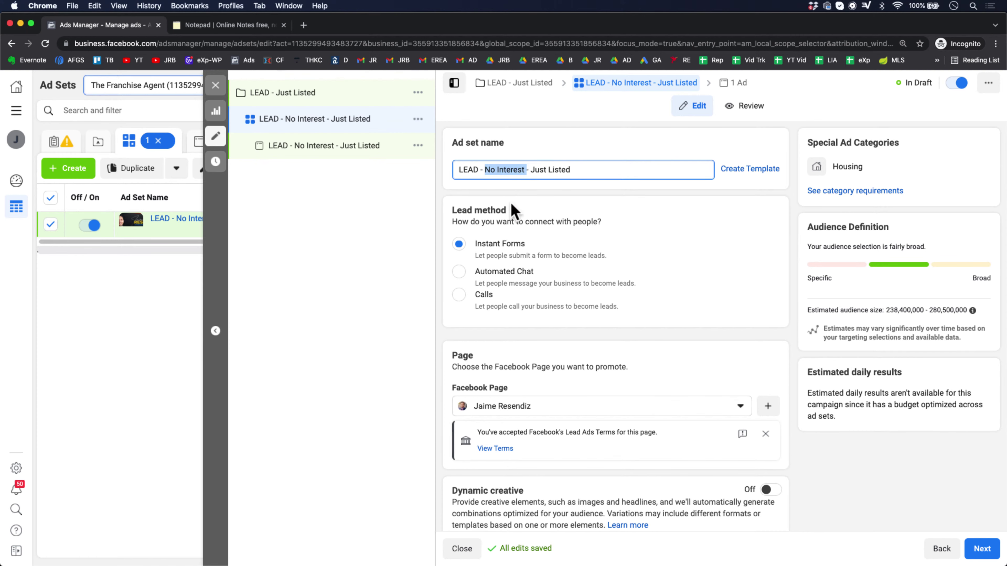
scroll(537, 367, down, 6)
scroll(537, 367, down, 10)
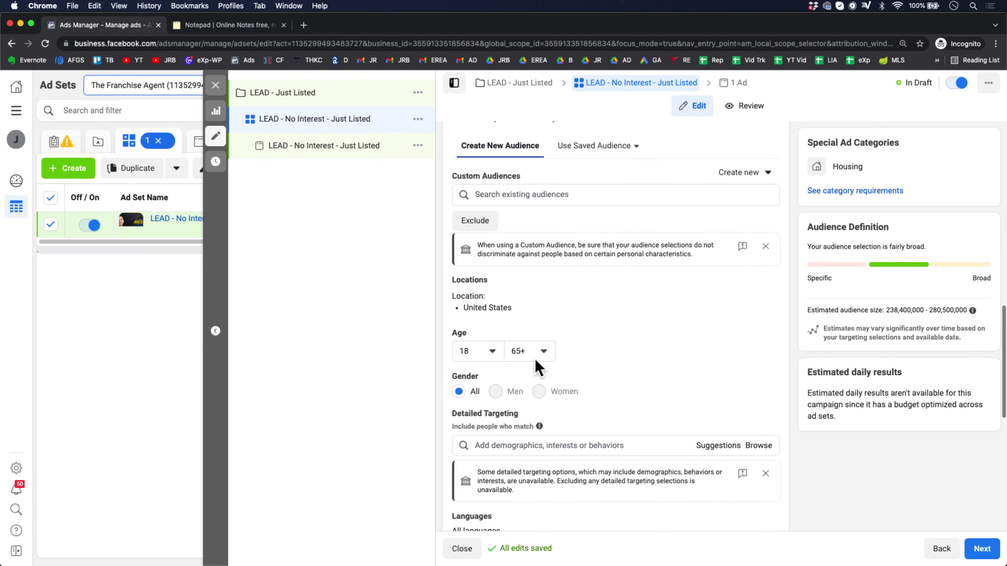
scroll(490, 459, down, 6)
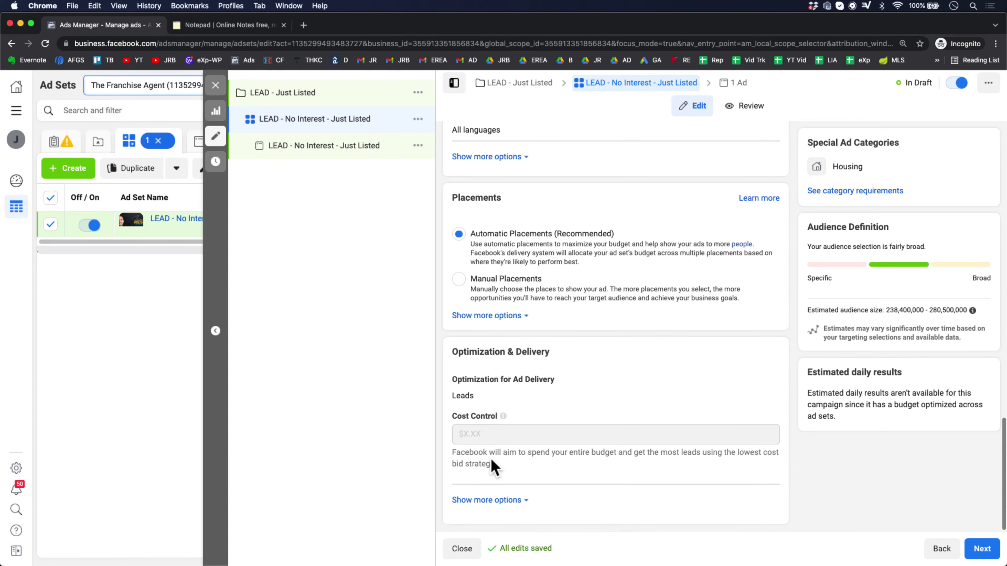
scroll(491, 459, up, 20)
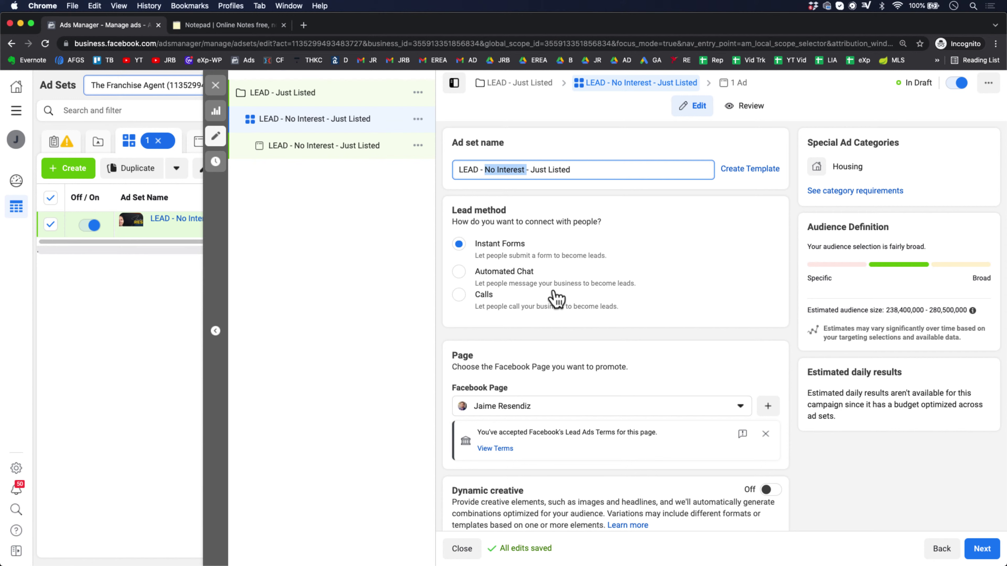
Step: Try adding "Dal-20-" before "No Interest" in the ad set name
click(470, 171)
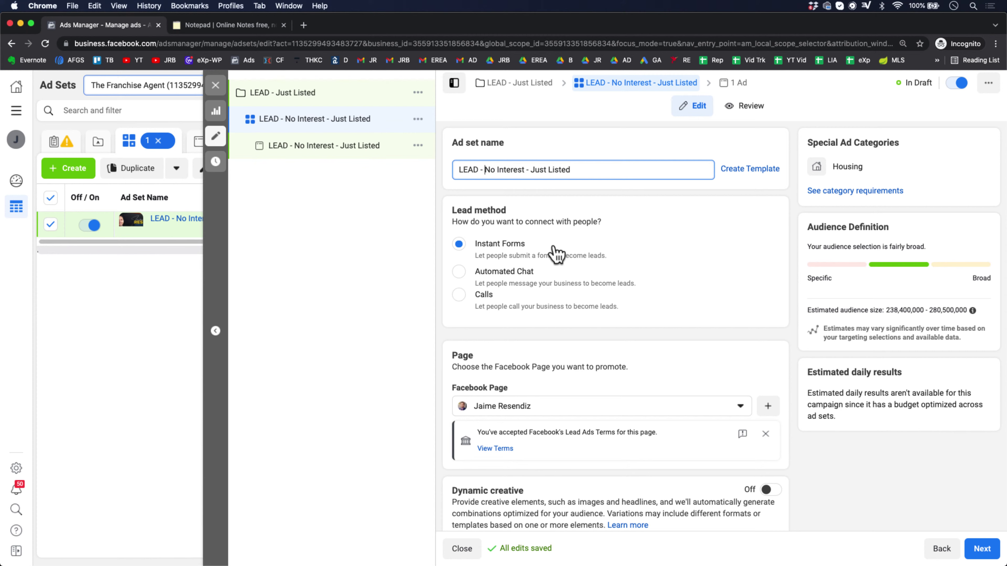
text(Dal-)
text(20)
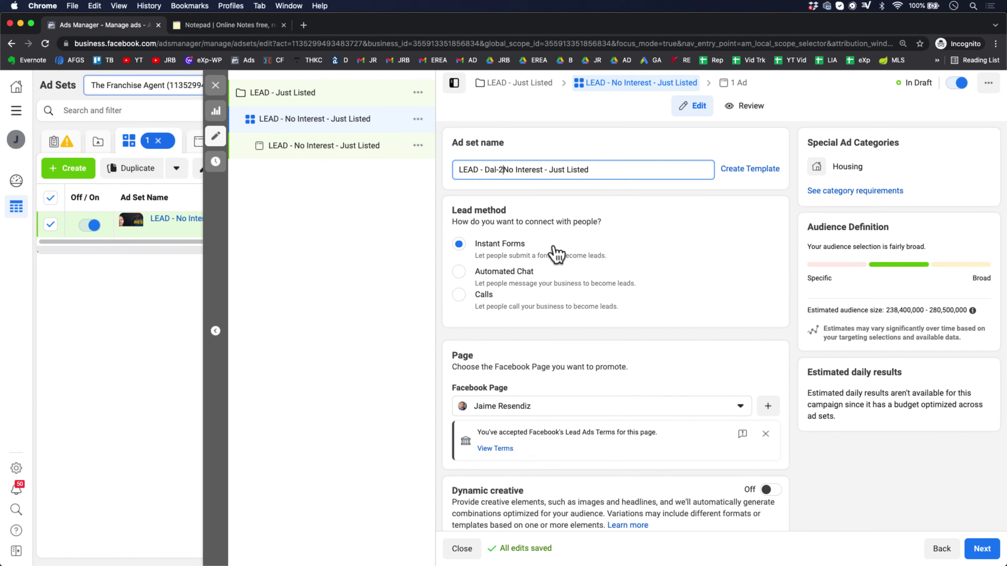
text(-)
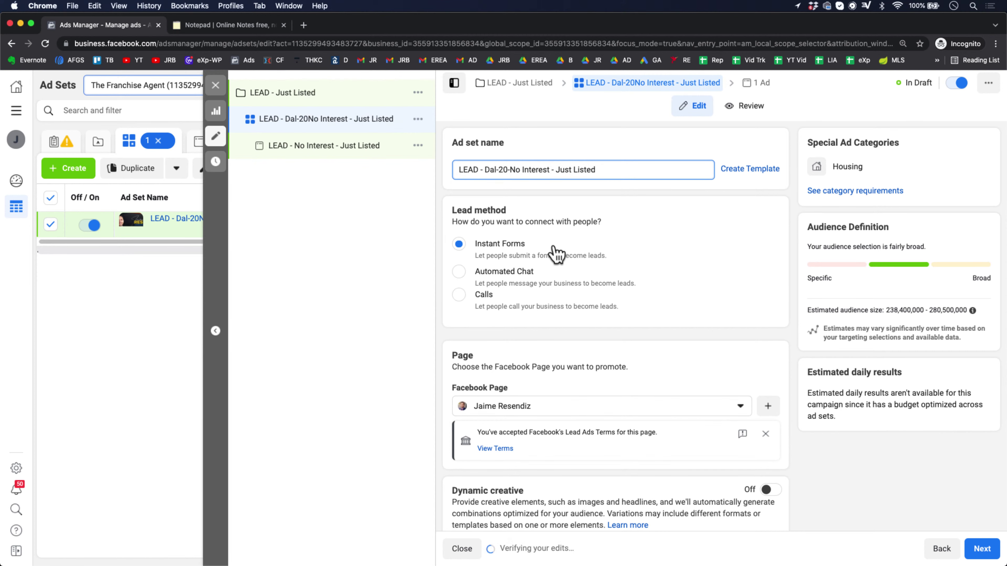
click(551, 170)
drag(551, 169, 490, 170)
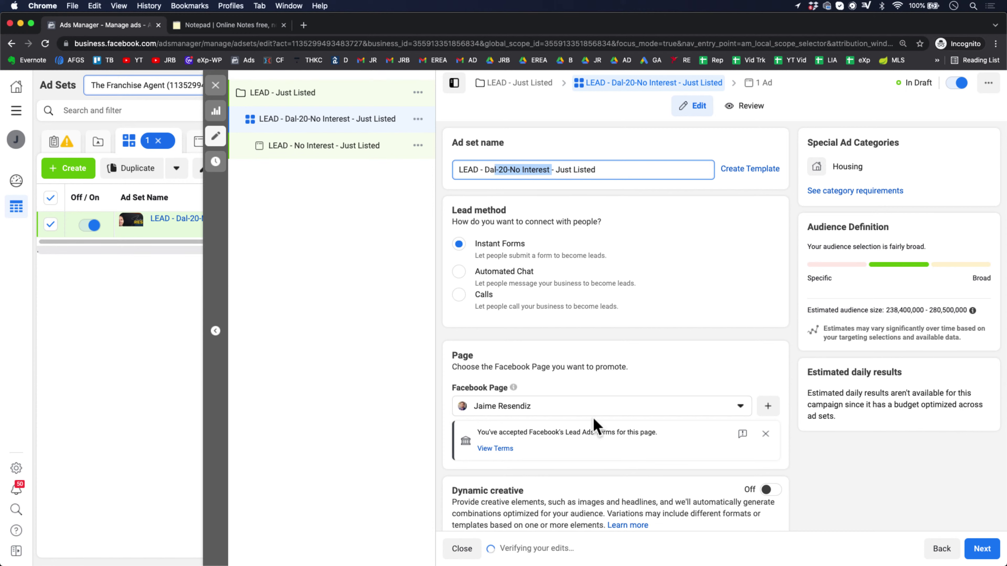
Step: Check the audience settings and restore the ad set name to "LEAD - No Interest - Just Listed"
scroll(596, 422, down, 10)
scroll(595, 424, down, 4)
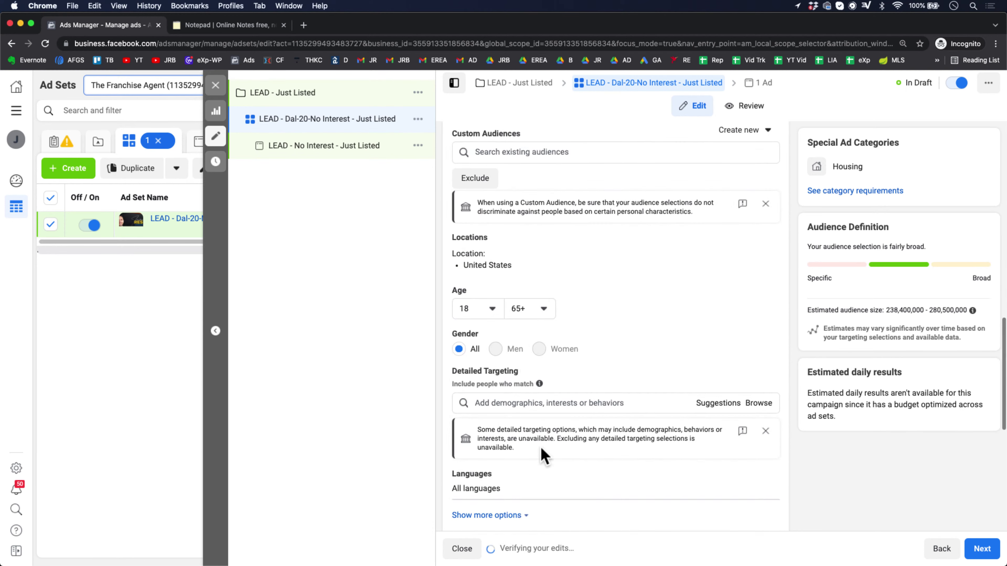
scroll(529, 372, up, 15)
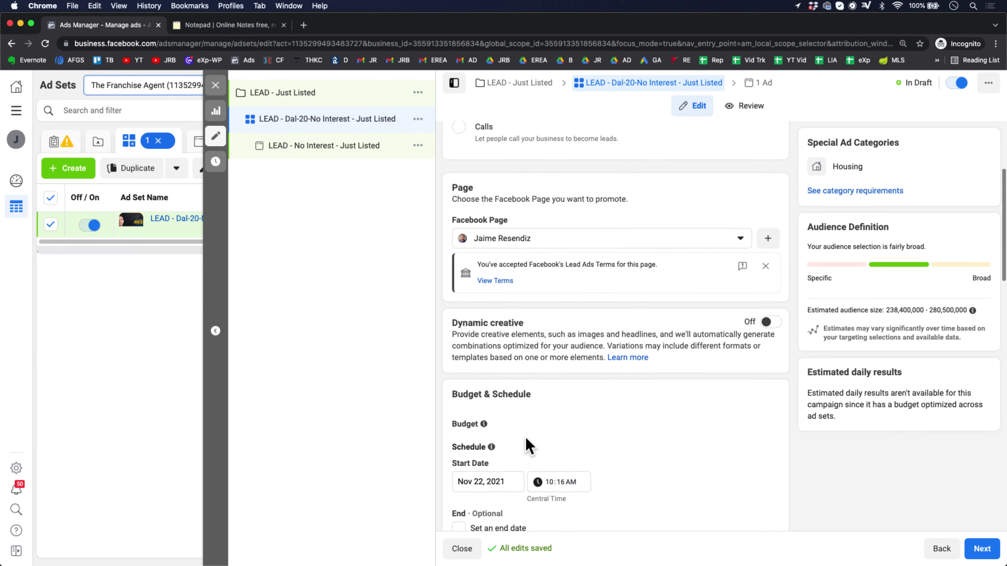
drag(511, 170, 484, 169)
key(BackSpace)
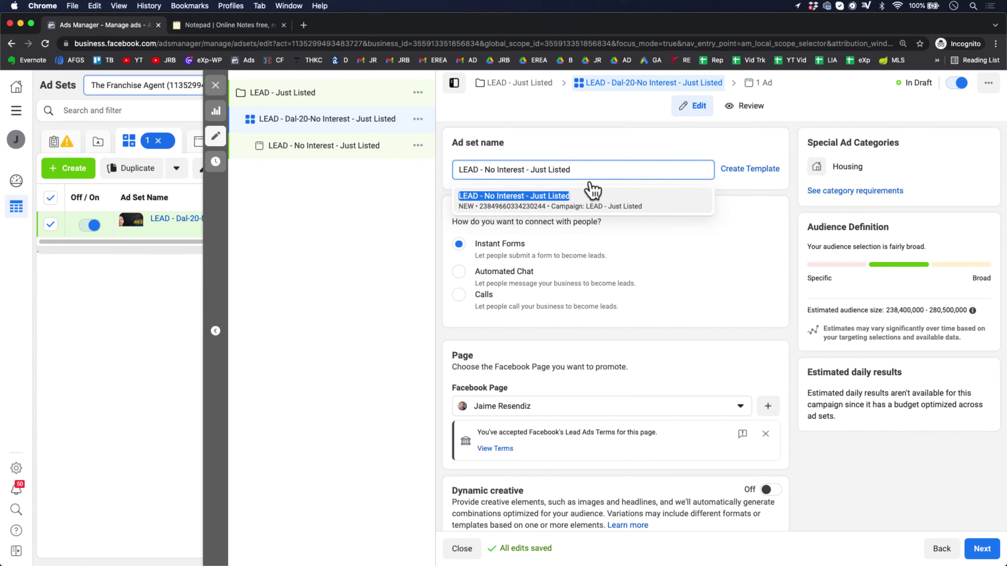
click(599, 131)
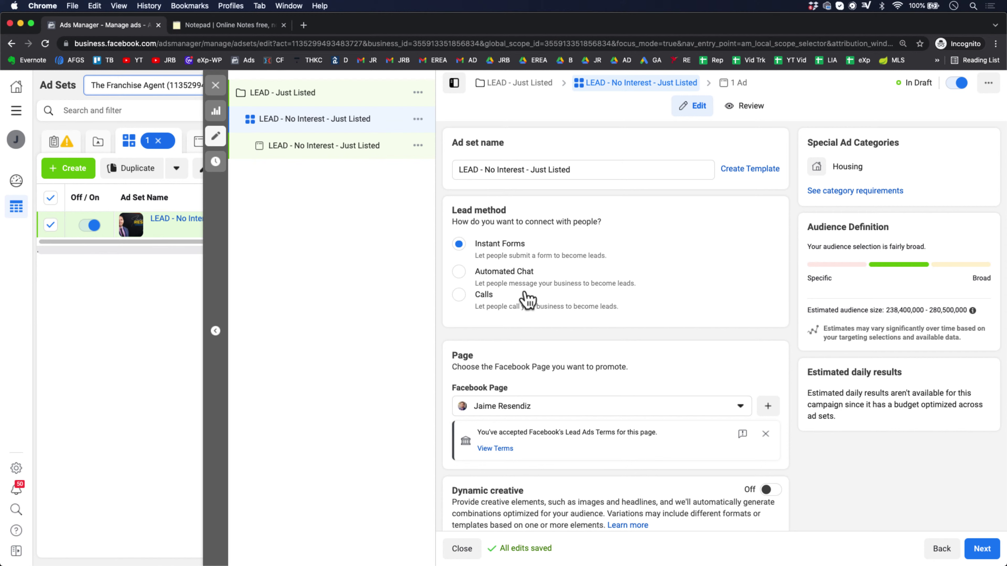
Step: Examine the ad set's name and lead method options, and revisit the campaign's special ad category settings
click(585, 167)
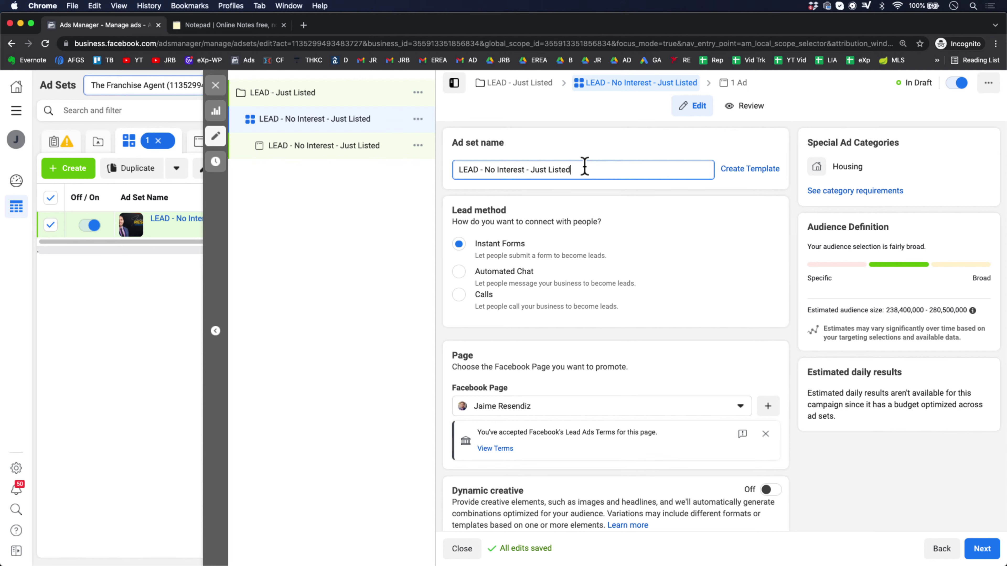
triple_click(491, 169)
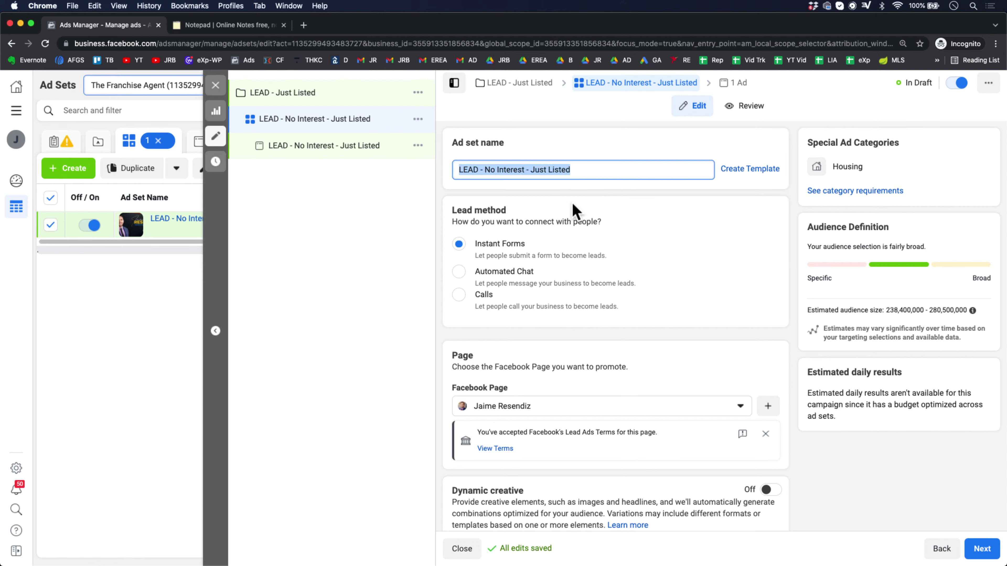
scroll(575, 211, down, 3)
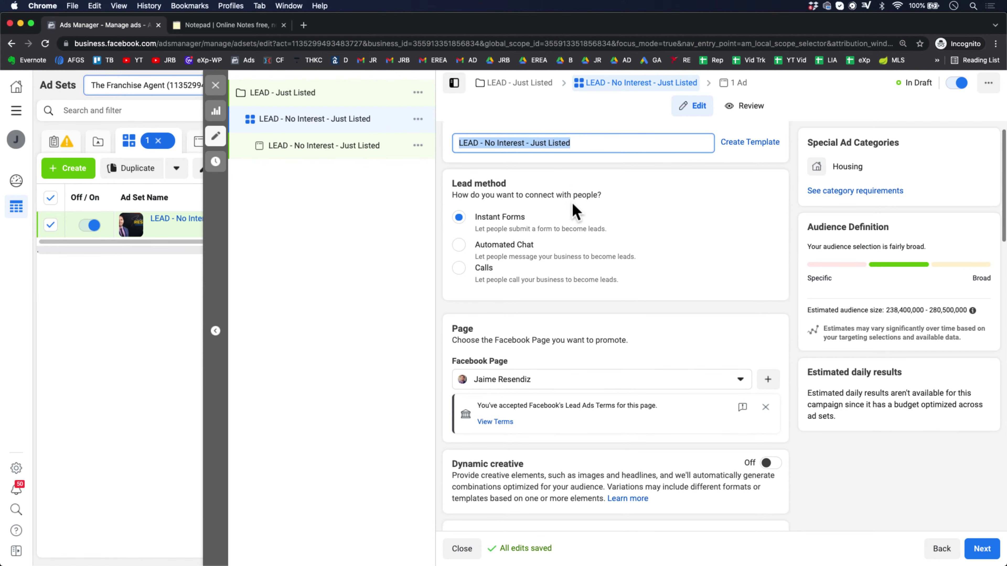
scroll(575, 212, up, 1)
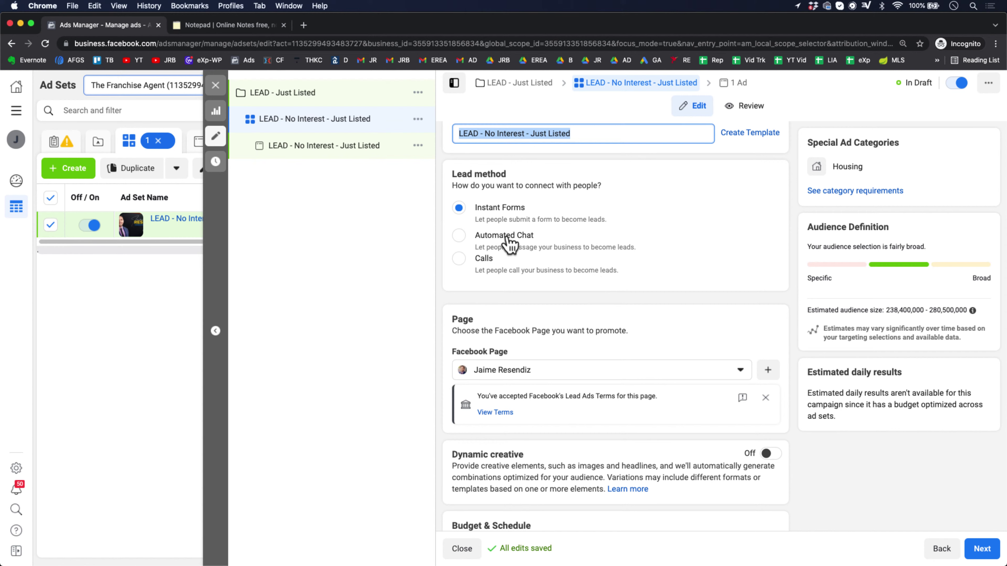
click(320, 97)
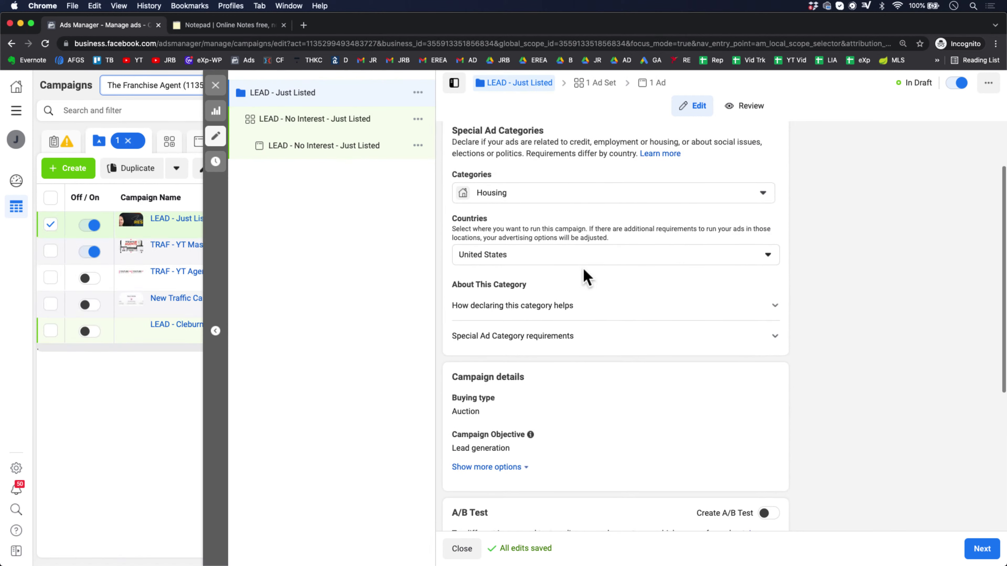
Step: Return to the ad set and examine its Facebook Page, Dynamic creative, and Budget & Schedule sections
click(302, 126)
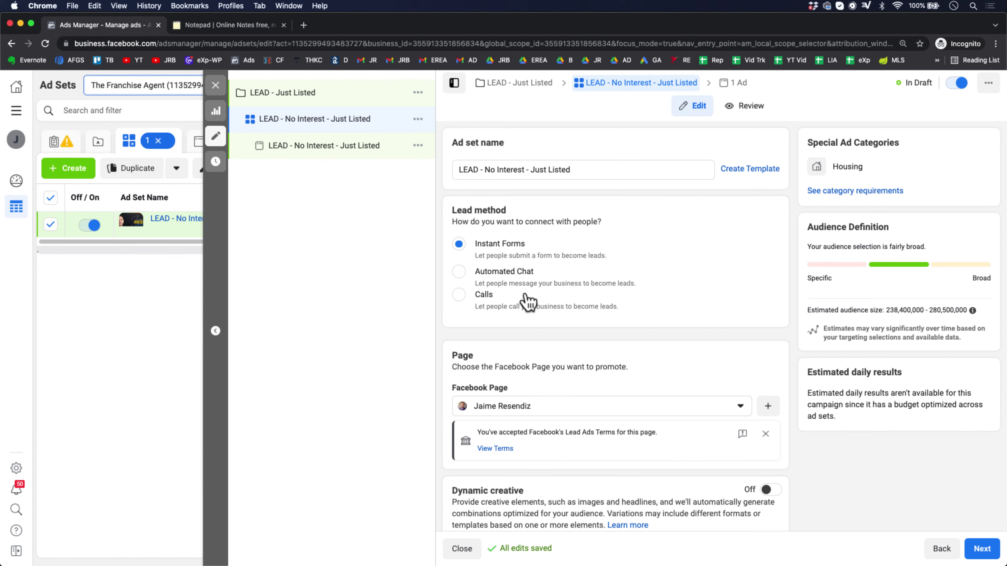
scroll(551, 331, down, 3)
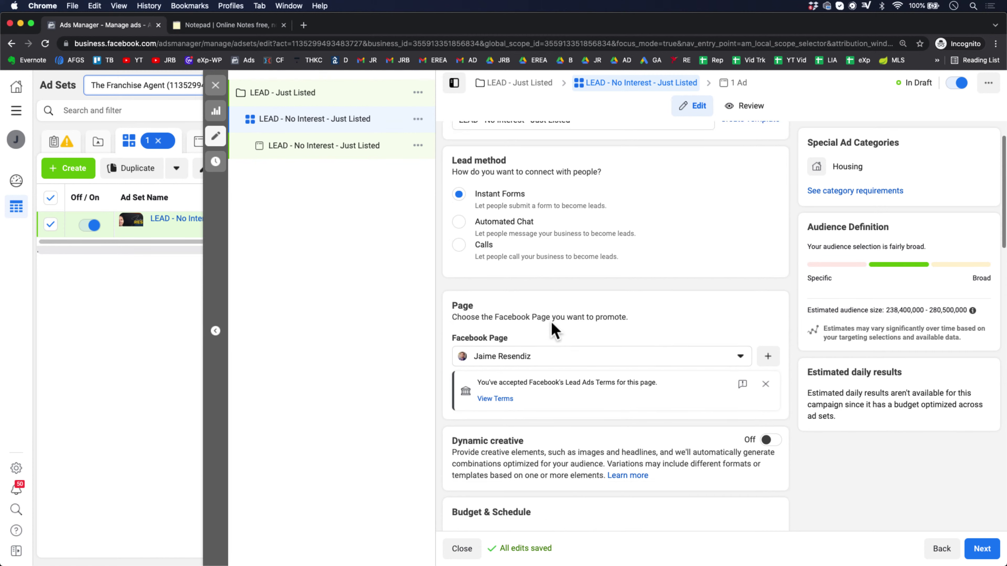
scroll(551, 330, down, 1)
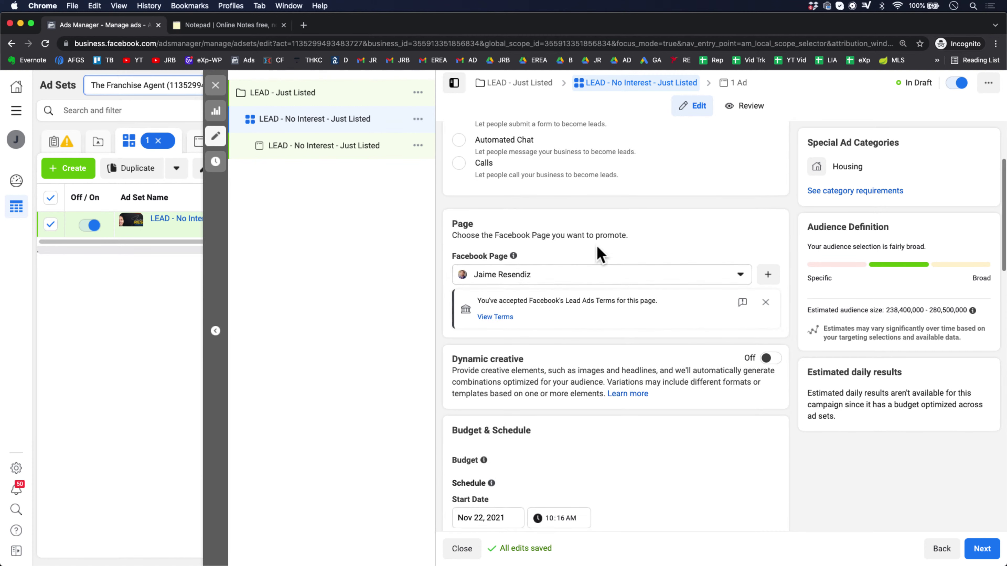
scroll(598, 315, down, 1)
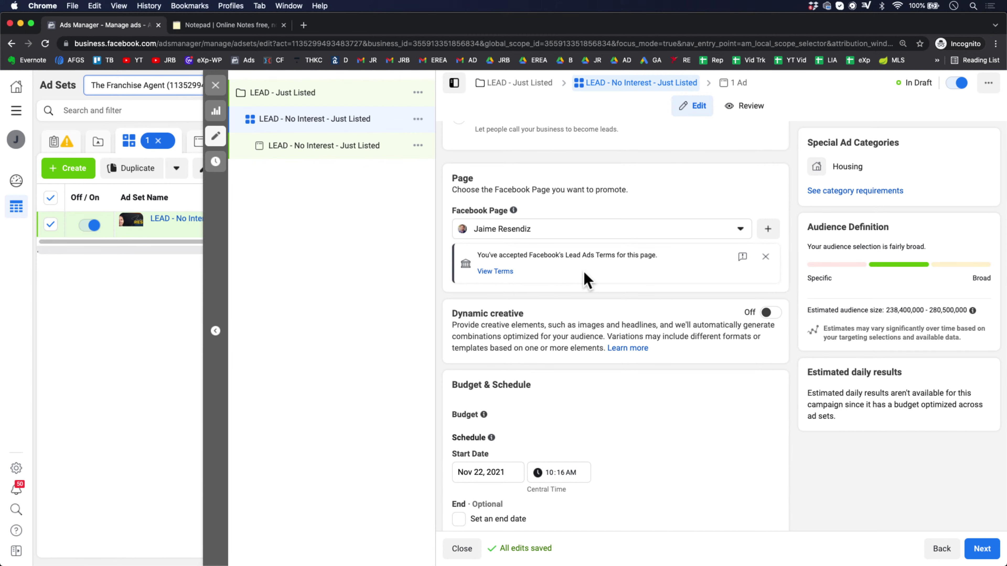
scroll(585, 280, down, 2)
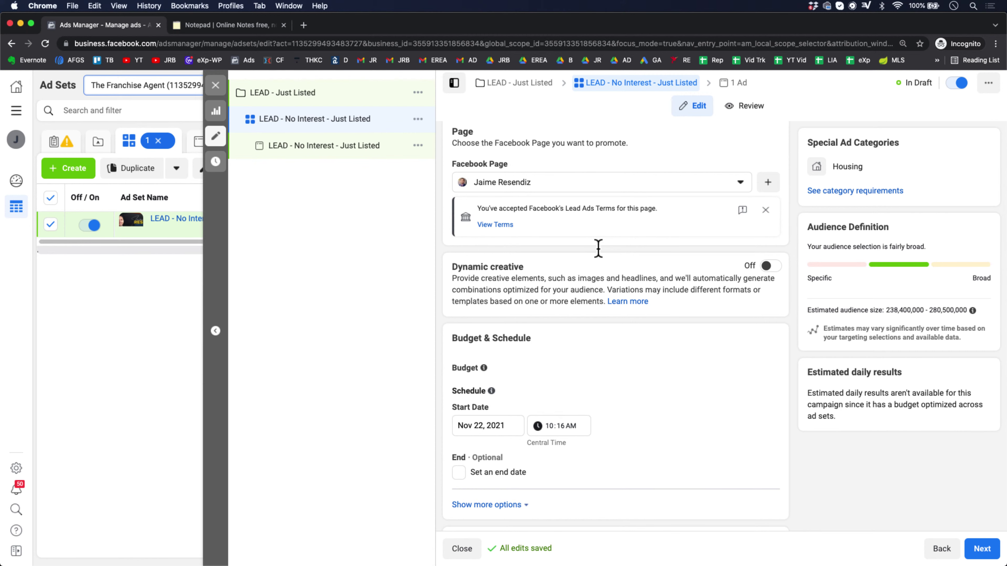
scroll(598, 247, down, 2)
scroll(548, 246, up, 3)
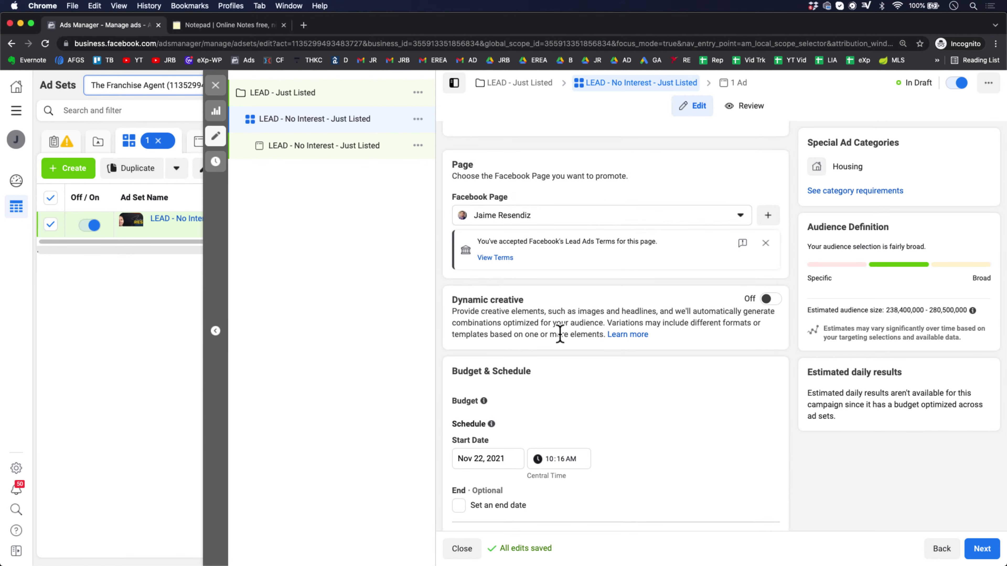
Step: Try enabling Ad Set Spend Limits and an end date in the ad set's Budget & Schedule section
scroll(559, 334, down, 3)
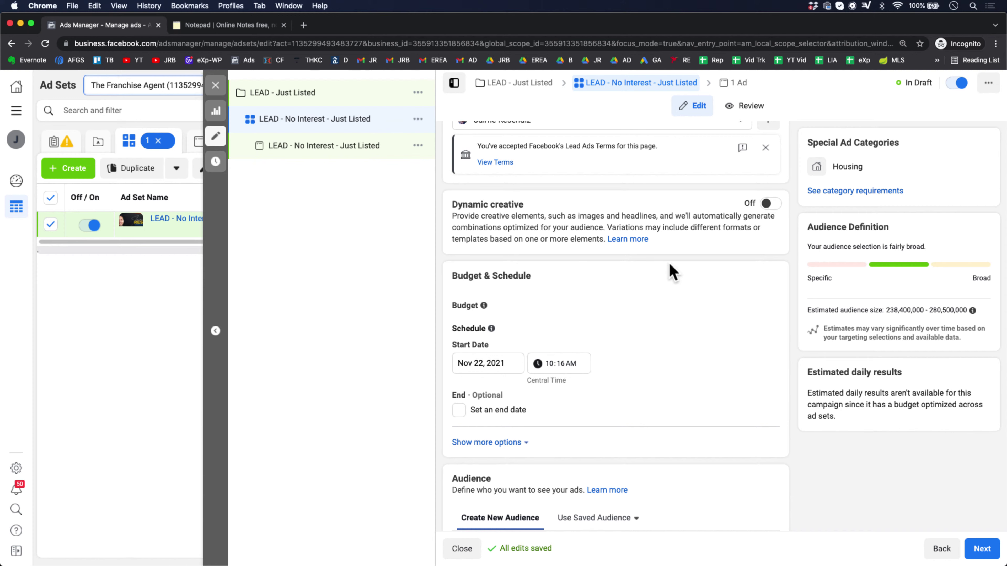
scroll(669, 264, down, 3)
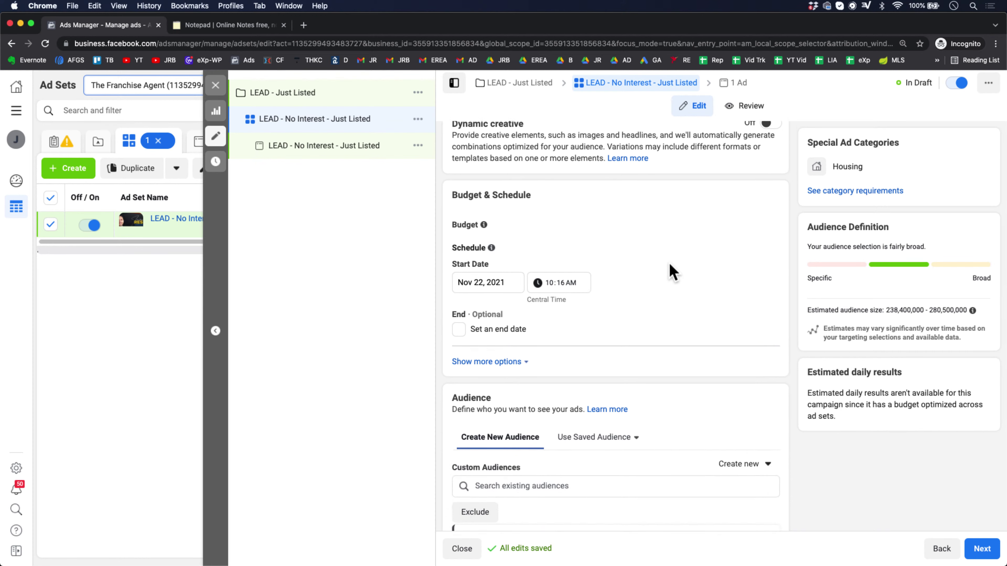
scroll(668, 262, down, 1)
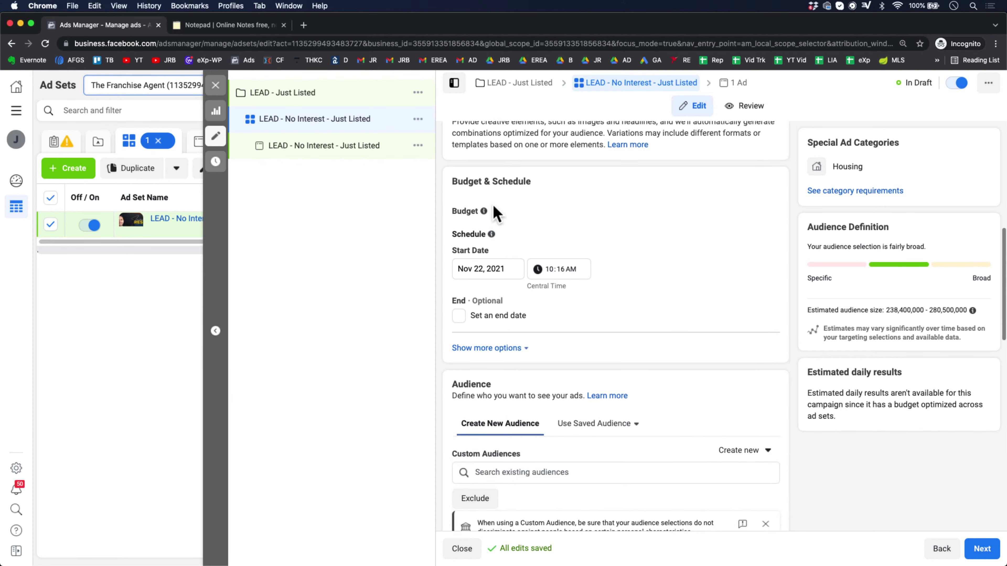
scroll(499, 195, down, 2)
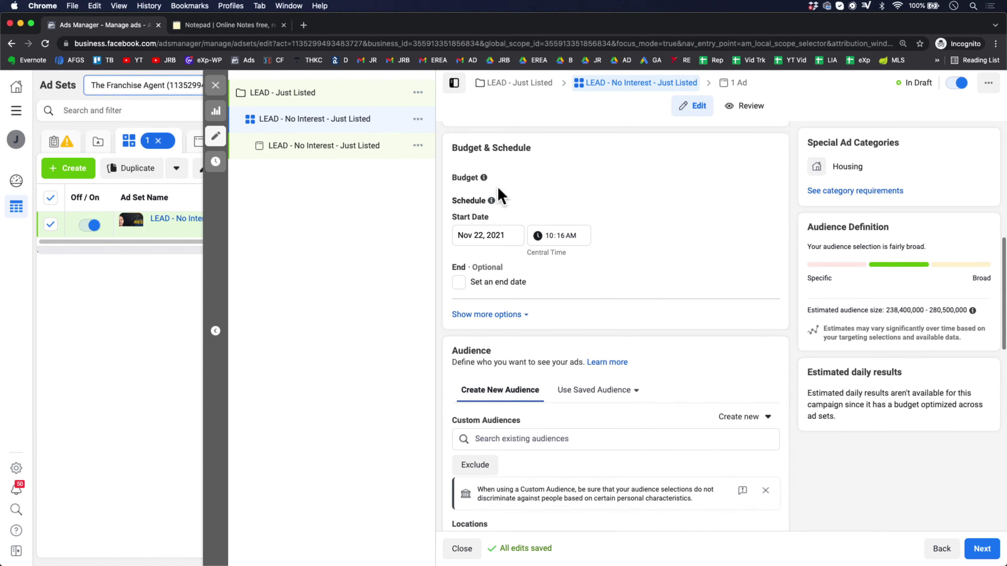
click(501, 314)
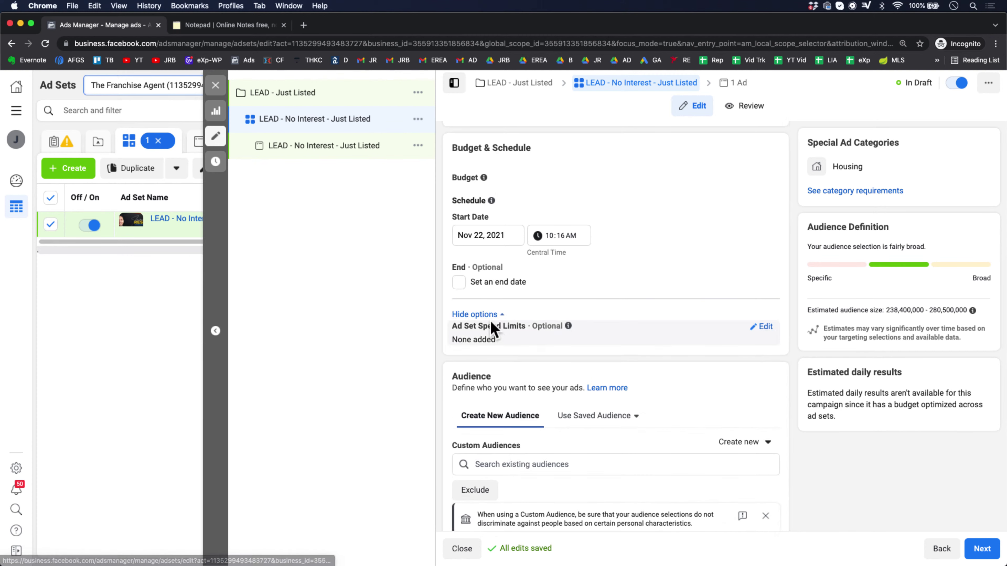
click(768, 330)
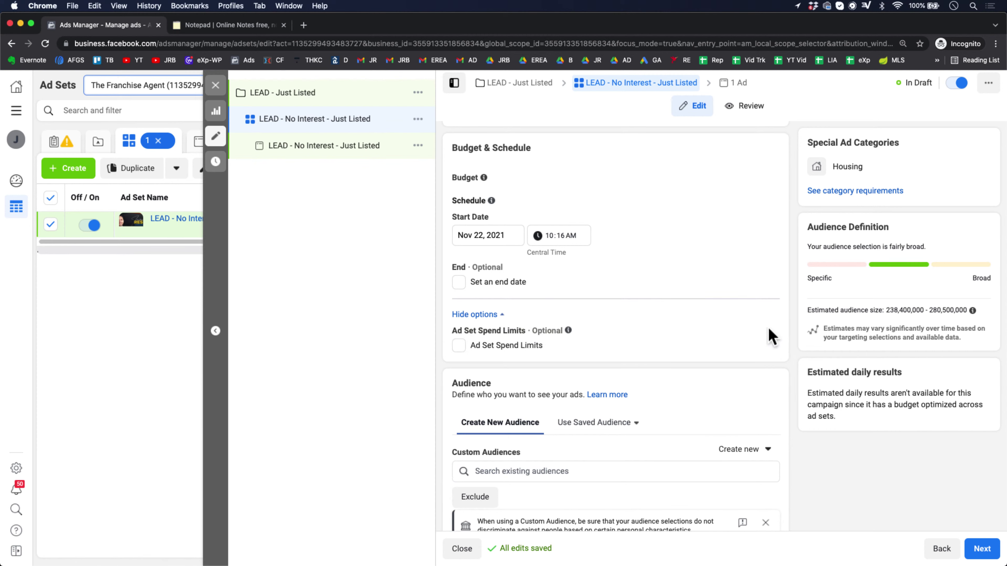
click(458, 345)
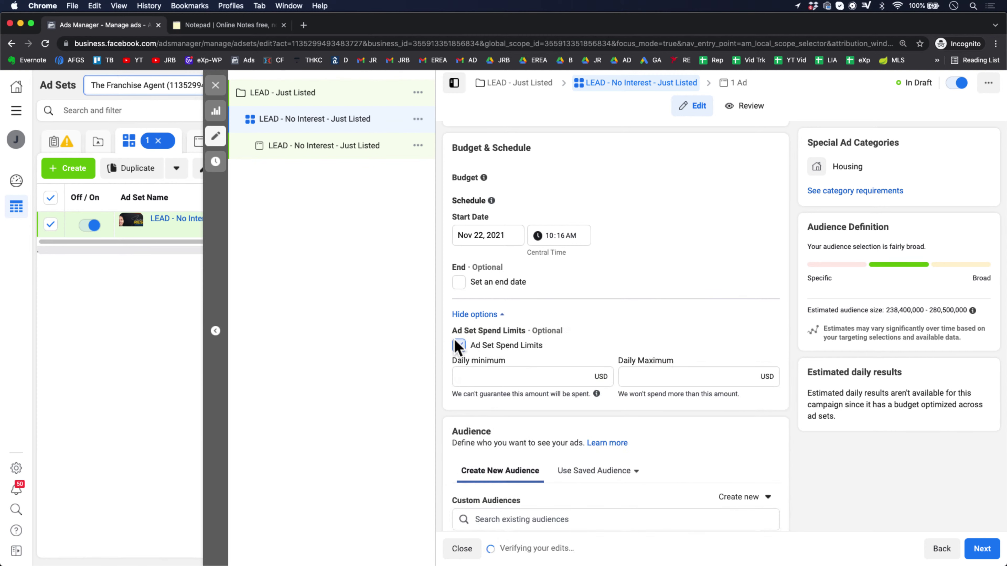
click(459, 284)
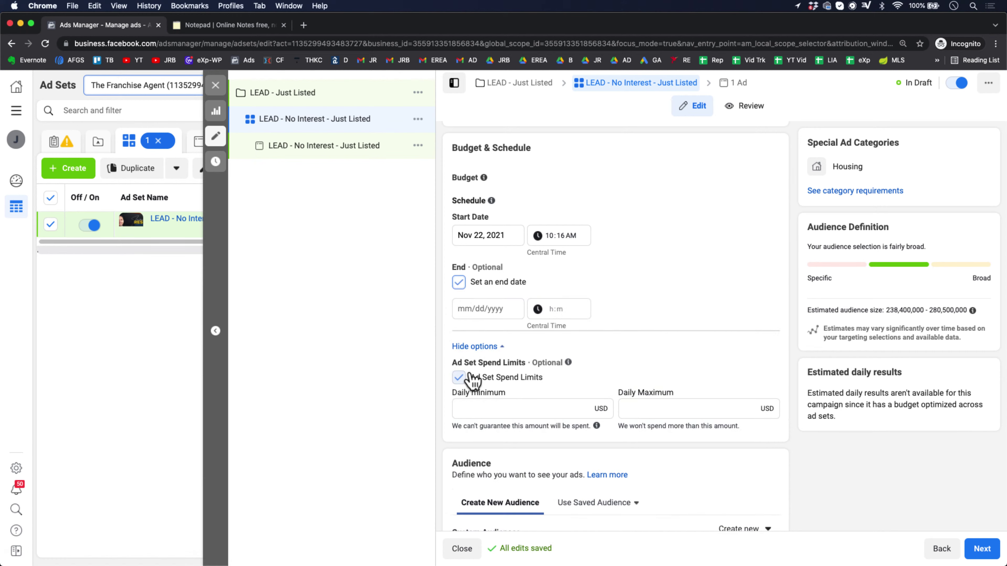
Step: Turn off the end date and Ad Set Spend Limits, and collapse the additional budget options
click(474, 347)
click(459, 282)
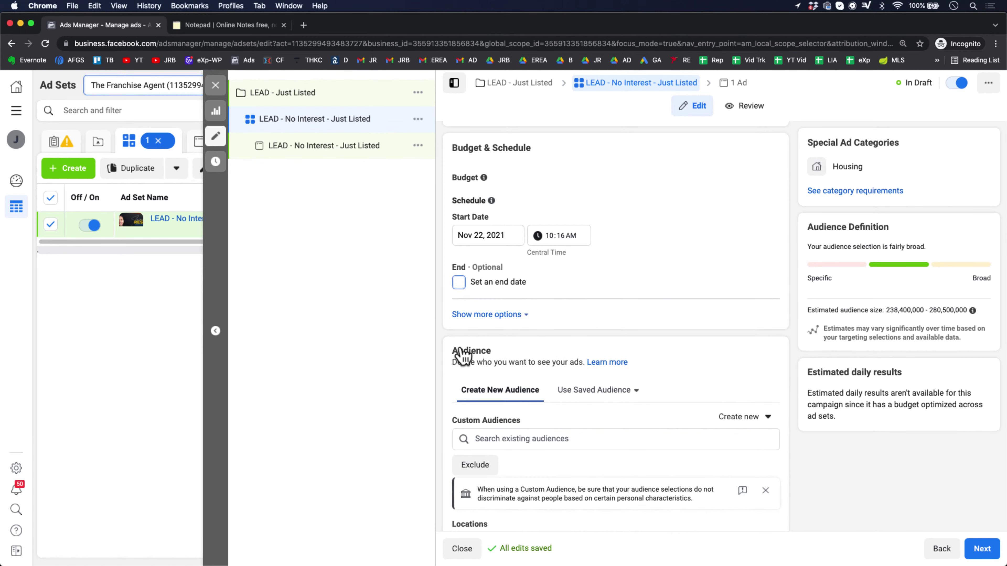
click(478, 314)
click(464, 348)
click(477, 315)
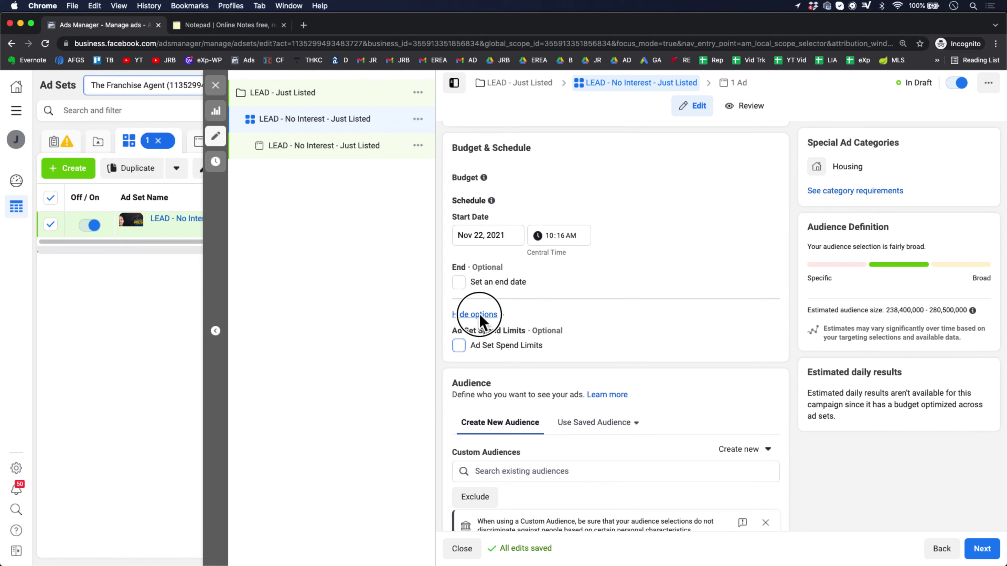
Step: Examine the ad set's schedule and audience sections, and revisit the Campaign Budget Optimization settings at campaign level
scroll(570, 338, down, 3)
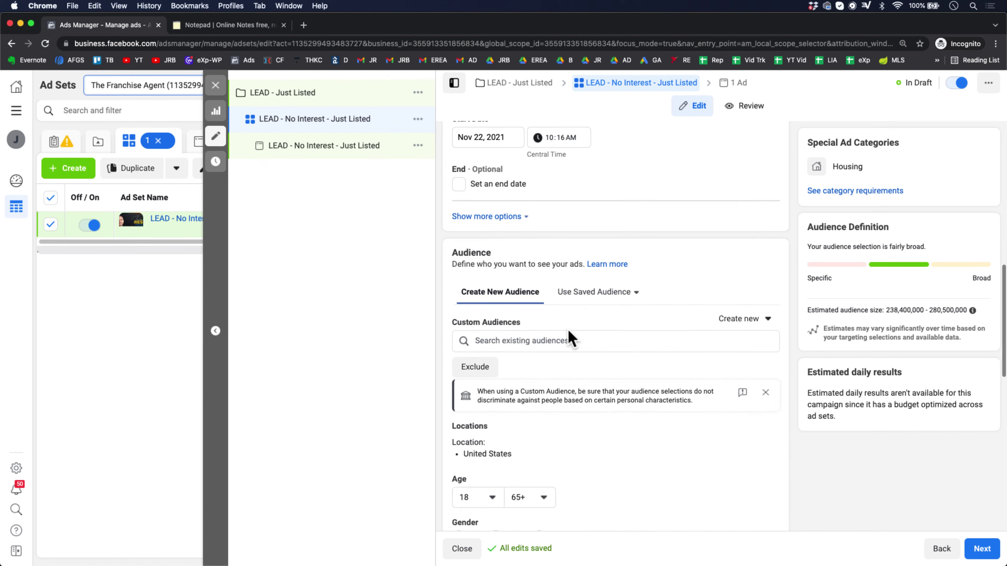
scroll(571, 338, up, 4)
scroll(571, 338, up, 1)
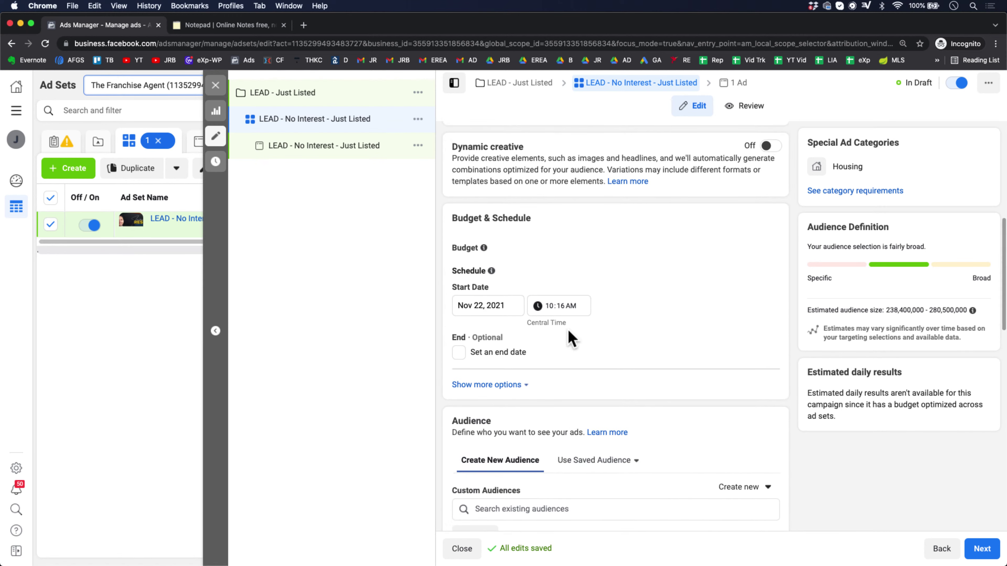
scroll(570, 338, down, 4)
scroll(571, 338, up, 3)
scroll(571, 338, up, 1)
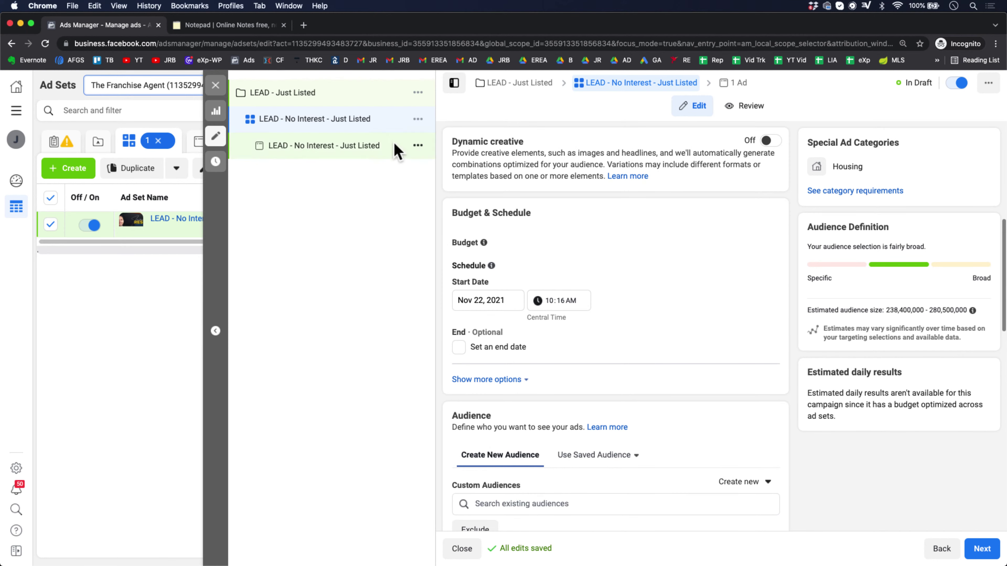
click(318, 98)
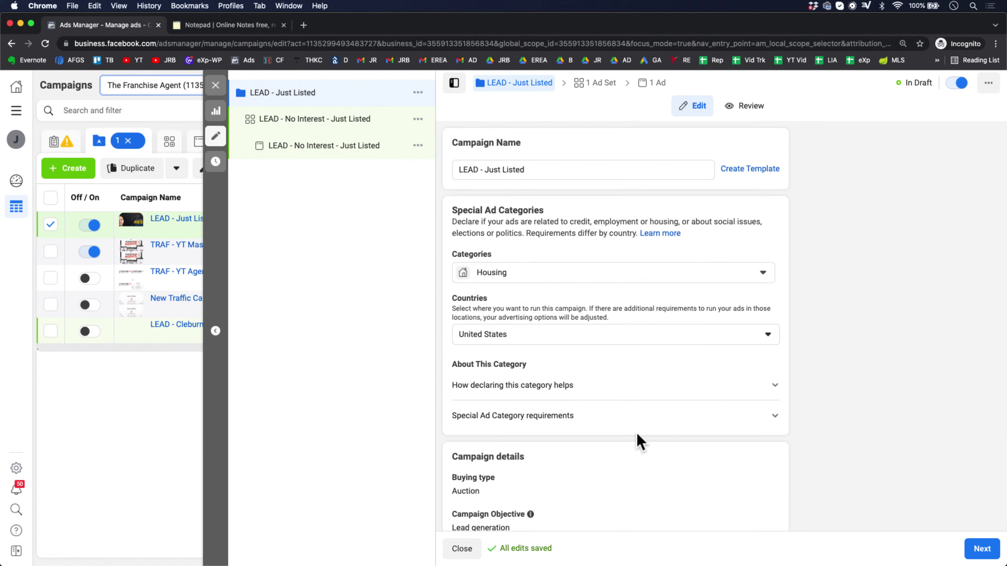
scroll(636, 435, down, 10)
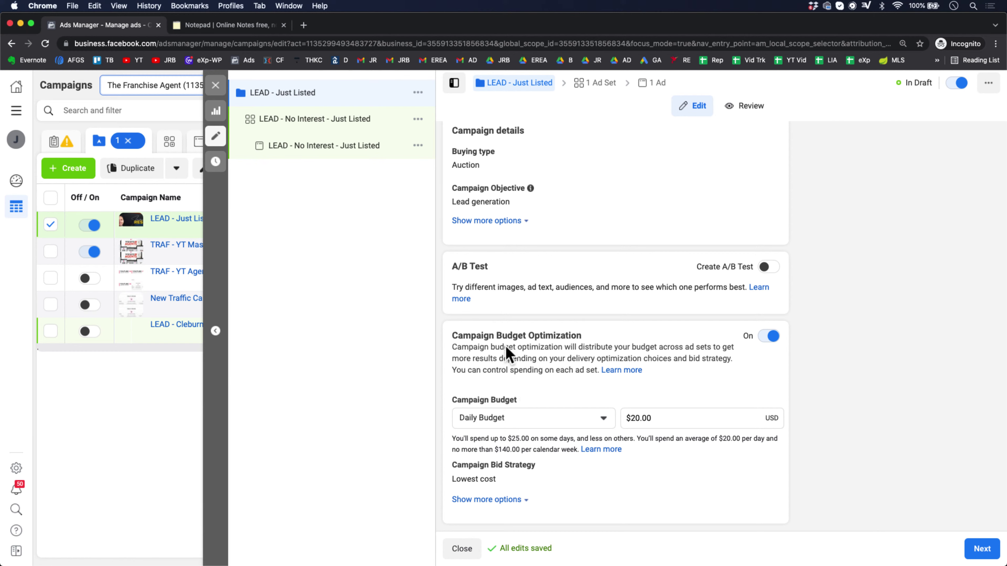
Step: Return to the ad set and set its audience location targeting to "People living in this location"
click(336, 125)
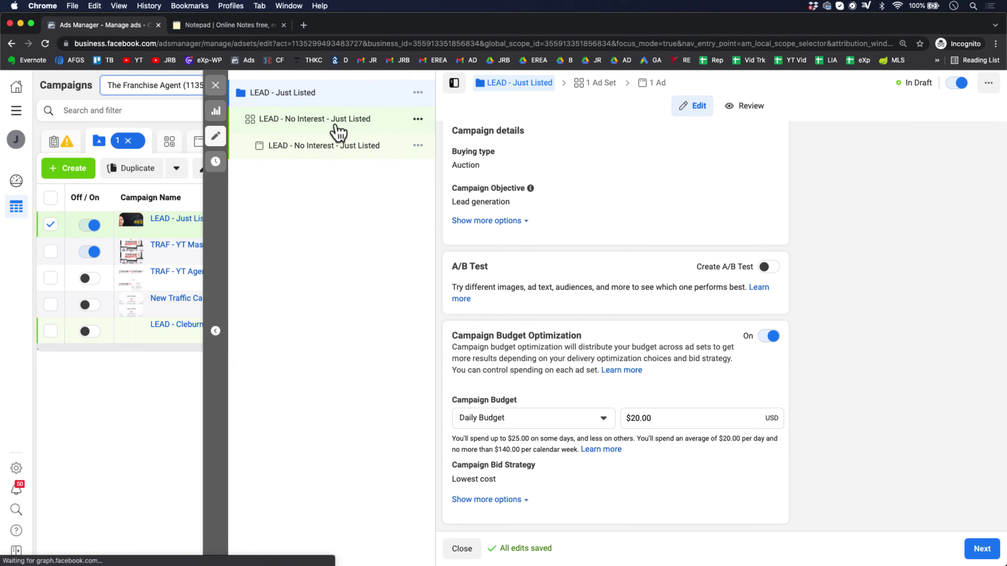
scroll(586, 321, down, 8)
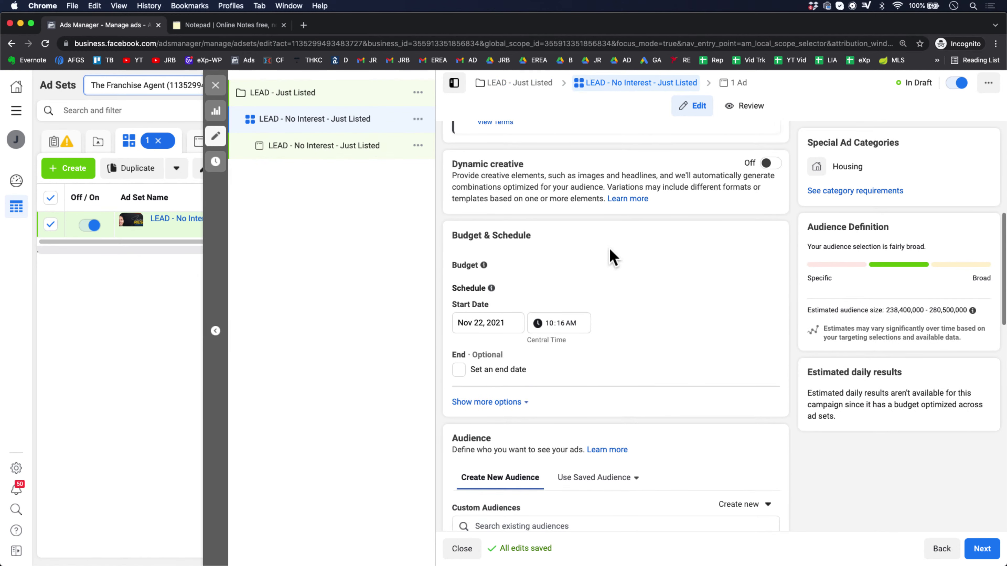
scroll(755, 373, down, 4)
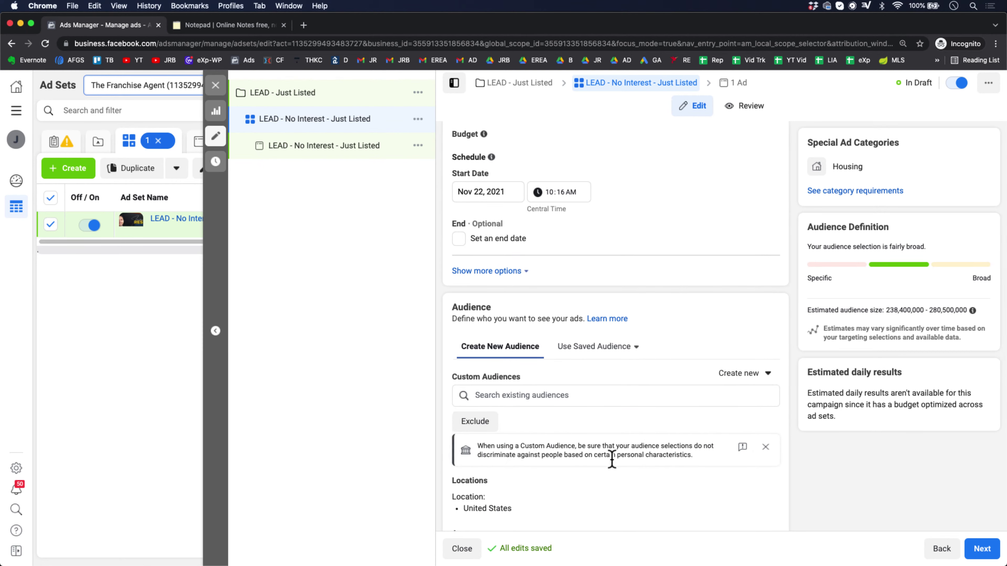
scroll(614, 468, down, 4)
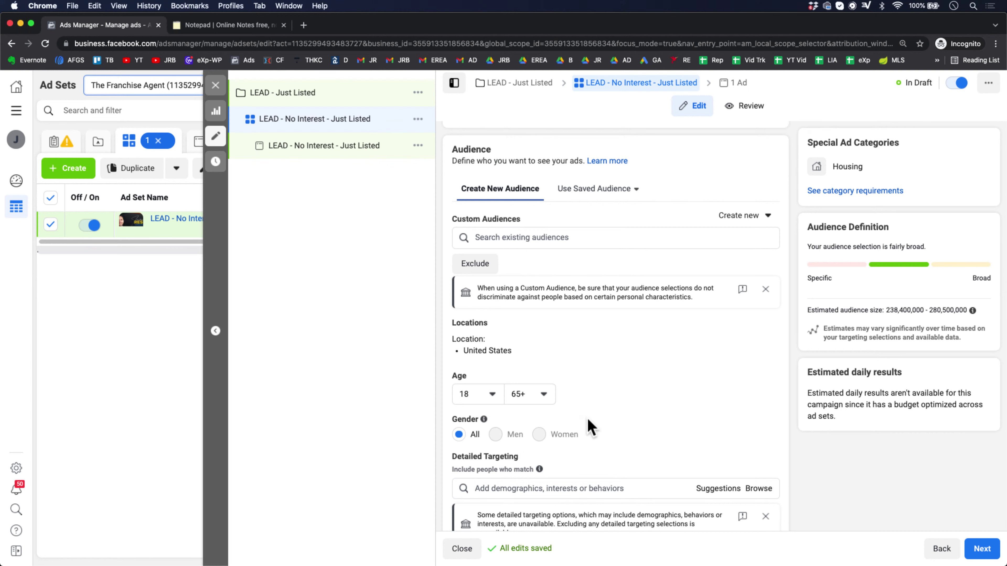
scroll(591, 427, down, 1)
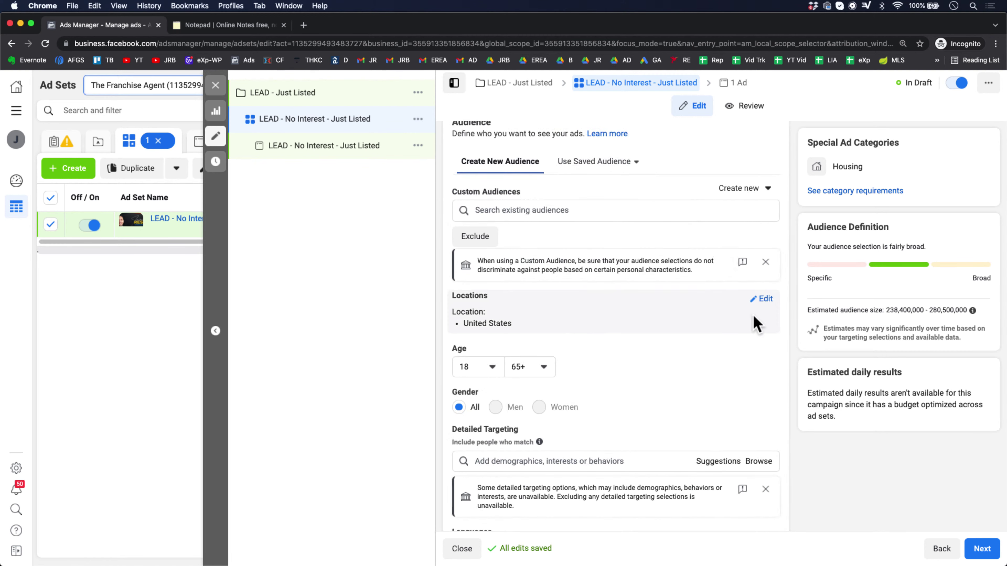
click(761, 301)
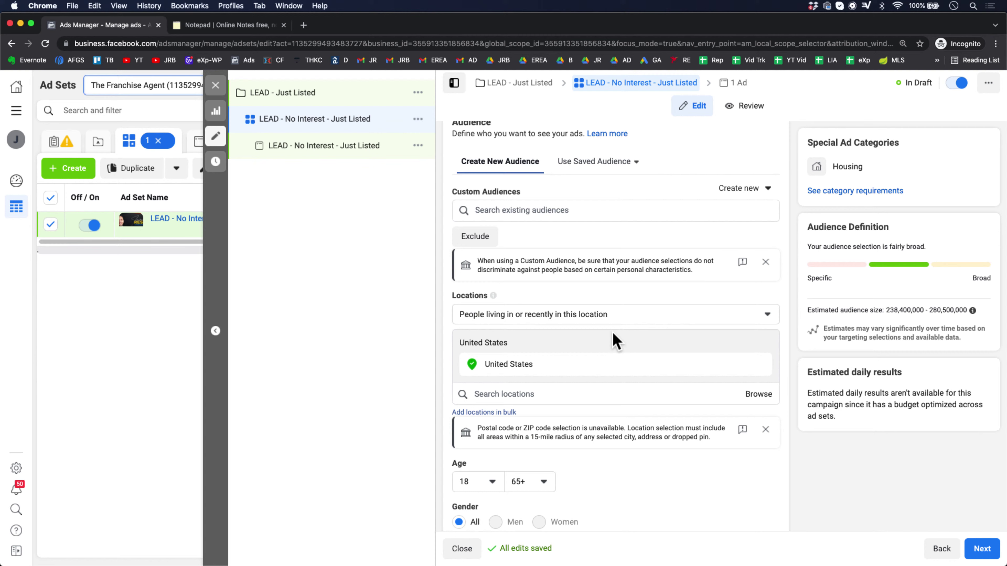
click(578, 314)
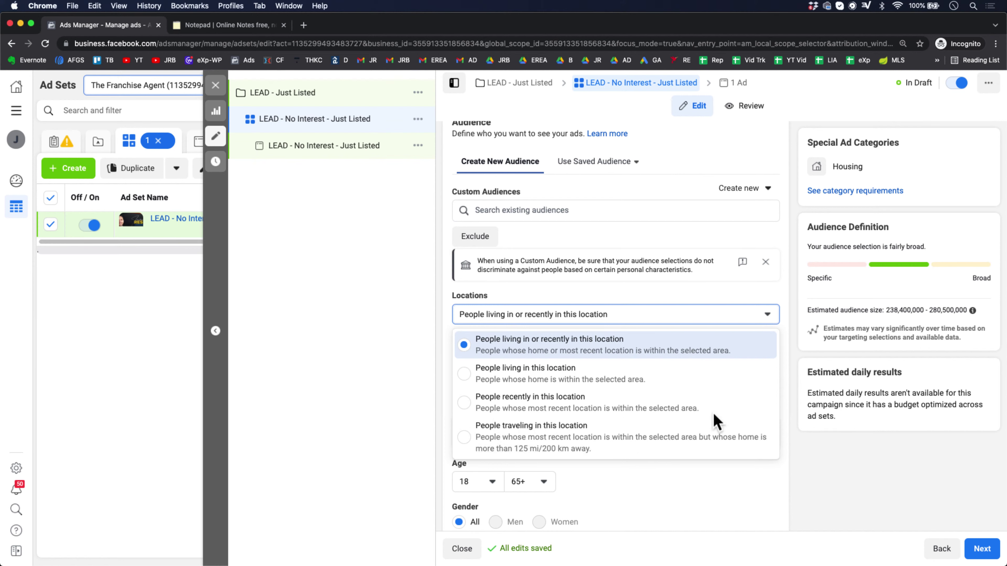
click(505, 380)
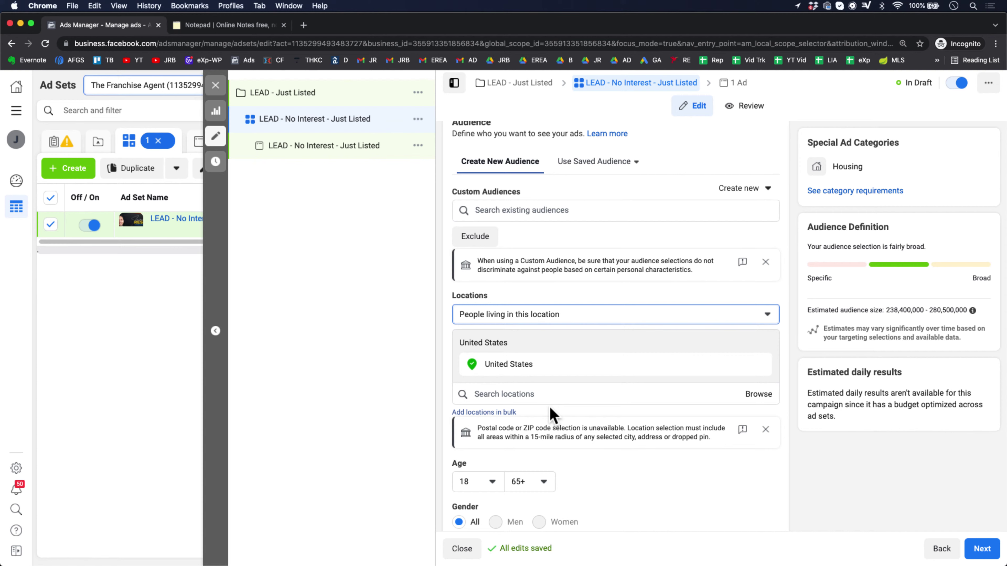
click(519, 393)
click(521, 320)
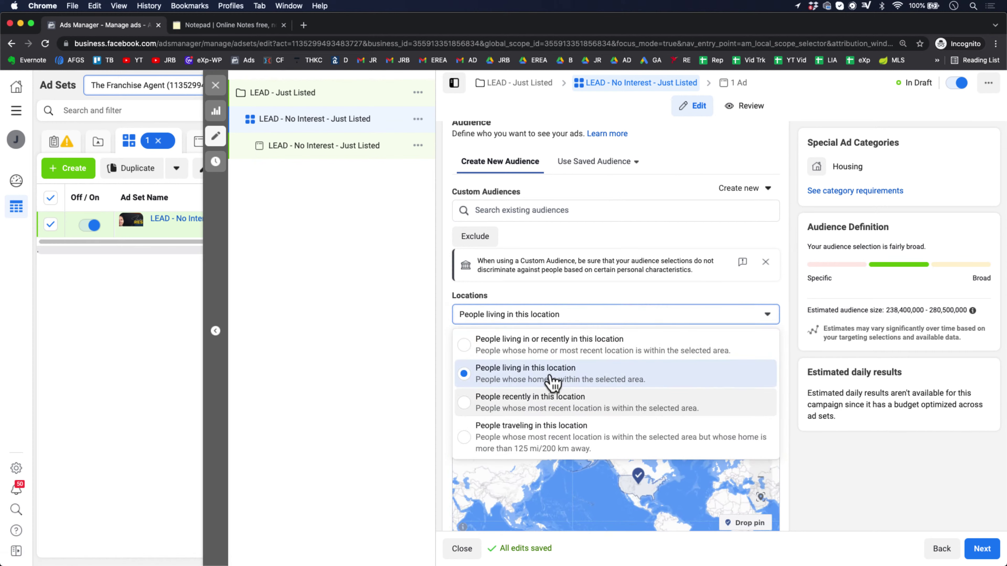
click(814, 491)
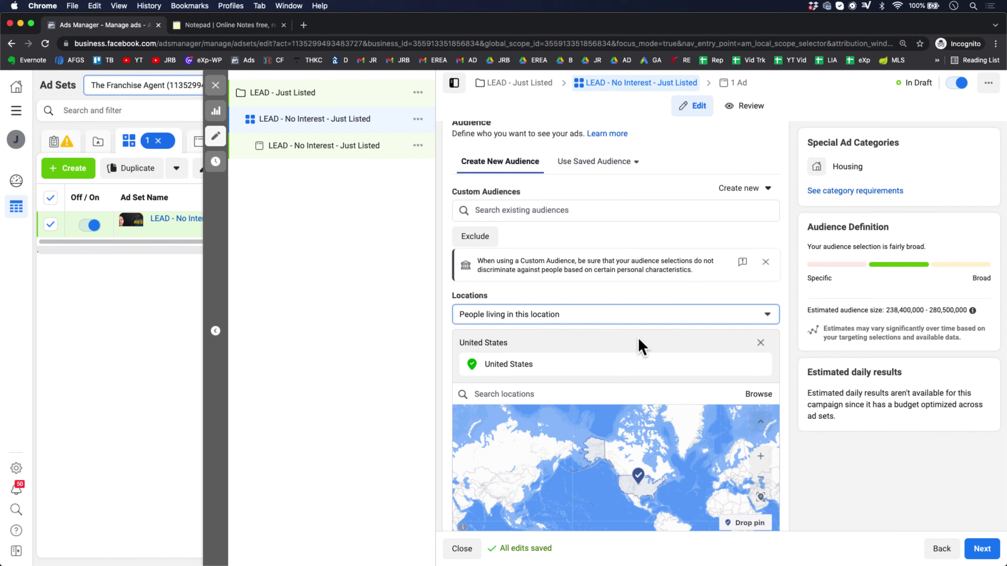
Step: Search the audience locations for "austin" and target the city of Austin, Texas in place of United States
click(507, 394)
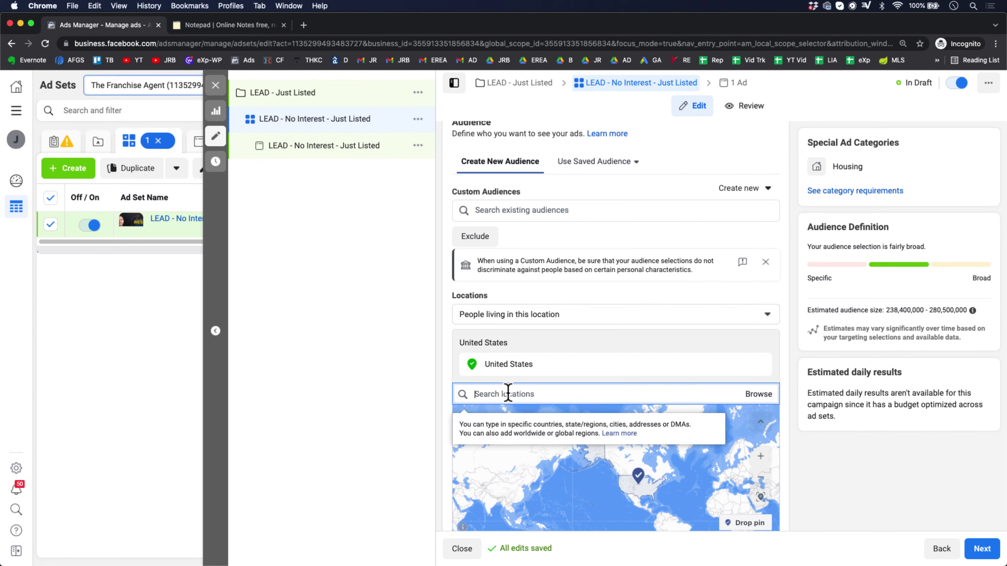
text(austin)
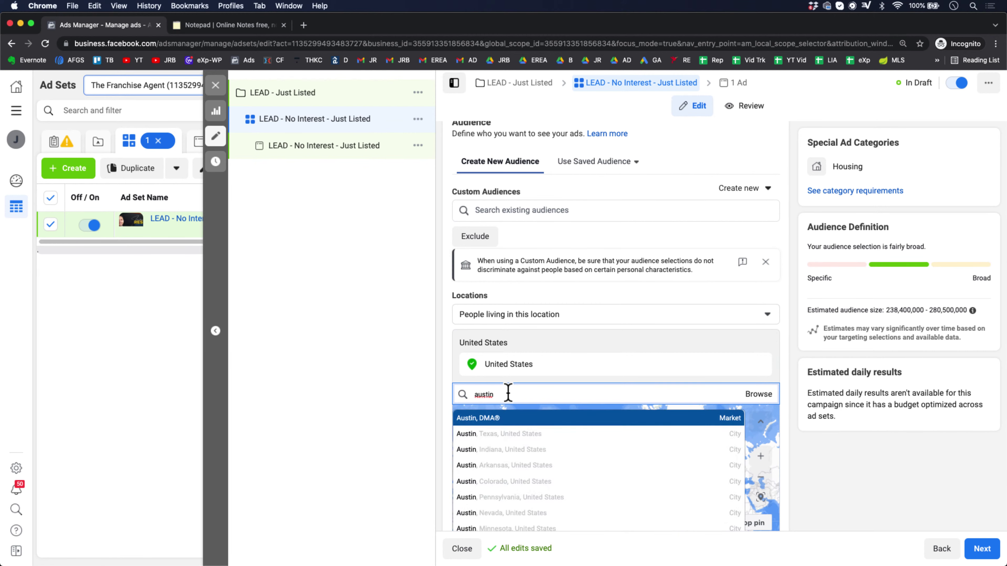
click(509, 436)
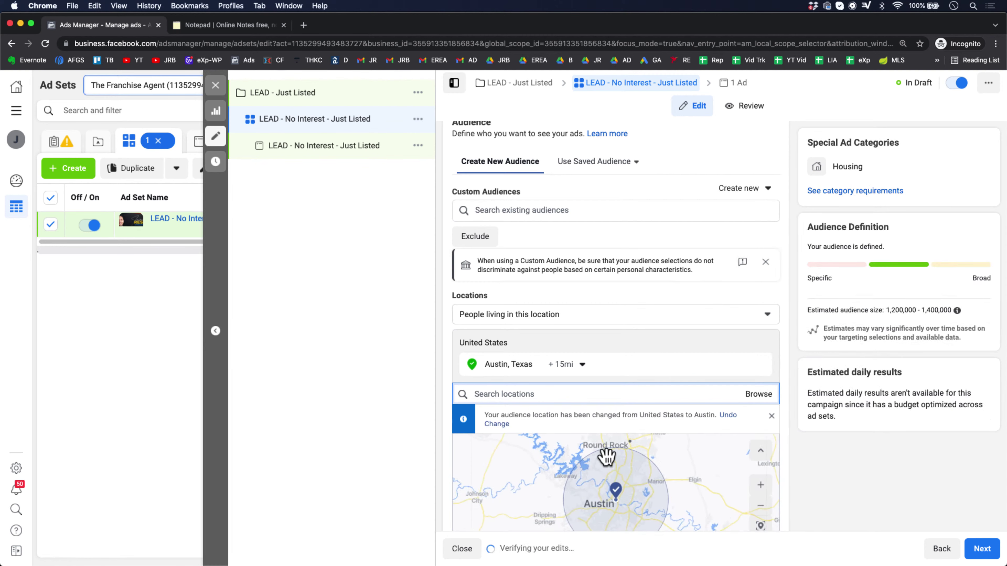
scroll(607, 481, down, 1)
mouse_move(608, 481)
mouse_down()
mouse_move(607, 452)
mouse_move(607, 476)
mouse_up()
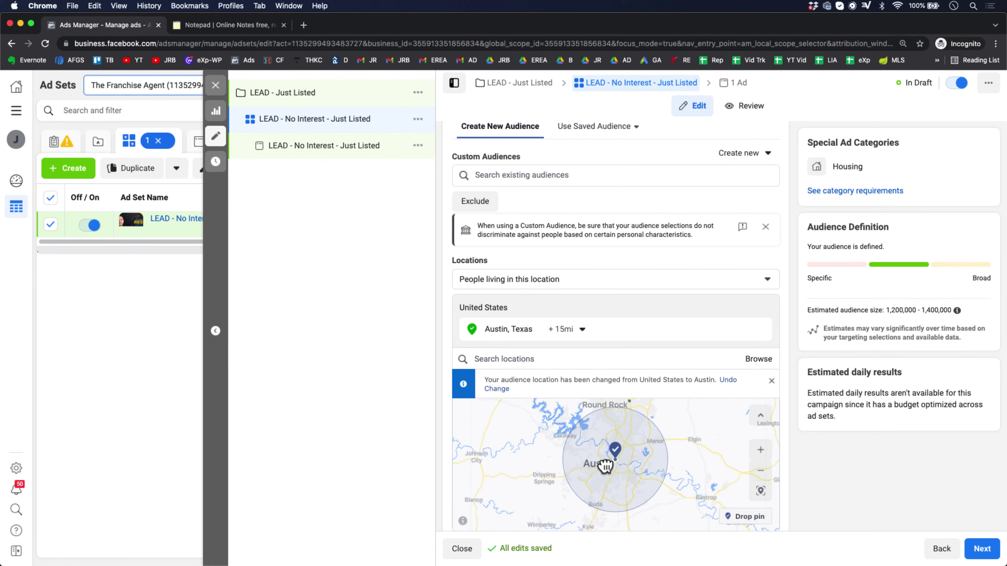
Step: Check the radius options for Austin, and review the ad set's schedule and audience location settings
click(571, 333)
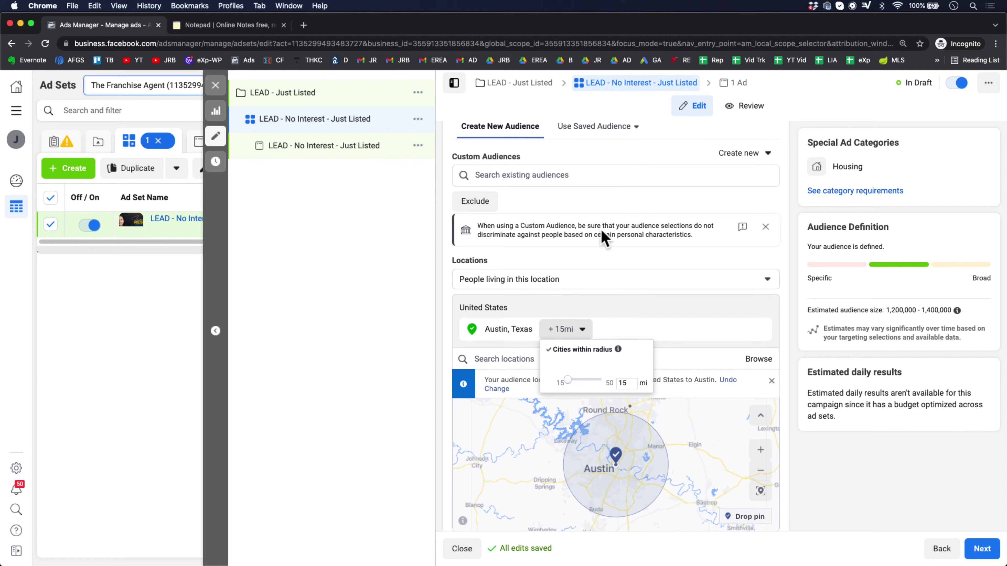
click(684, 364)
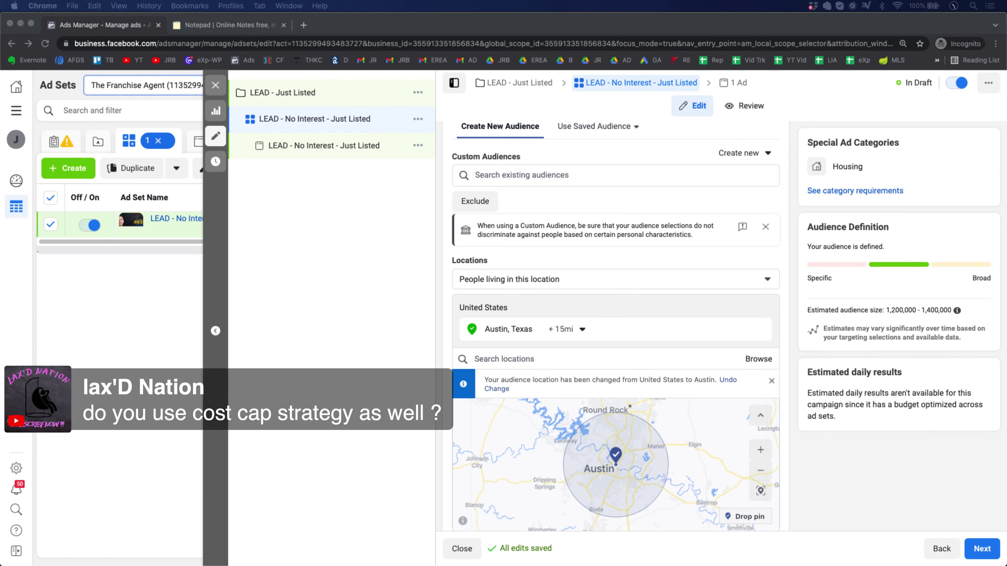
scroll(614, 325, down, 10)
scroll(614, 325, up, 15)
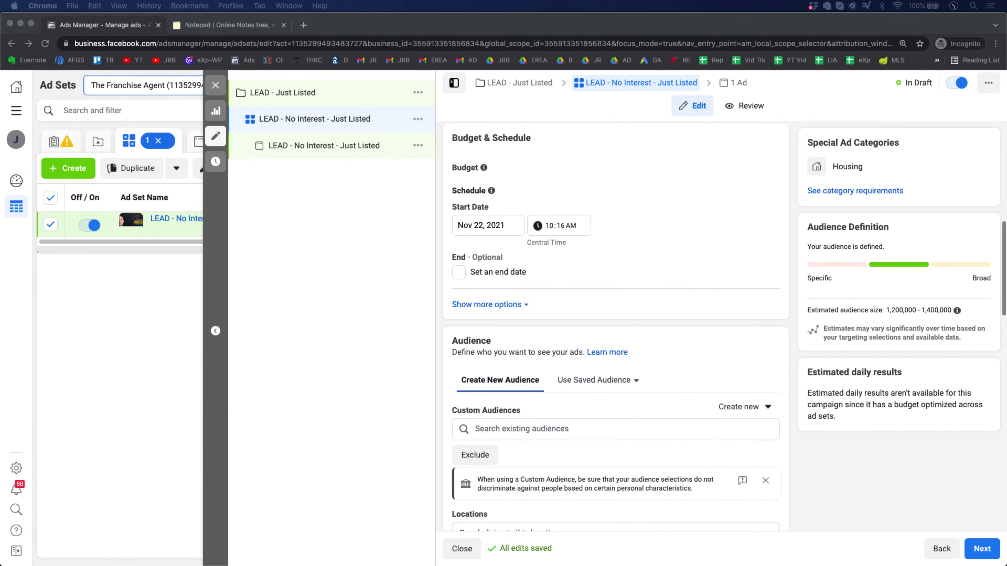
scroll(614, 325, down, 5)
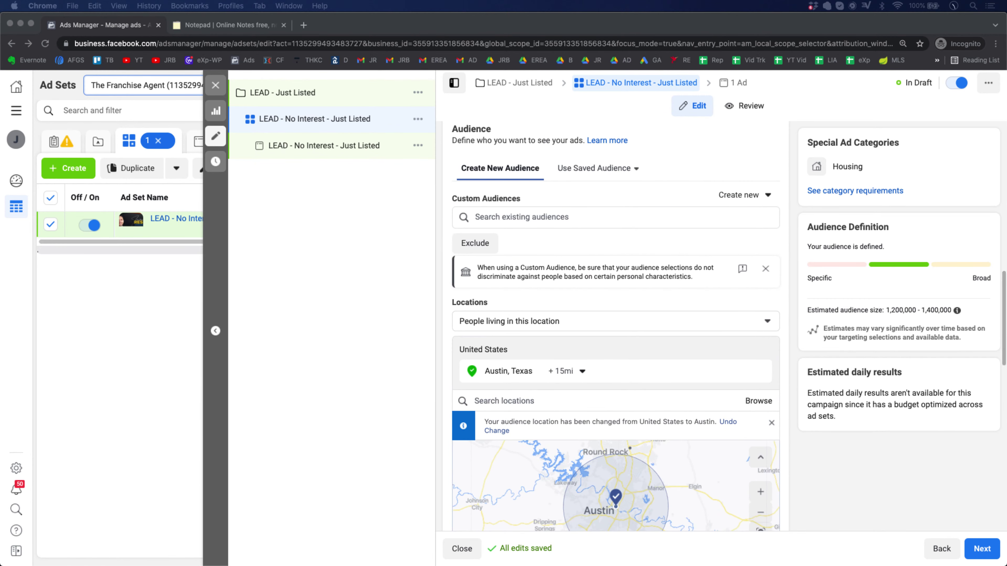
scroll(614, 325, down, 2)
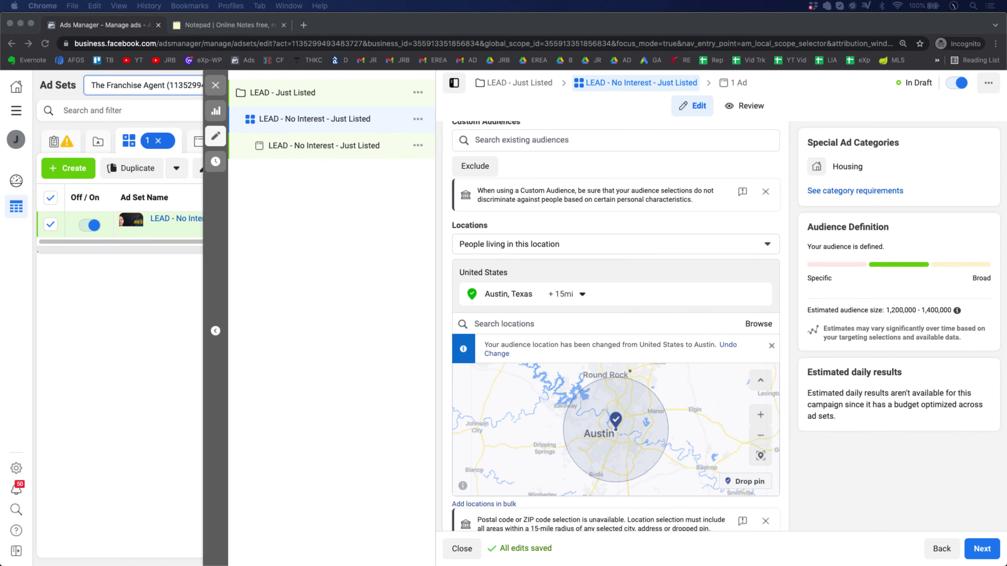
scroll(614, 325, down, 2)
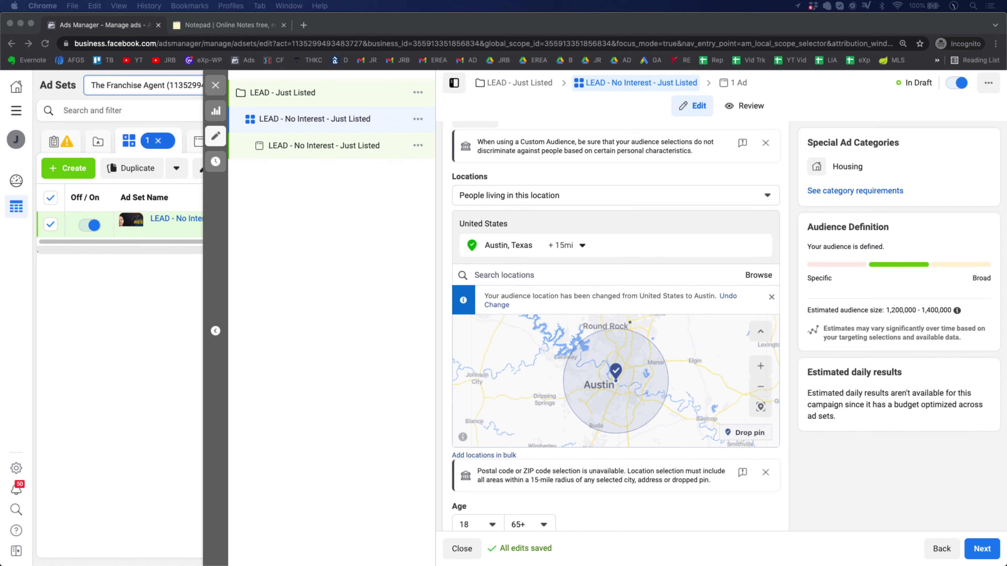
Step: Try adding Zillow as a detailed targeting interest for the ad set, and remove the interest again
scroll(615, 325, down, 6)
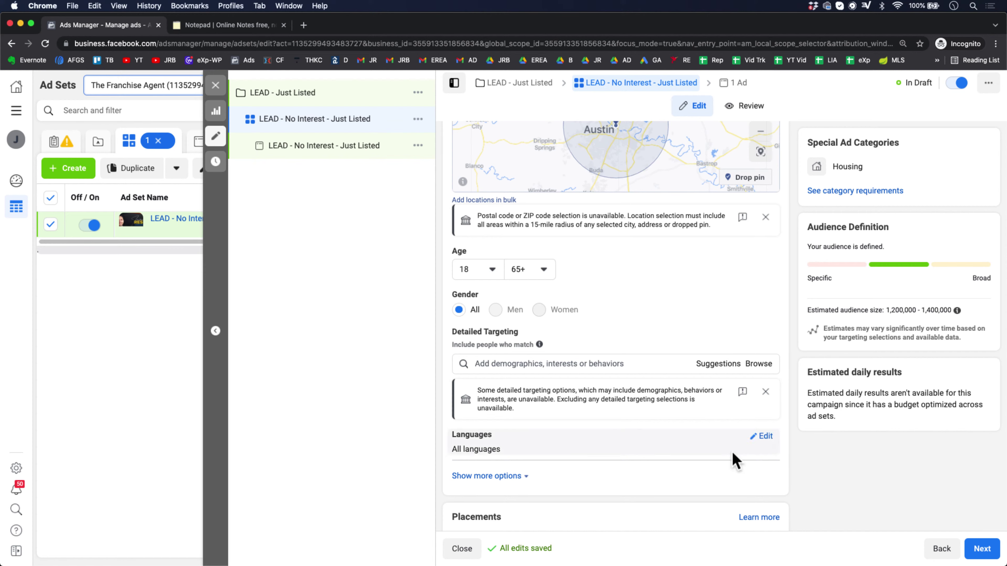
click(588, 363)
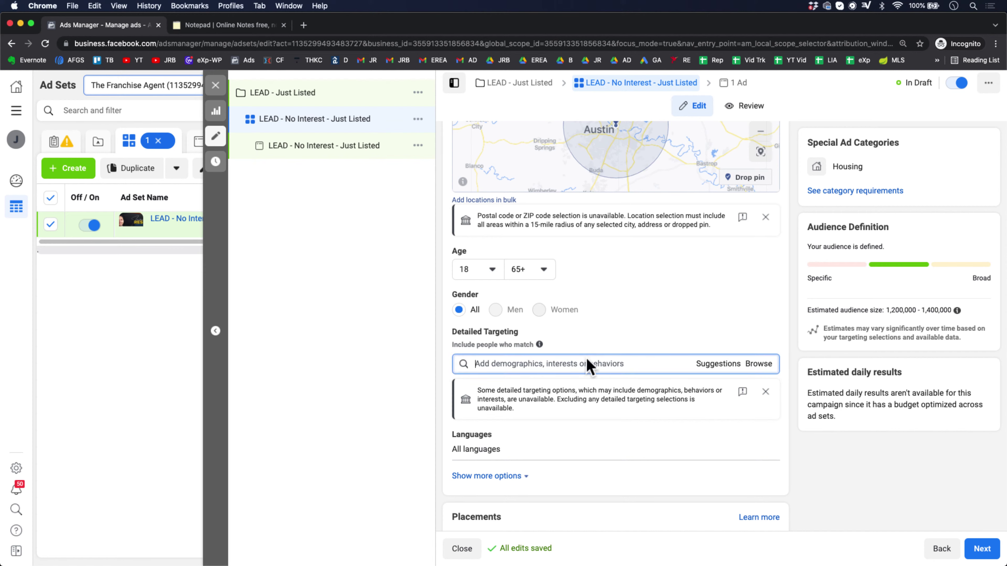
text(zillow)
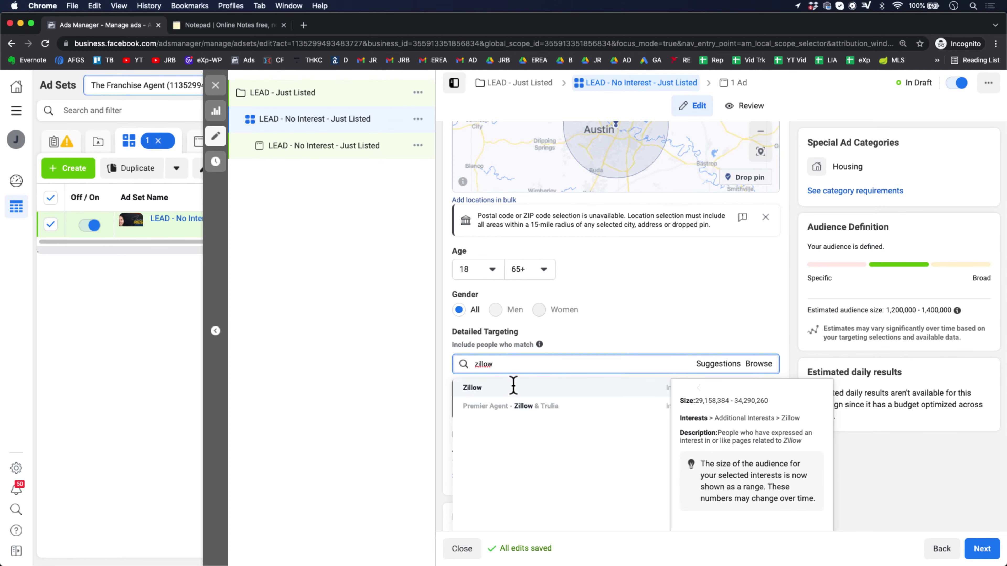
click(500, 391)
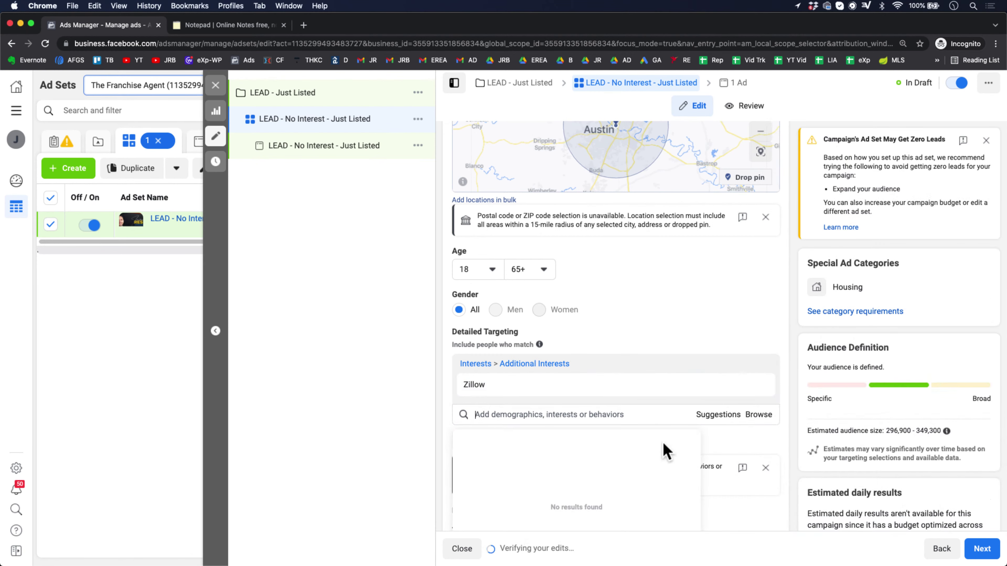
click(684, 321)
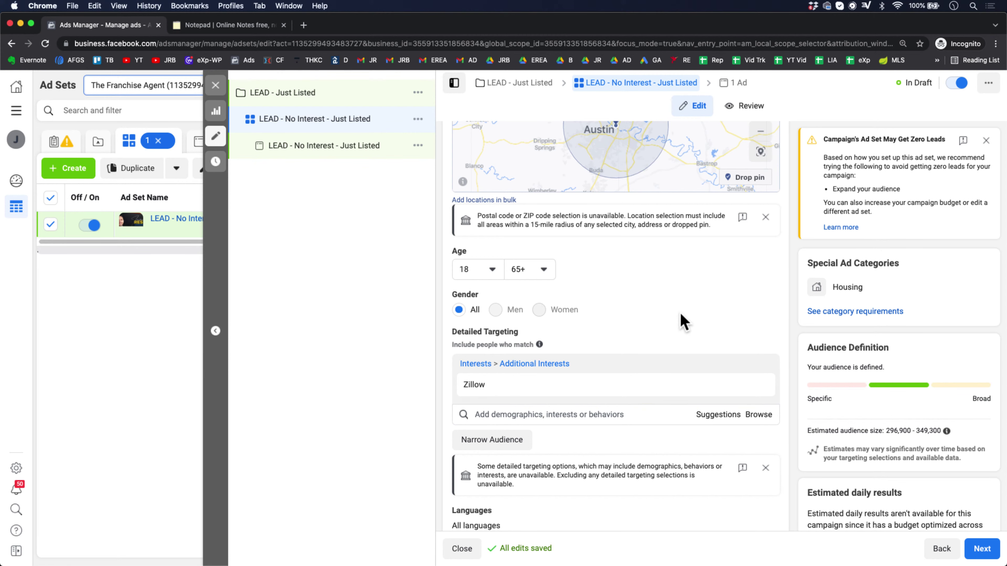
scroll(682, 321, down, 1)
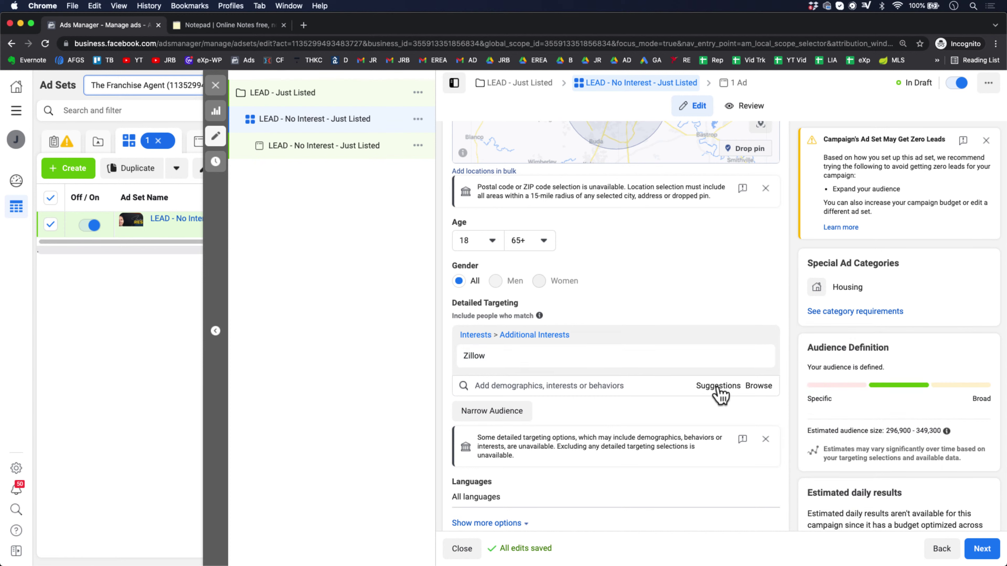
mouse_move(763, 362)
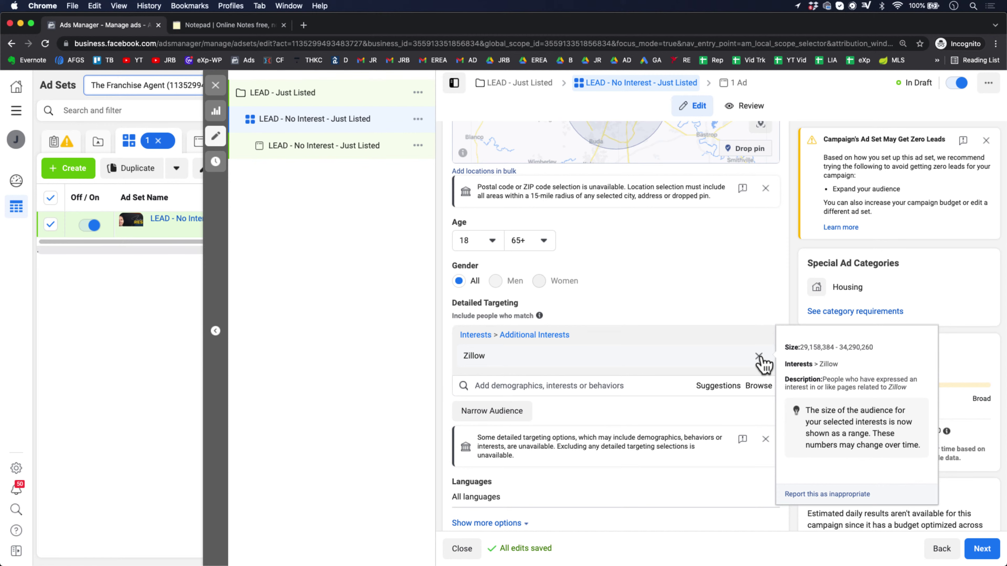
click(758, 356)
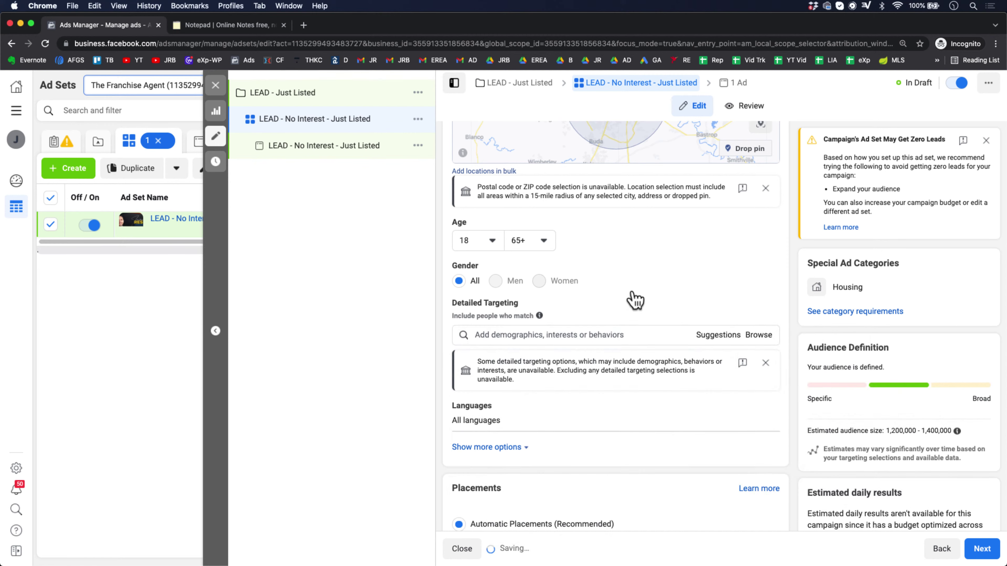
Step: Review the ad set's name, schedule, detailed targeting and placements sections, noting the "No Interest" part of the name
scroll(632, 289, up, 4)
scroll(563, 401, up, 15)
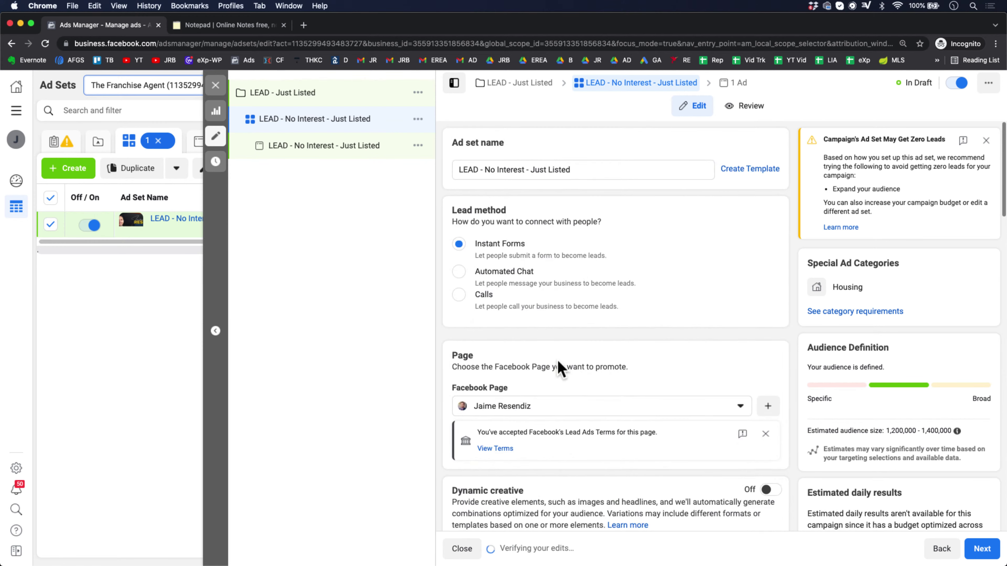
scroll(642, 356, down, 15)
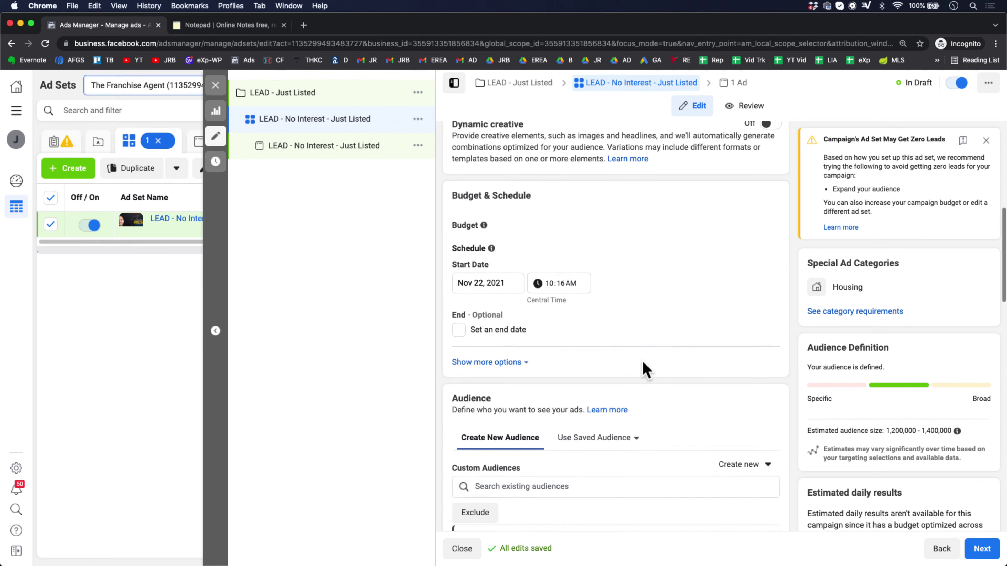
scroll(642, 348, down, 4)
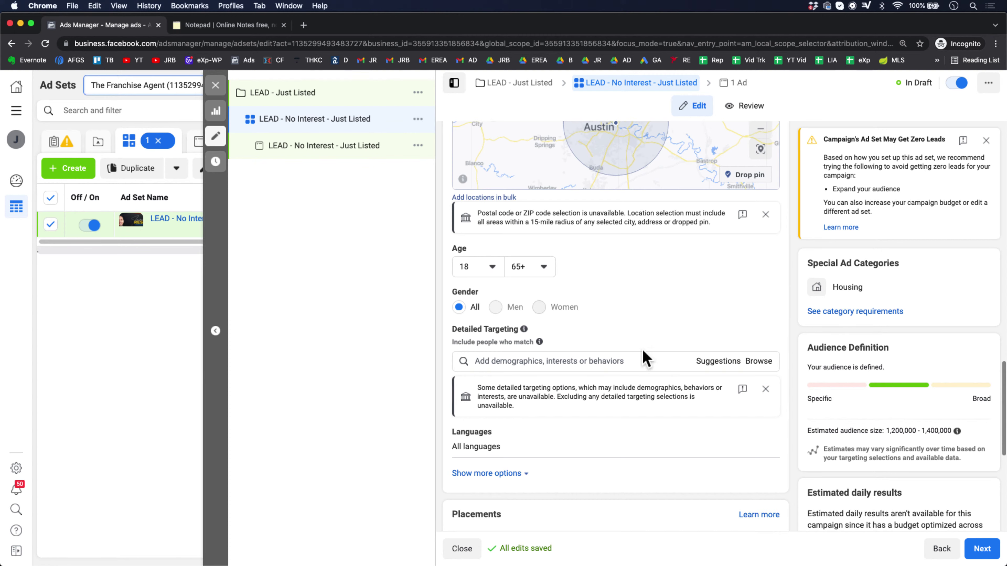
click(567, 330)
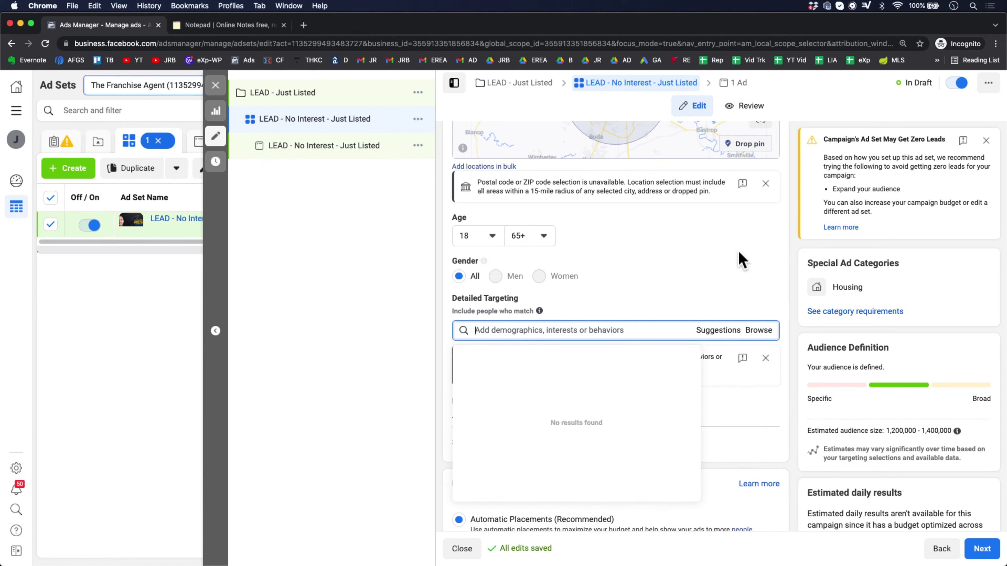
scroll(740, 260, up, 20)
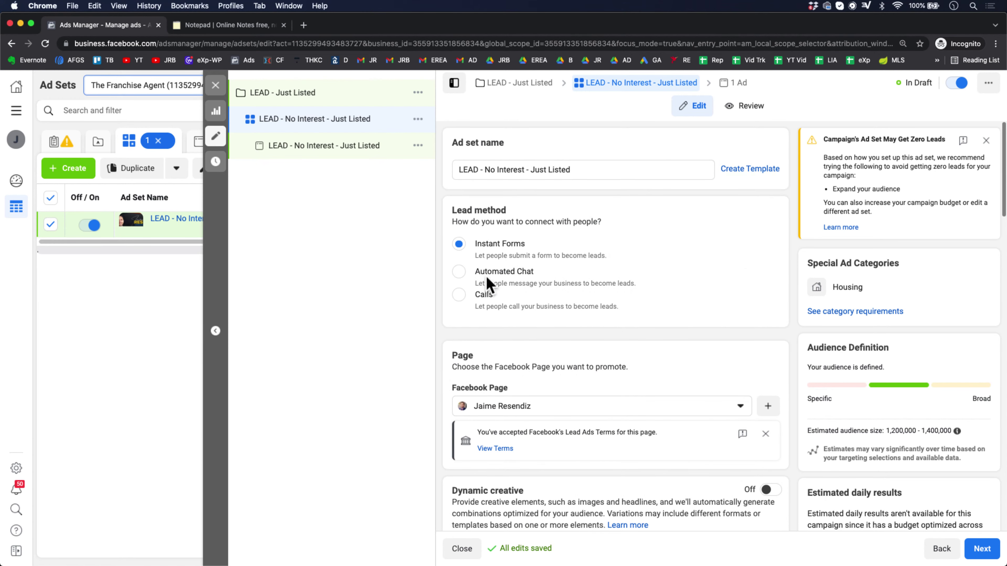
drag(484, 170, 527, 169)
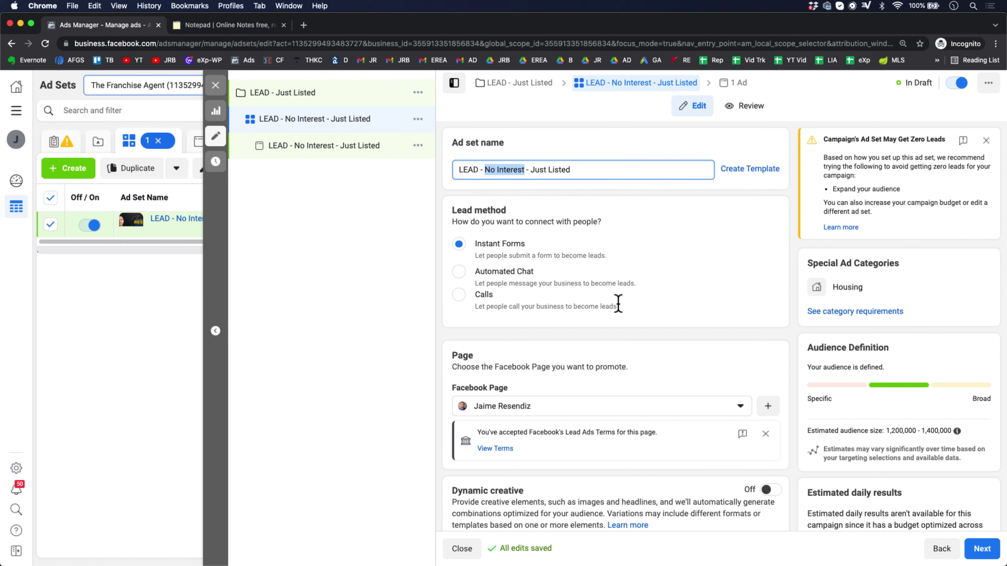
scroll(618, 305, down, 20)
scroll(619, 309, down, 5)
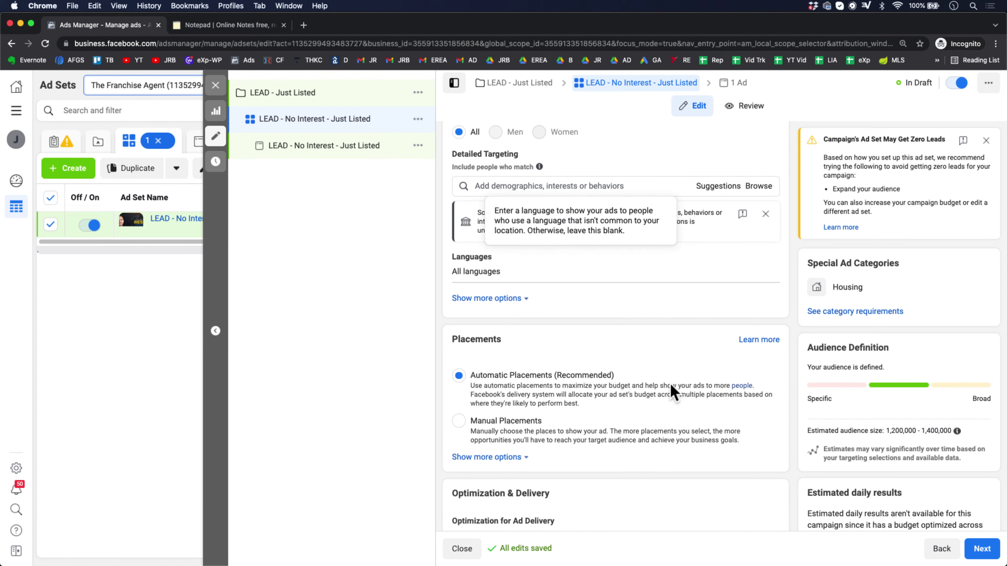
Step: Dismiss the recommendation about the ad set possibly getting zero leads
scroll(669, 386, up, 3)
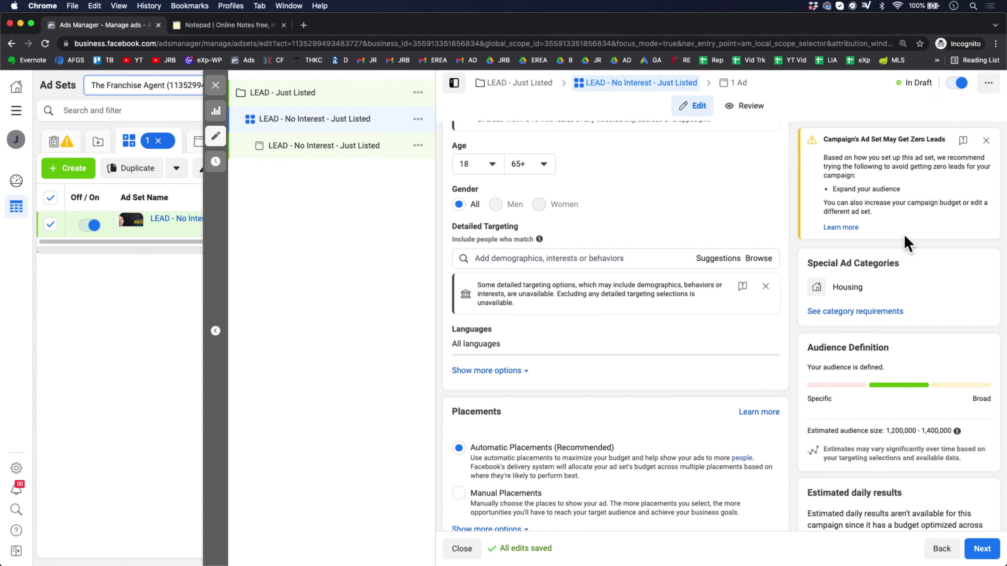
click(986, 140)
scroll(684, 401, down, 3)
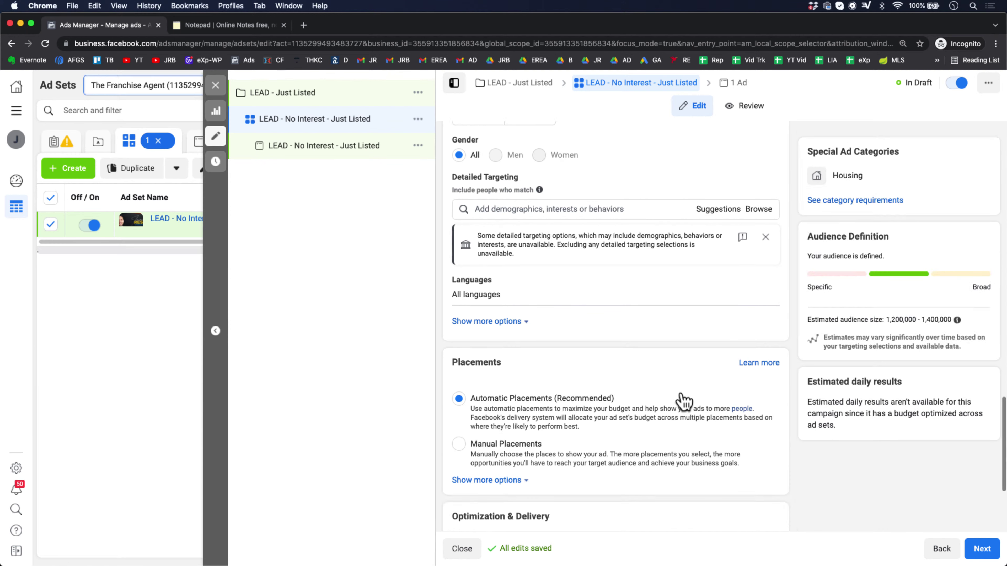
Step: Try manual placements limited to Facebook News Feed, without Instagram and Audience Network, and revert to Automatic Placements
scroll(684, 401, down, 2)
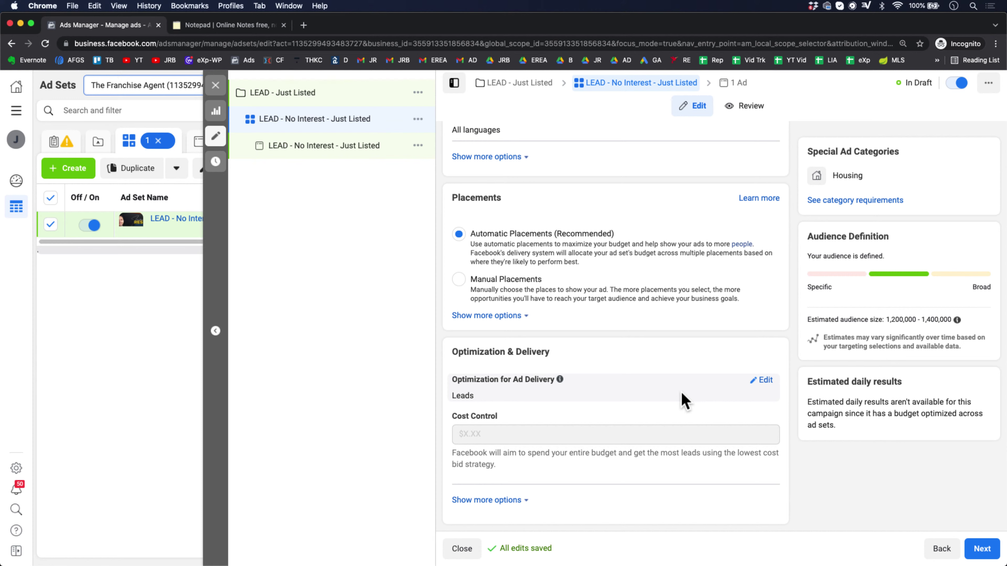
click(458, 279)
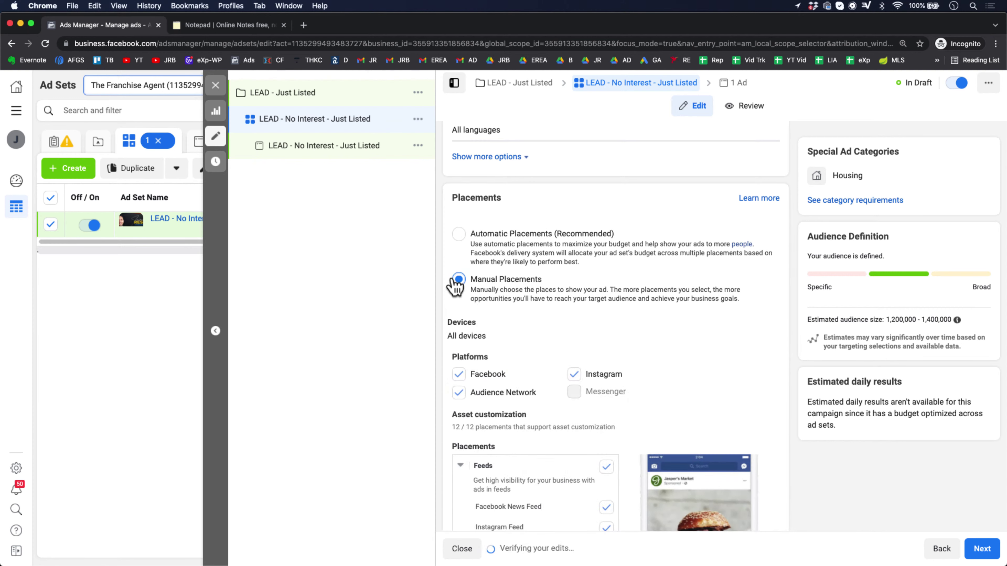
click(459, 374)
click(606, 516)
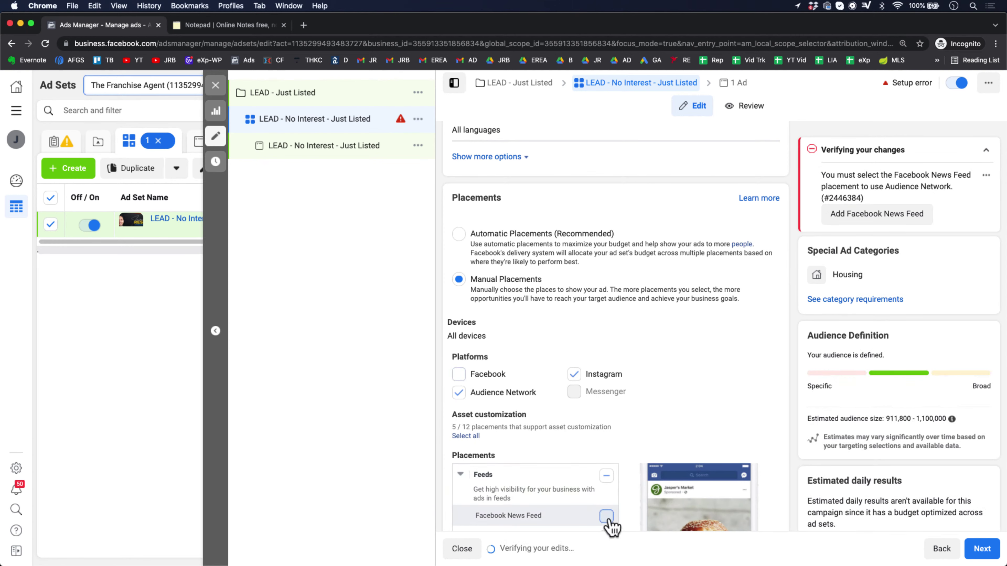
click(574, 373)
click(459, 392)
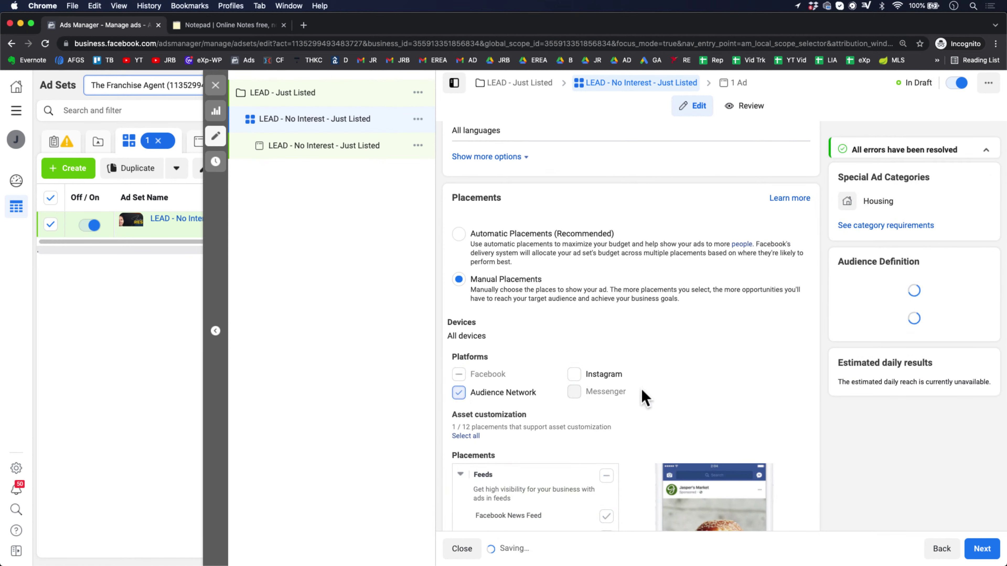
scroll(643, 398, down, 2)
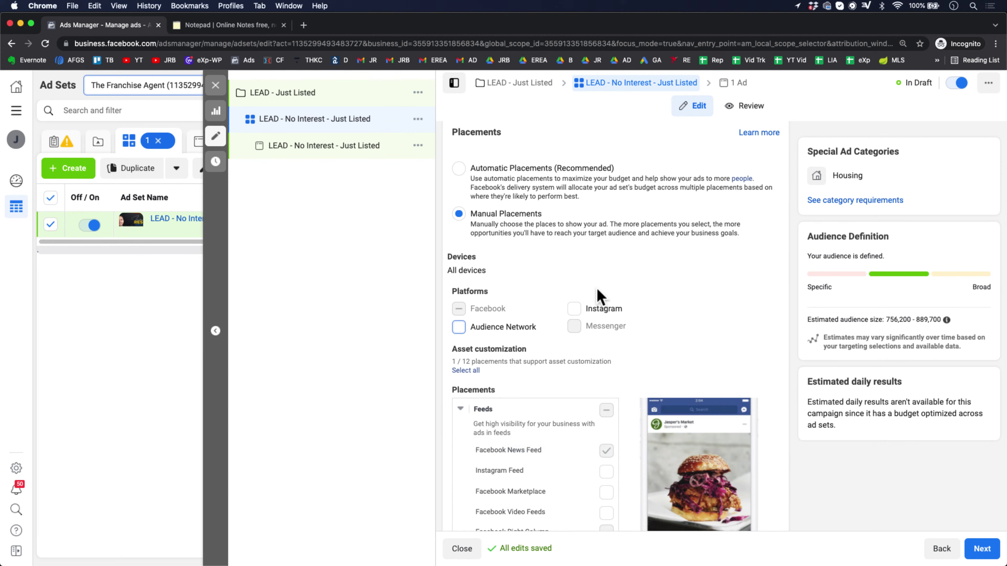
click(458, 168)
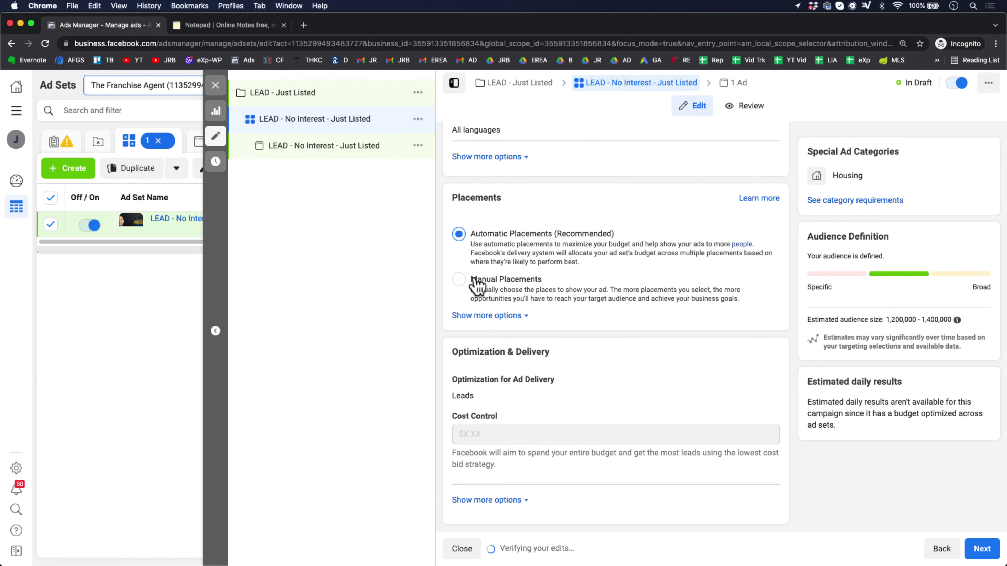
Step: Choose Manual Placements and exclude Audience Network, Instagram and all Facebook placements except Facebook News Feed
click(463, 280)
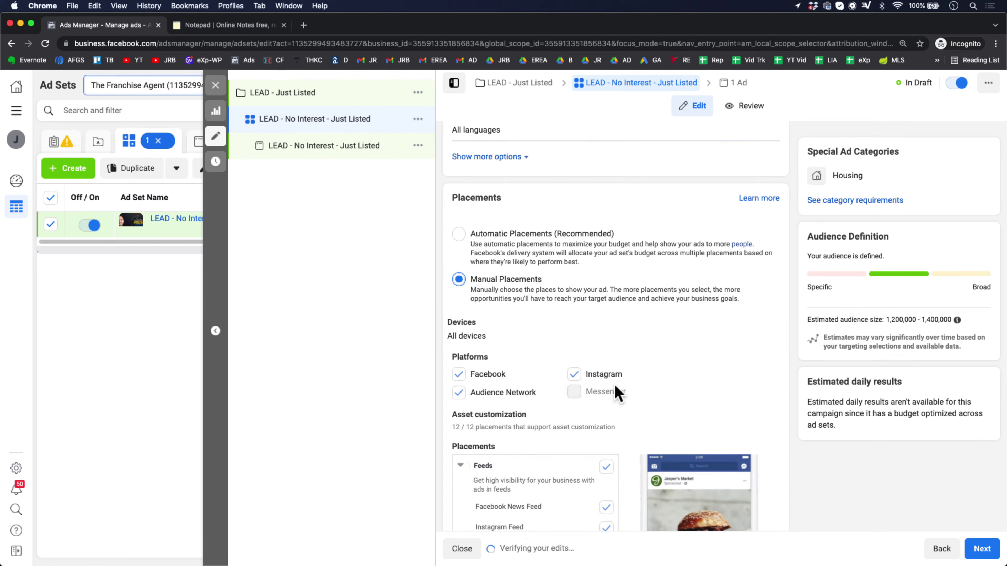
scroll(555, 365, down, 1)
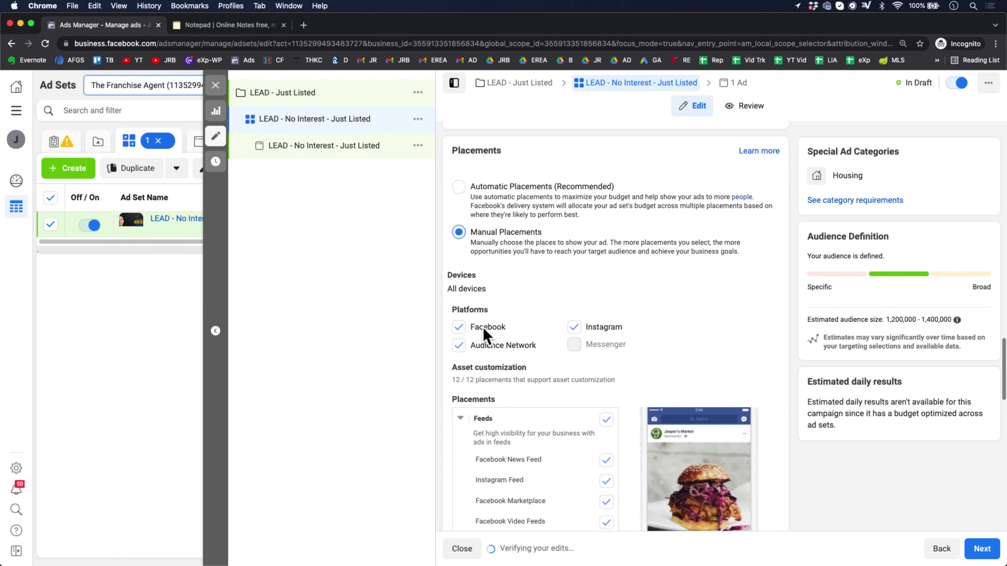
click(459, 327)
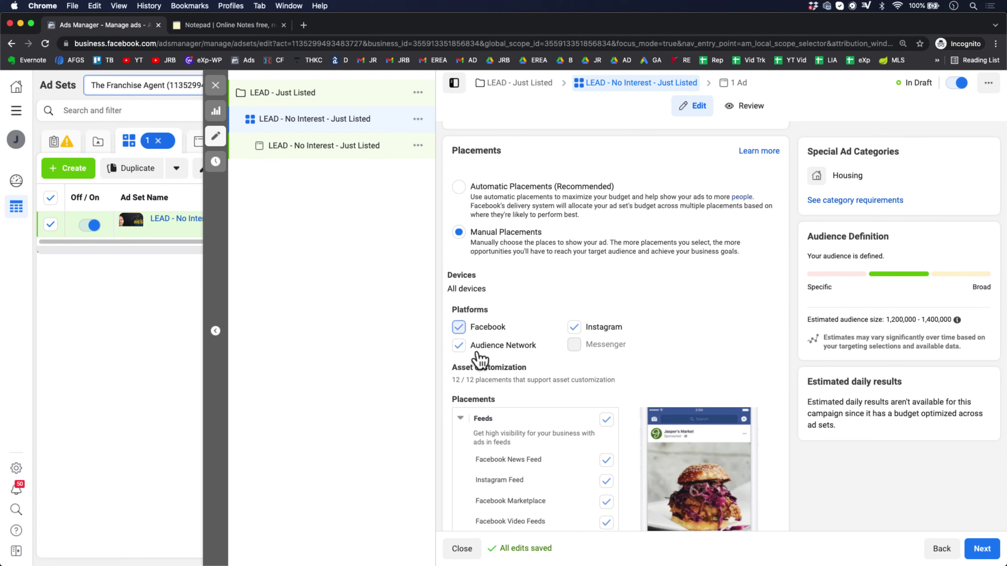
click(460, 346)
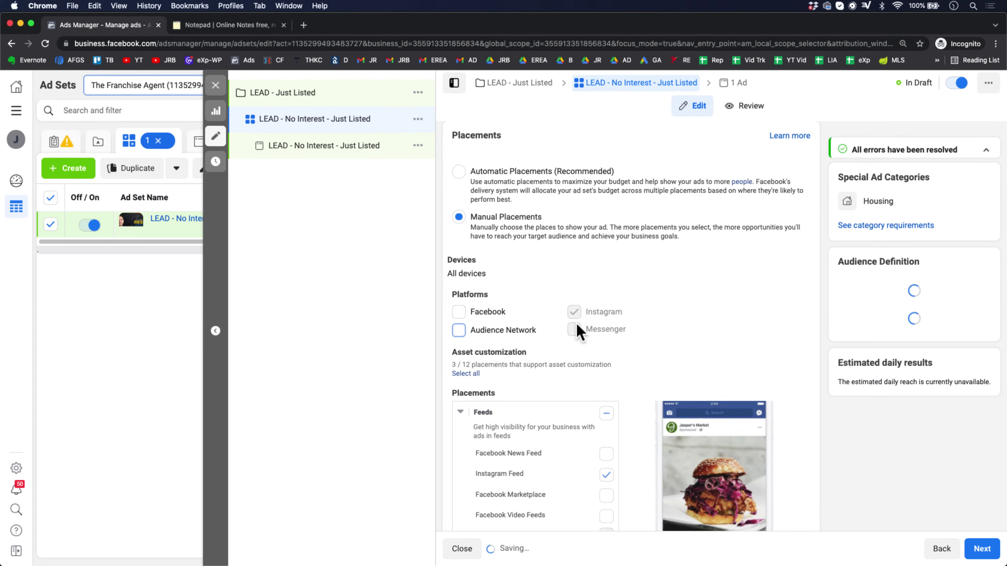
click(605, 470)
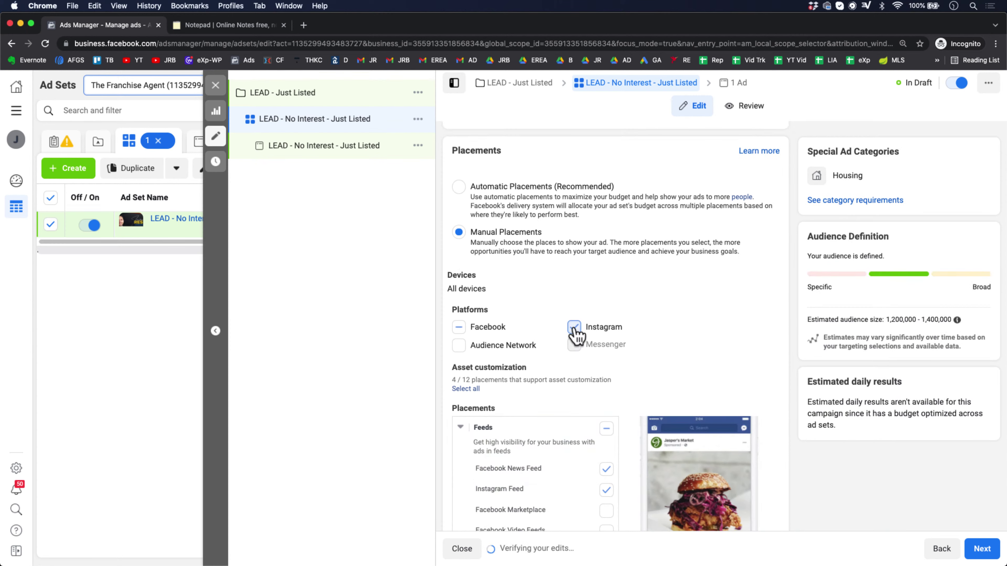
click(575, 327)
Step: Check the full list of manual placements and the estimated audience size for the ad set
scroll(561, 483, down, 2)
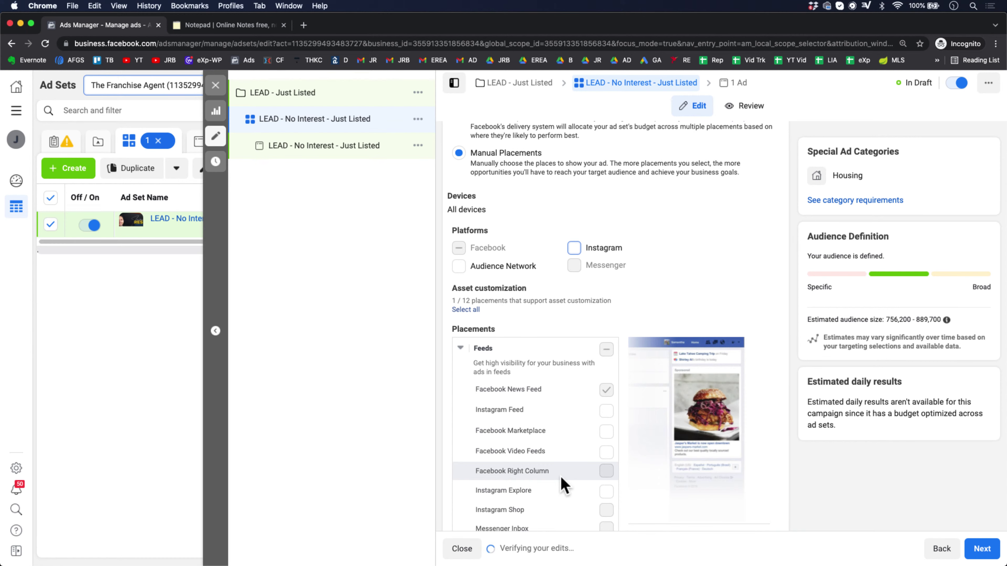
scroll(544, 337, down, 9)
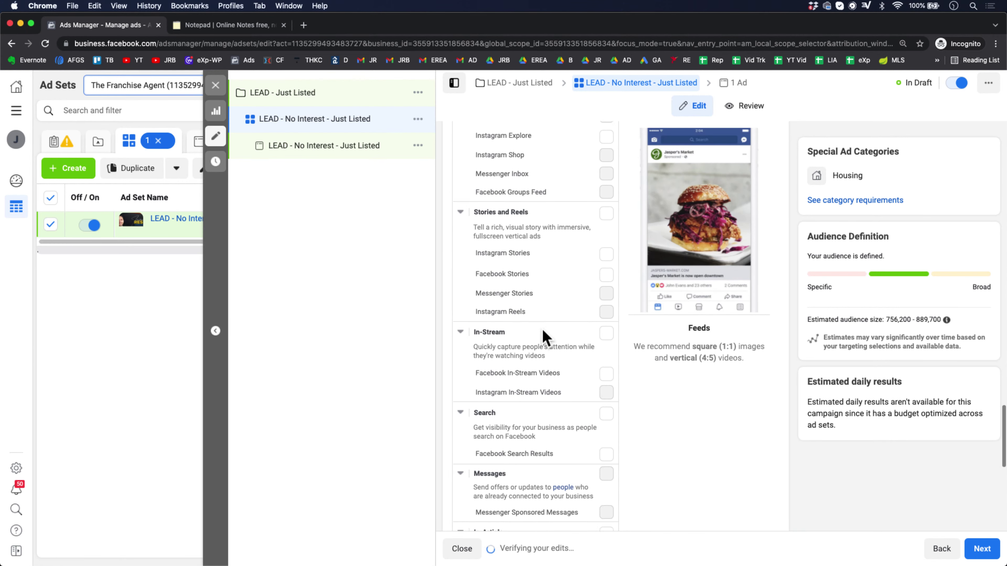
scroll(544, 335, down, 4)
scroll(544, 335, up, 15)
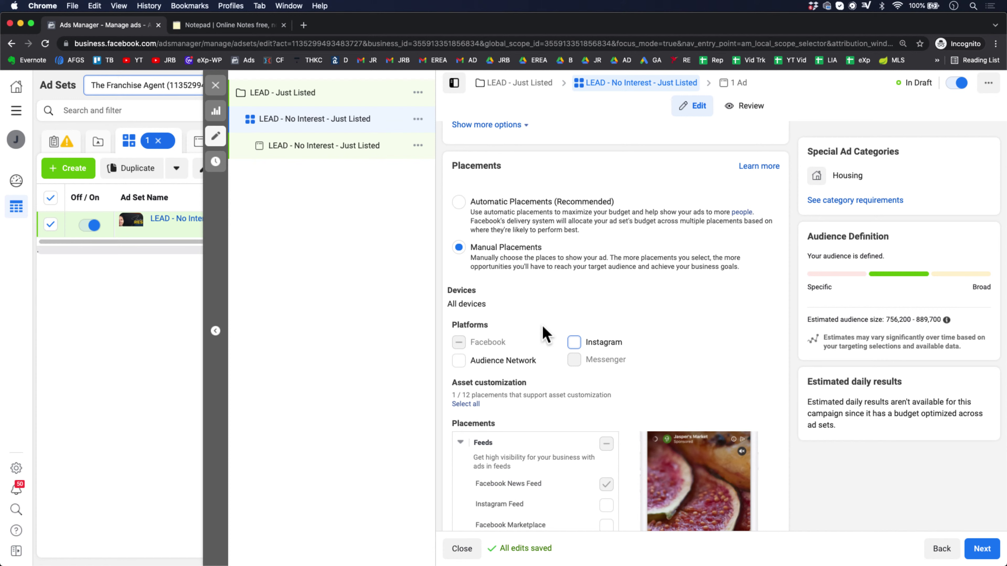
drag(887, 320, 942, 322)
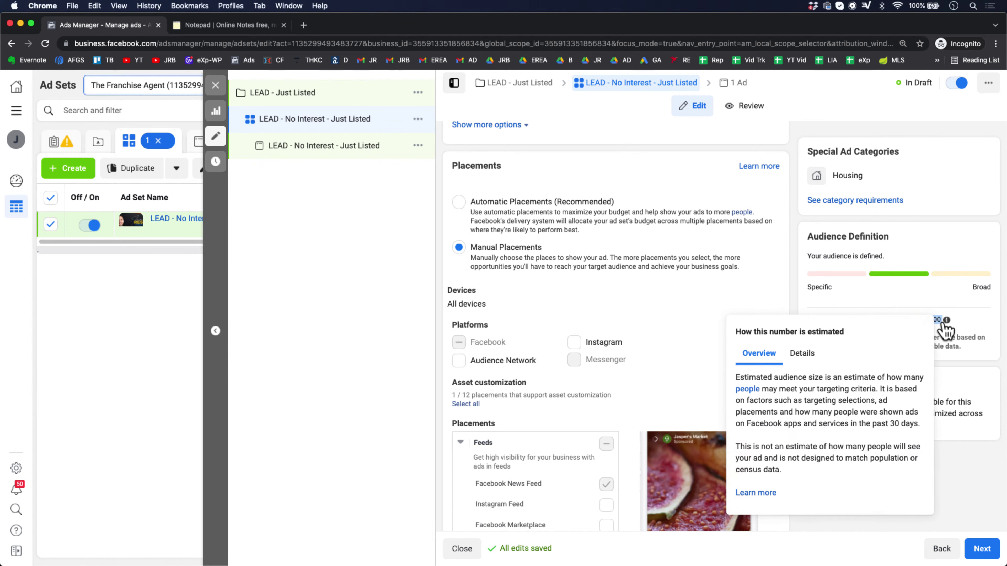
click(841, 481)
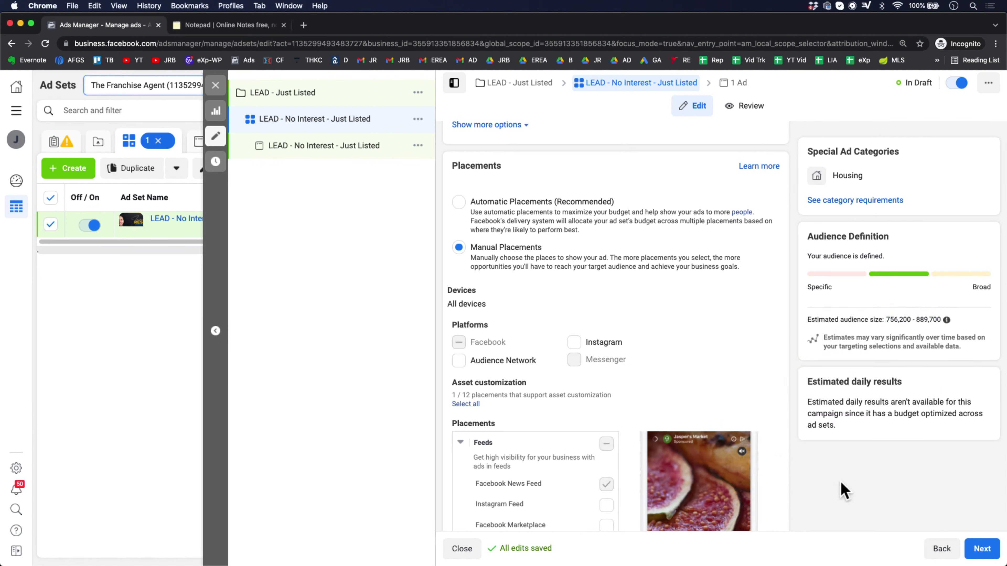
scroll(618, 402, down, 3)
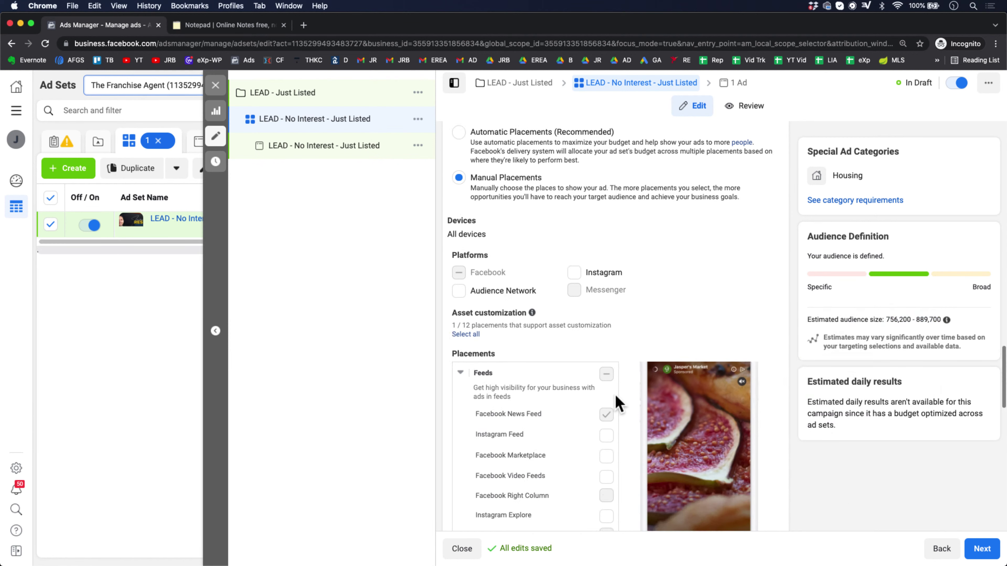
scroll(588, 328, up, 3)
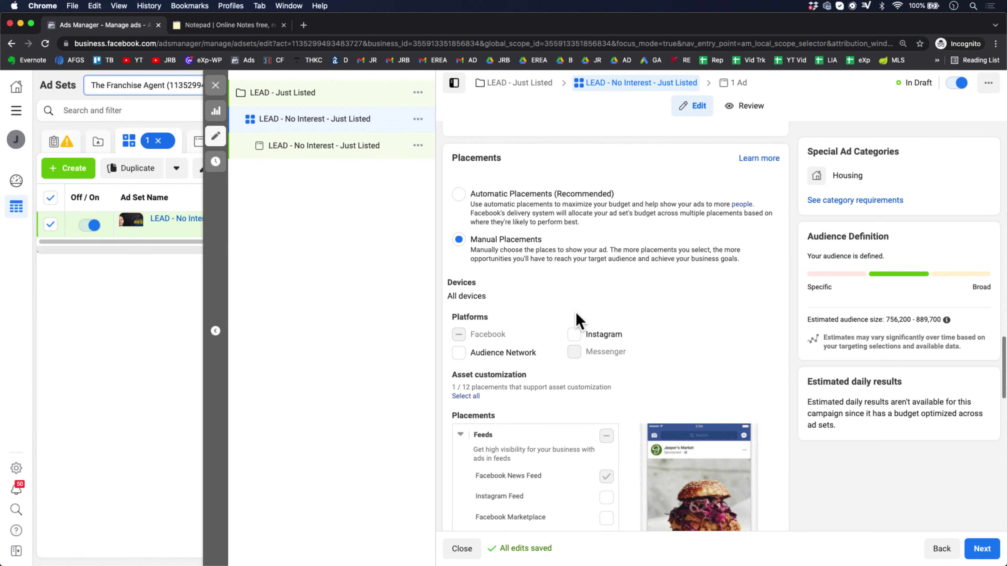
Step: Reset the ad set to Automatic Placements, reselect Manual Placements and review the full list of default placements
click(458, 194)
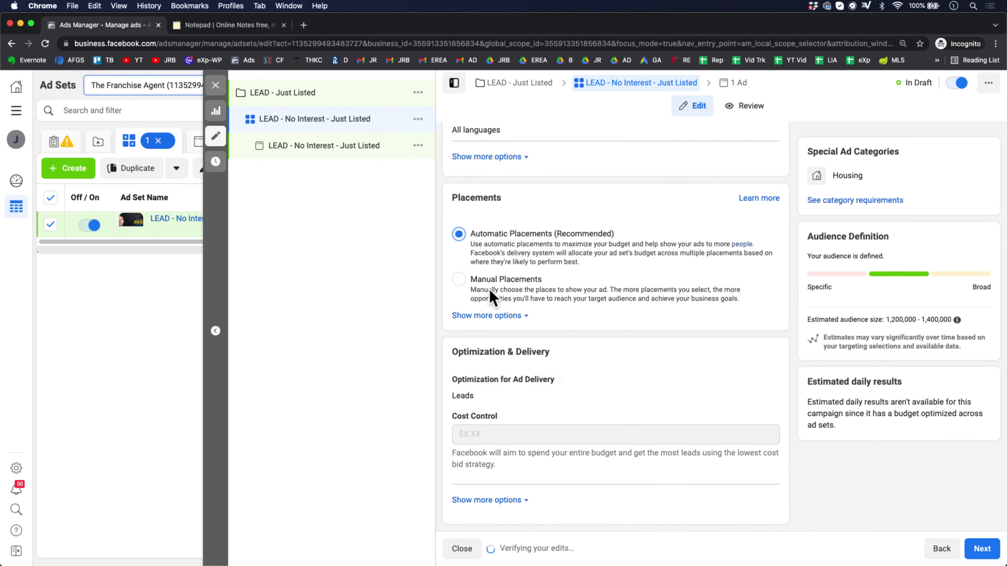
click(461, 277)
scroll(574, 392, down, 10)
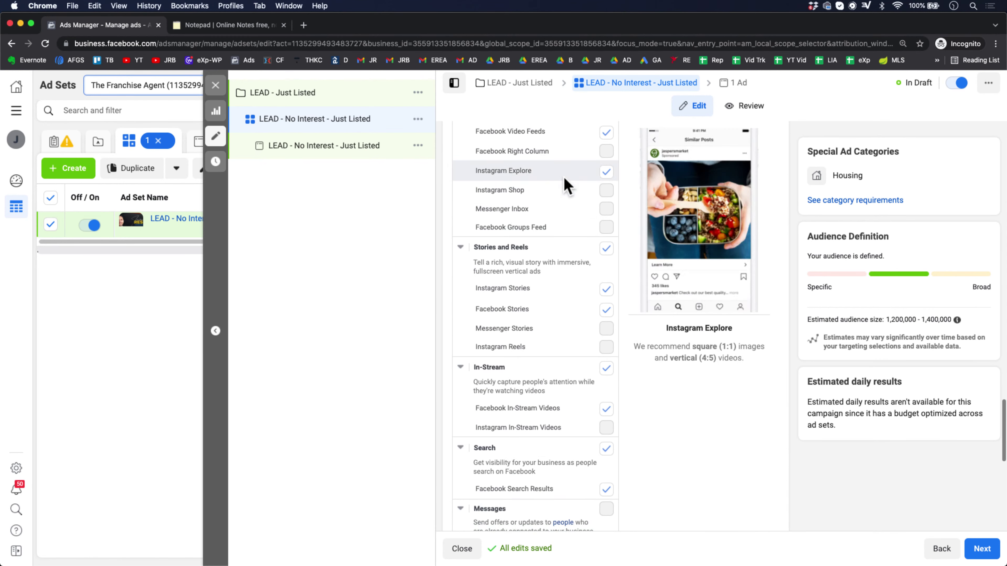
scroll(567, 186, down, 10)
scroll(567, 185, down, 1)
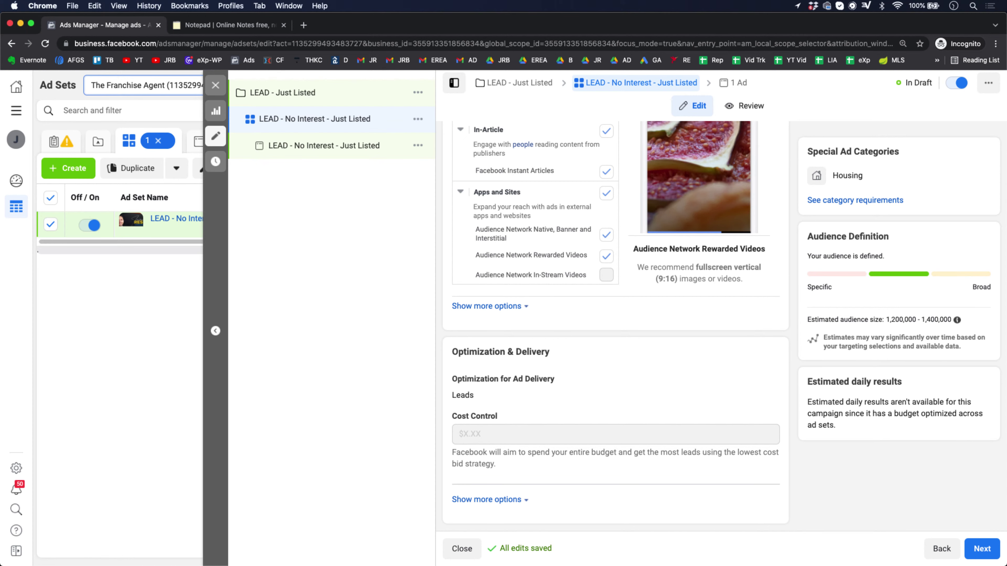
scroll(675, 417, up, 10)
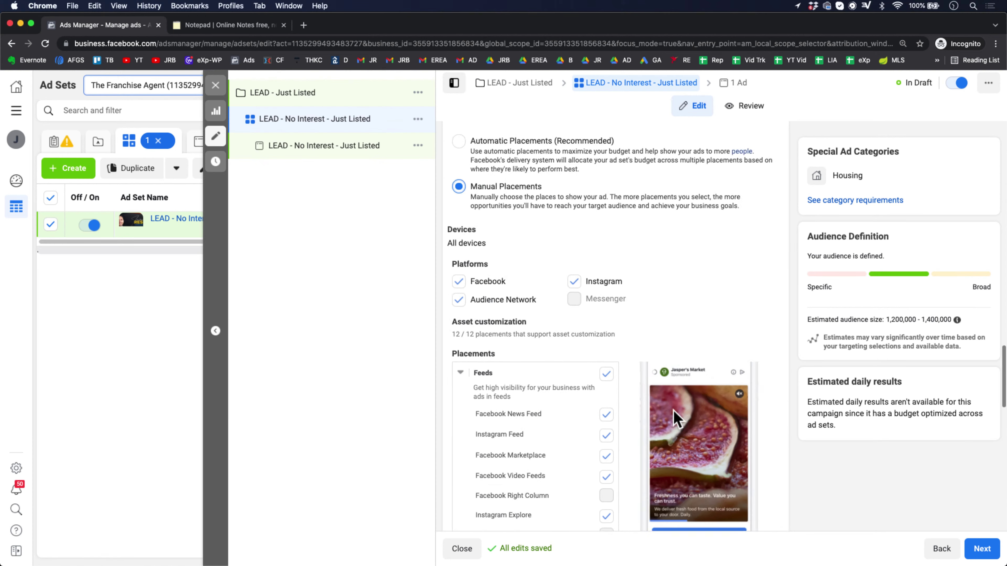
scroll(674, 418, up, 3)
scroll(454, 427, down, 1)
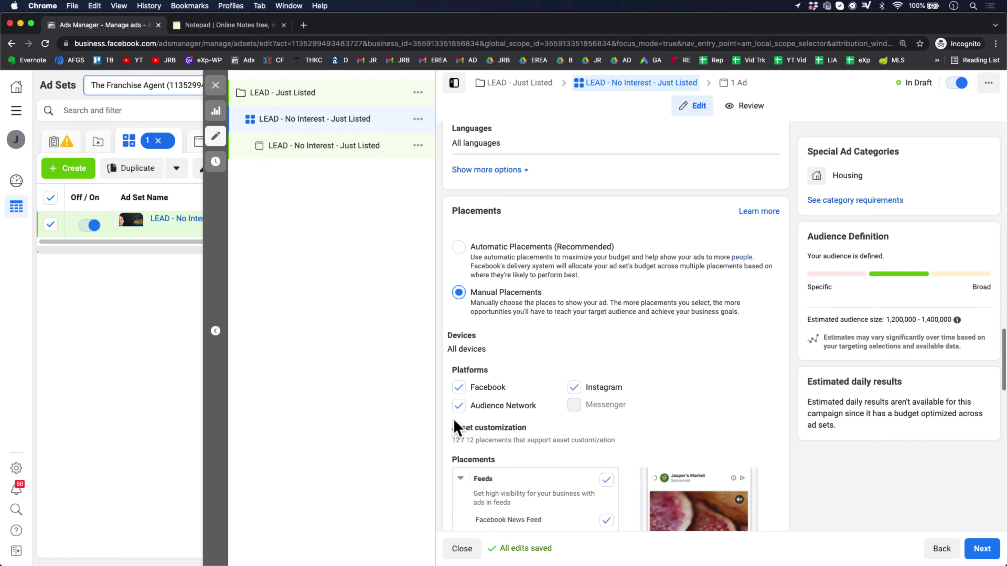
Step: Try excluding the Facebook platform from the manual placements, and return the ad set to Automatic Placements
click(459, 386)
scroll(579, 505, down, 3)
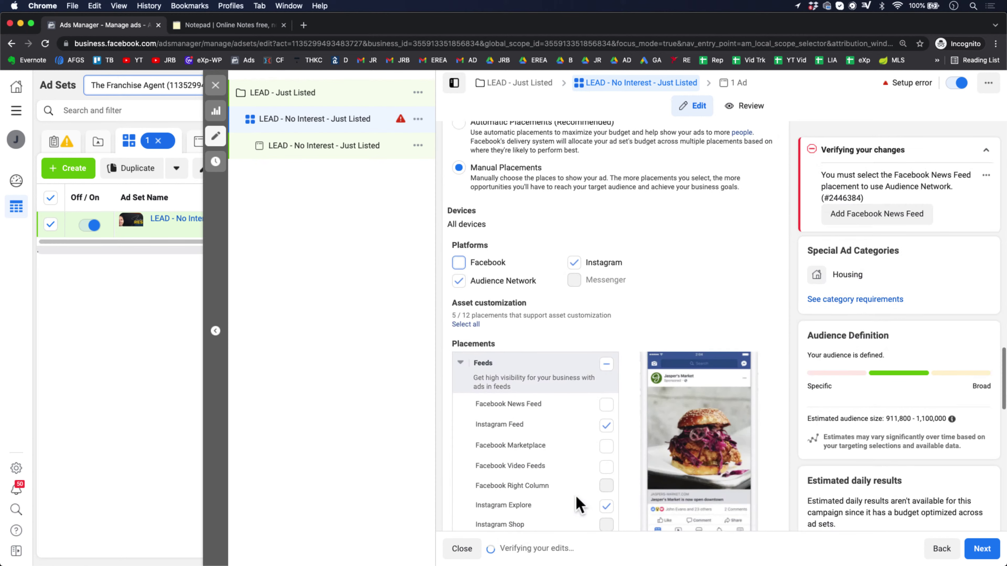
scroll(514, 295, up, 3)
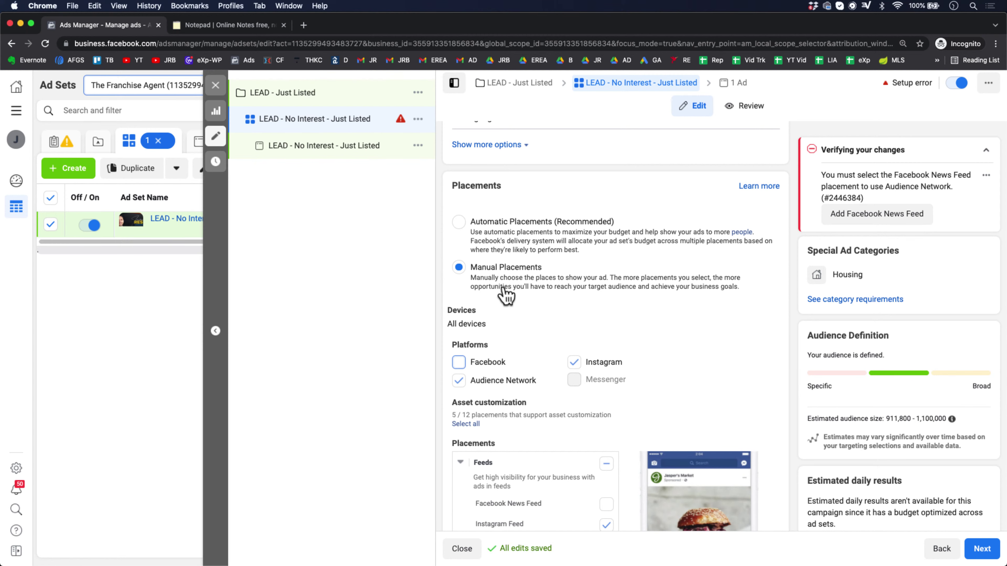
click(459, 222)
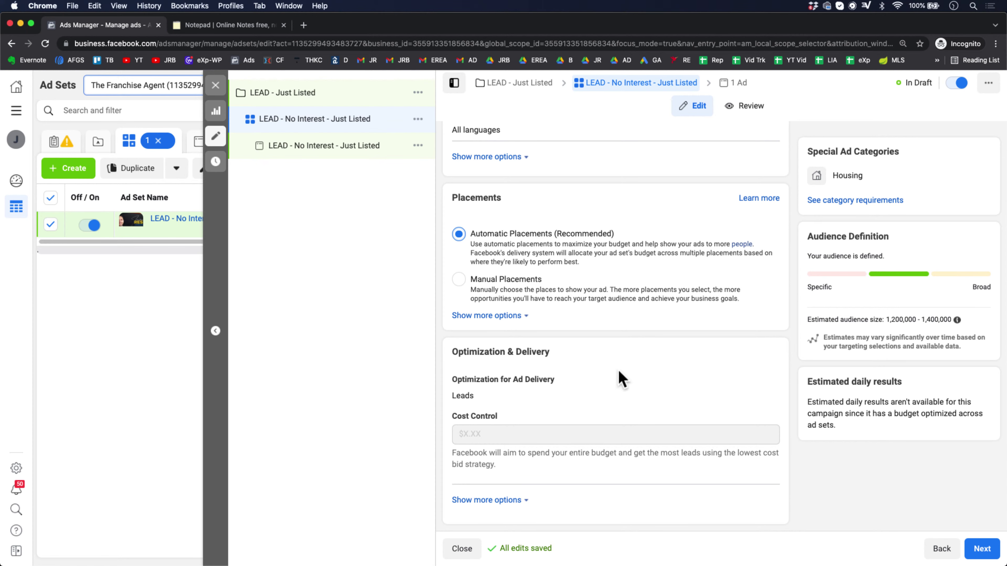
scroll(621, 379, up, 3)
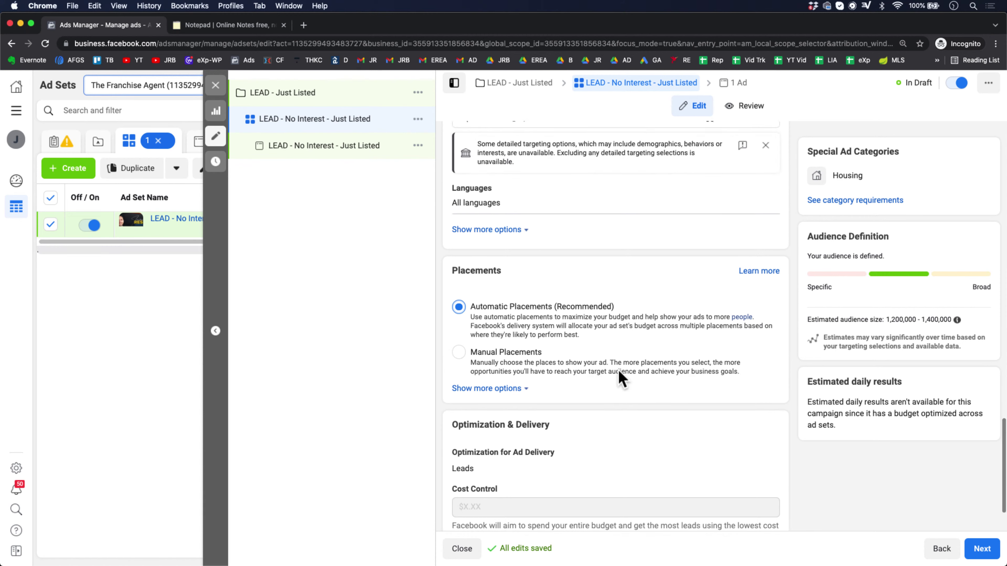
scroll(479, 299, down, 3)
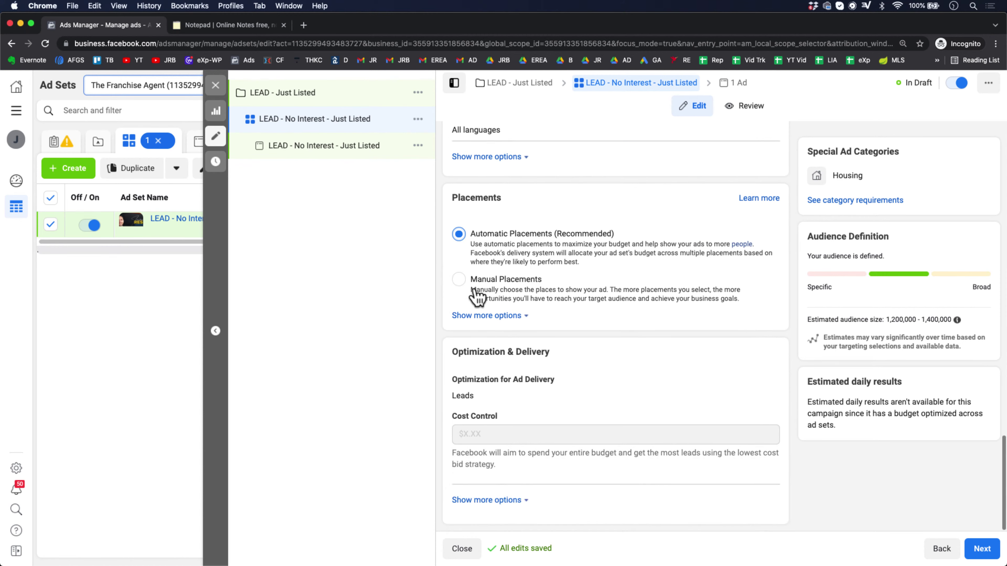
Step: Show the additional Optimization & Delivery options of the ad set and proceed to the ad's settings
mouse_move(557, 444)
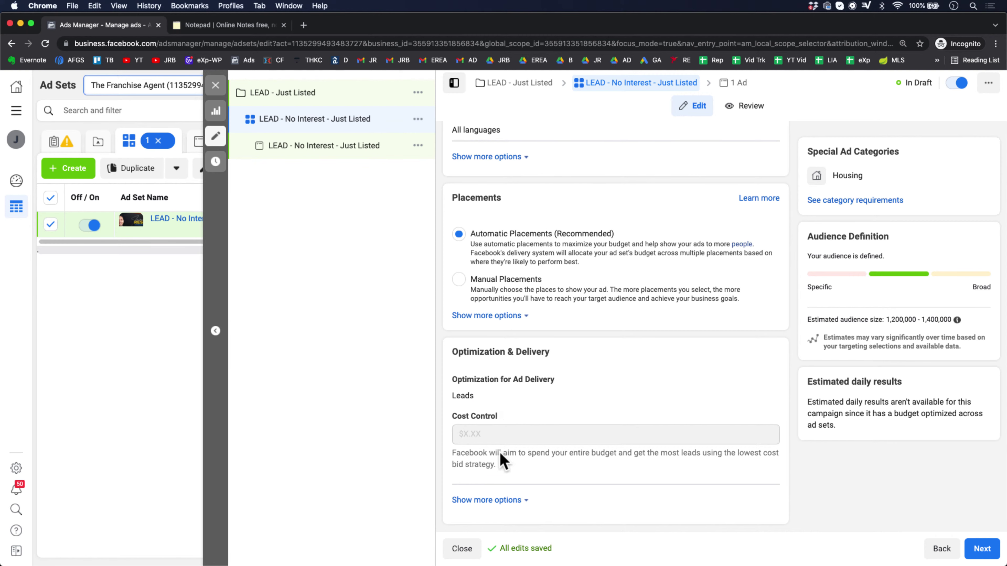
click(503, 500)
scroll(625, 461, down, 2)
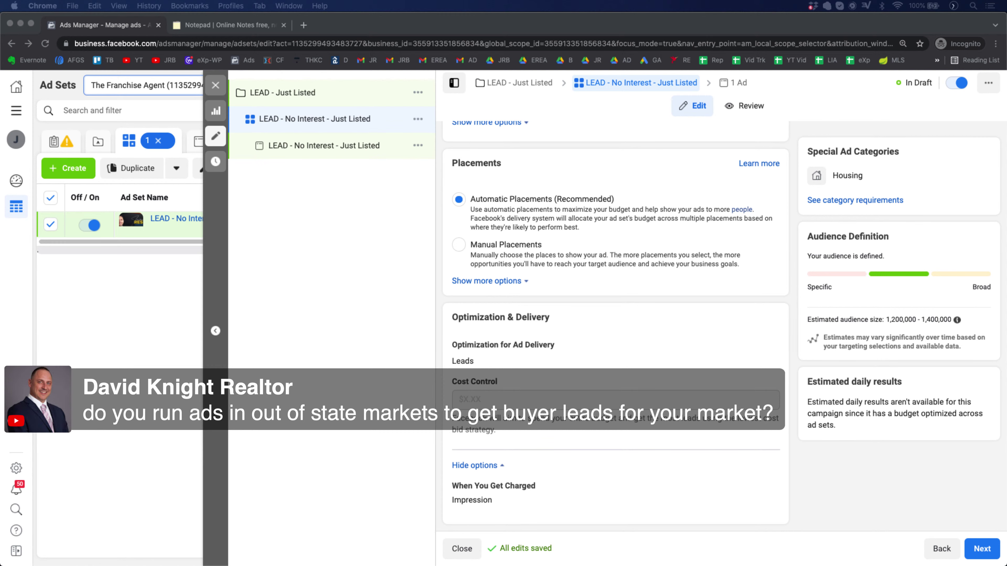
click(840, 511)
scroll(840, 511, up, 10)
scroll(841, 511, down, 10)
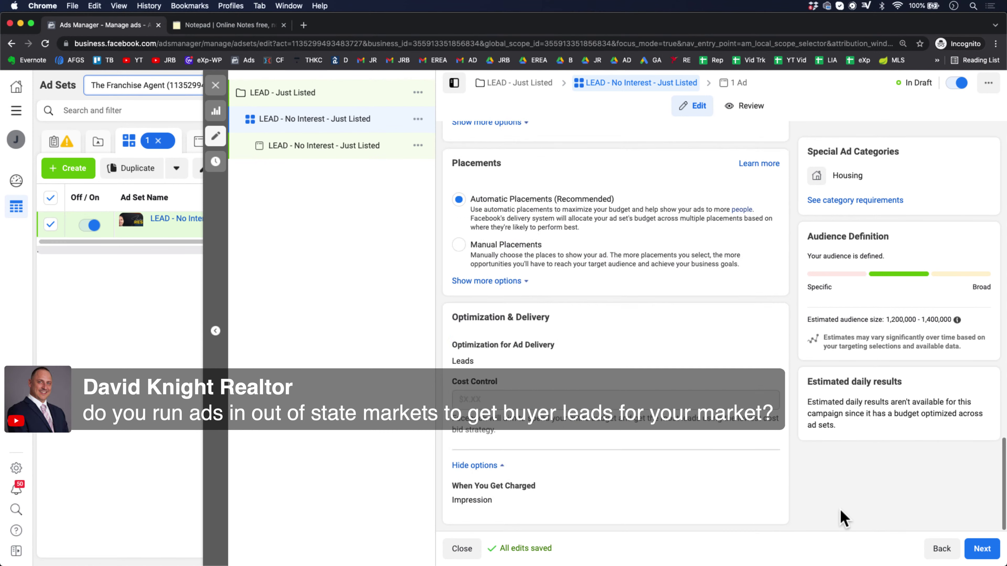
click(981, 549)
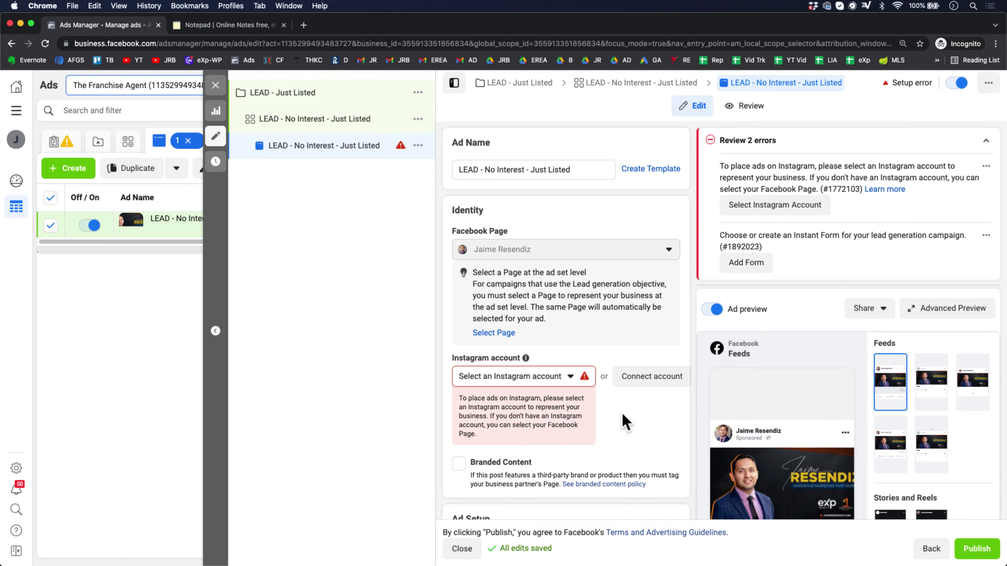
Step: Examine the ad's name, Facebook Page, Instagram account, Ad Setup and Ad creative settings
scroll(609, 409, down, 15)
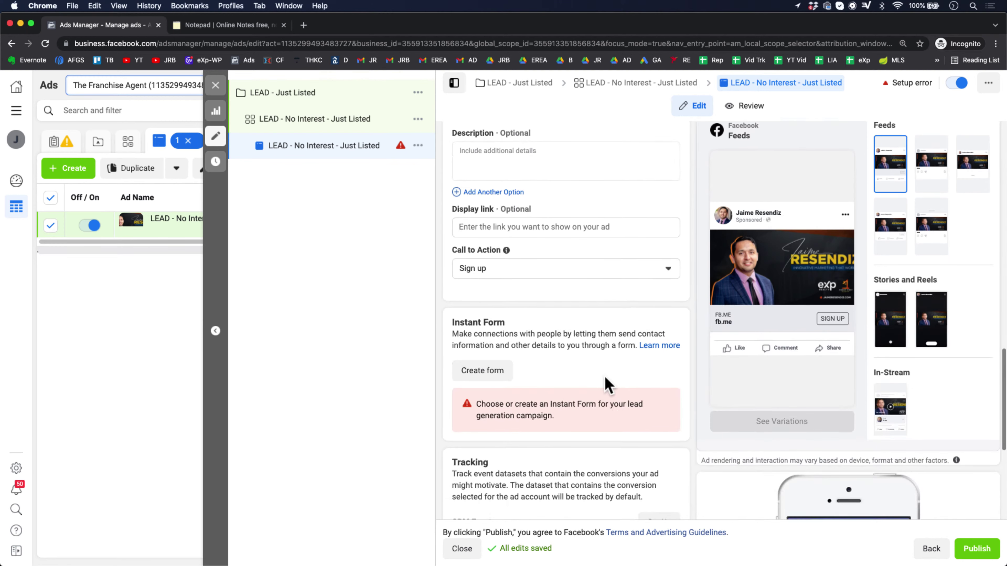
scroll(584, 364, up, 15)
click(485, 171)
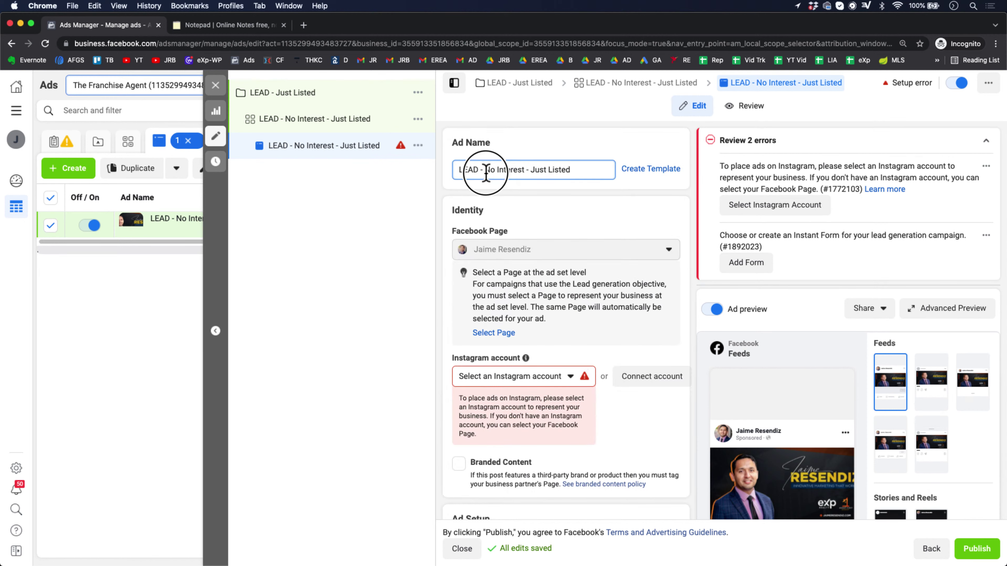
triple_click(485, 171)
scroll(656, 286, down, 3)
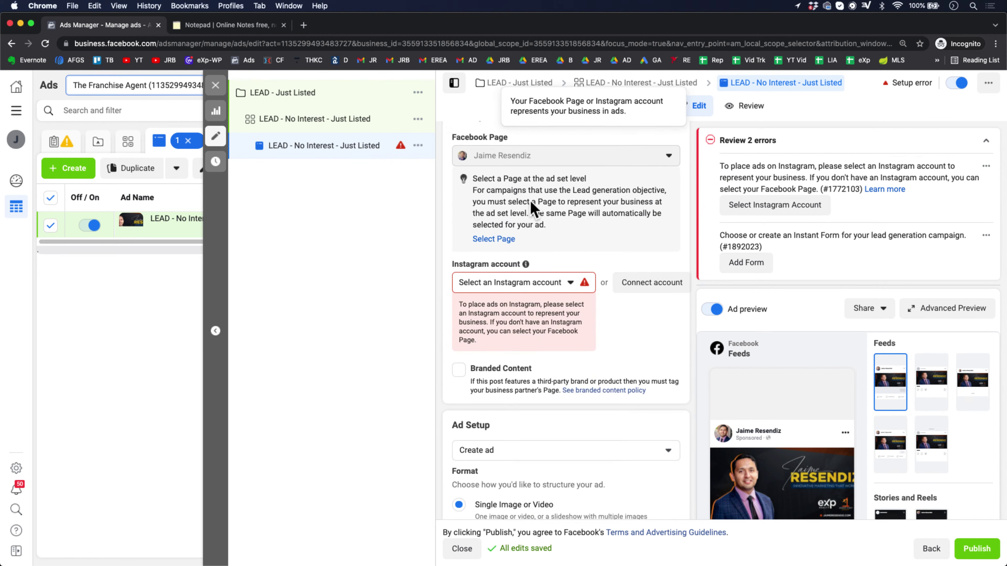
scroll(533, 208, down, 1)
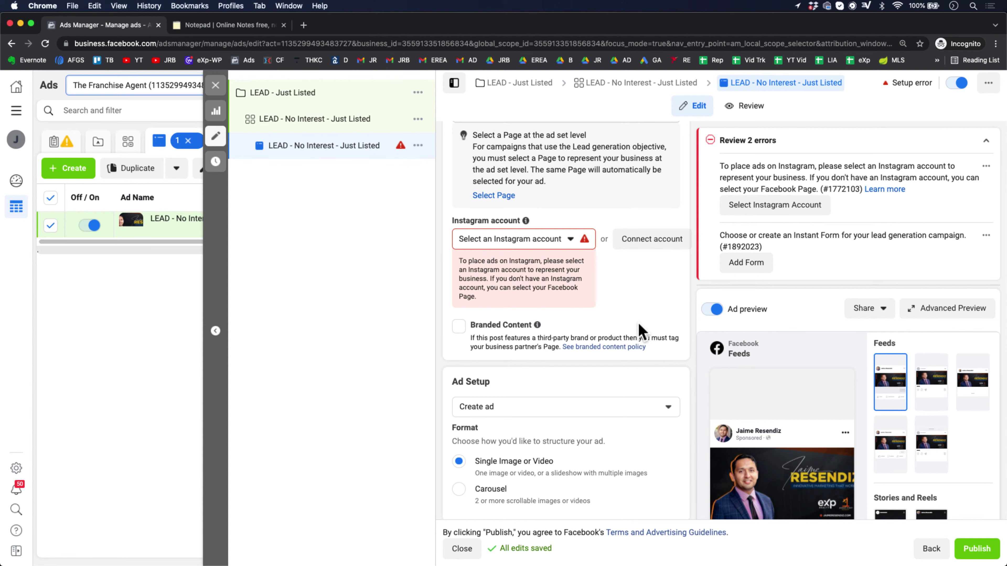
scroll(634, 315, down, 2)
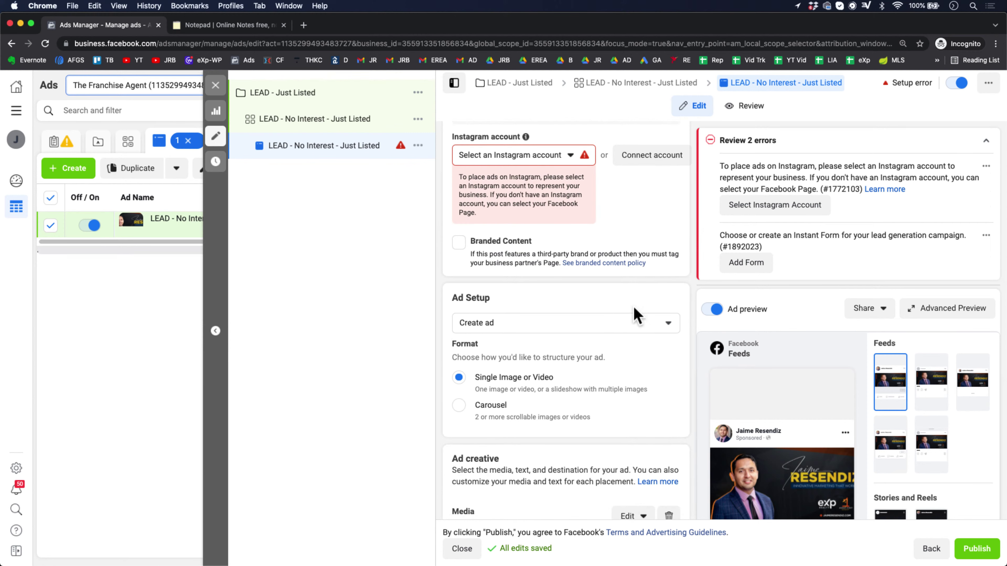
scroll(585, 292, down, 2)
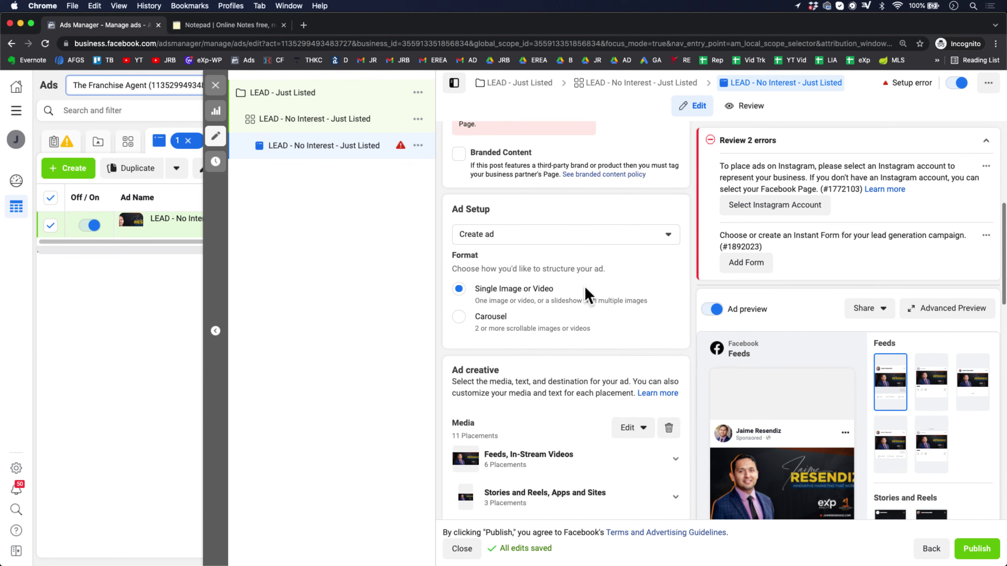
scroll(585, 292, down, 1)
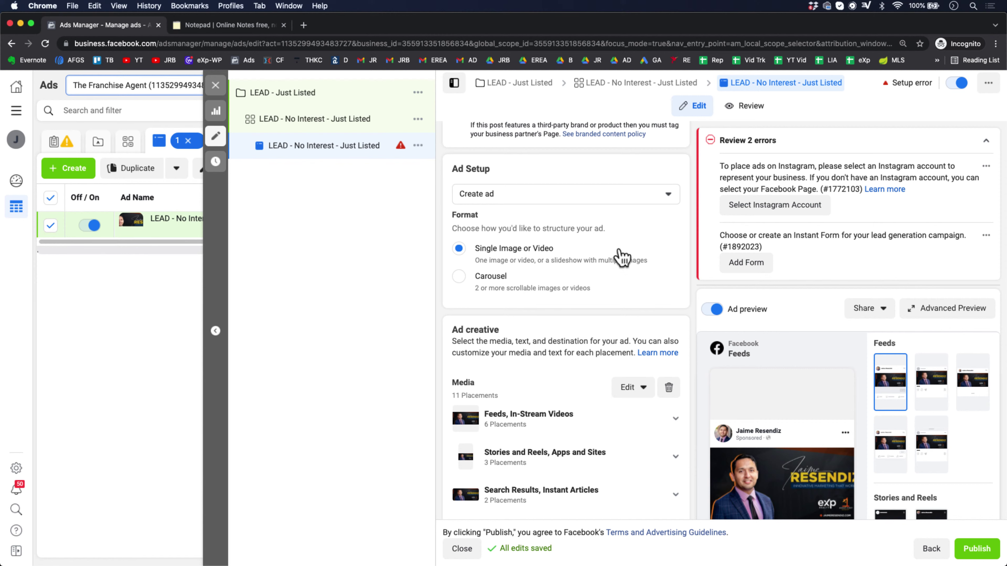
scroll(573, 297, down, 1)
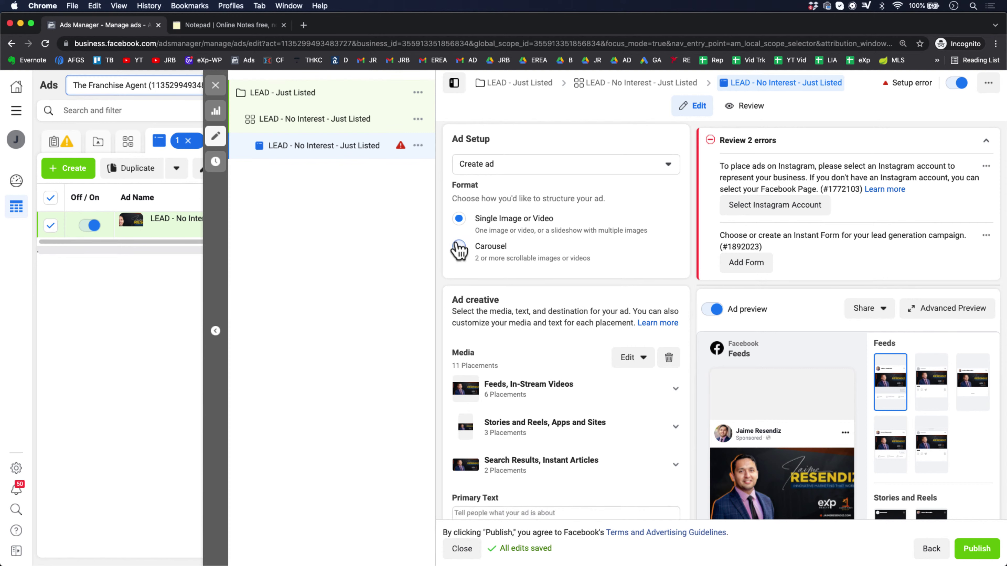
Step: Set the ad format to Carousel and check its card fields and the Facebook Feeds preview
click(459, 250)
scroll(544, 346, down, 4)
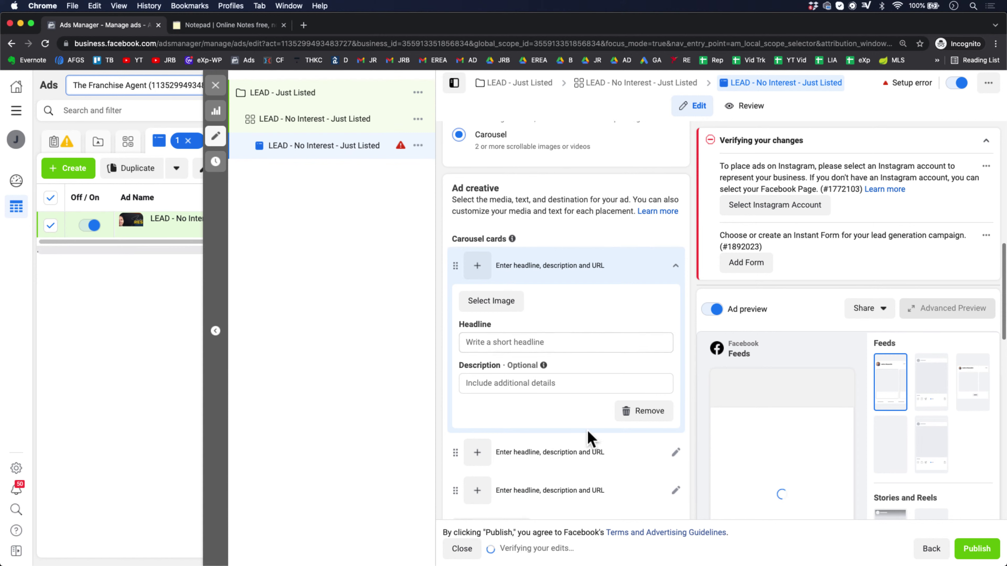
scroll(589, 438, down, 3)
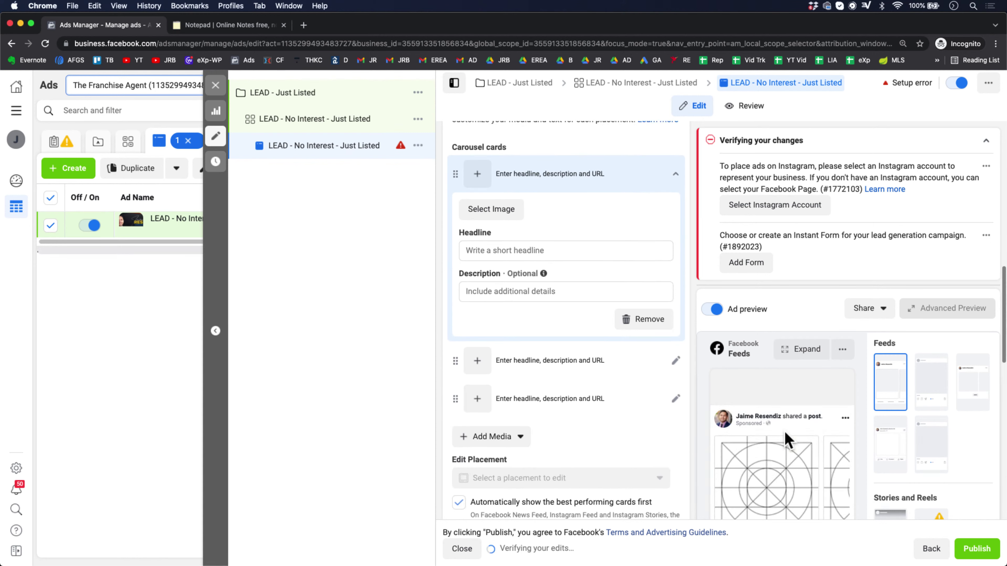
scroll(951, 416, down, 2)
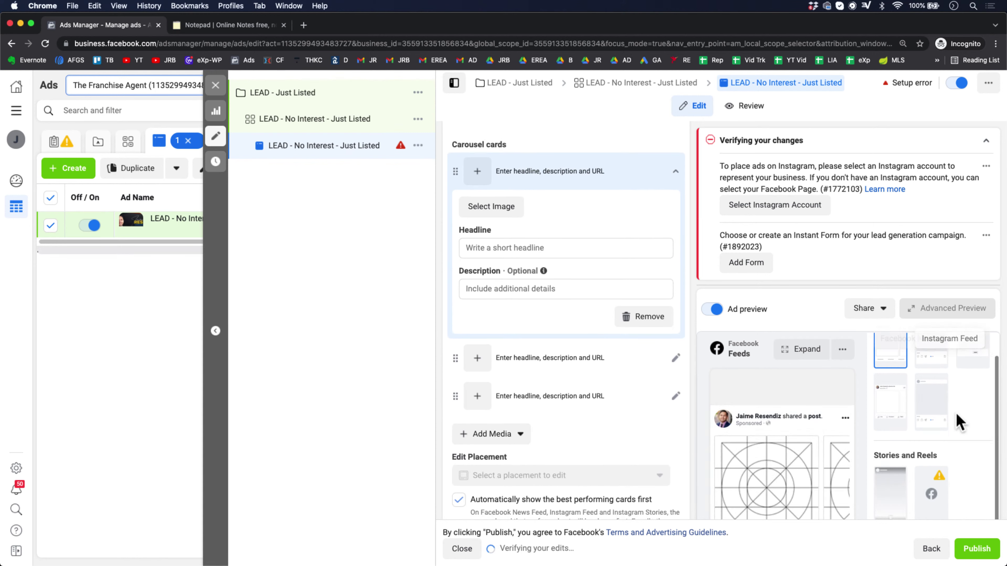
scroll(955, 412, down, 2)
scroll(955, 420, up, 2)
scroll(805, 480, down, 3)
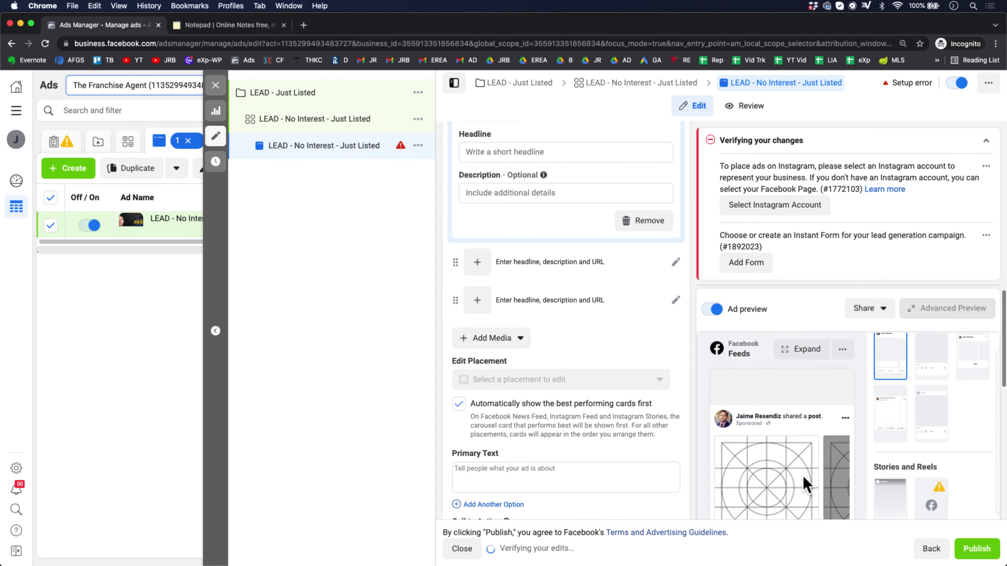
scroll(792, 464, up, 2)
scroll(780, 436, down, 1)
click(780, 381)
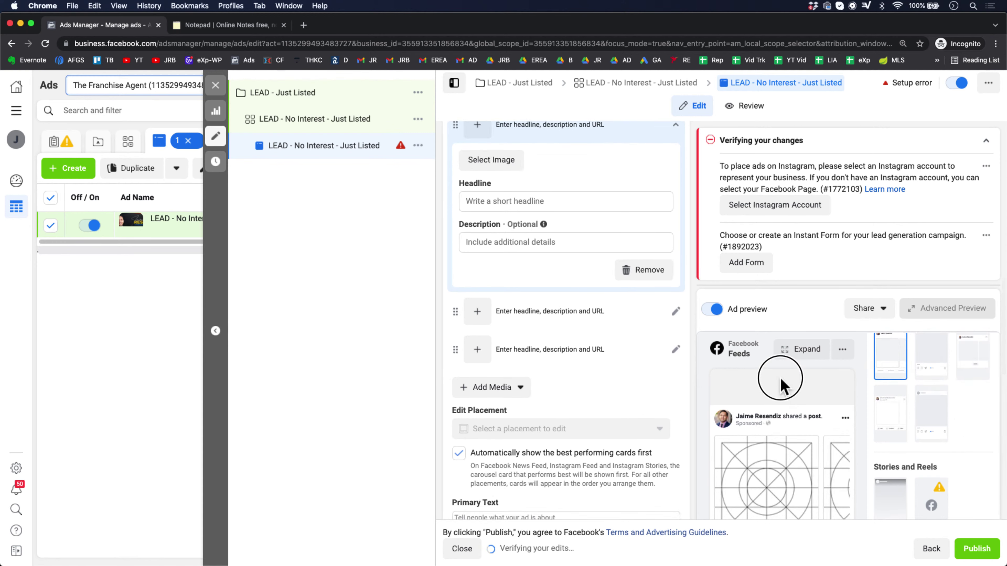
Step: Page through the carousel cards in the ad preview and examine the headline, primary text, call to action and Instant Form settings
scroll(782, 383, down, 2)
scroll(649, 456, down, 6)
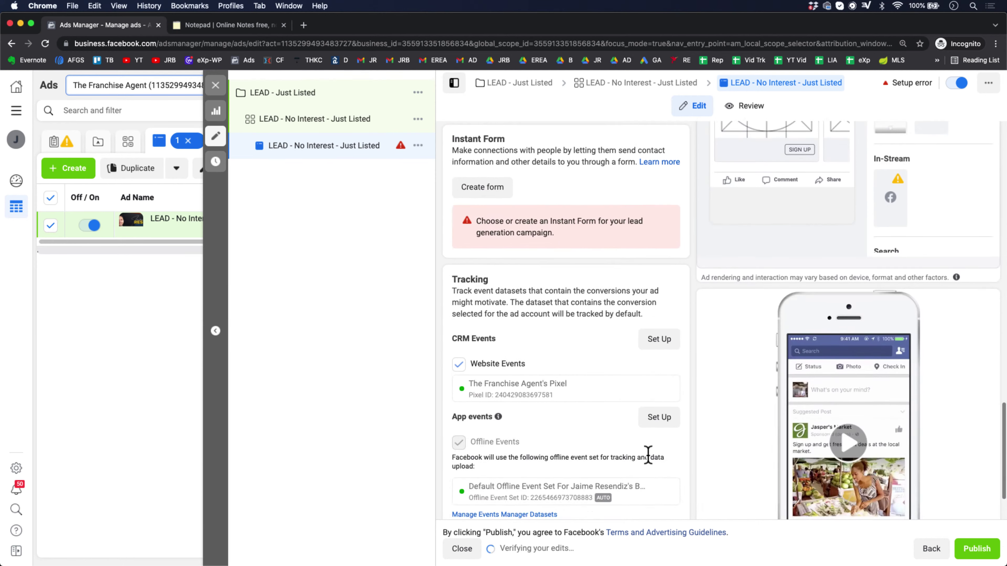
scroll(648, 455, up, 5)
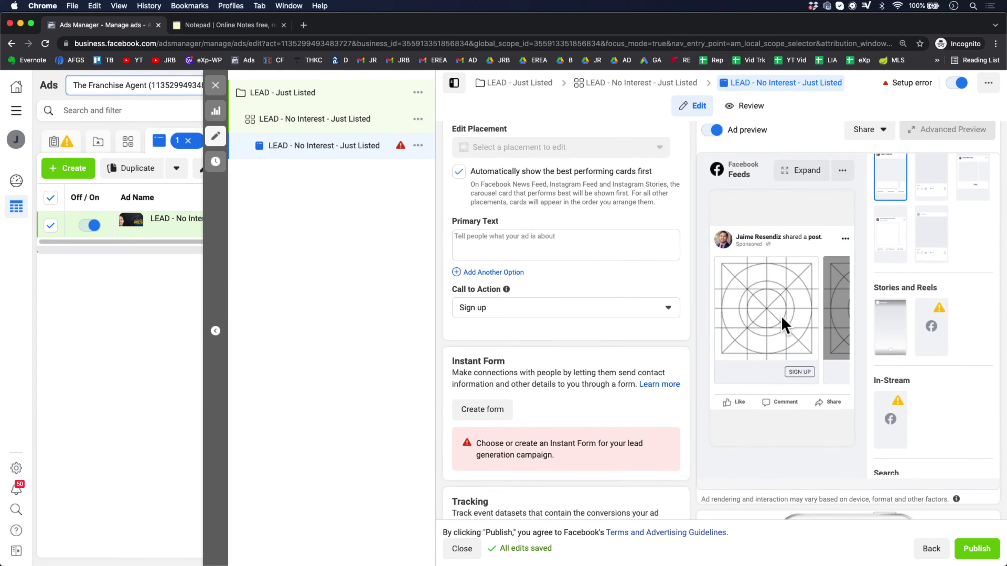
click(842, 321)
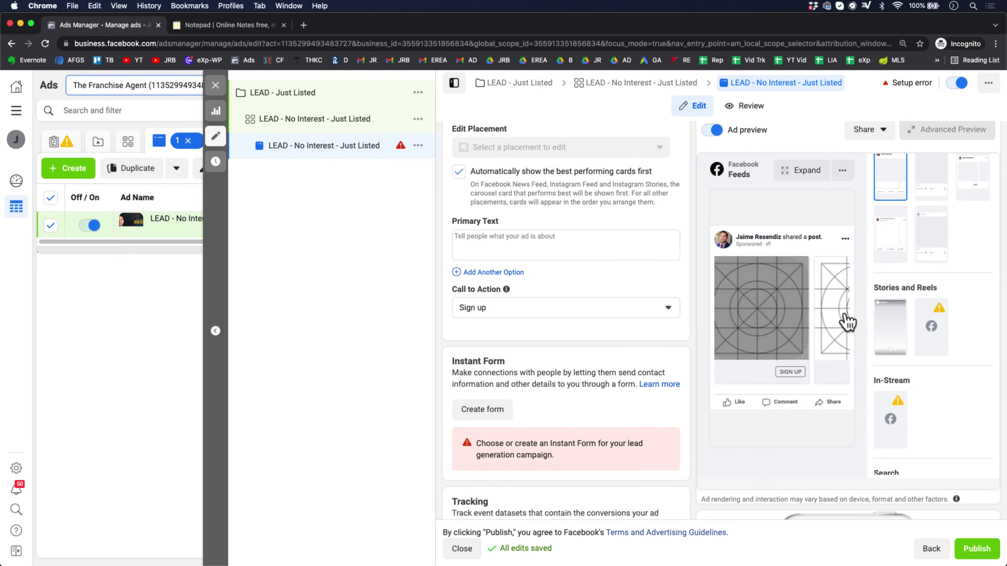
scroll(563, 298, up, 7)
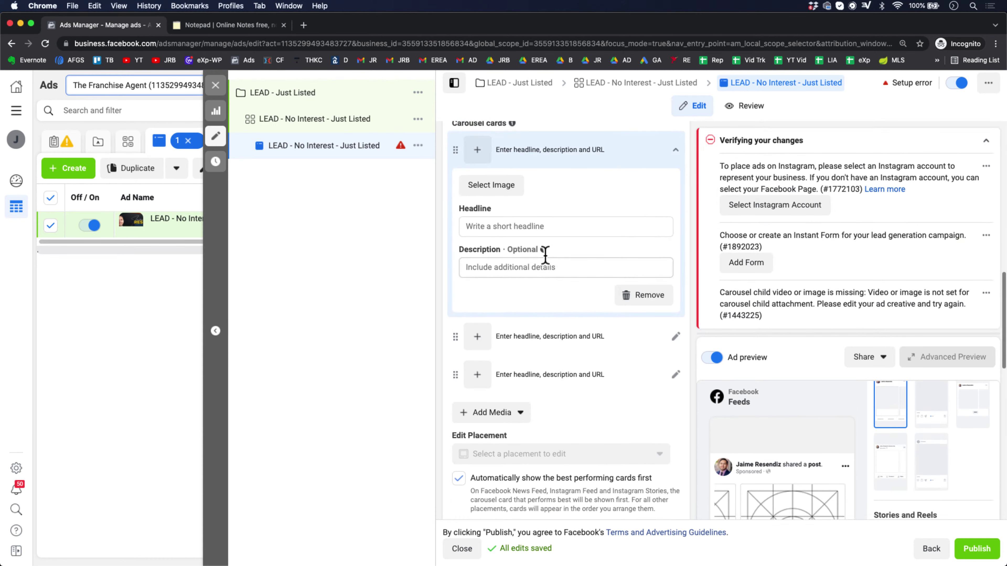
scroll(545, 255, up, 1)
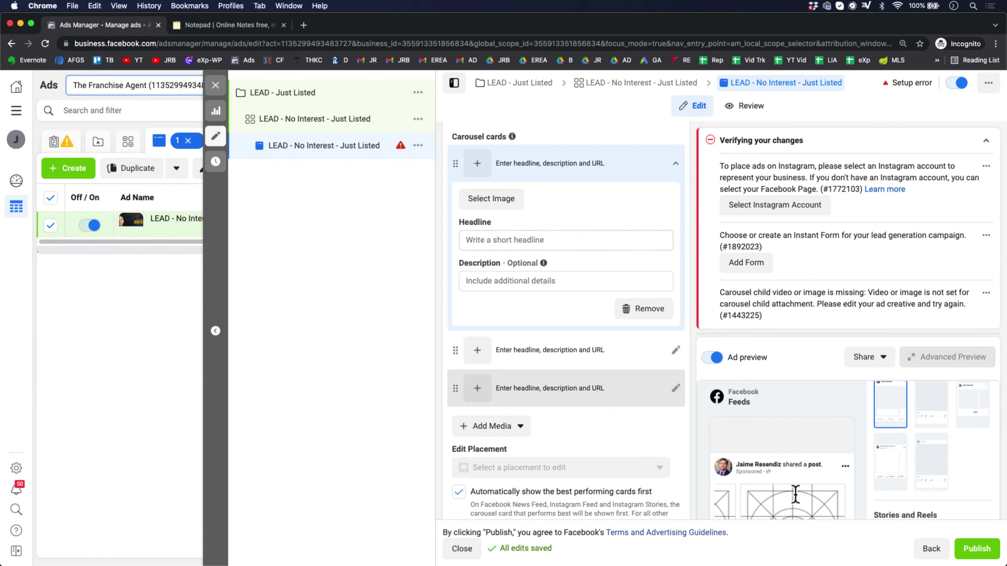
scroll(797, 497, down, 5)
scroll(798, 500, up, 6)
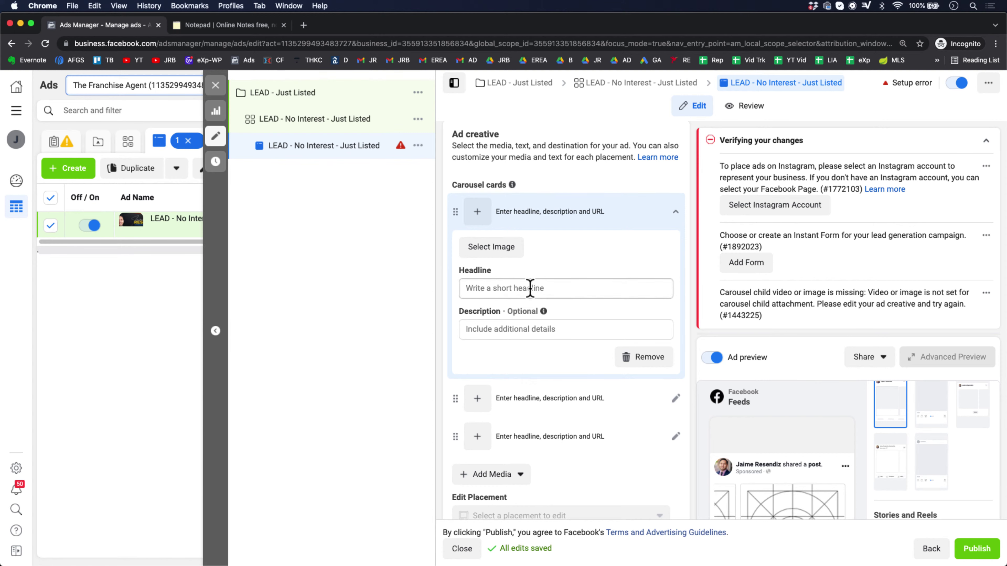
scroll(747, 383, down, 8)
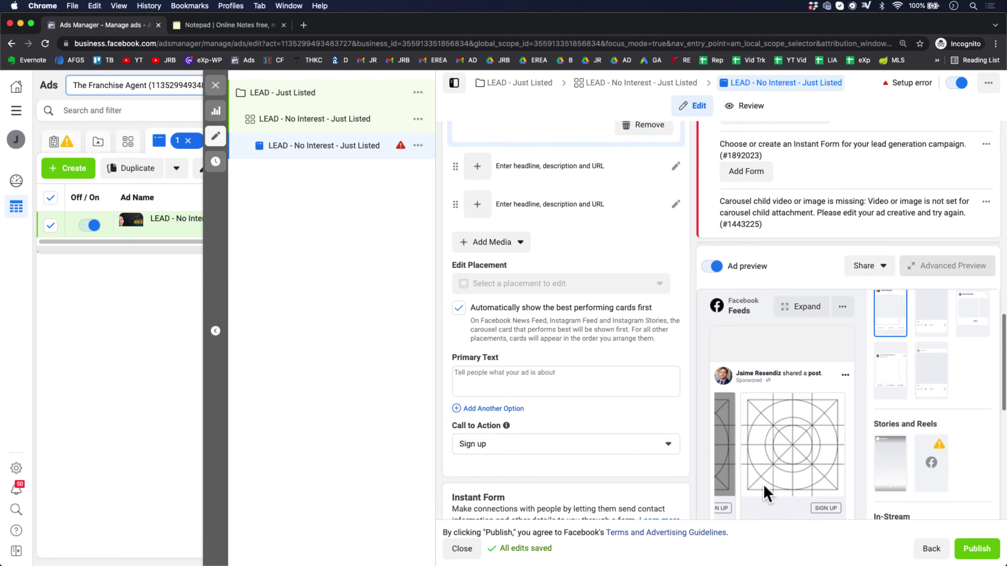
scroll(765, 491, down, 5)
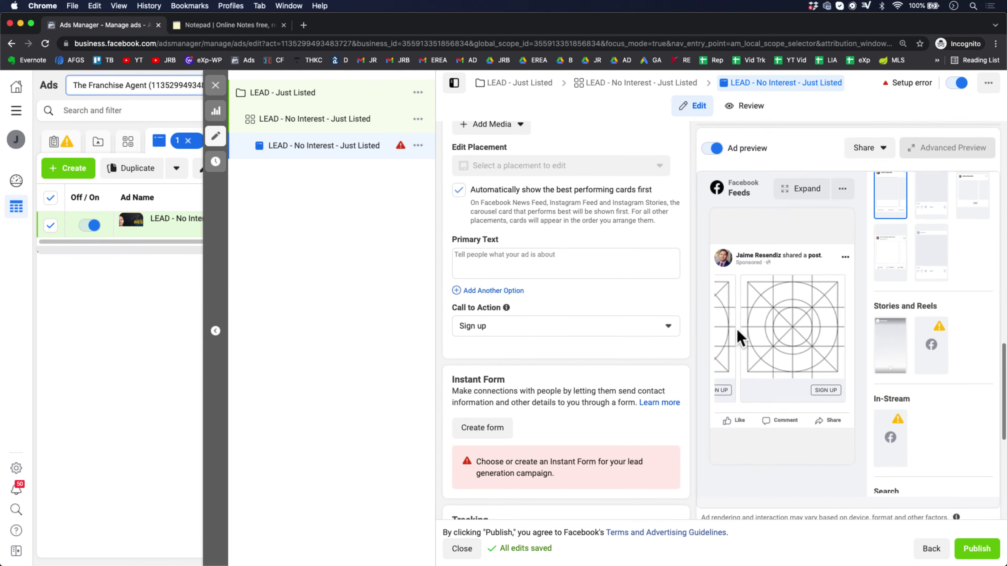
Step: Page back through the carousel cards in the Facebook Feeds preview and collapse the first card's fields
click(721, 340)
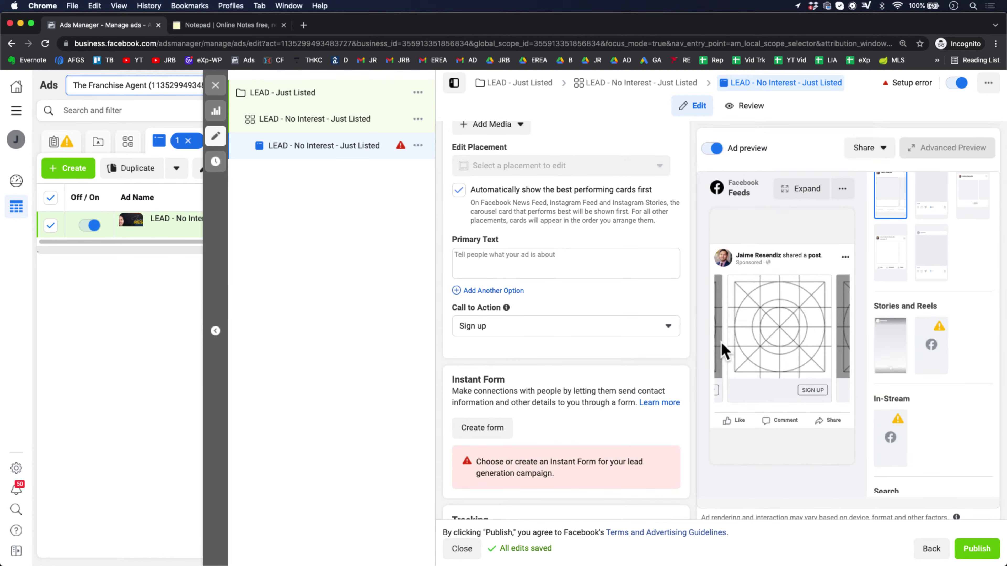
click(717, 337)
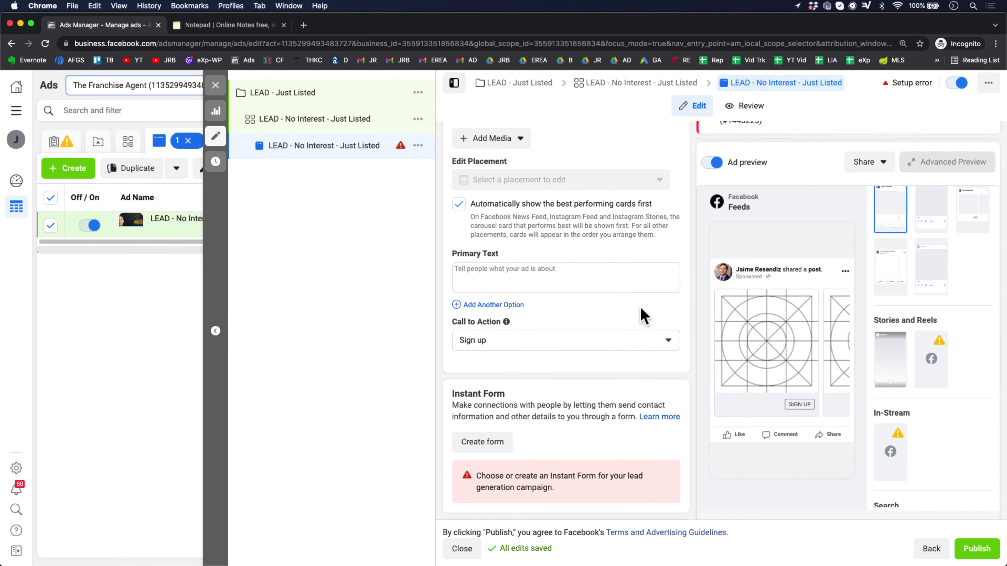
scroll(644, 315, up, 10)
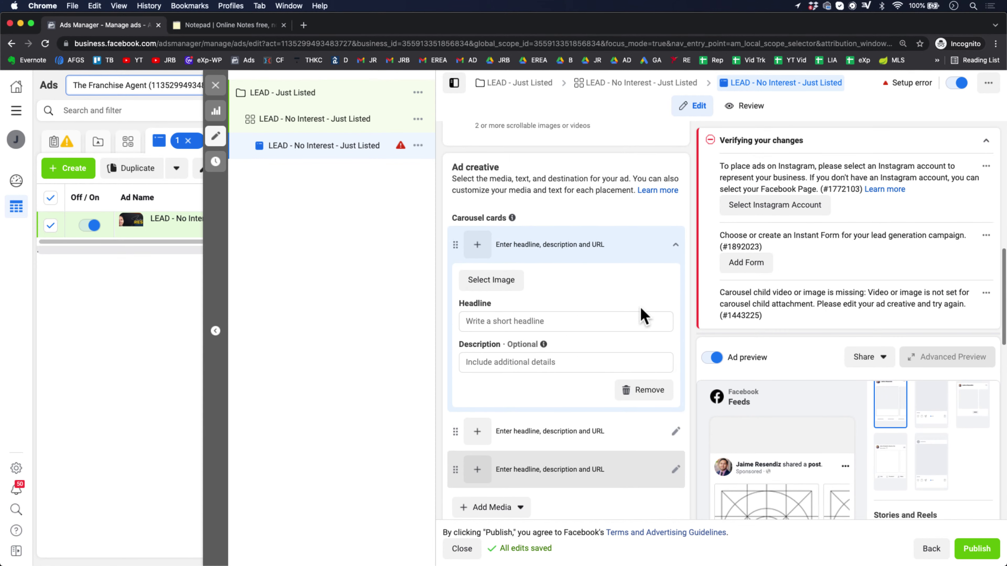
click(678, 252)
scroll(679, 256, up, 3)
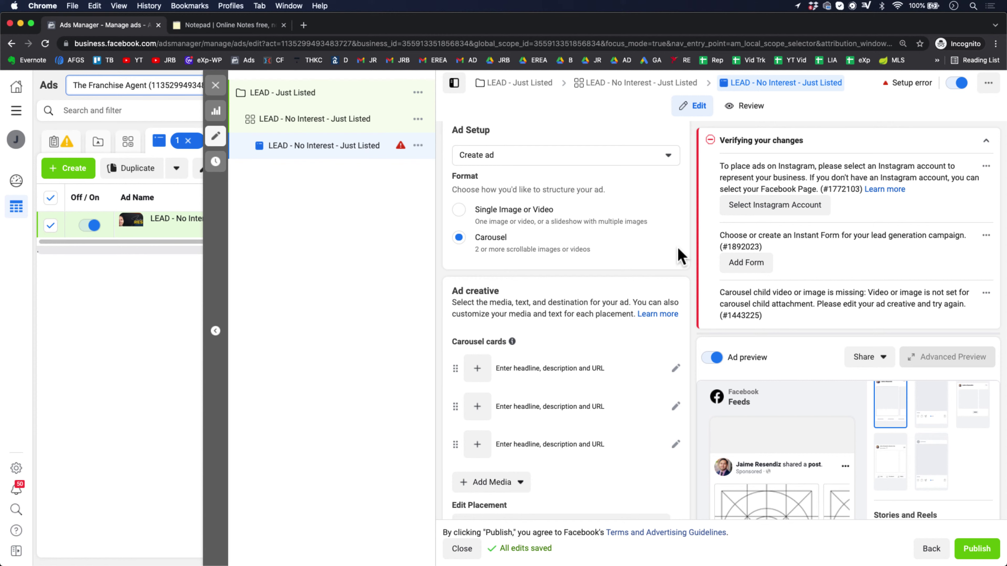
Step: Switch the ad format to Single Image or Video and back to Carousel, and check the available Ad Setup choices
click(458, 211)
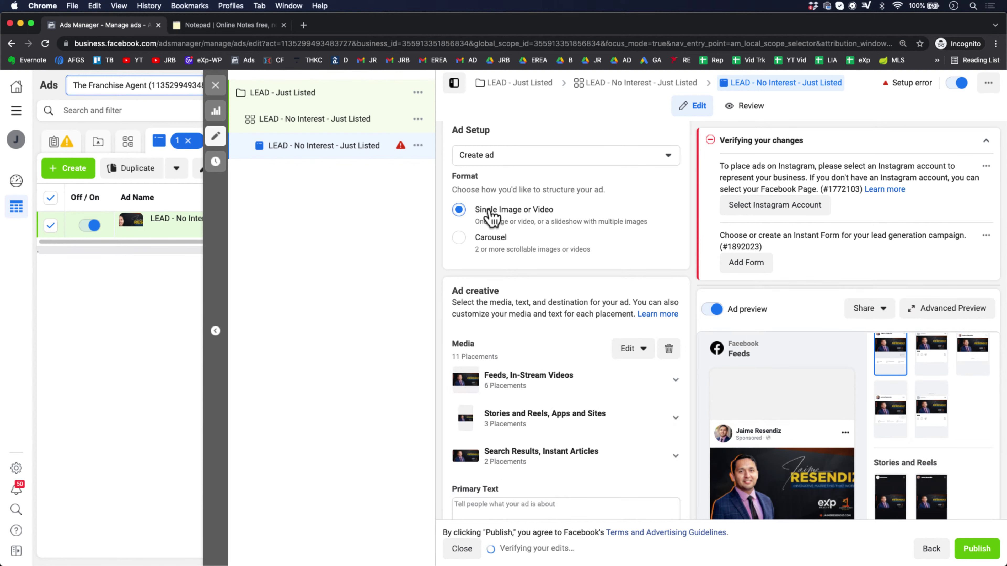
click(469, 238)
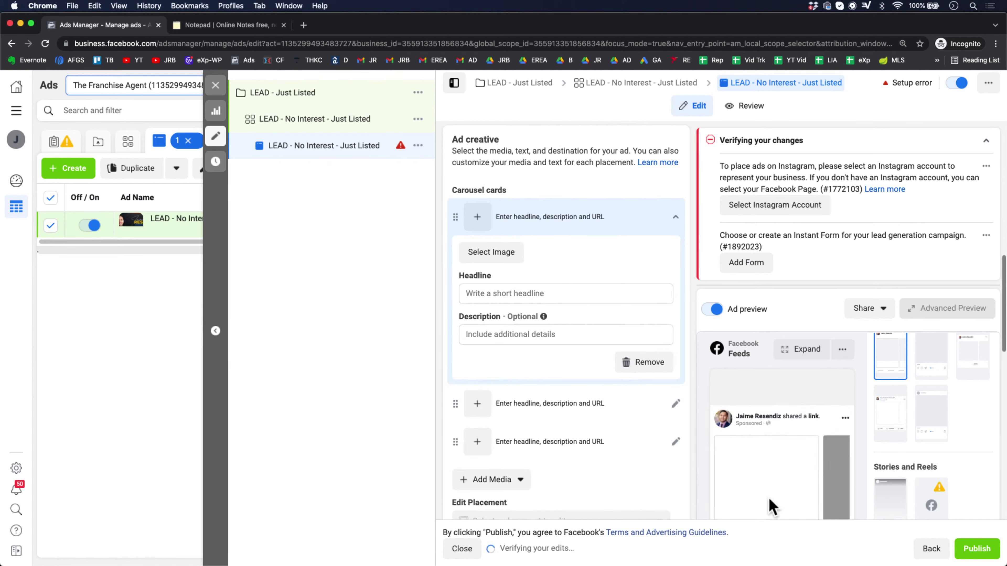
click(674, 219)
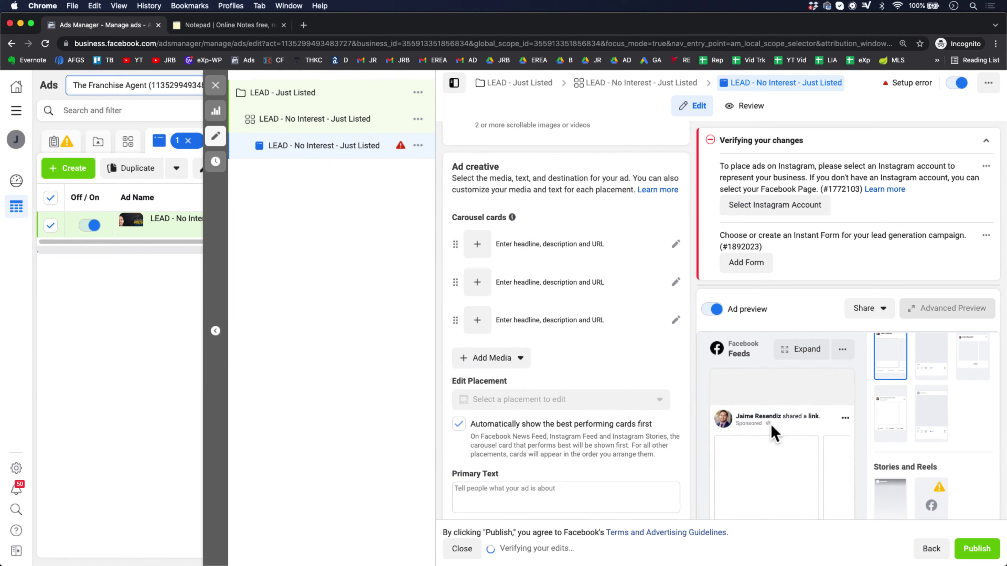
click(539, 162)
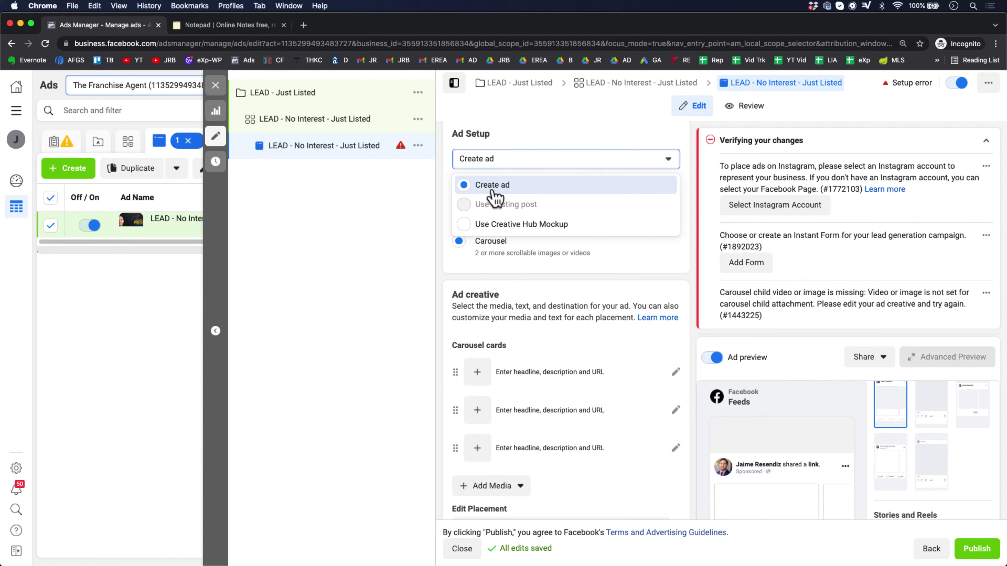
click(531, 132)
Step: Set the ad format to Single Image or Video and remove the existing media from the ad creative
click(462, 218)
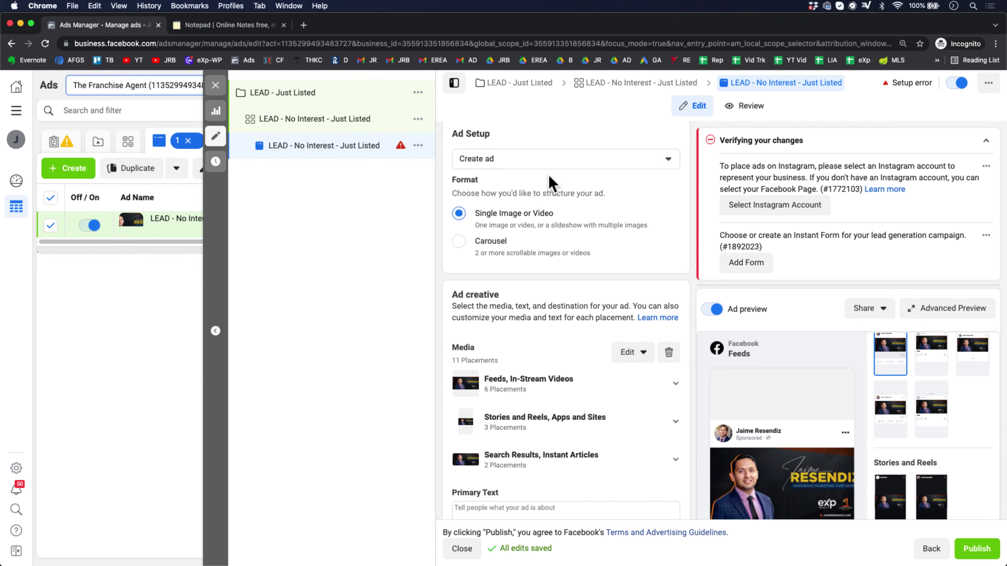
scroll(623, 270, down, 5)
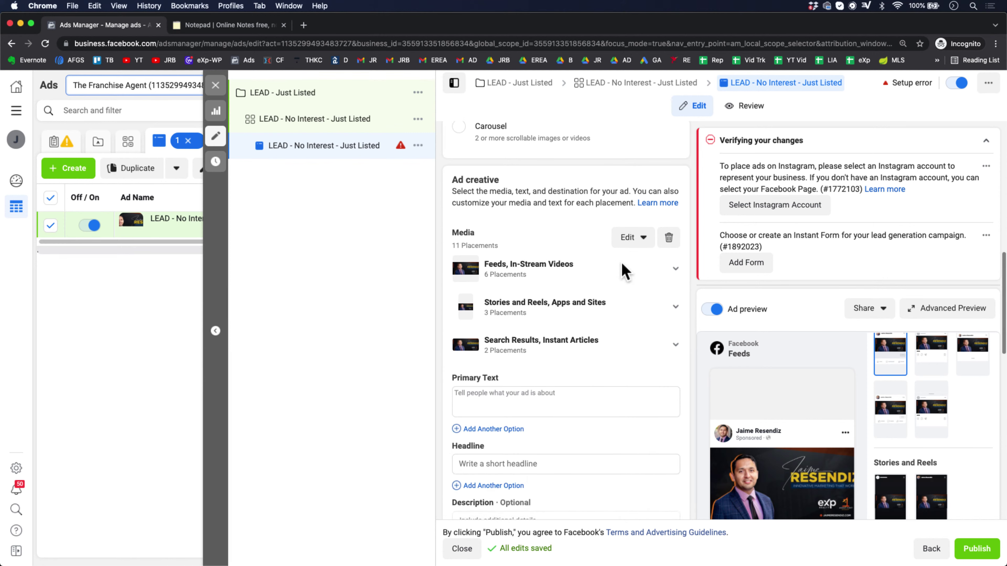
click(677, 239)
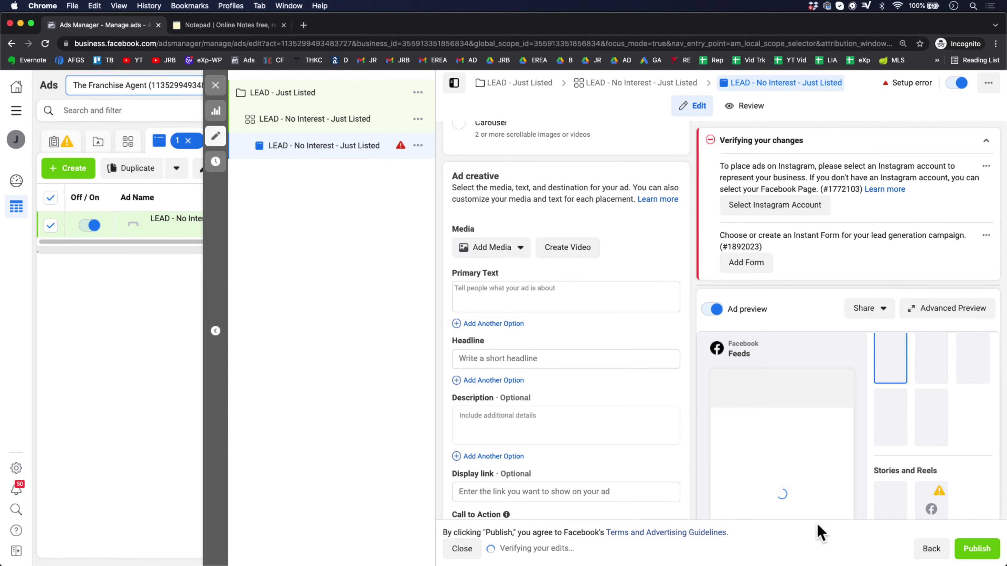
Step: Add the account image IMG_4451.jpg as the ad's media and proceed to its placement crops
click(515, 255)
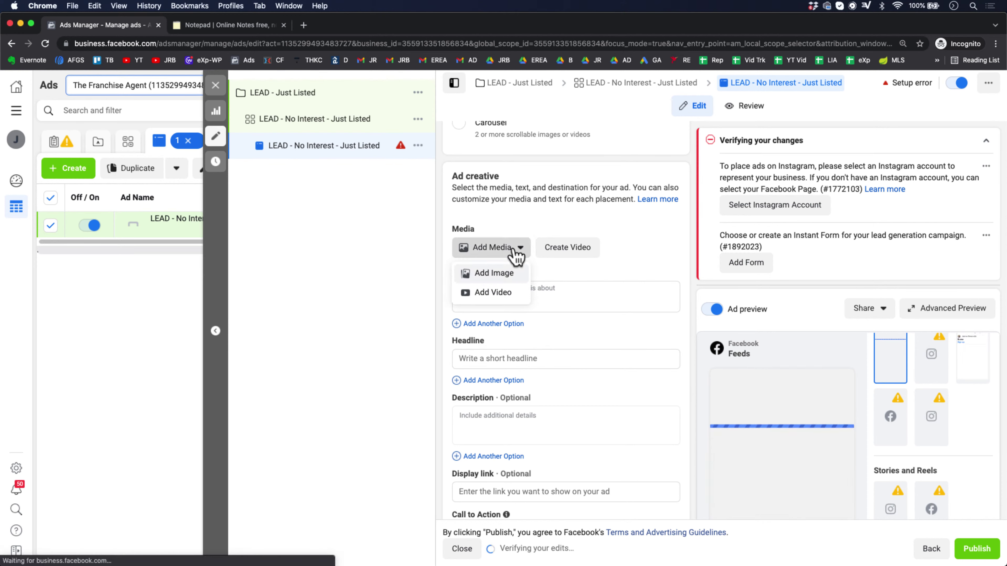
click(511, 276)
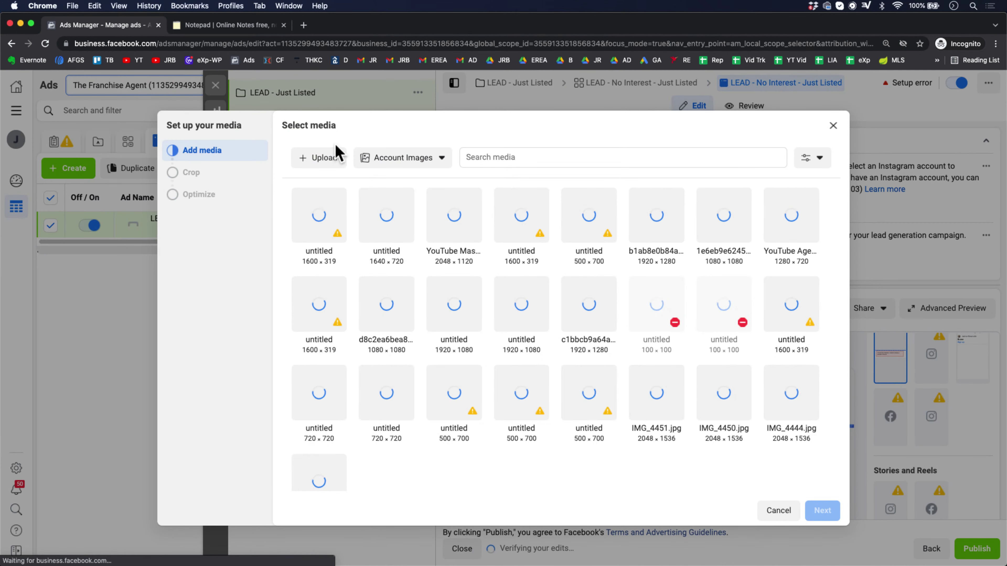
click(396, 161)
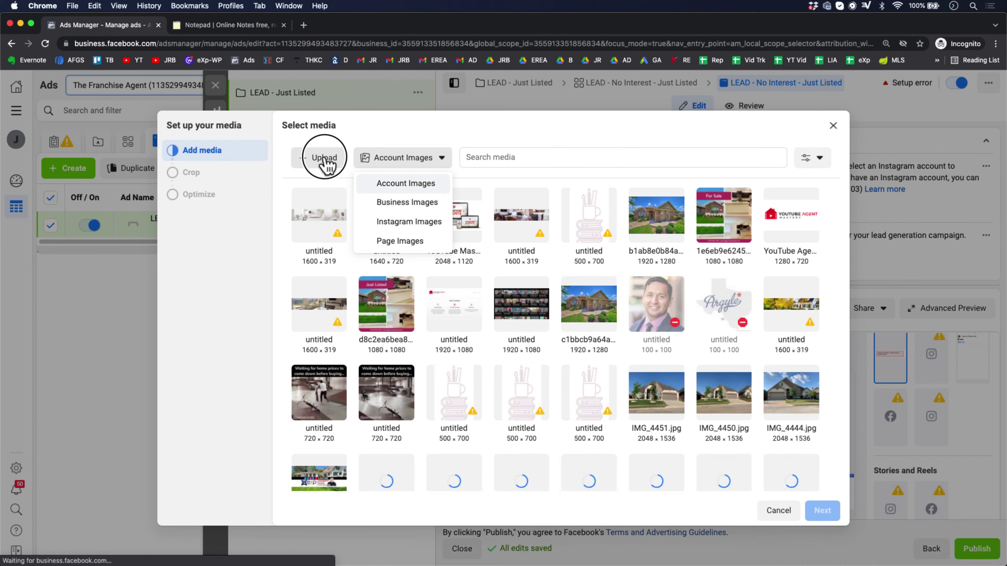
click(376, 133)
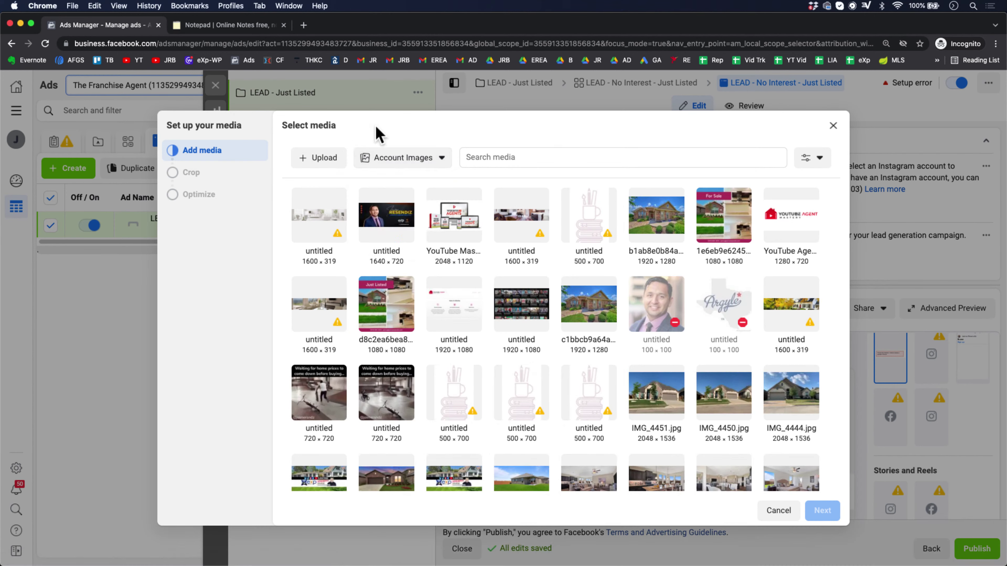
click(658, 208)
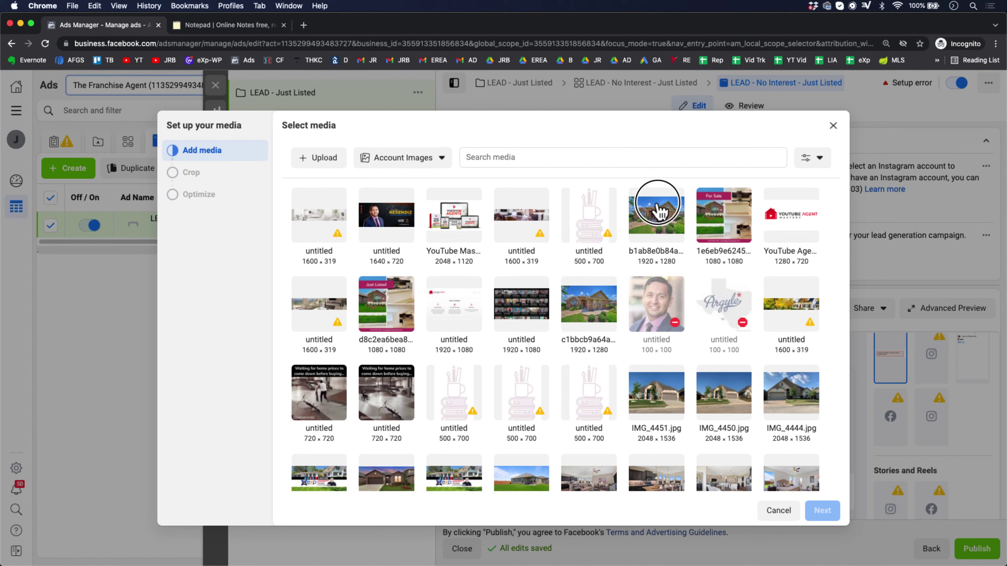
click(656, 412)
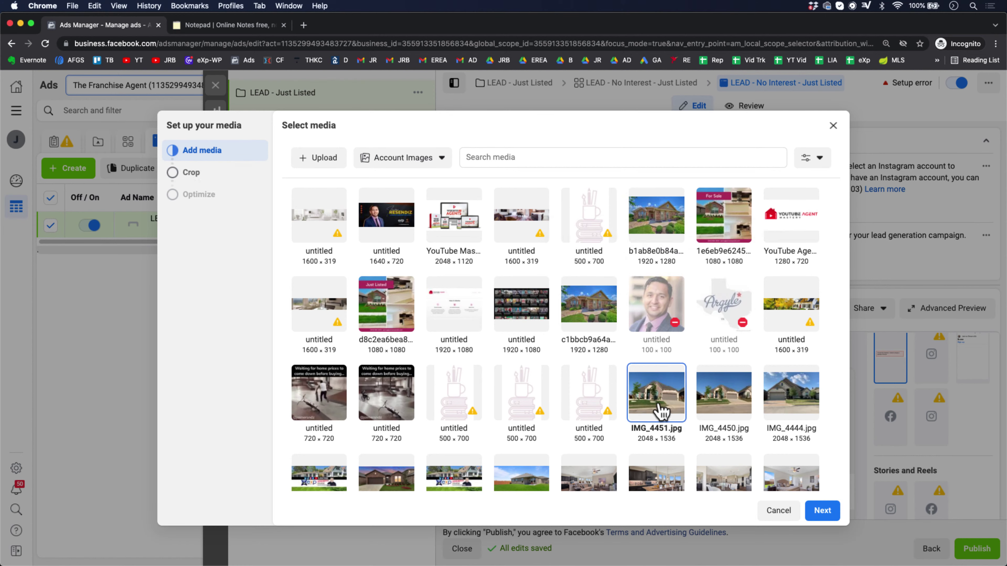
click(823, 512)
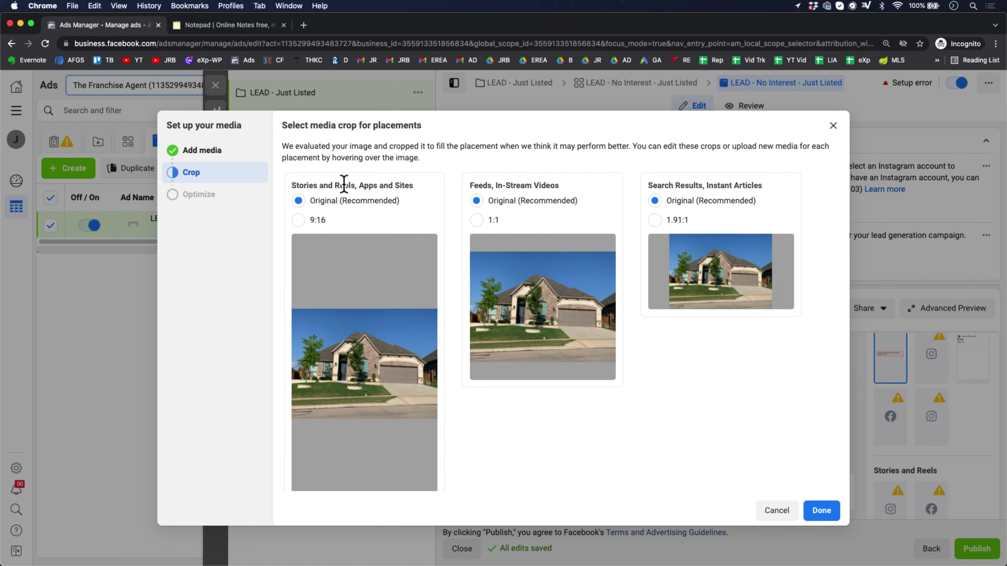
Step: Compare the Original and 9:16 crops for Stories and Reels, Apps and Sites, and choose 9:16
mouse_move(350, 333)
mouse_move(406, 253)
mouse_move(361, 301)
click(299, 220)
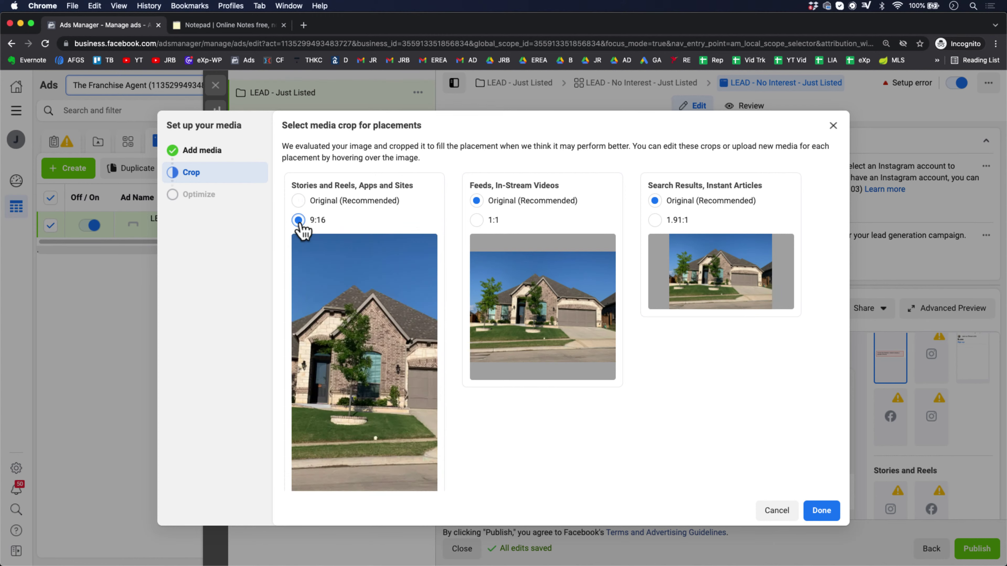
drag(337, 460, 372, 418)
click(299, 201)
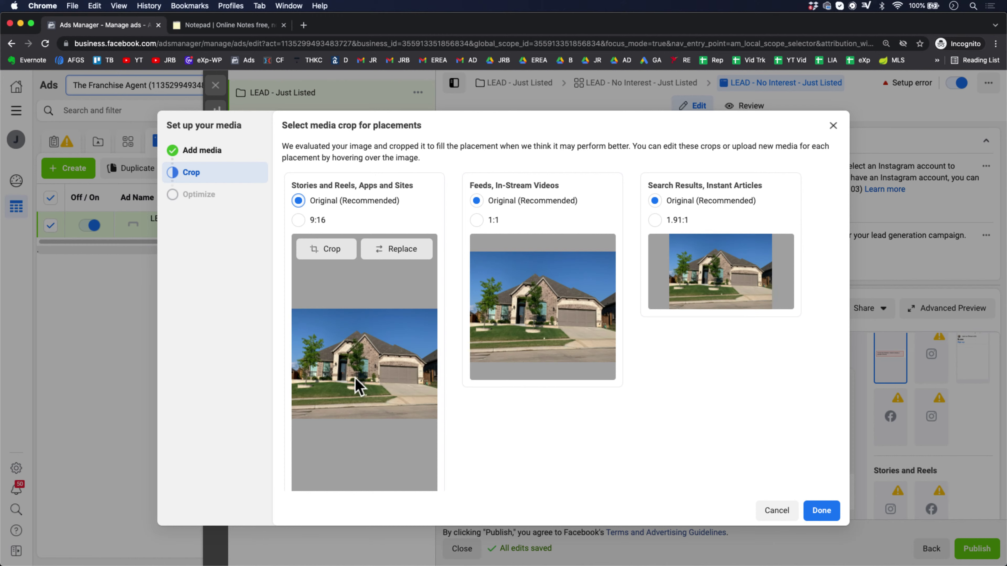
mouse_move(349, 370)
click(304, 226)
mouse_move(371, 404)
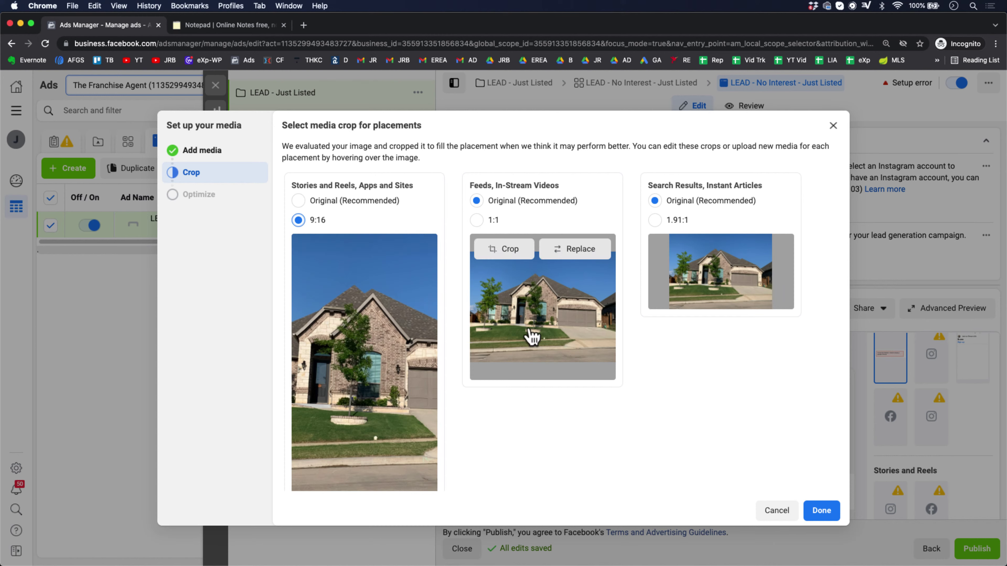
Step: Crop Feeds, In-Stream Videos to 1:1 and Search Results, Instant Articles to 1.91:1, and finish the media setup
click(476, 220)
mouse_move(572, 338)
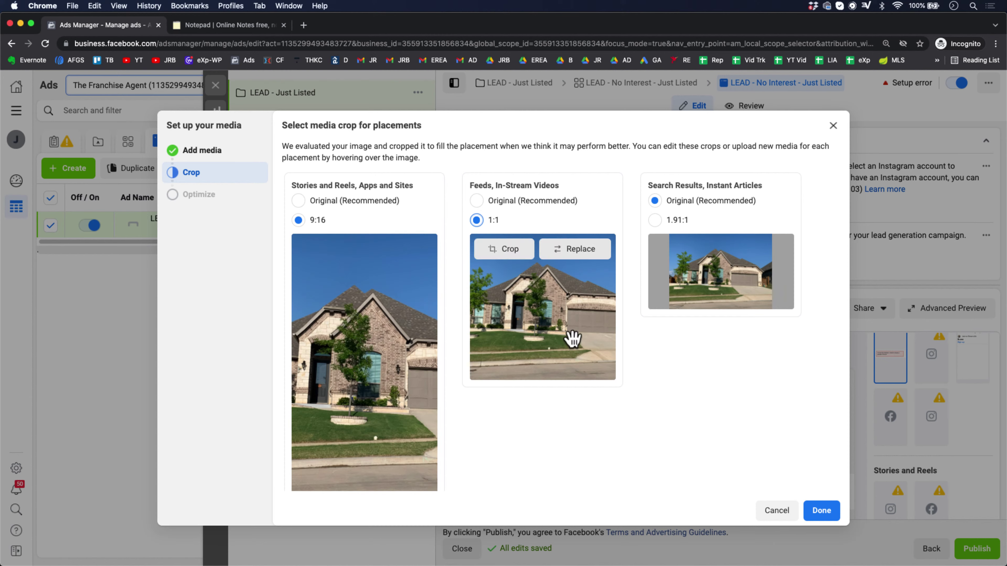
mouse_move(573, 337)
mouse_down()
mouse_move(562, 346)
mouse_move(562, 329)
mouse_move(521, 328)
mouse_move(580, 324)
mouse_up()
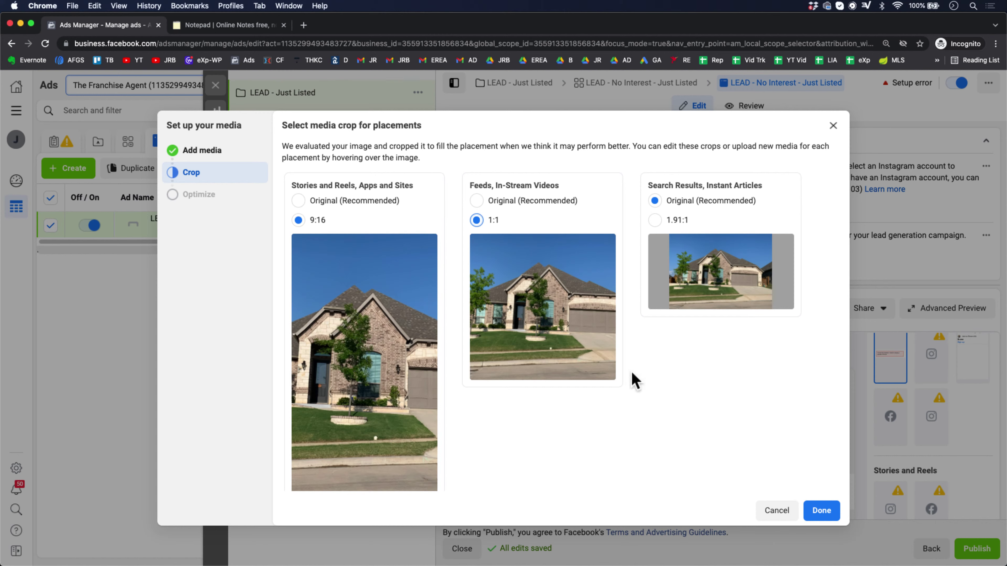
click(655, 220)
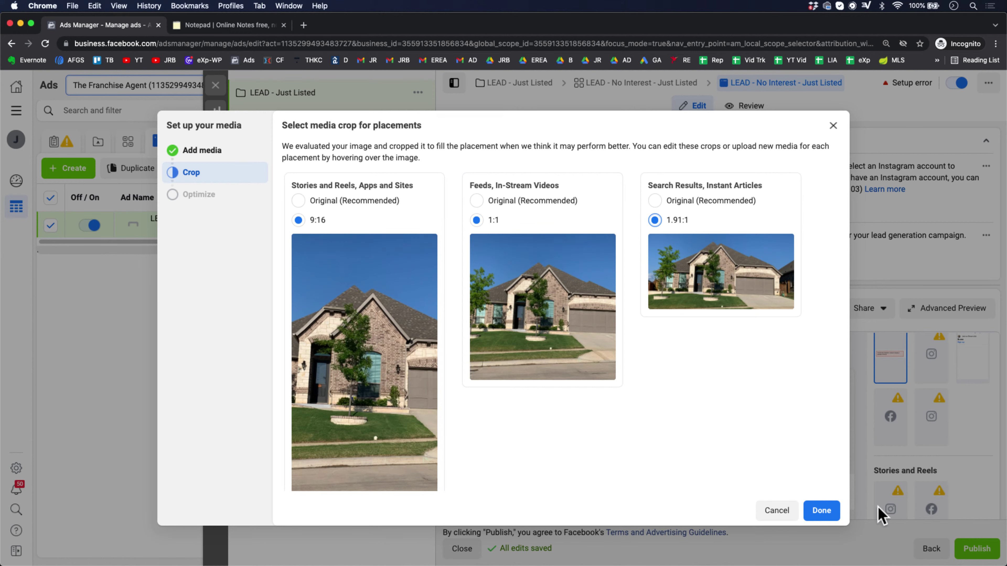
click(830, 511)
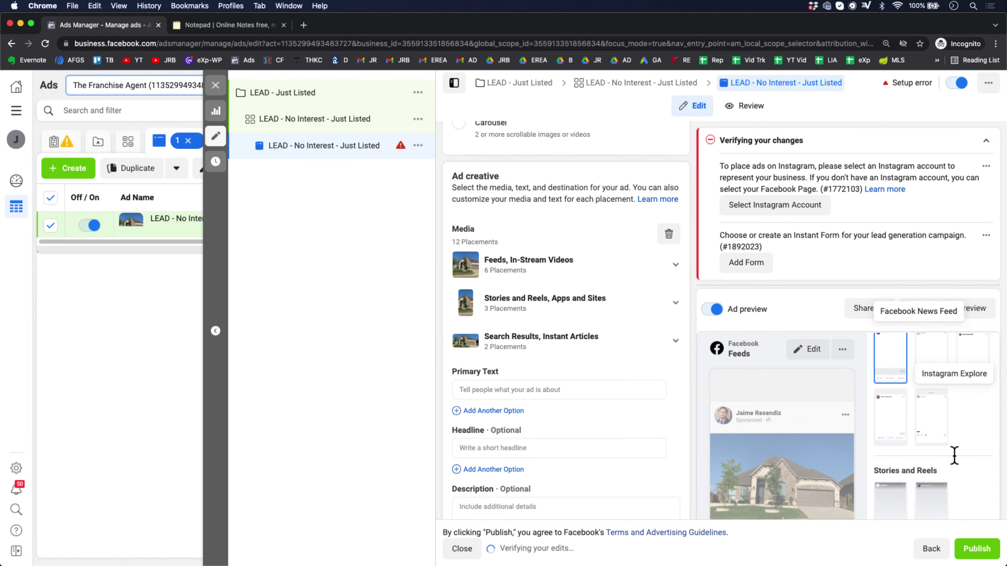
Step: Examine the ad's previews for Feeds, Stories and Reels, In-Stream, Search and In-Article placements
scroll(955, 466, down, 2)
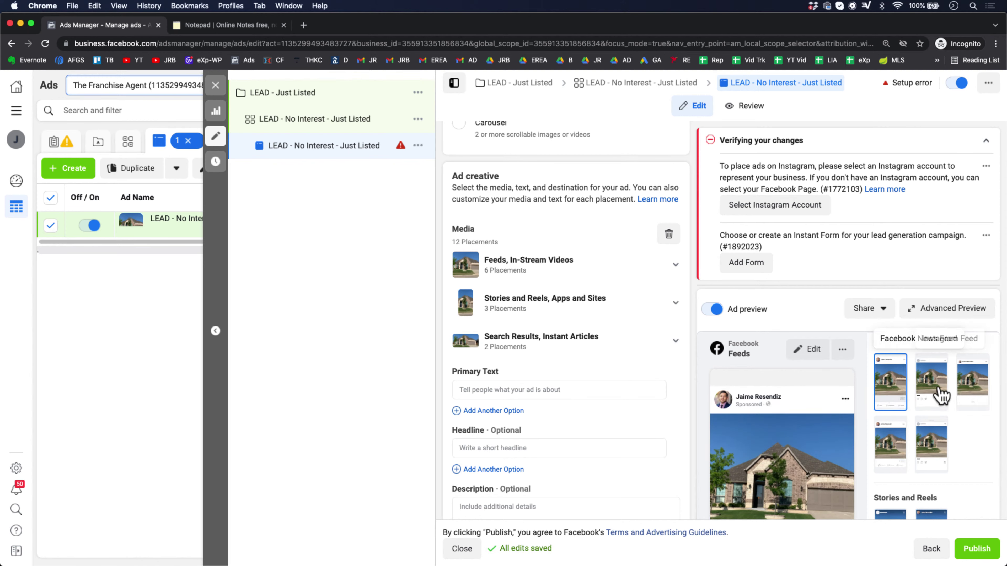
scroll(936, 461, down, 3)
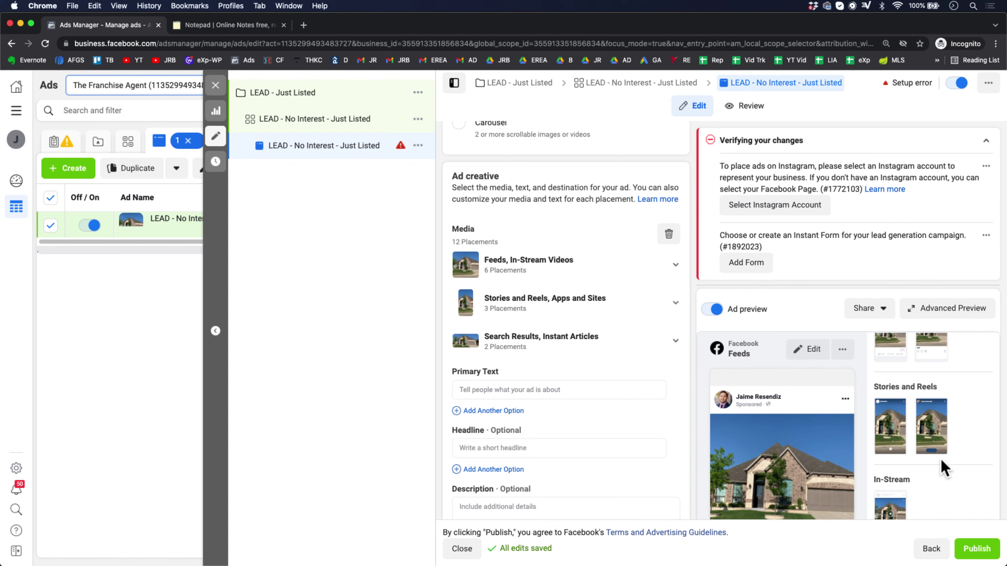
scroll(941, 460, down, 3)
scroll(943, 467, down, 3)
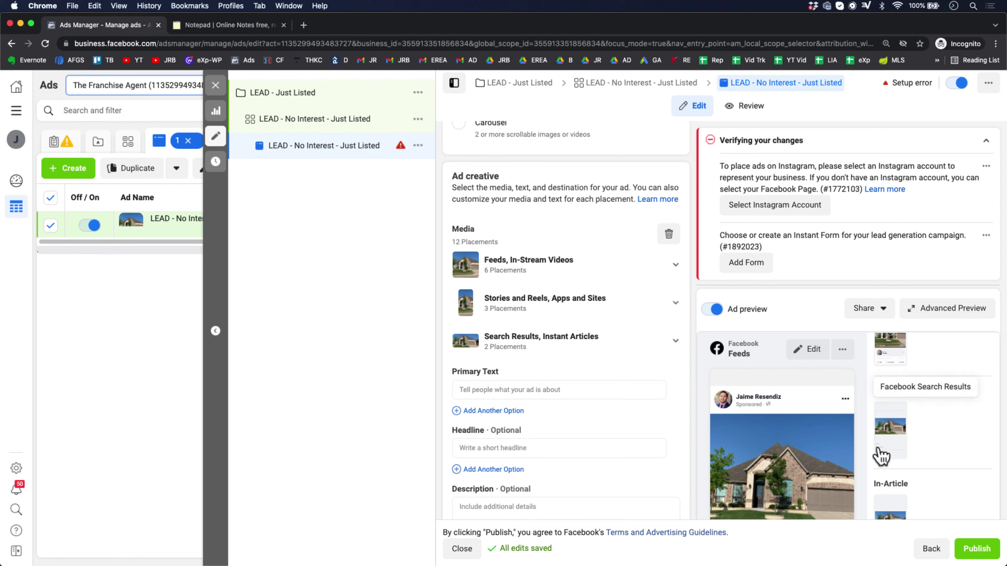
scroll(879, 456, up, 3)
scroll(880, 456, up, 3)
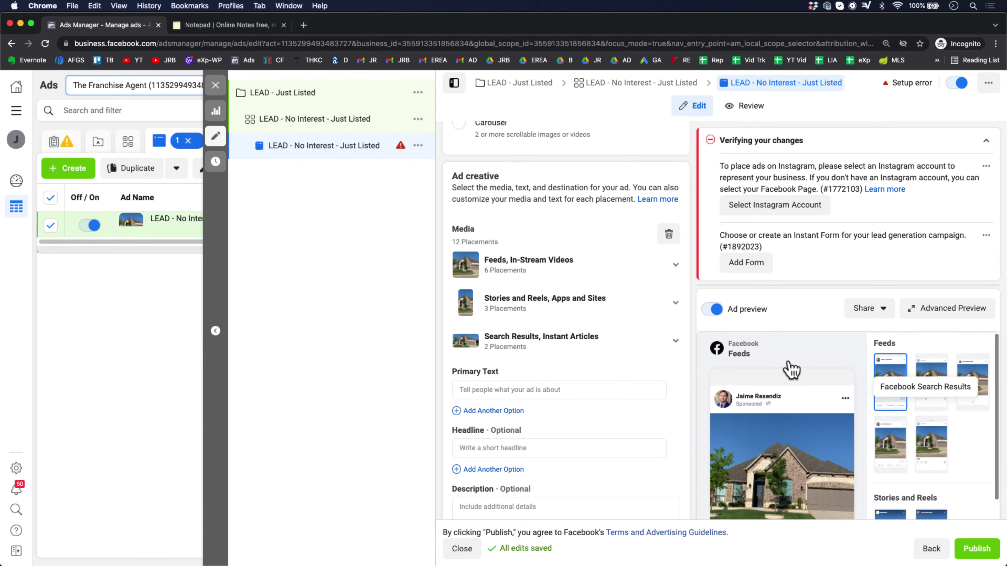
Step: Activate the Primary Text field and review the Headline, Description, Display link and Call to Action fields
scroll(841, 478, down, 3)
scroll(839, 478, up, 3)
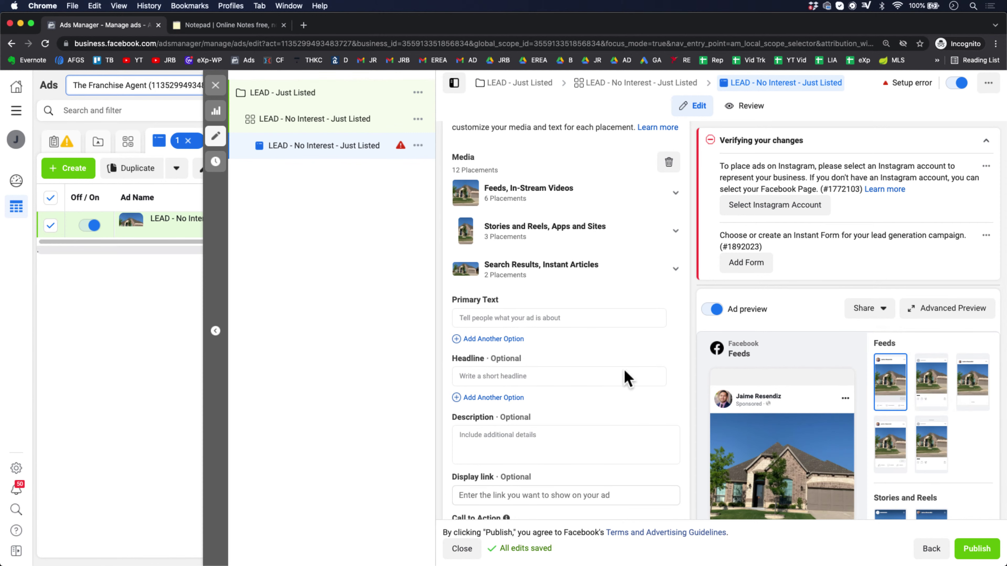
scroll(561, 322, up, 3)
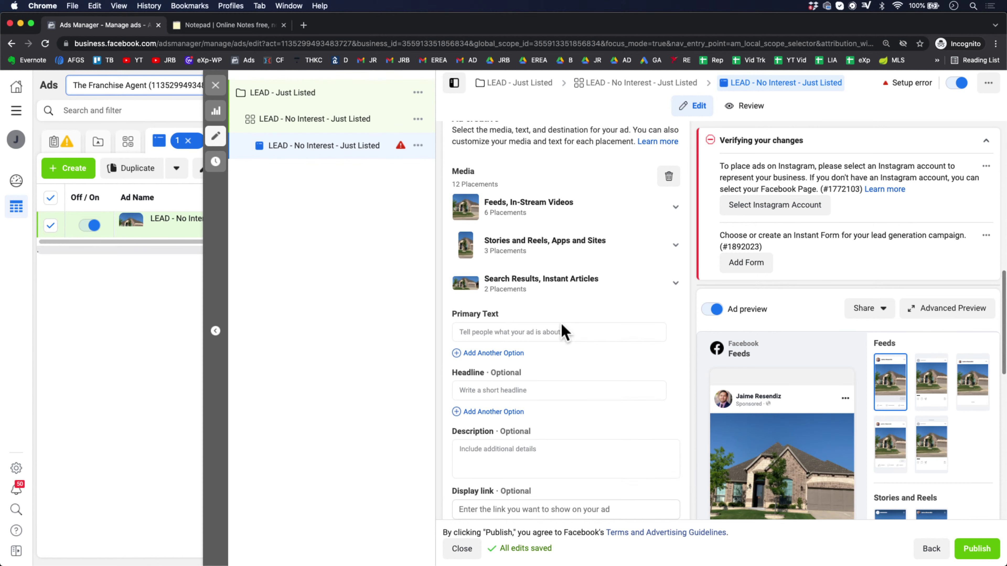
click(518, 392)
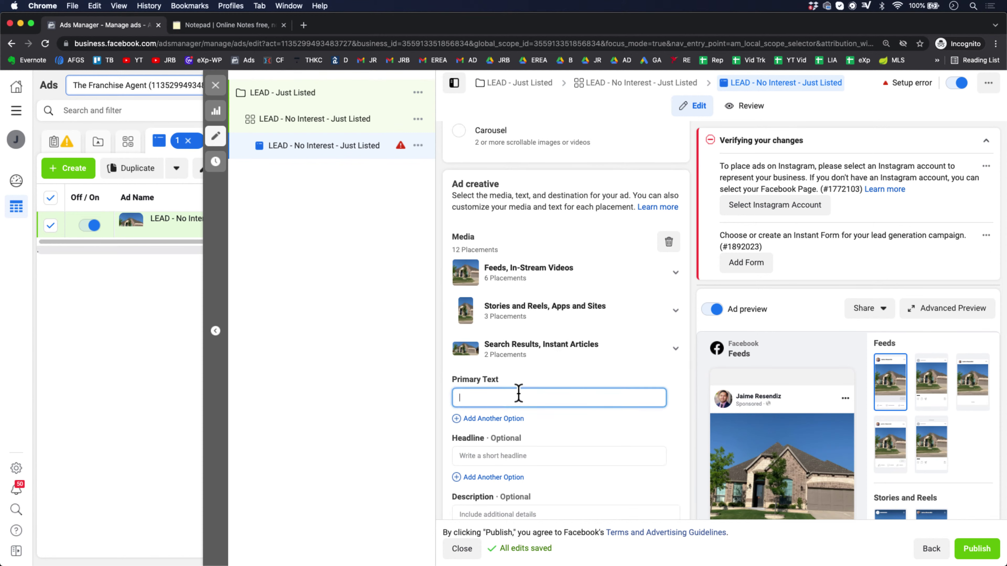
scroll(563, 357, down, 4)
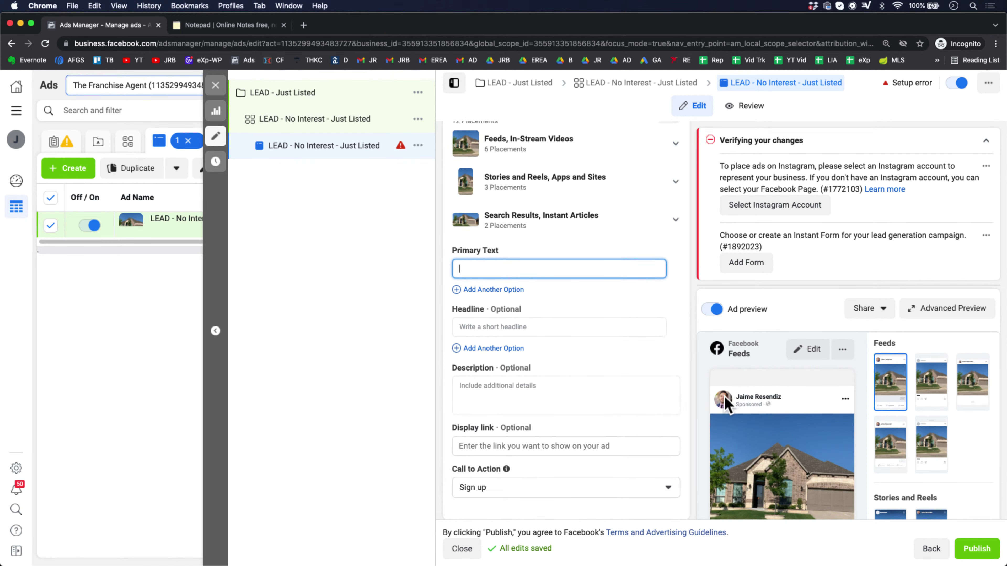
Step: Switch to the online Notepad and review the notes on personal profile, business page, business manager and ad account, comparing them with the ad preview
click(240, 26)
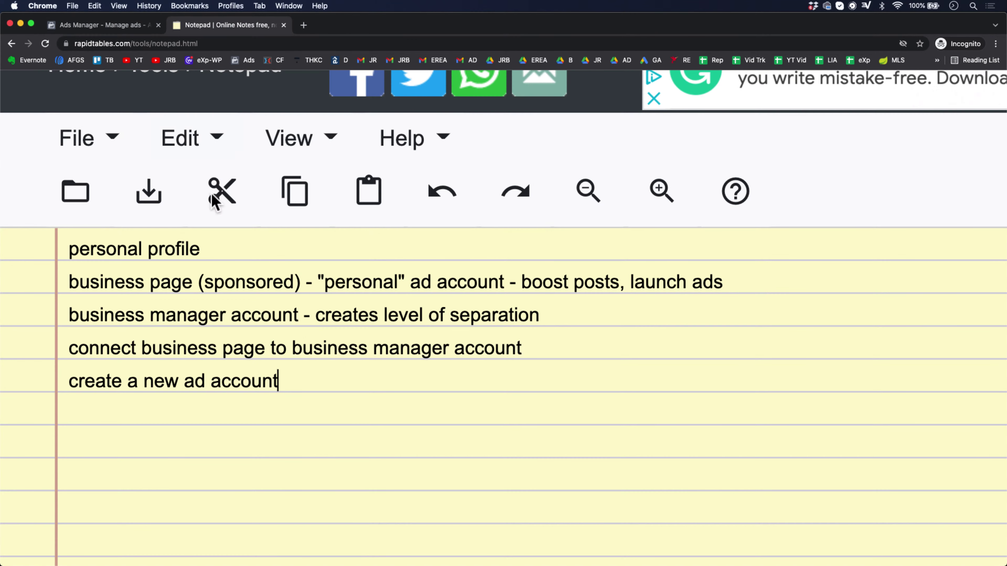
triple_click(100, 257)
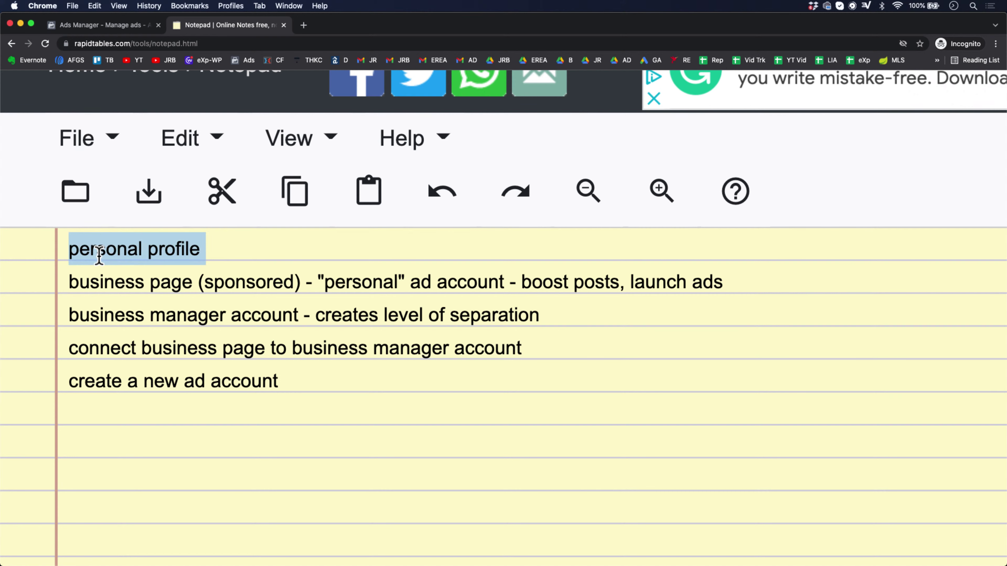
triple_click(118, 287)
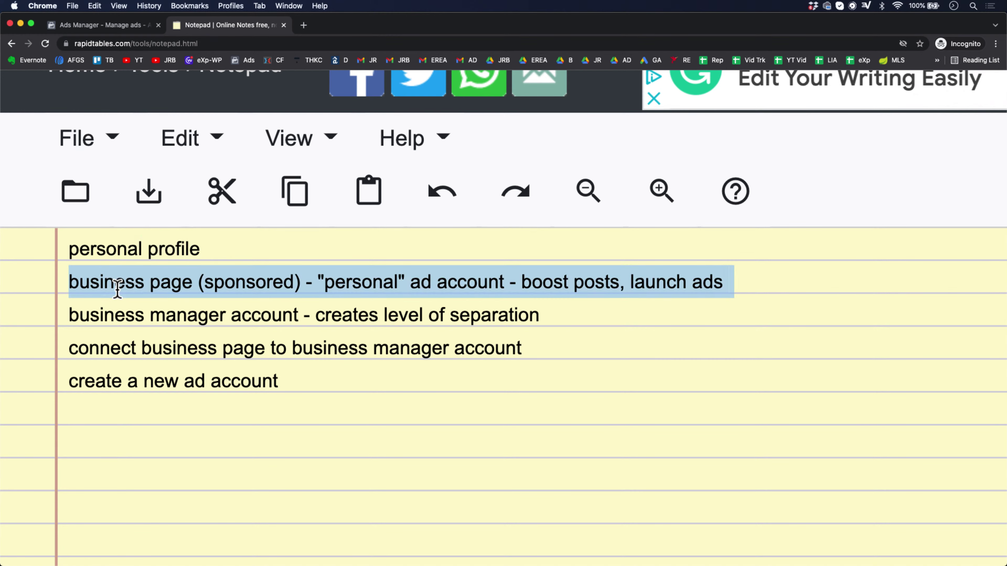
click(105, 26)
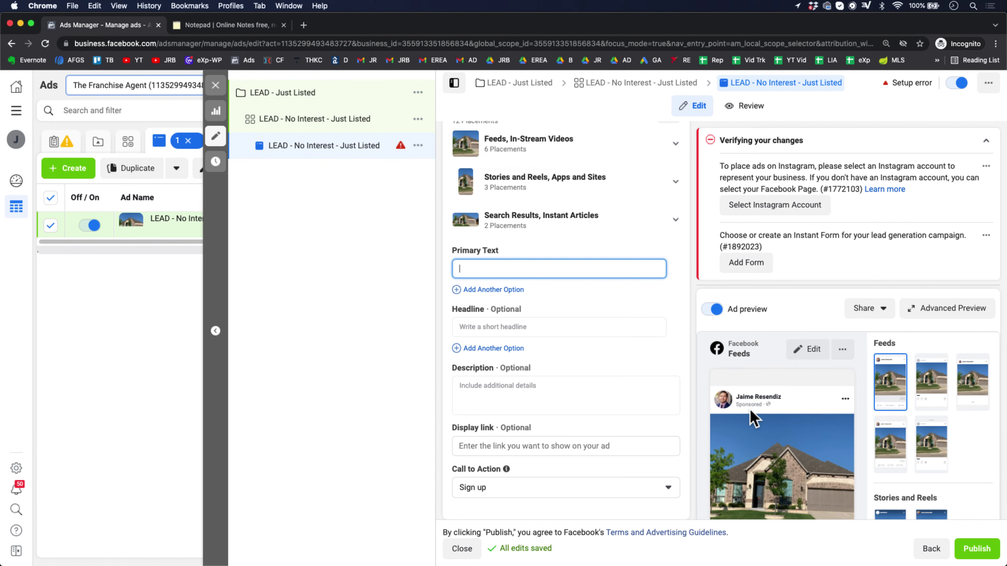
click(237, 26)
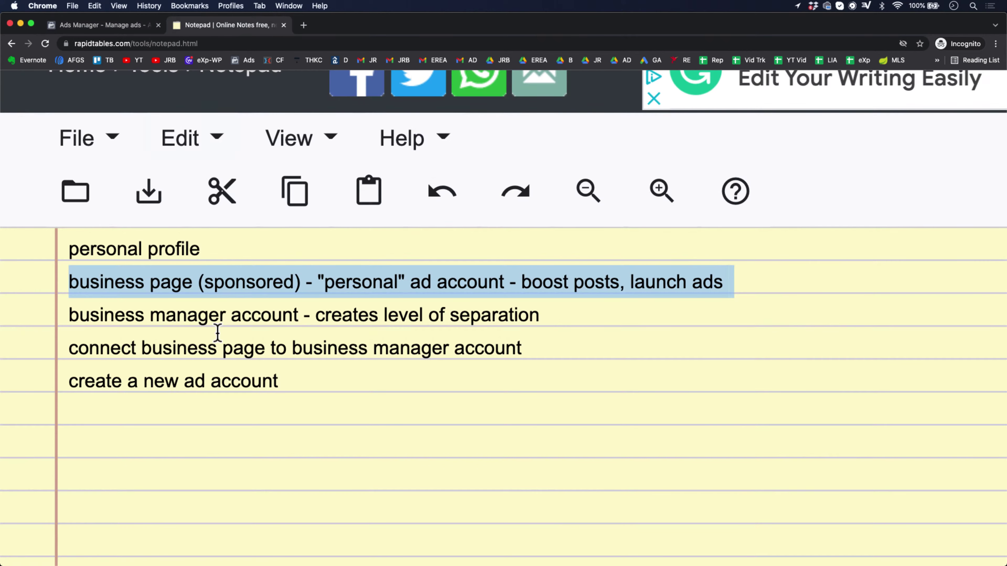
triple_click(142, 314)
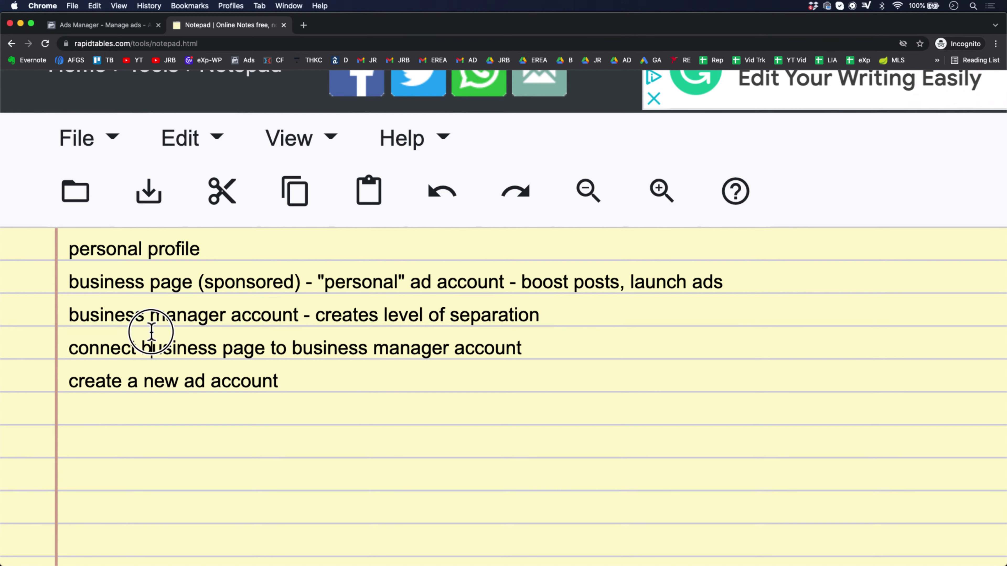
triple_click(143, 348)
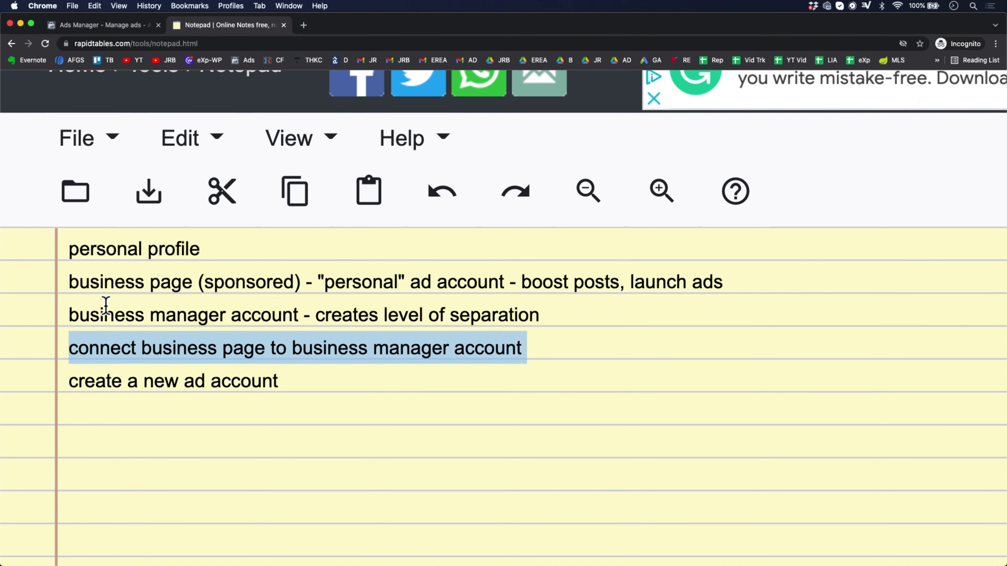
triple_click(96, 383)
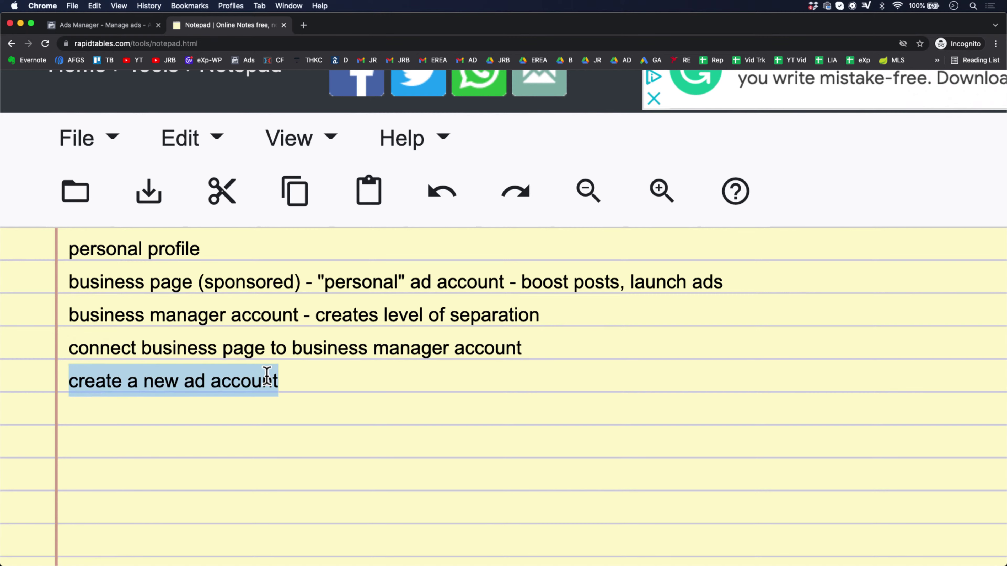
Step: Extend the last Notepad line to "create a new ad account within business manager account" and return to Ads Manager
click(291, 383)
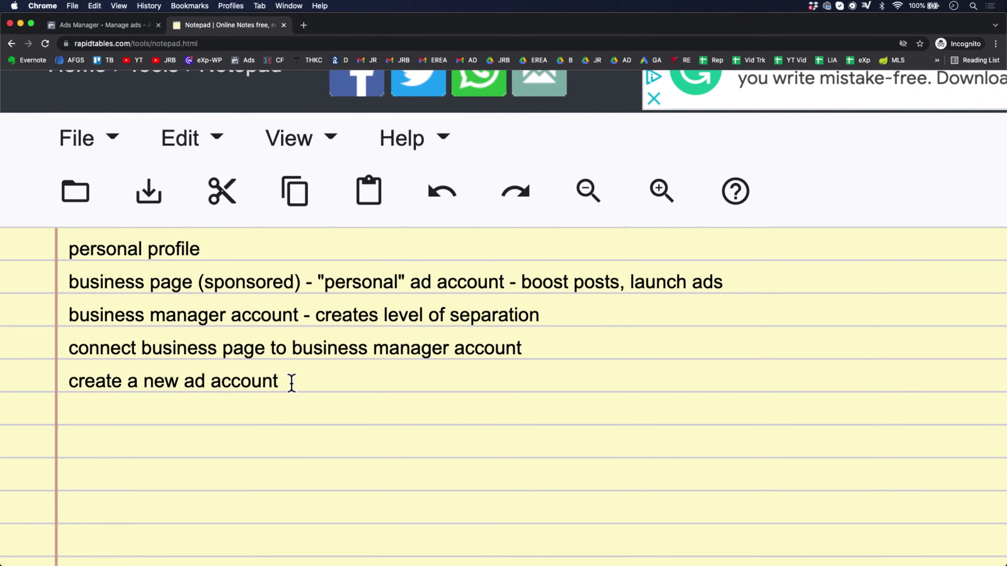
text(eiy)
key(BackSpace)
key(BackSpace)
key(BackSpace)
text(wi)
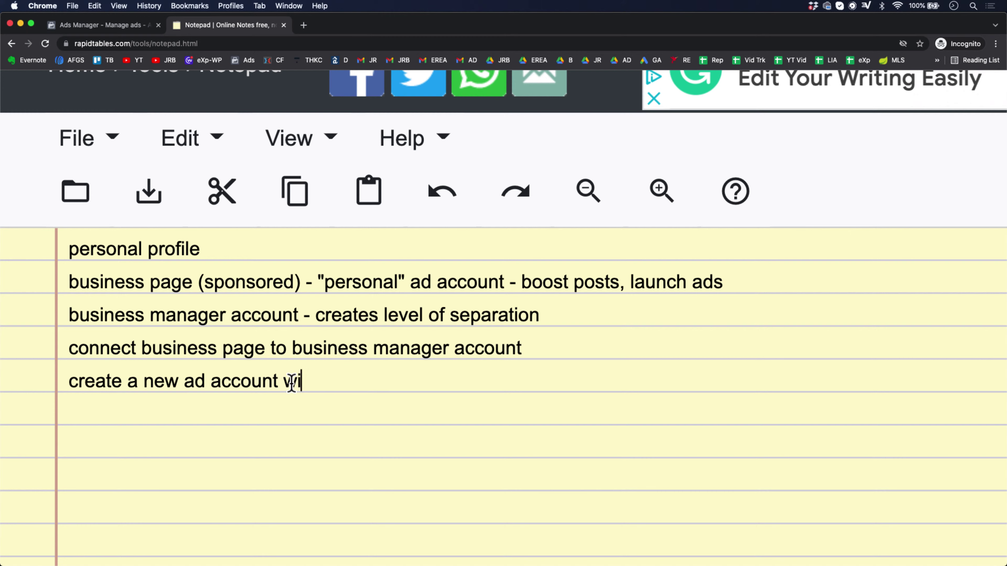
text(thin busine)
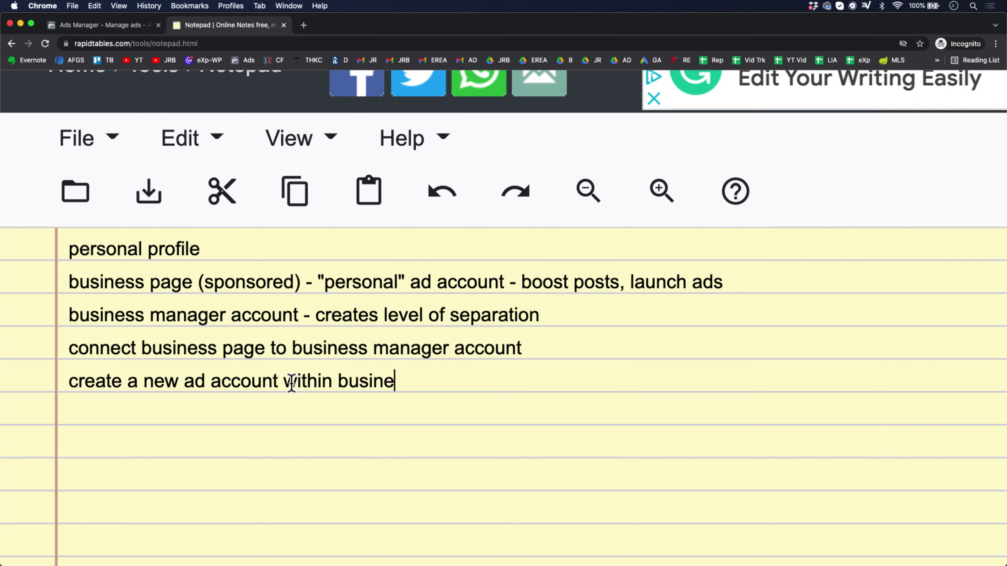
text(ss manager account)
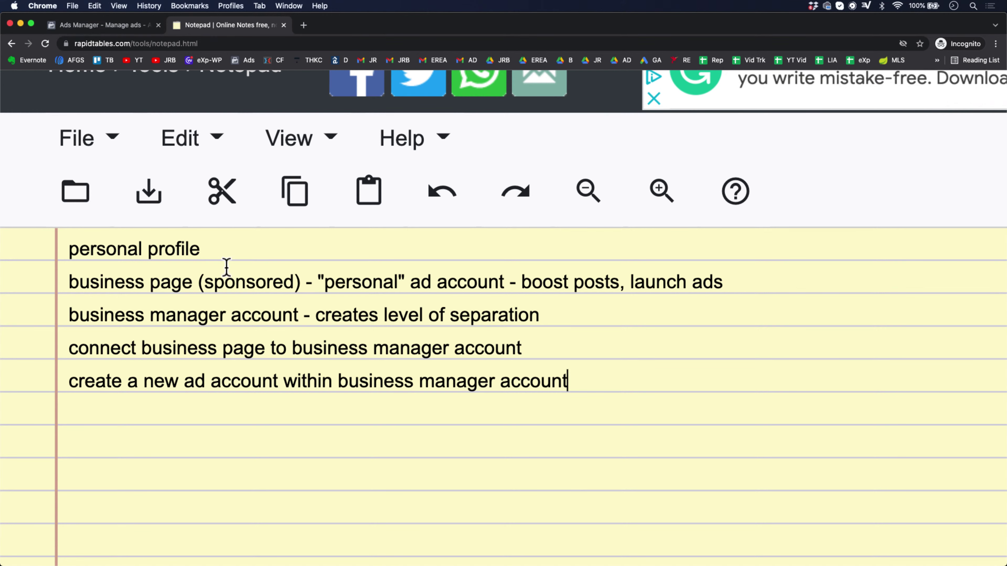
click(105, 25)
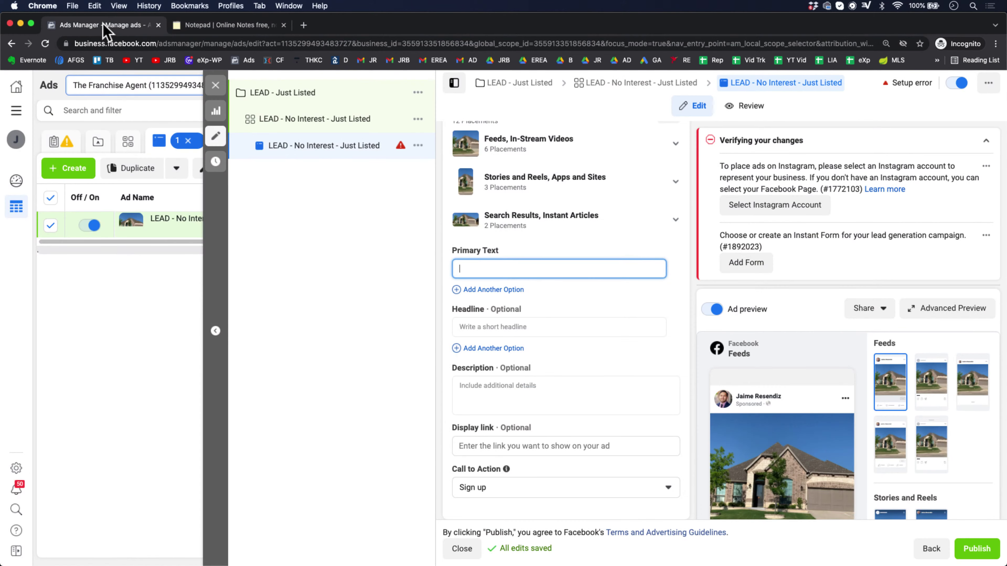
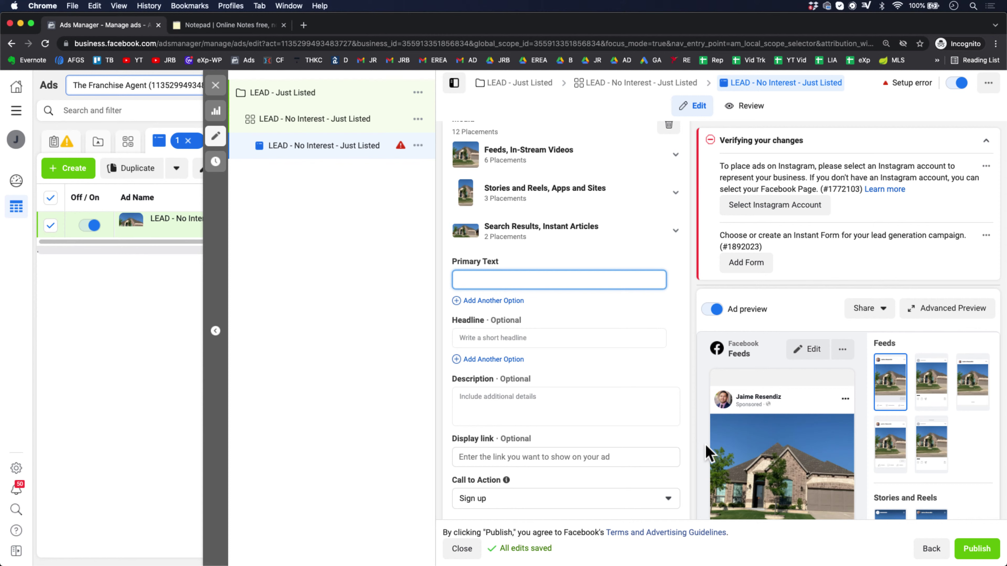
Step: Begin the ad's Primary Text with a fire emoji followed by "Just Listed HOME in Austin"
text(🔥)
text(Just Liste)
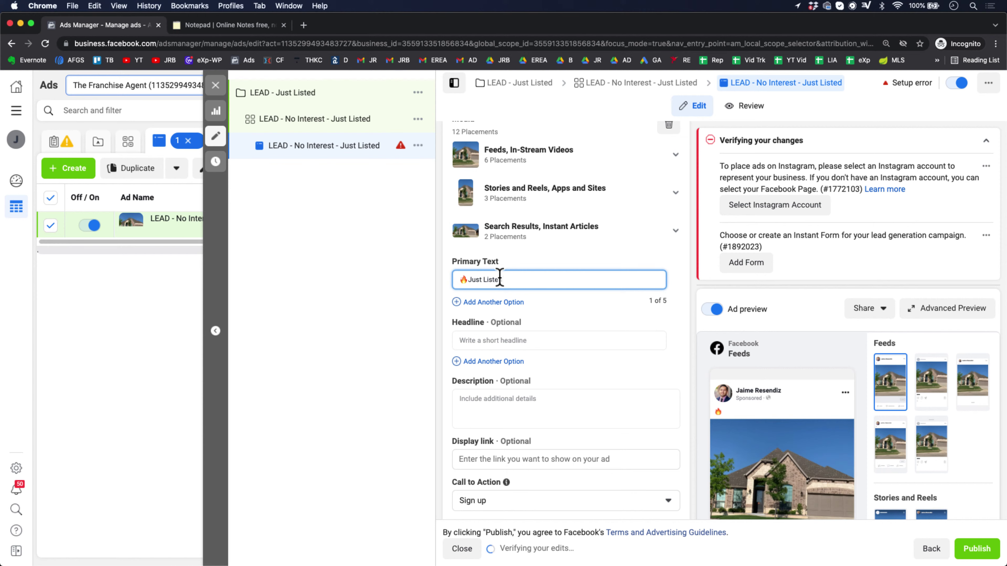
text(d HOME in )
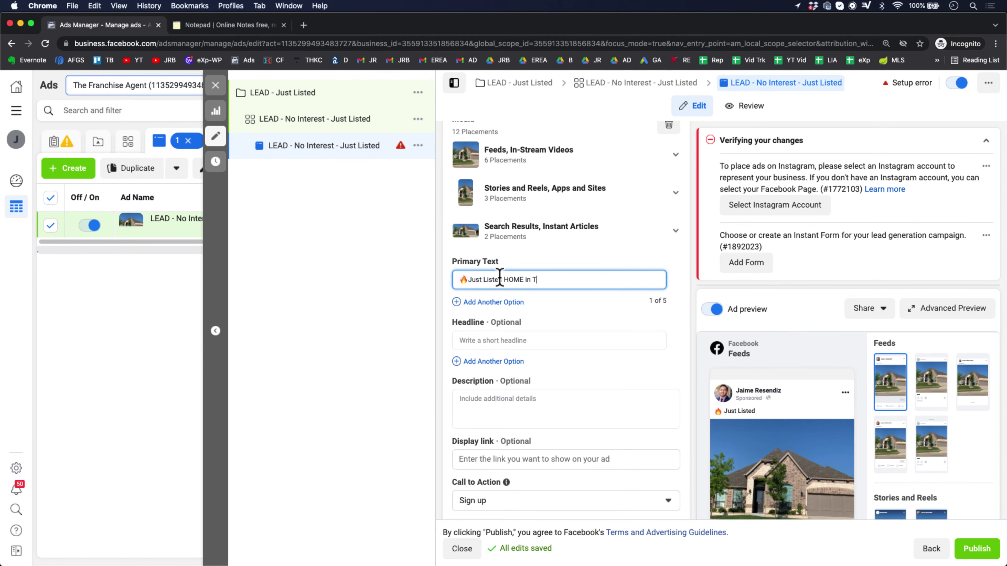
text(Austion)
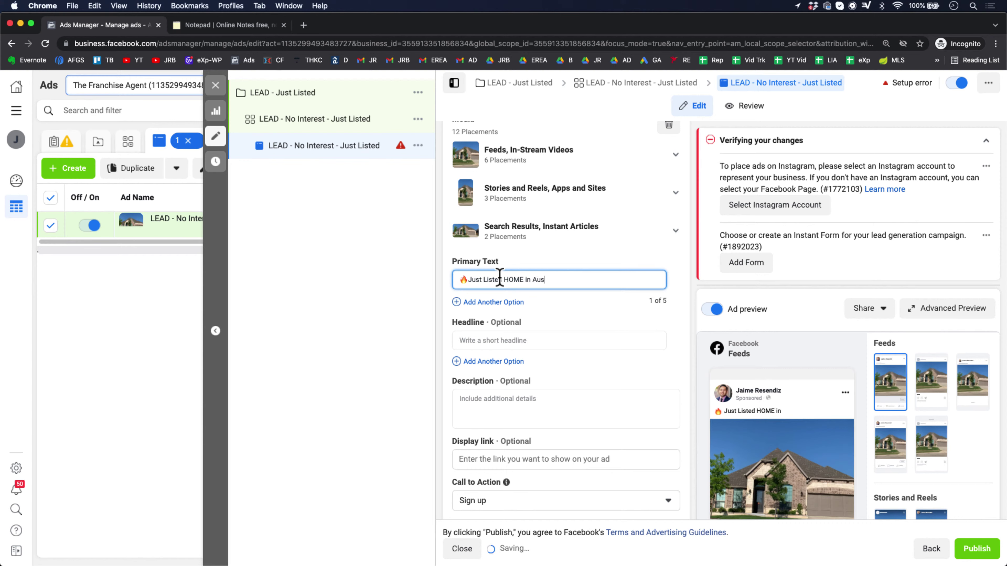
key(BackSpace)
key(BackSpace)
text(n)
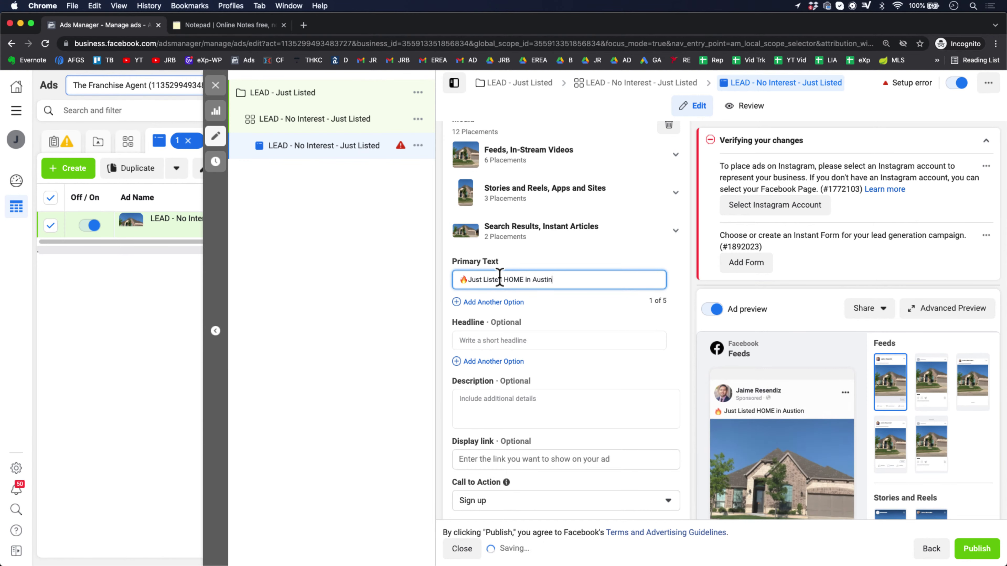
Step: Change the city in the Primary Text to capitals, "AUSTIN", and end the line with "for Sale!"
key(BackSpace)
key(BackSpace)
key(BackSpace)
key(BackSpace)
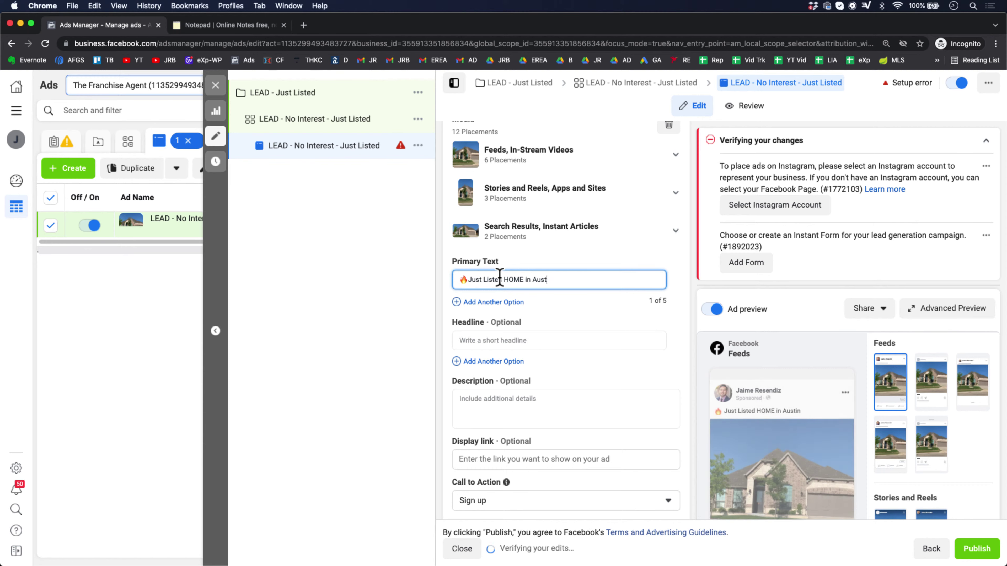
text(s)
key(BackSpace)
key(BackSpace)
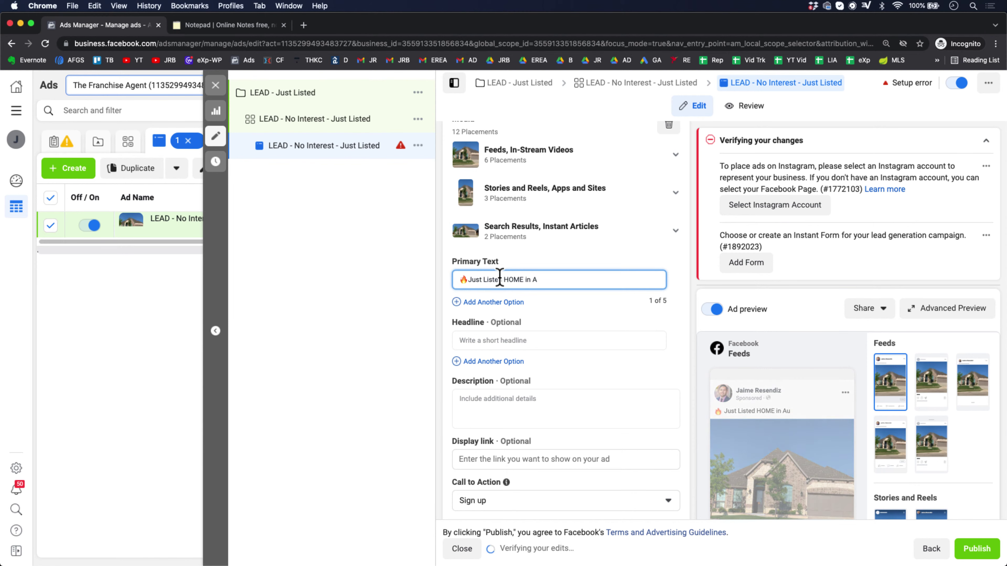
text(USTIN)
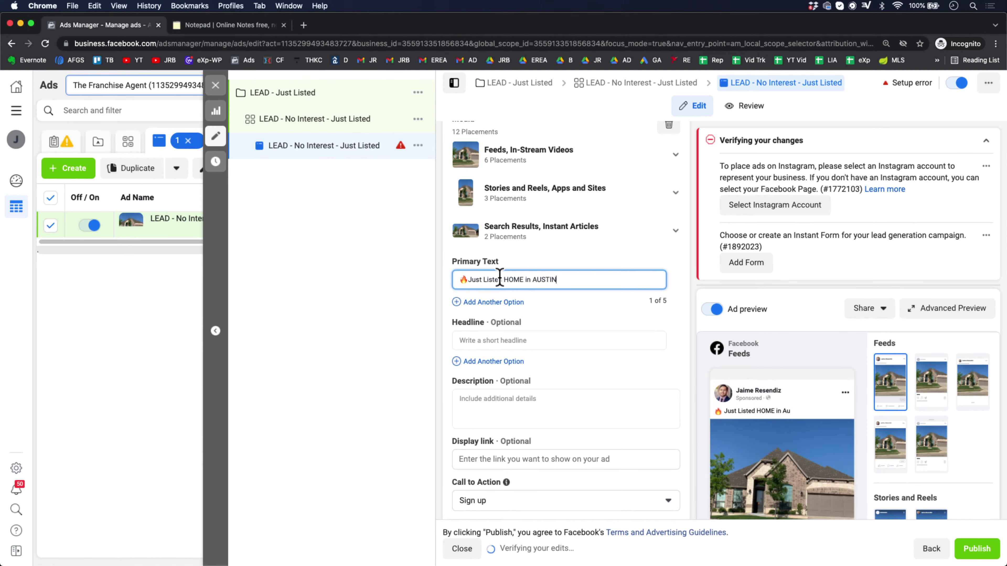
text( for Sale!)
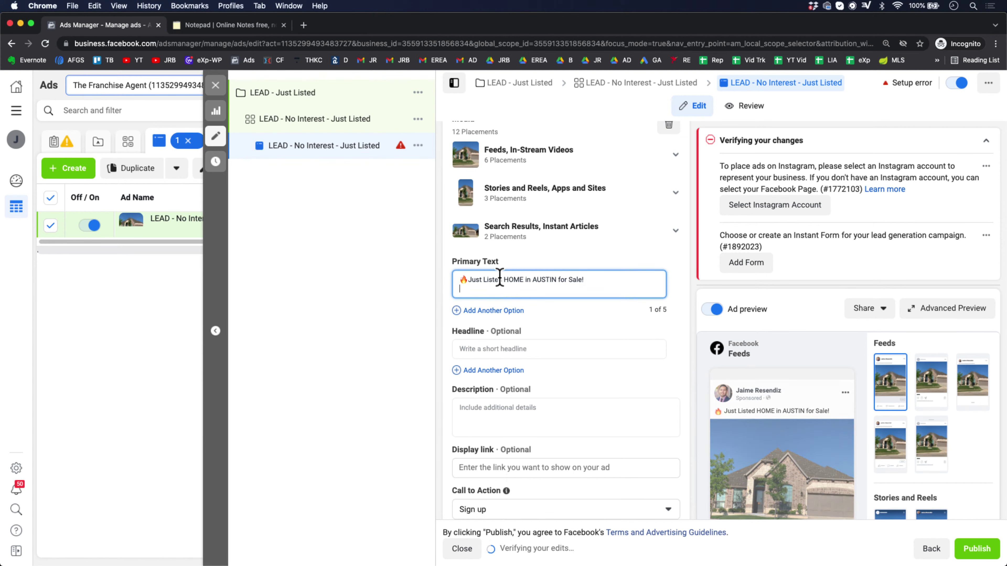
Step: Add a separate Primary Text paragraph reading "Unique Characteristics of Property"
key(Return)
text(unique)
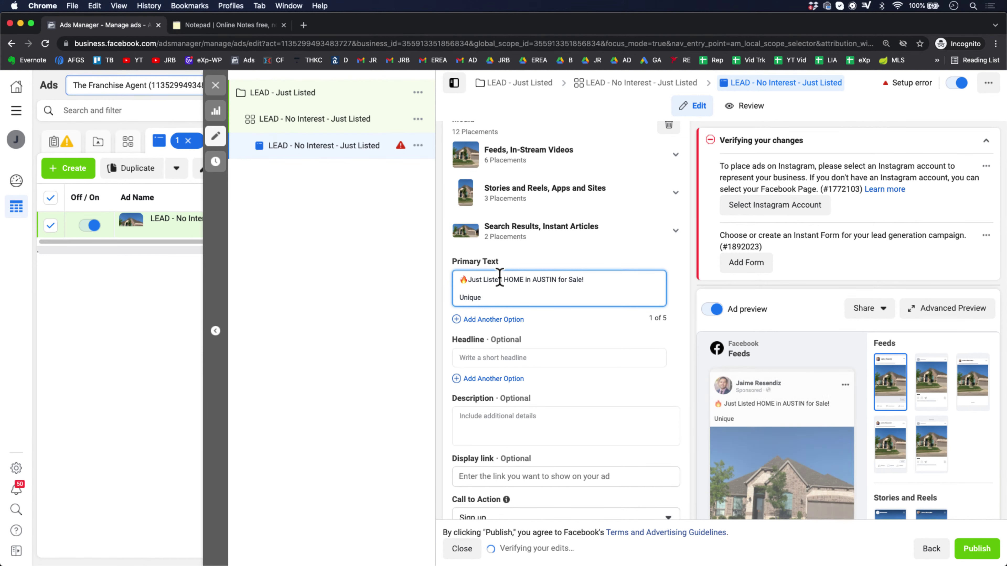
text( Character)
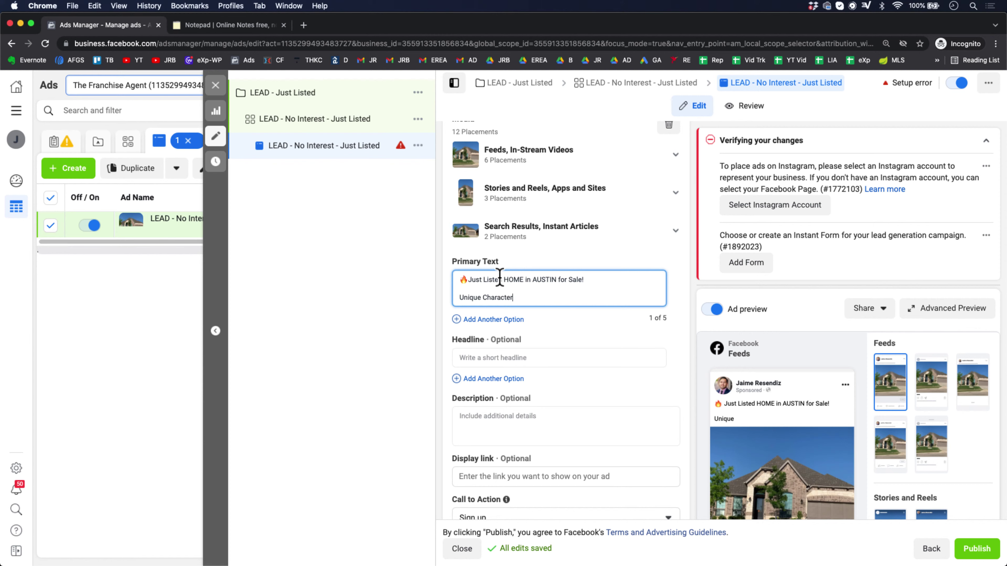
text(istics of Property)
Step: Add a third Primary Text paragraph containing "[Learn More]", separated by a blank line
key(Return)
key(Return)
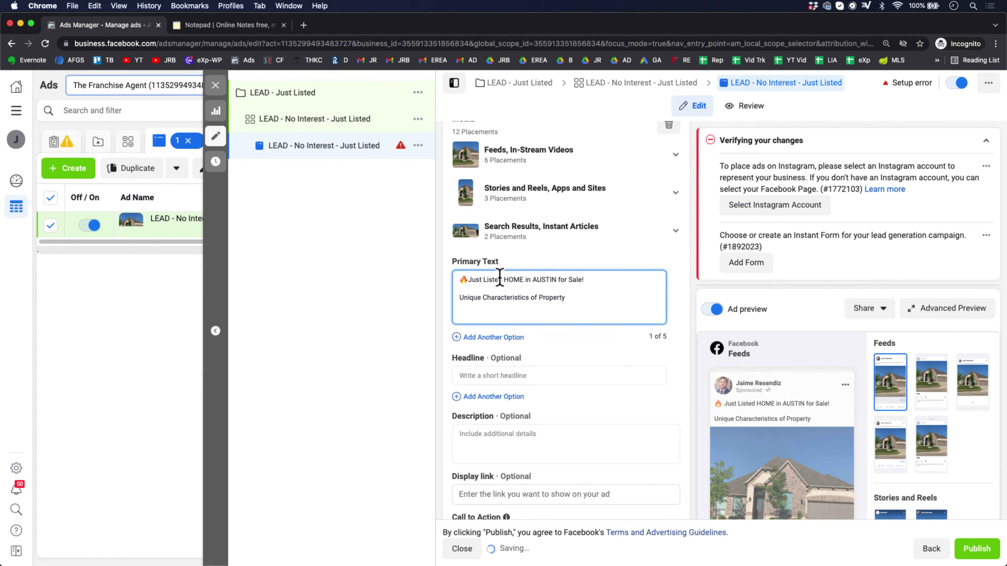
text([Leanr)
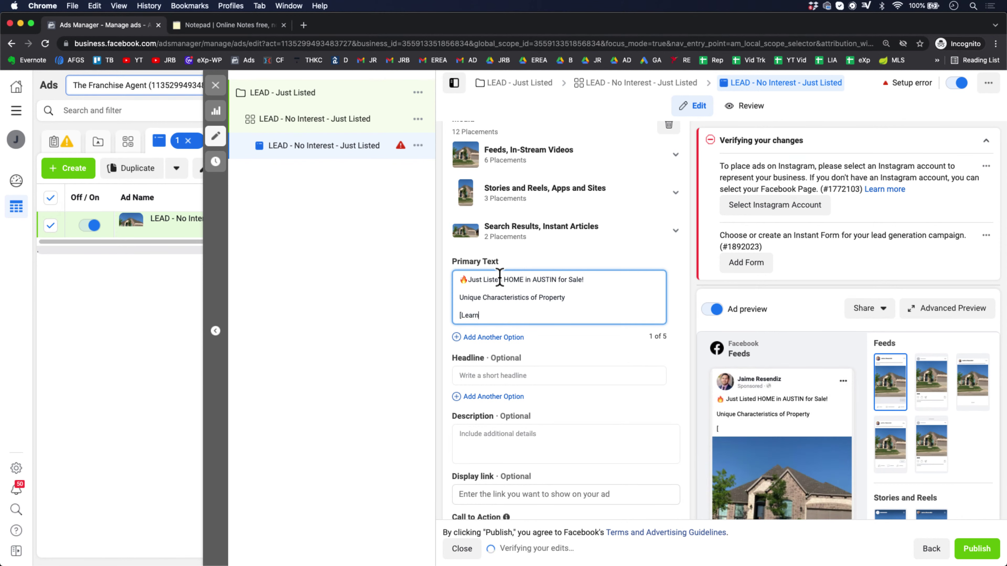
key(BackSpace)
key(BackSpace)
text(rn More)
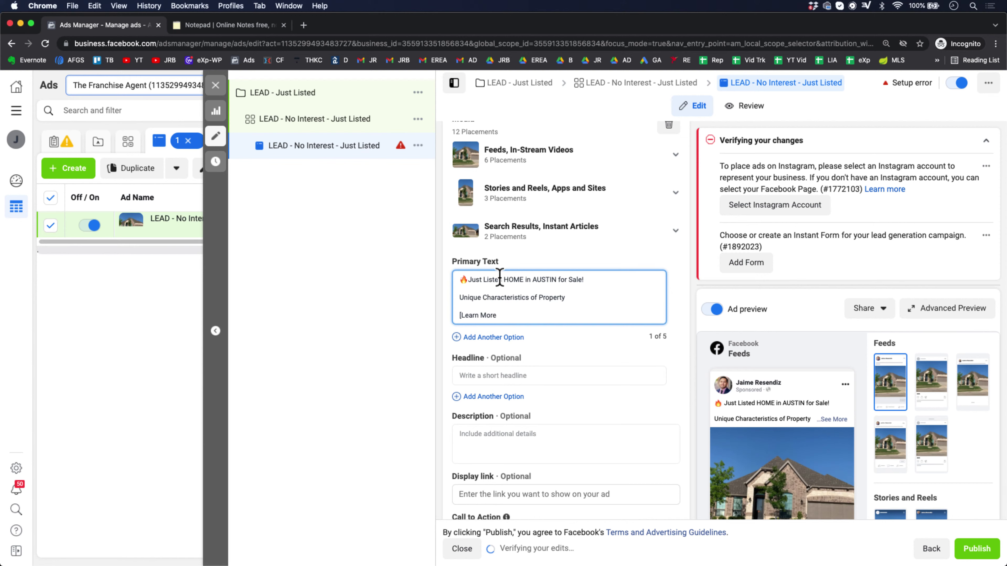
text(])
Step: Expand the third paragraph to "Click [Learn More] for additional pictures,"
click(461, 315)
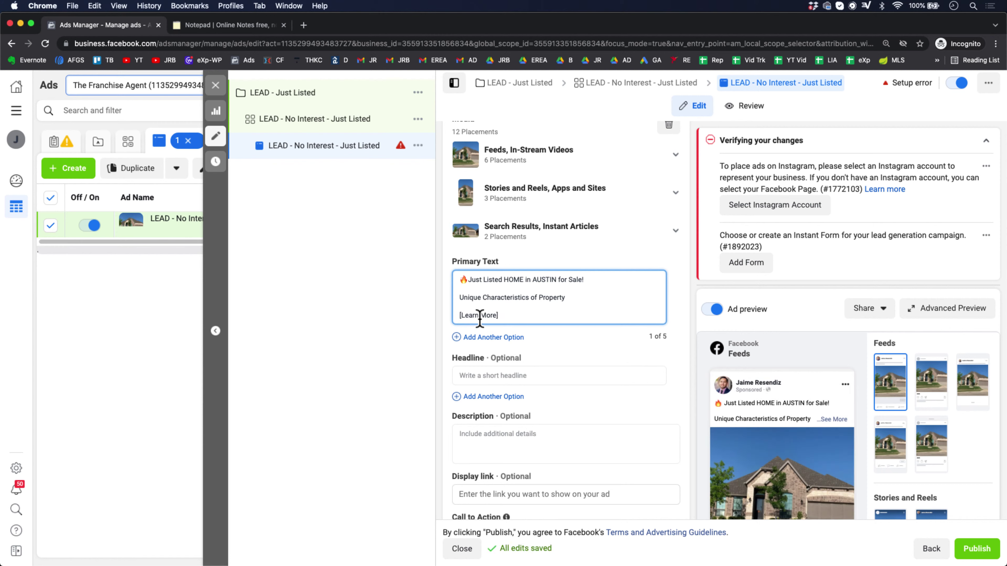
text(Click)
click(530, 319)
text(for )
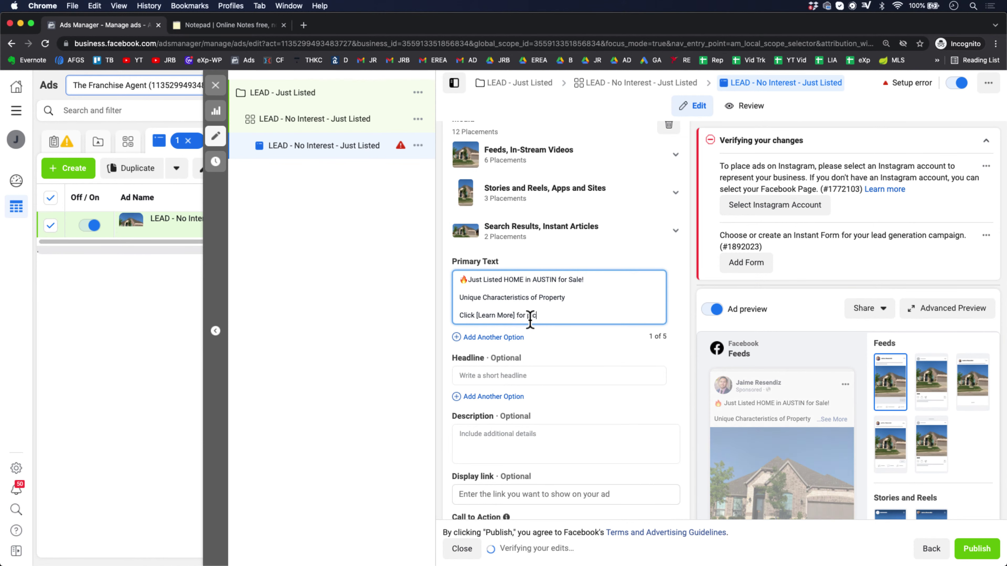
text(additional )
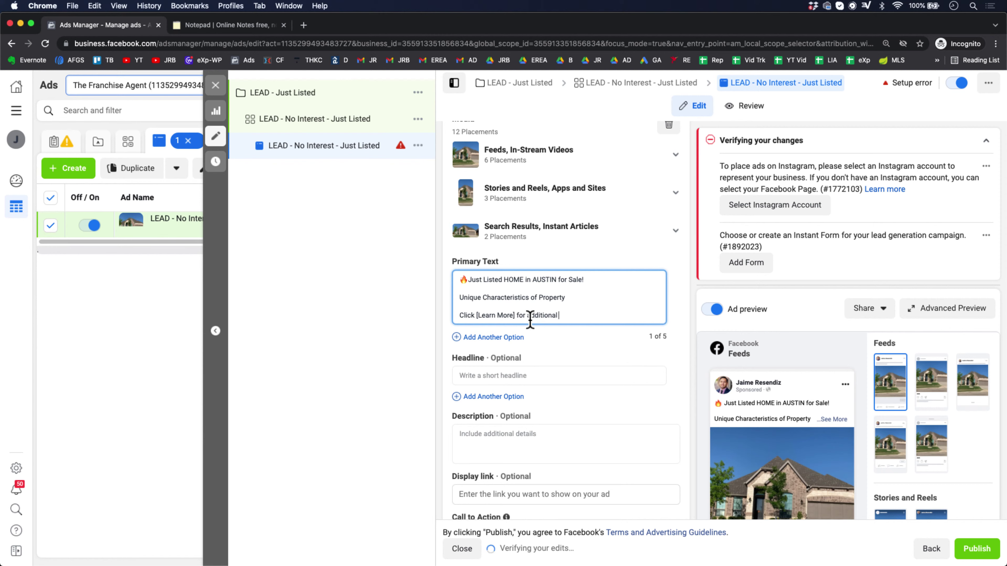
text(pictu)
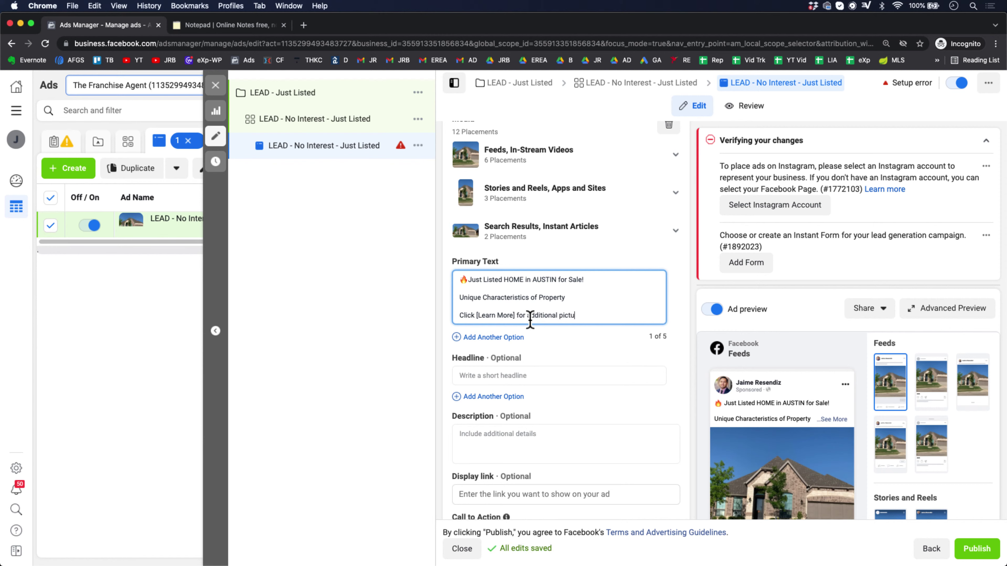
text(res, price)
key(BackSpace)
key(BackSpace)
key(BackSpace)
key(BackSpace)
key(BackSpace)
key(BackSpace)
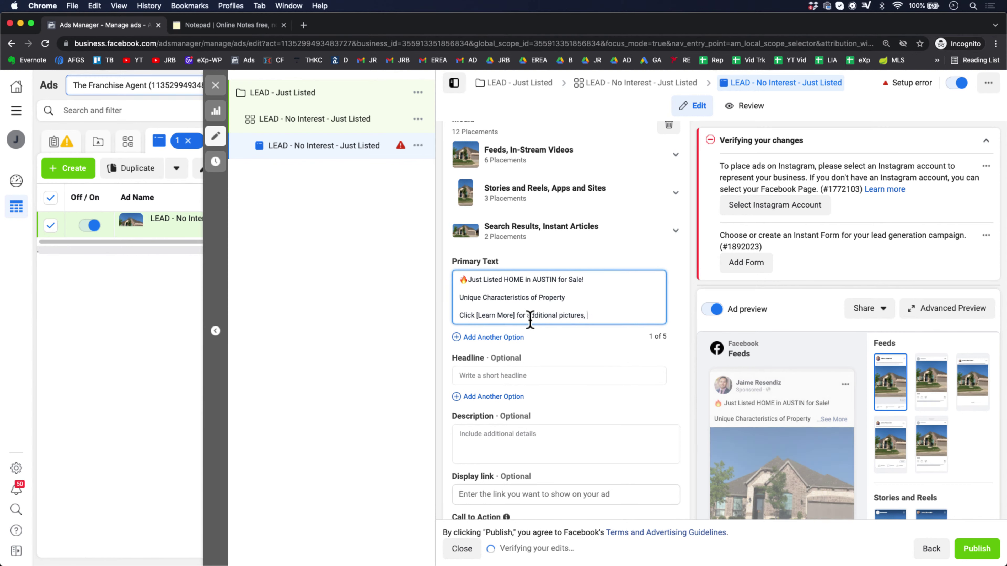
Step: Complete the call-to-action sentence in the Primary Text with "location, virtual tour and price!"
text(location and price!)
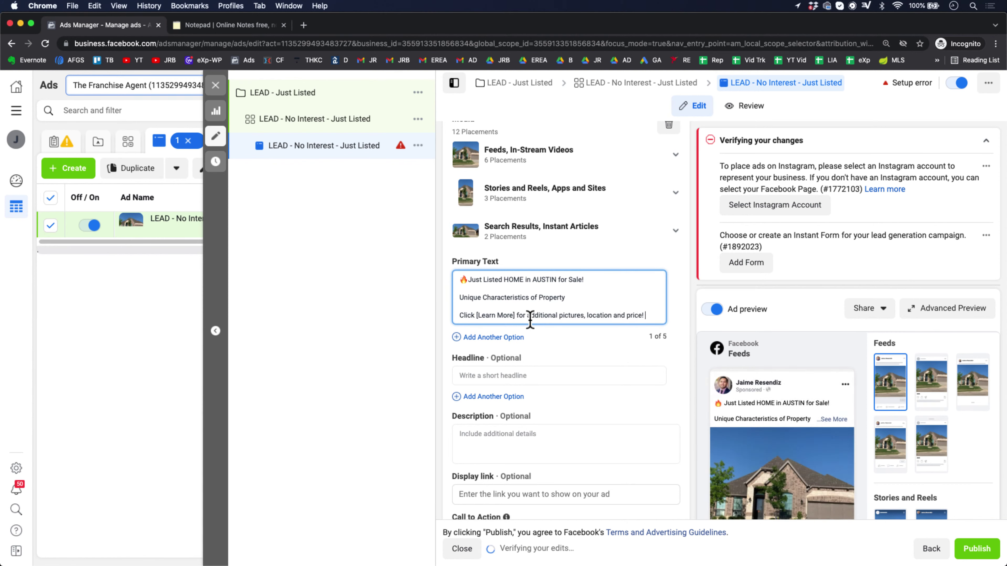
click(613, 314)
text(, view,)
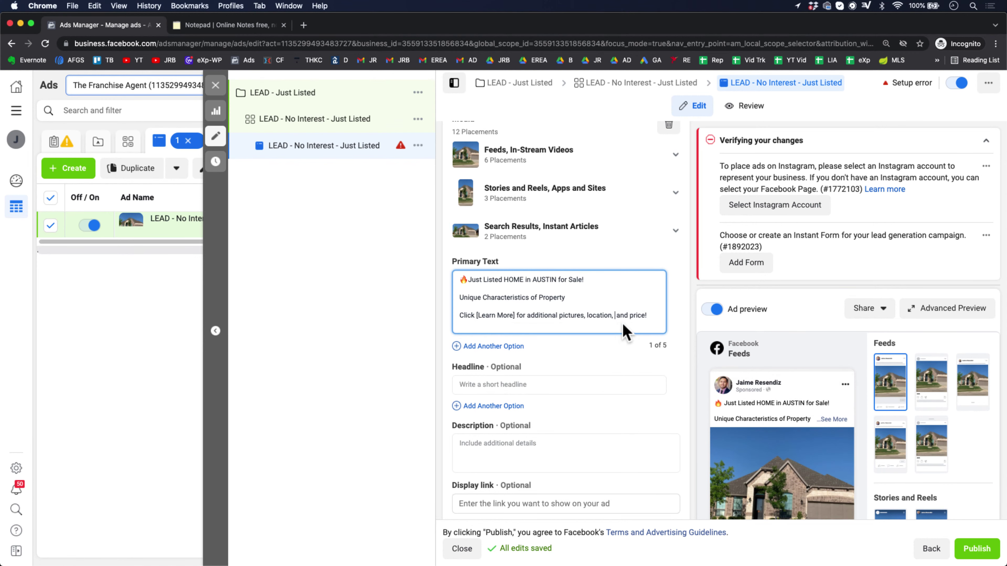
key(BackSpace)
key(BackSpace)
key(BackSpace)
text(irtual tour)
click(561, 297)
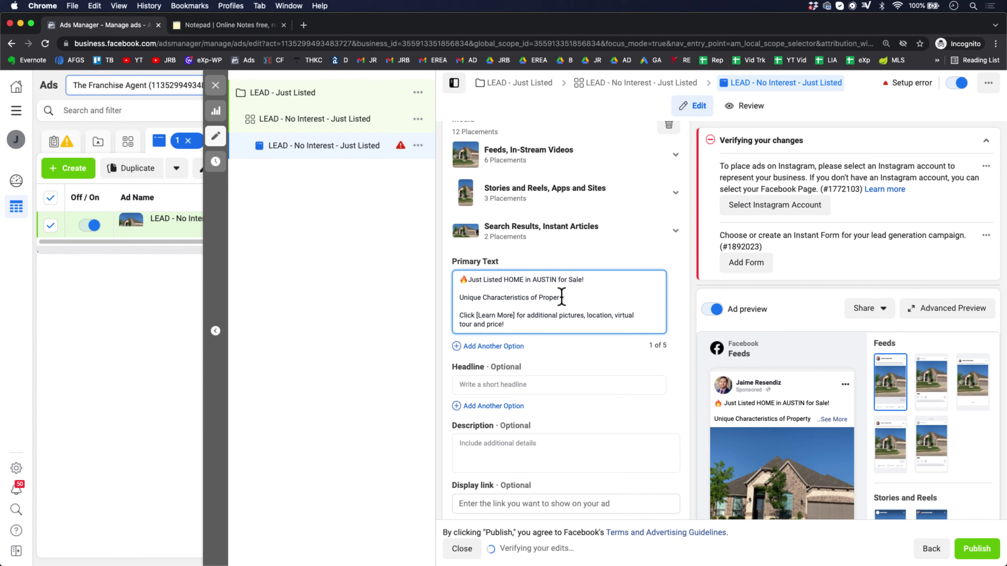
Step: Review the headline, property characteristics and call-to-action lines of the ad's Primary Text
double_click(484, 279)
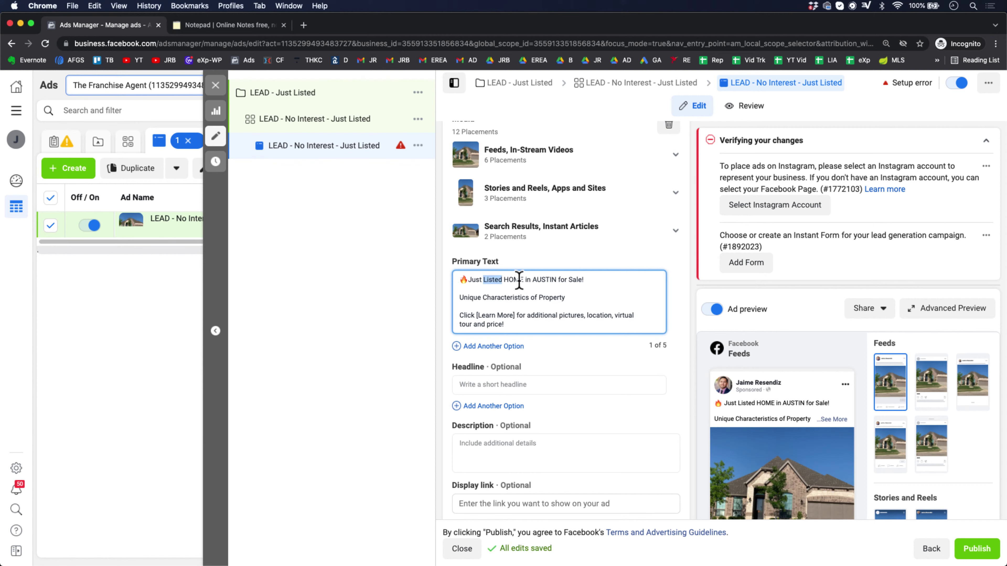
triple_click(468, 298)
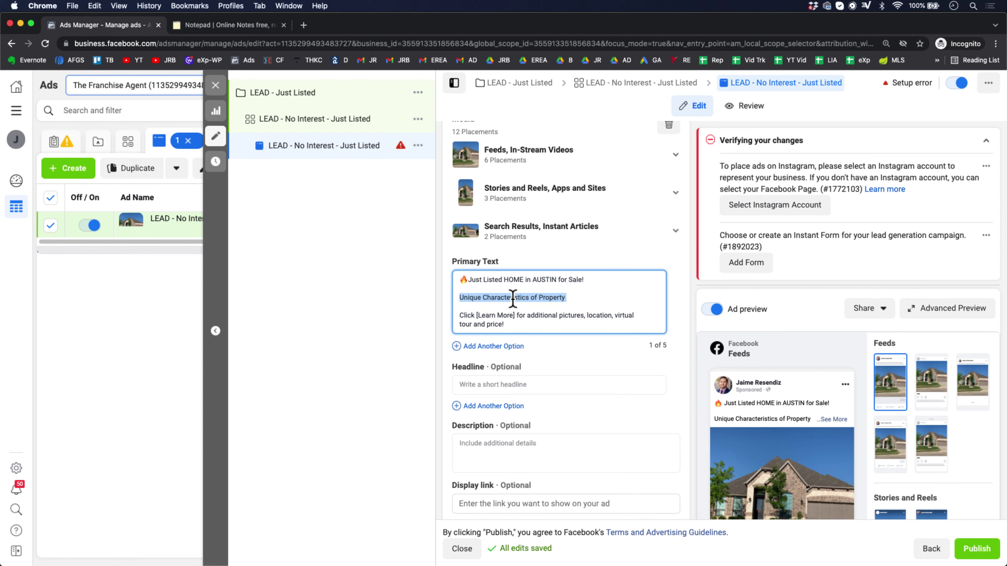
click(573, 293)
click(470, 296)
triple_click(470, 296)
triple_click(546, 297)
double_click(546, 297)
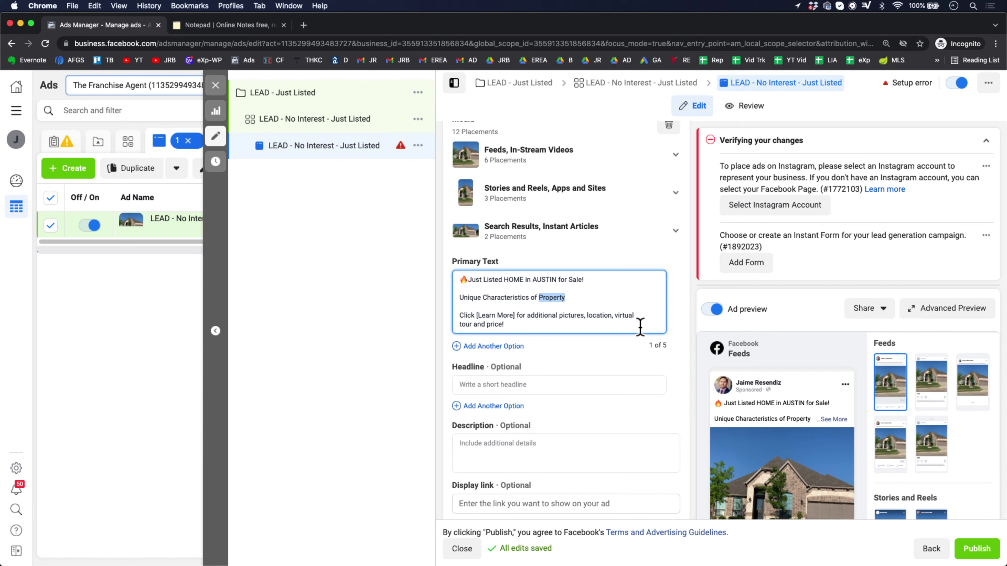
triple_click(489, 298)
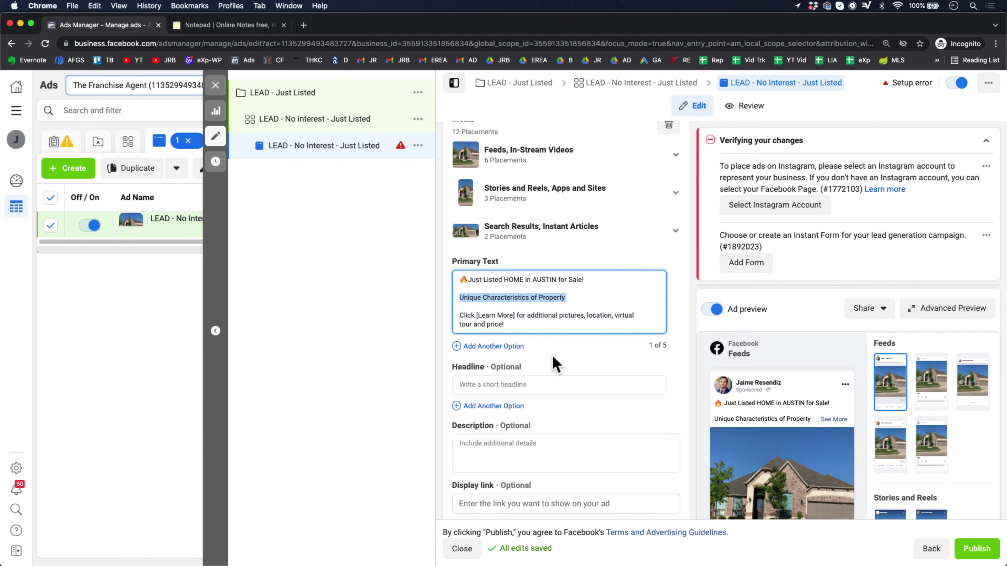
click(576, 302)
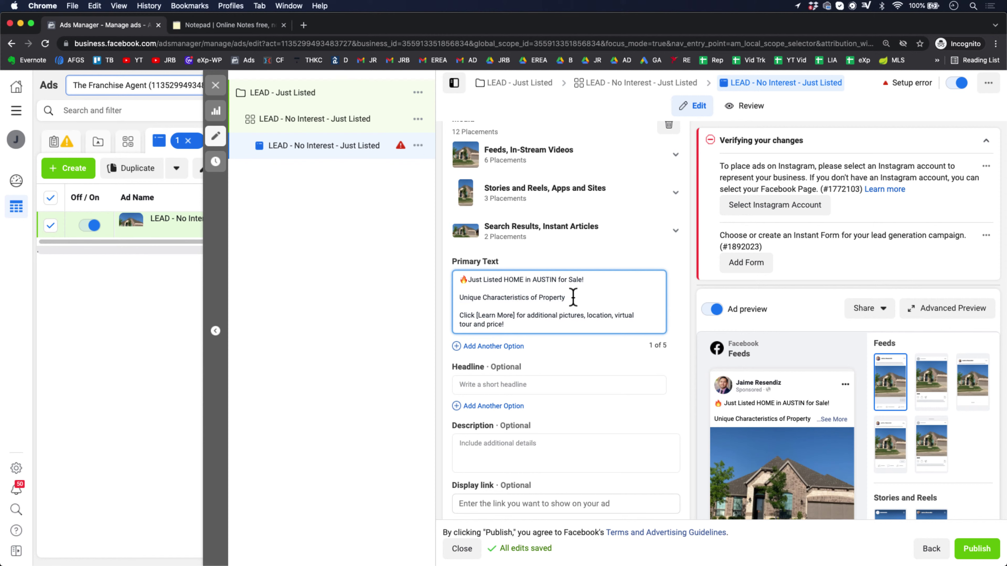
drag(570, 298, 459, 300)
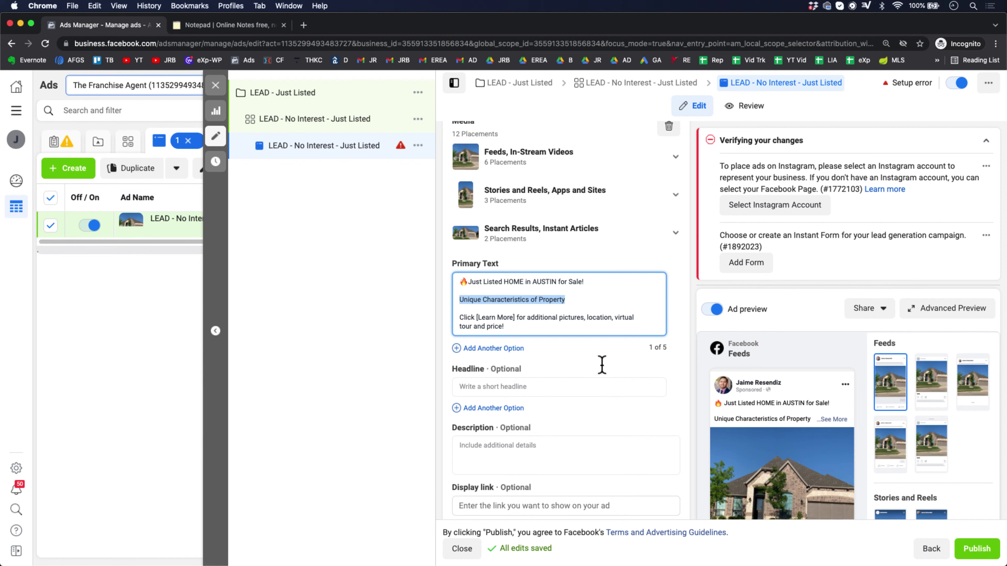
click(584, 302)
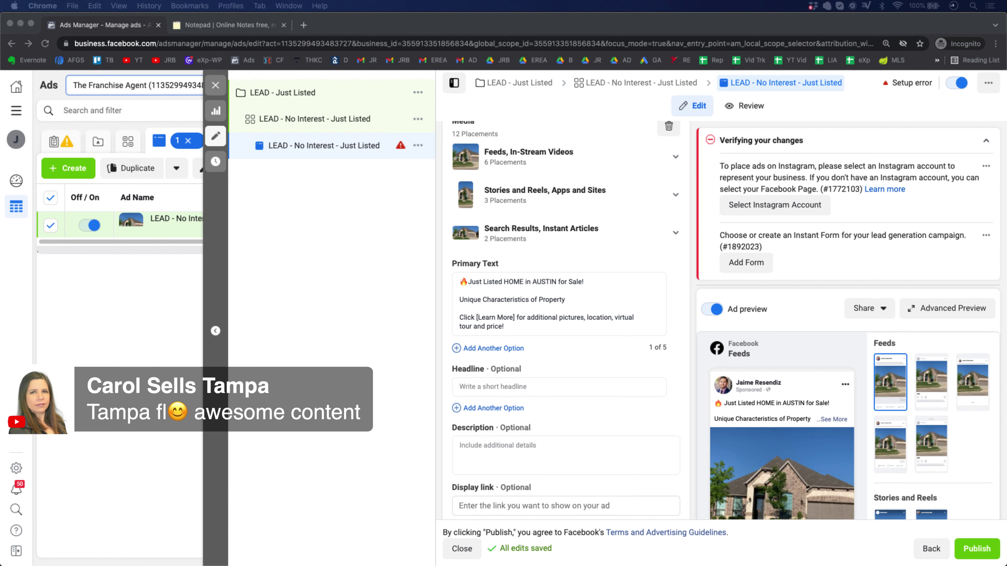
click(550, 286)
drag(525, 324, 439, 282)
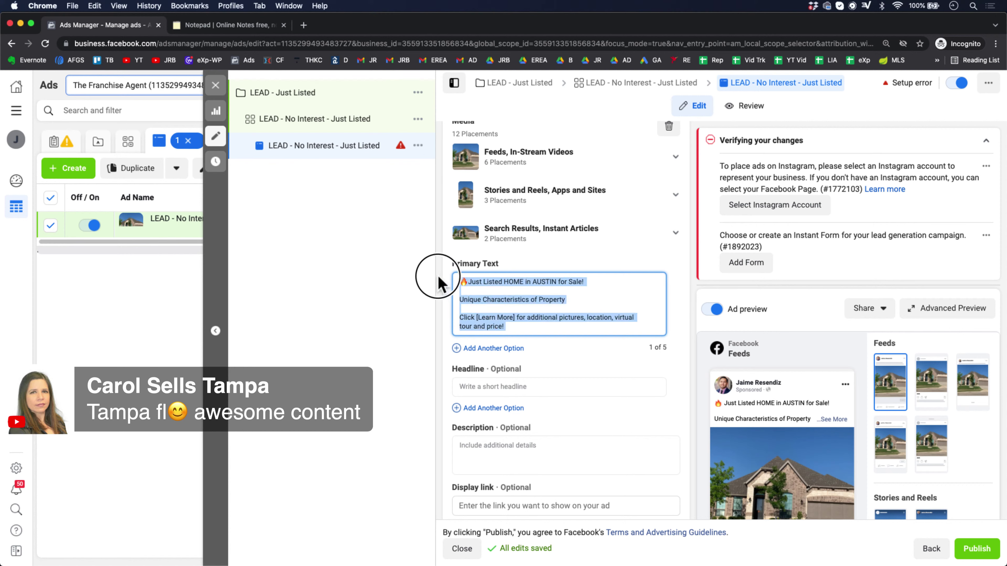
click(517, 307)
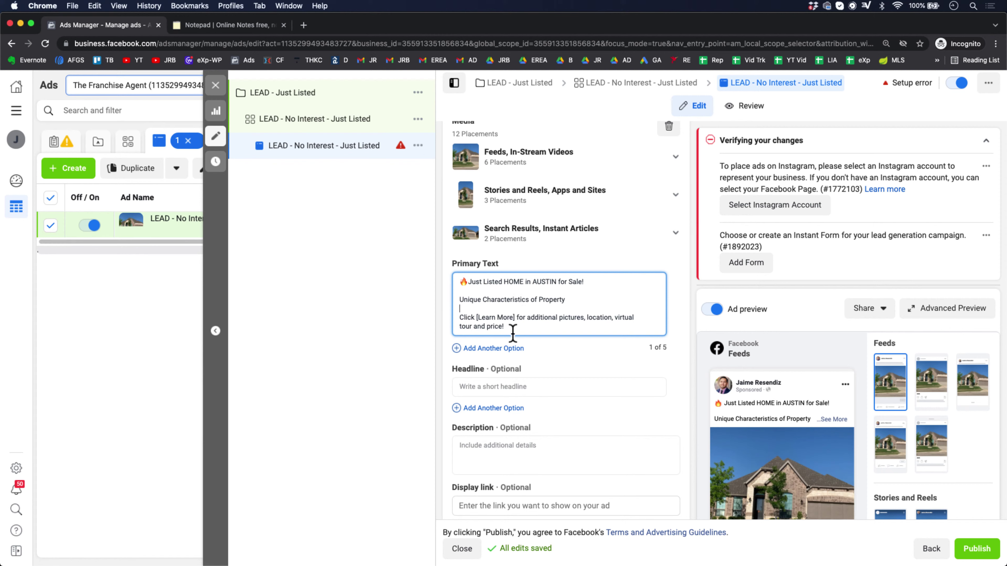
drag(511, 329, 446, 282)
click(498, 288)
double_click(513, 282)
key(super+c)
key(BackSpace)
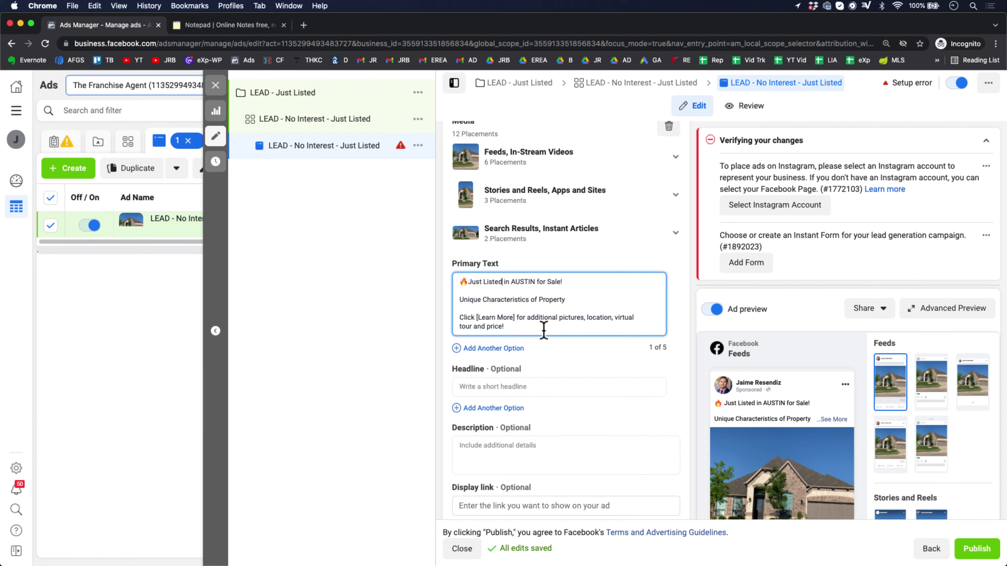
key(super+v)
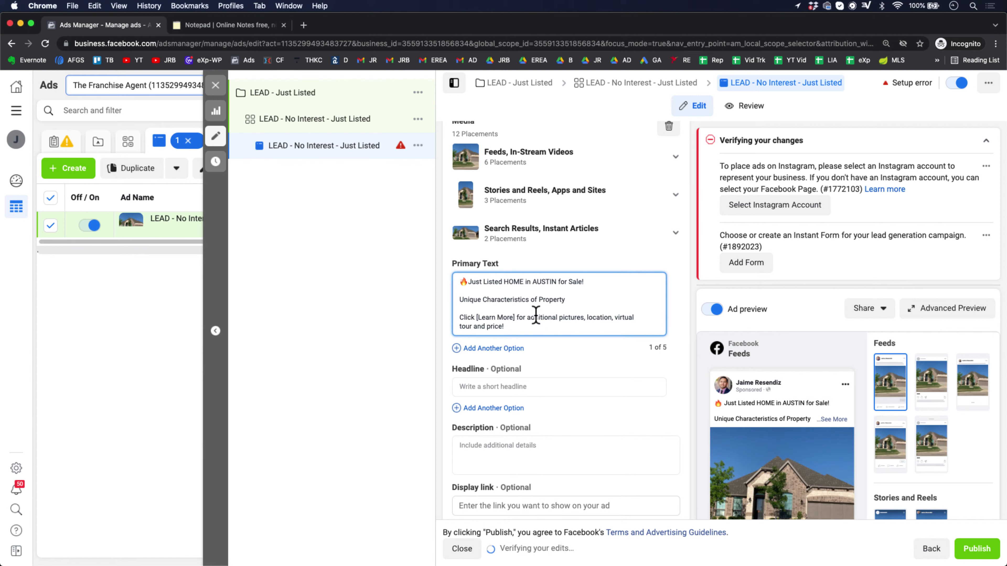
click(519, 326)
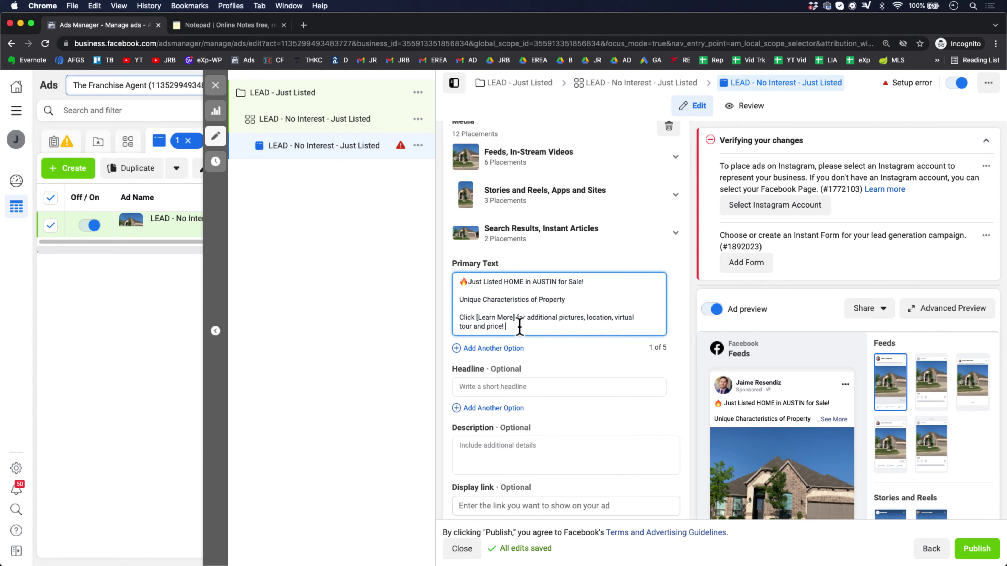
click(516, 284)
double_click(515, 284)
drag(521, 333, 452, 281)
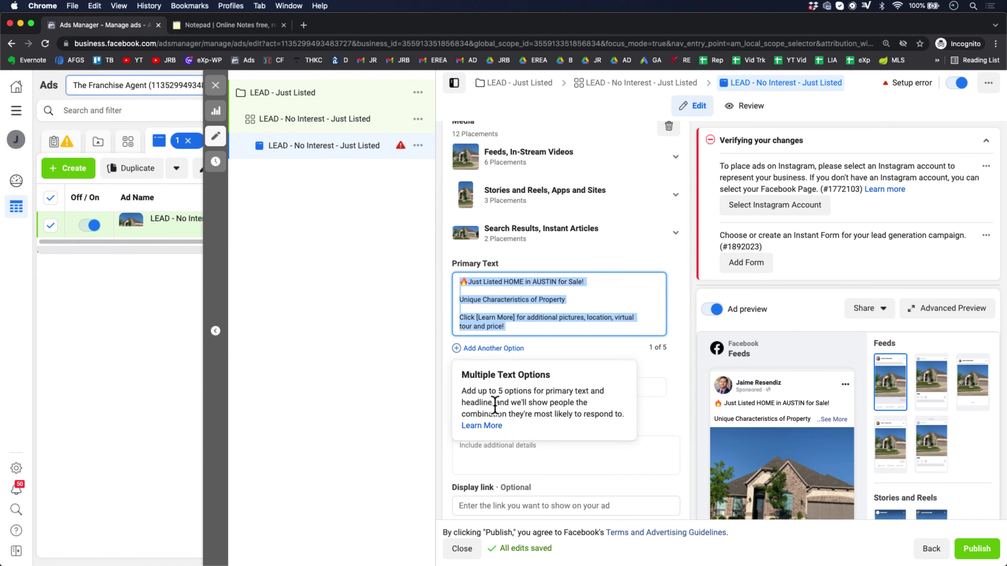
Step: Enter "Just Listed Austin Home" as the ad headline
click(655, 385)
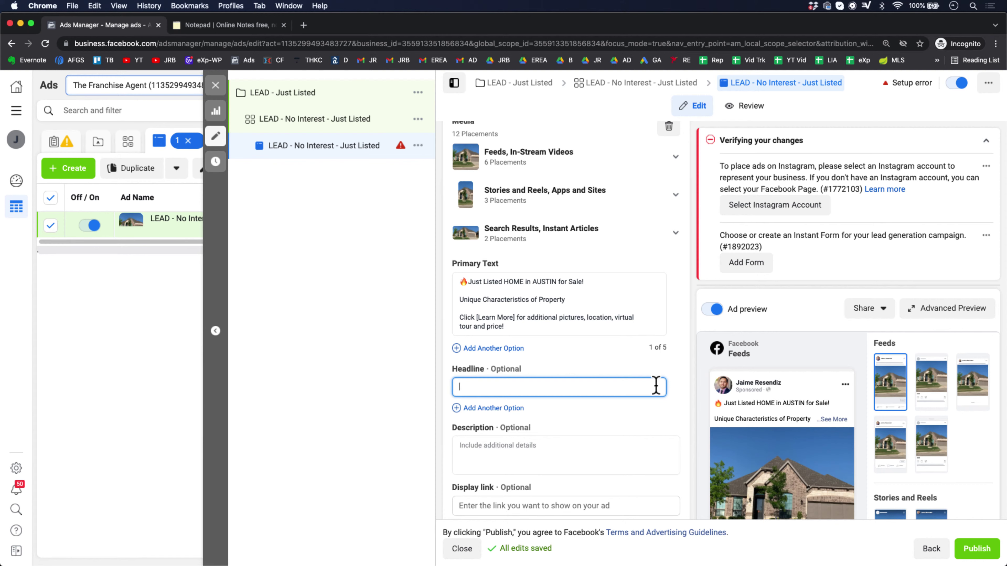
text(+4)
key(BackSpace)
key(BackSpace)
text(Just Listed Austin Home)
Step: Enter "Will NOT Last" as the ad description
click(576, 445)
text(Will no)
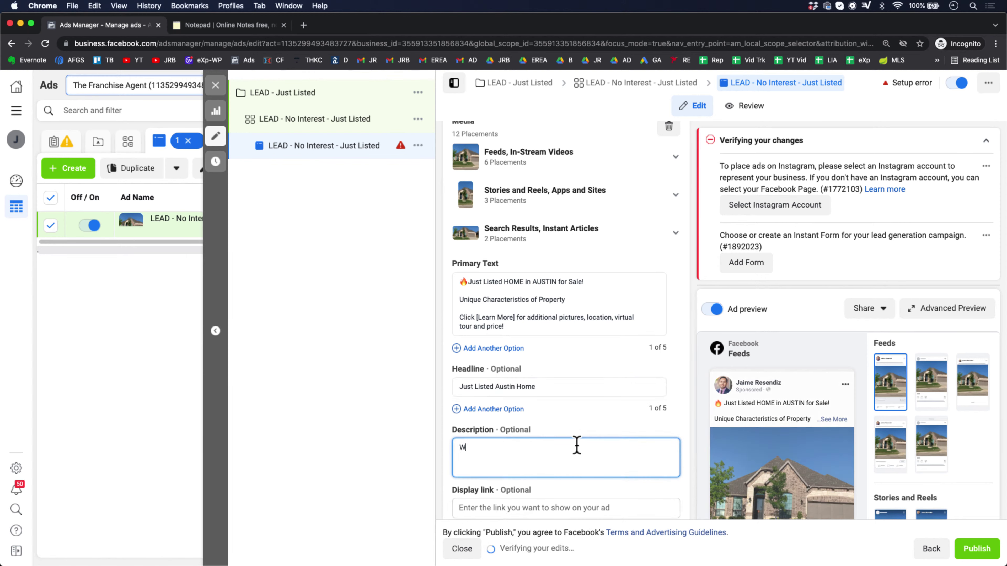
key(BackSpace)
key(BackSpace)
text(NOT Last)
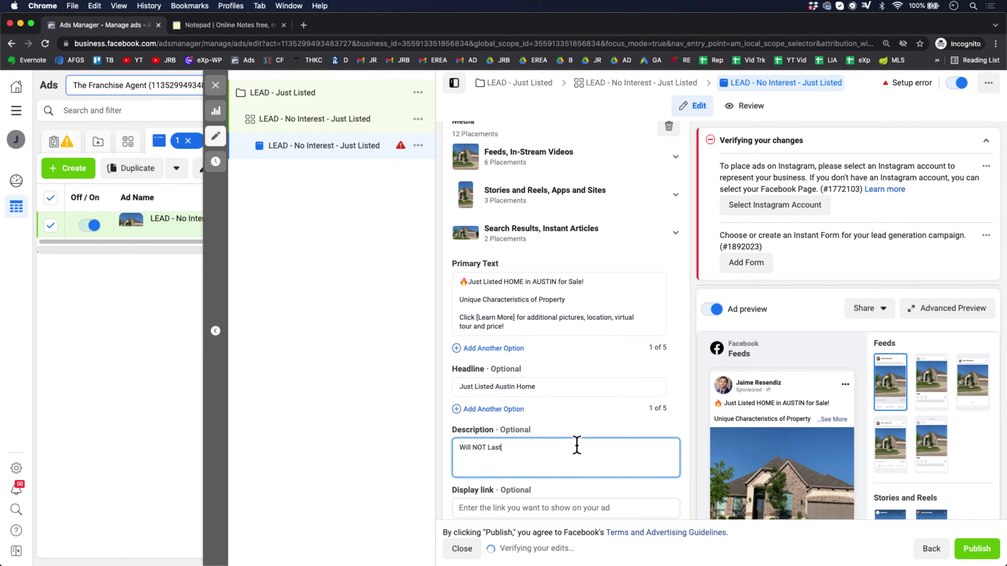
Step: Expand the full text in the ad preview and set the ad's call to action to Learn More
scroll(576, 445, down, 5)
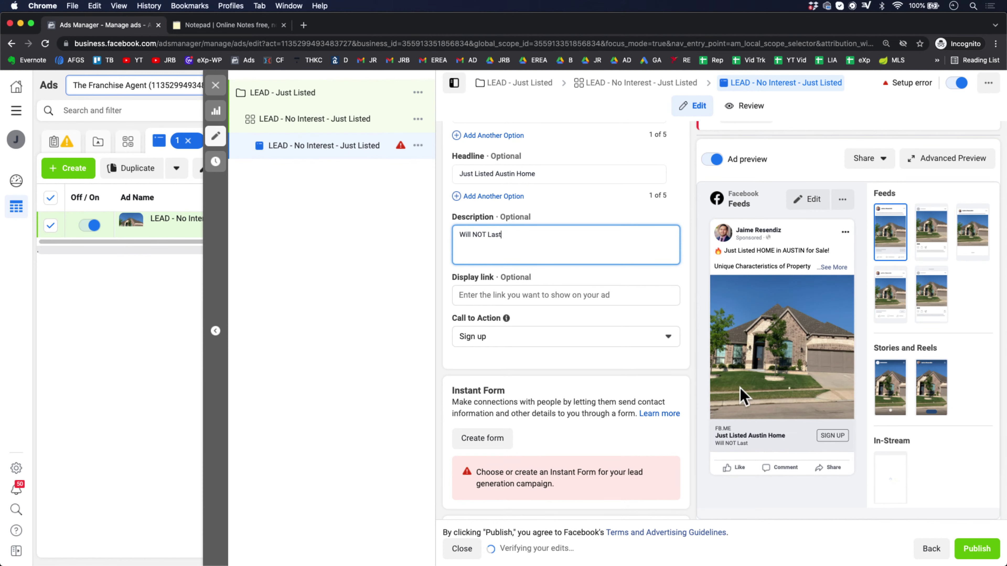
click(834, 268)
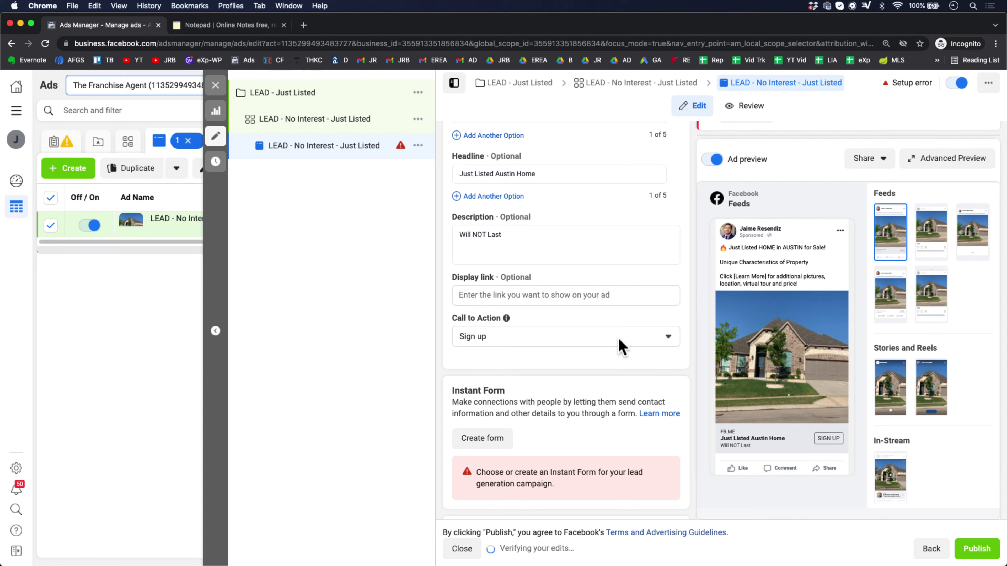
click(584, 338)
click(501, 480)
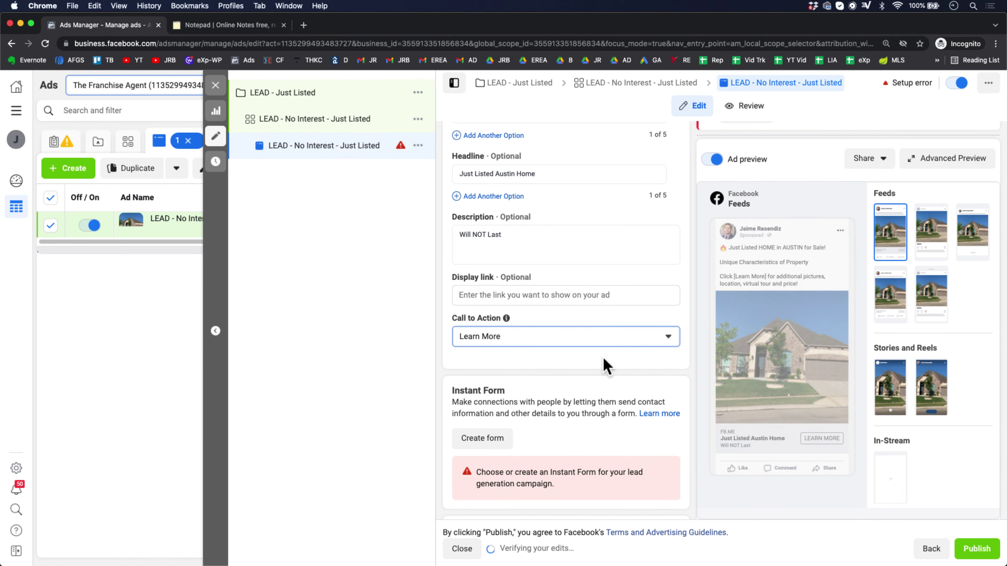
click(546, 339)
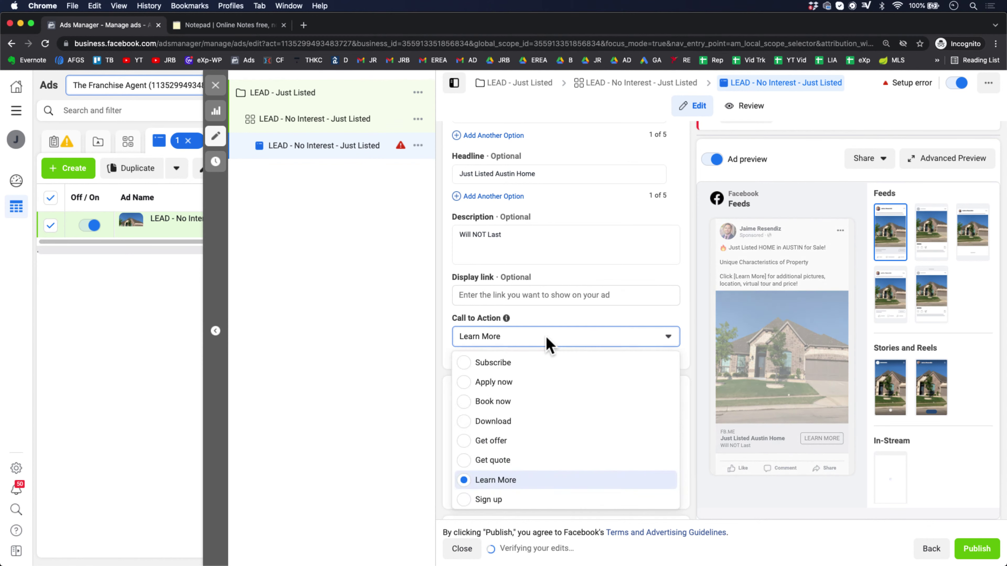
click(682, 300)
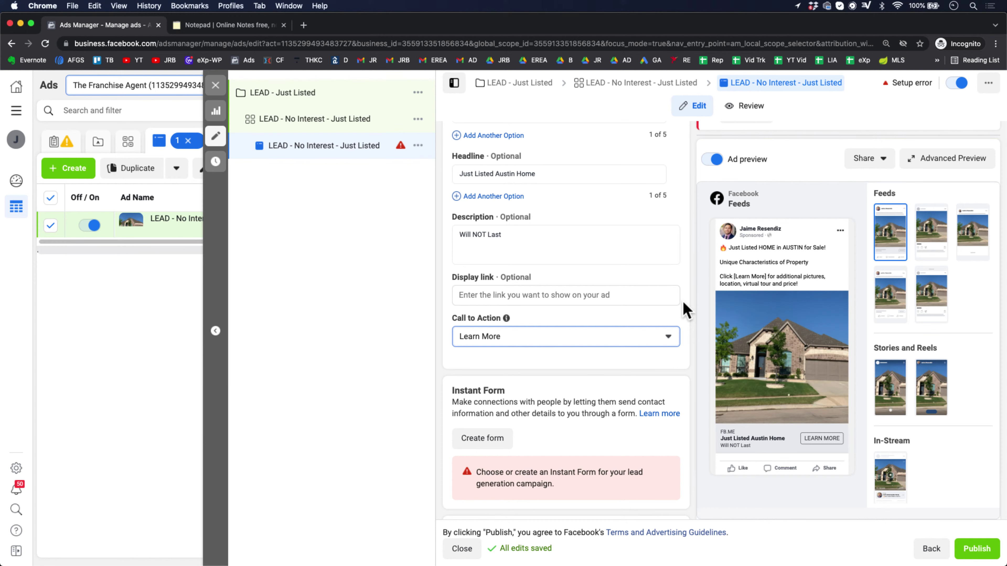
Step: Start creating an Instant Form for the ad and continue past the credit, employment or housing notice
scroll(682, 300, down, 2)
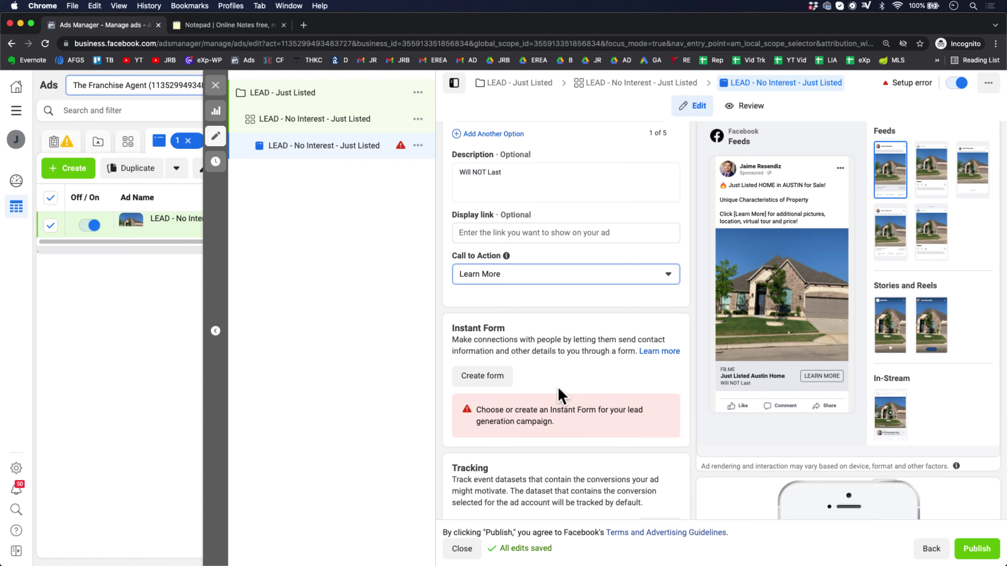
scroll(558, 394, up, 3)
scroll(559, 394, up, 10)
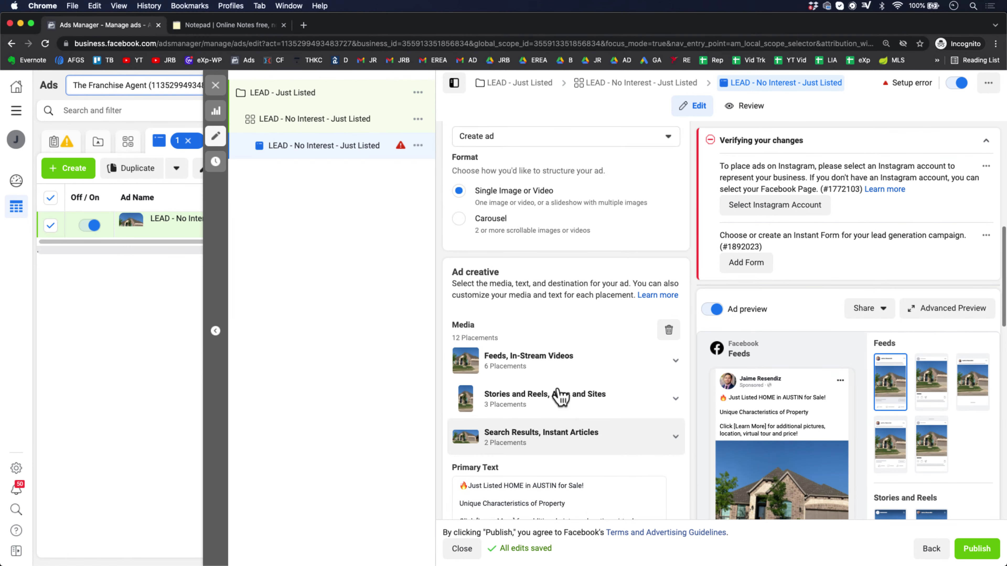
scroll(559, 395, down, 10)
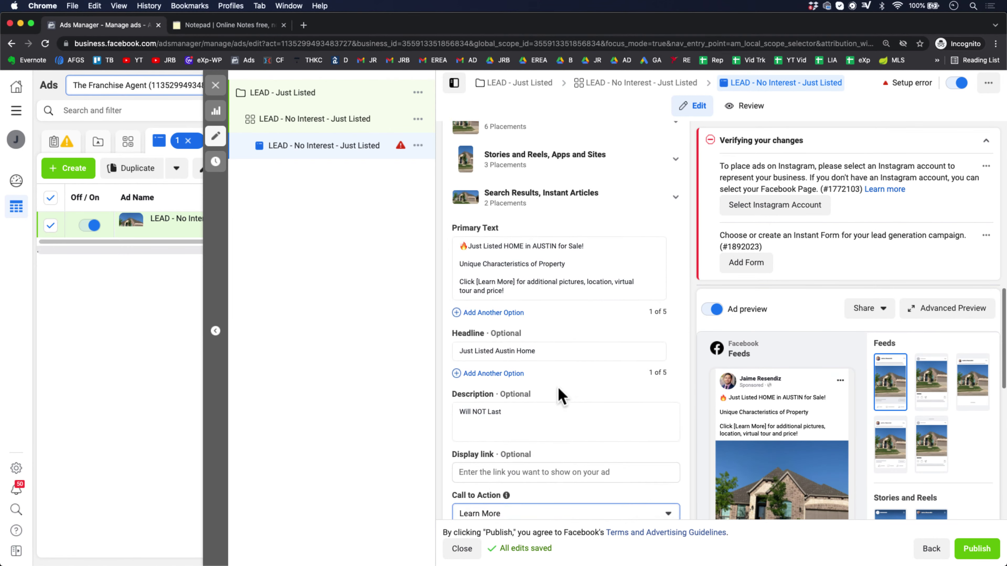
scroll(559, 395, down, 10)
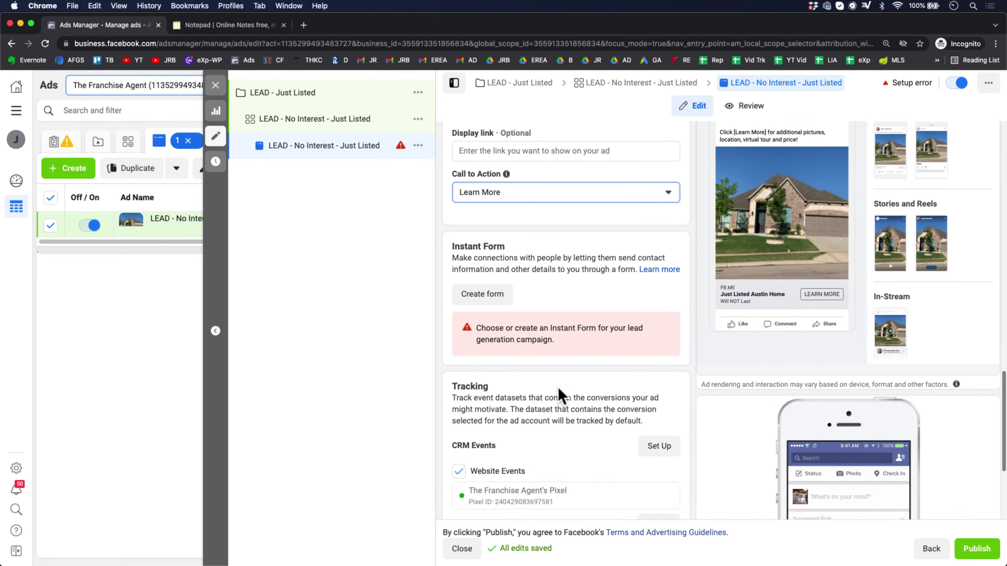
scroll(547, 377, up, 3)
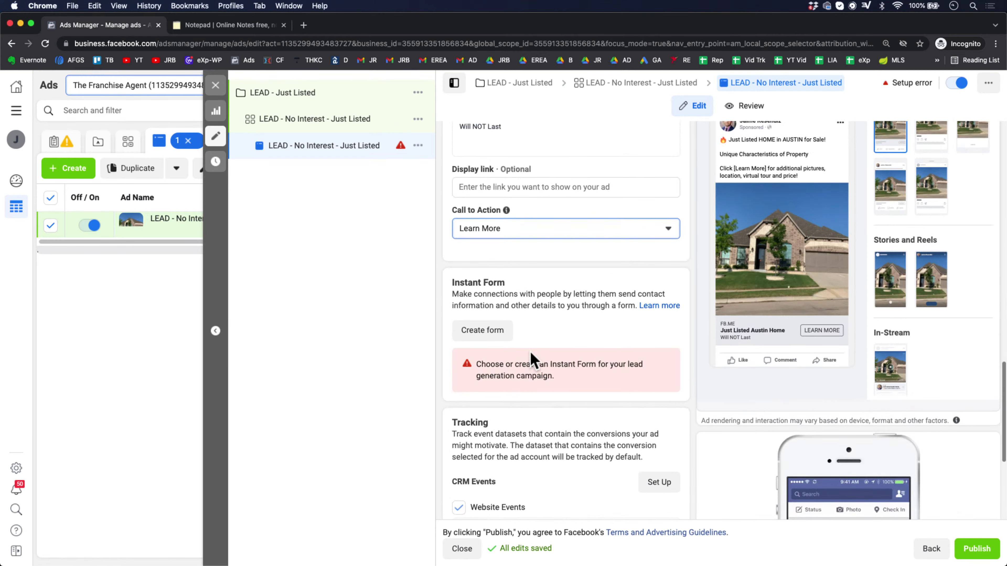
click(480, 330)
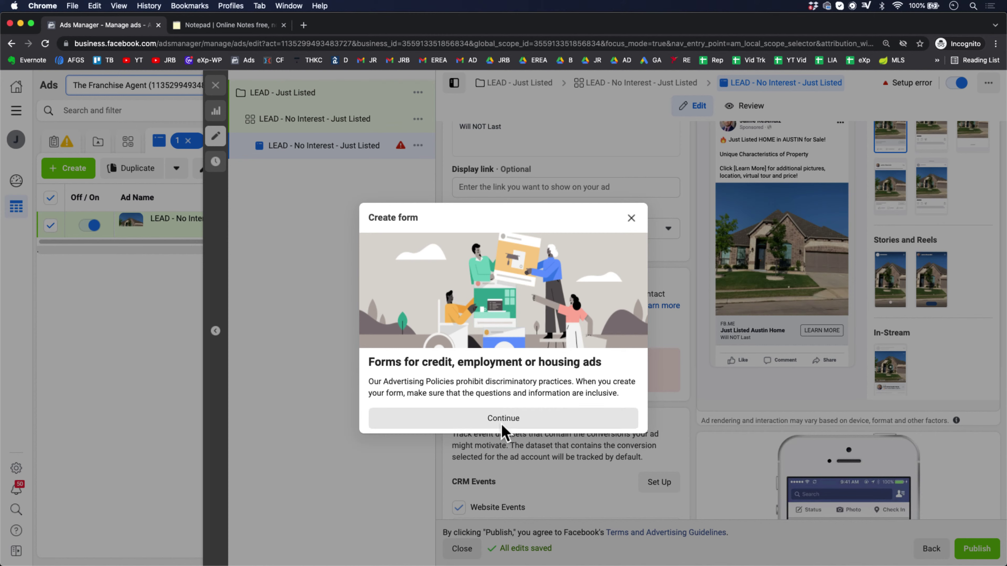
click(543, 420)
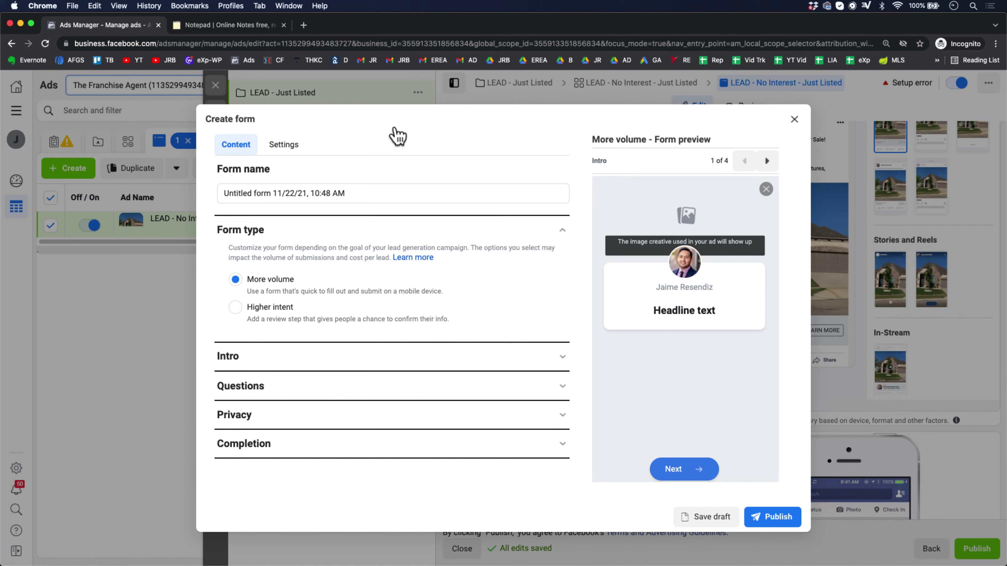
Step: Set the form's sharing to Open so that anyone can submit it
click(286, 148)
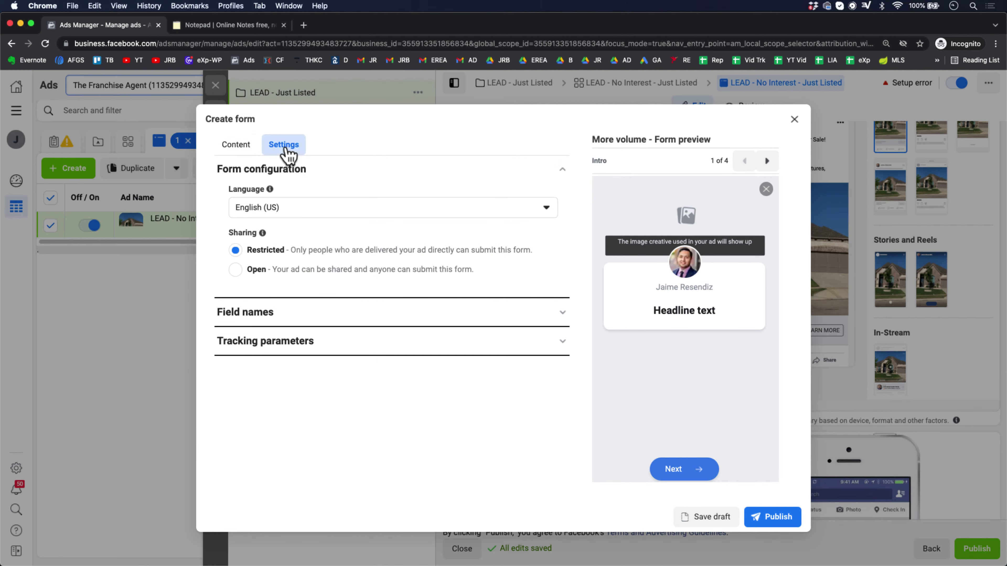
click(251, 269)
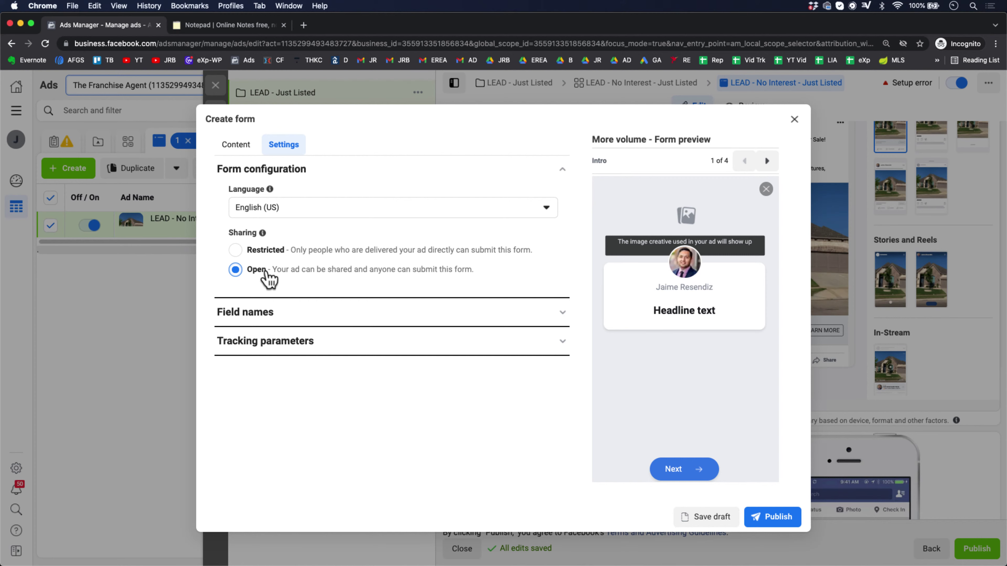
click(249, 149)
click(276, 147)
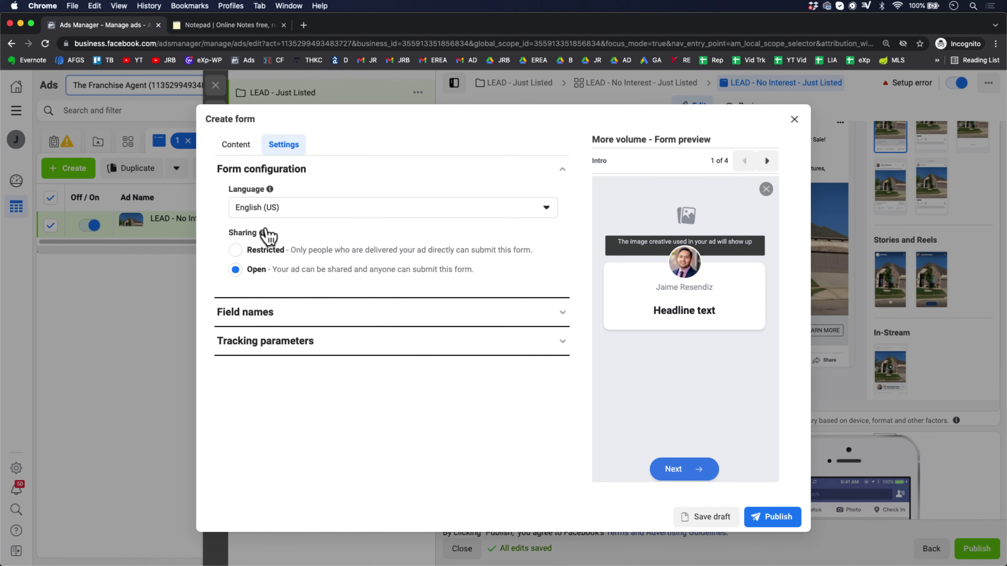
Step: Examine the form's tracking parameters and field names settings
click(273, 317)
click(351, 349)
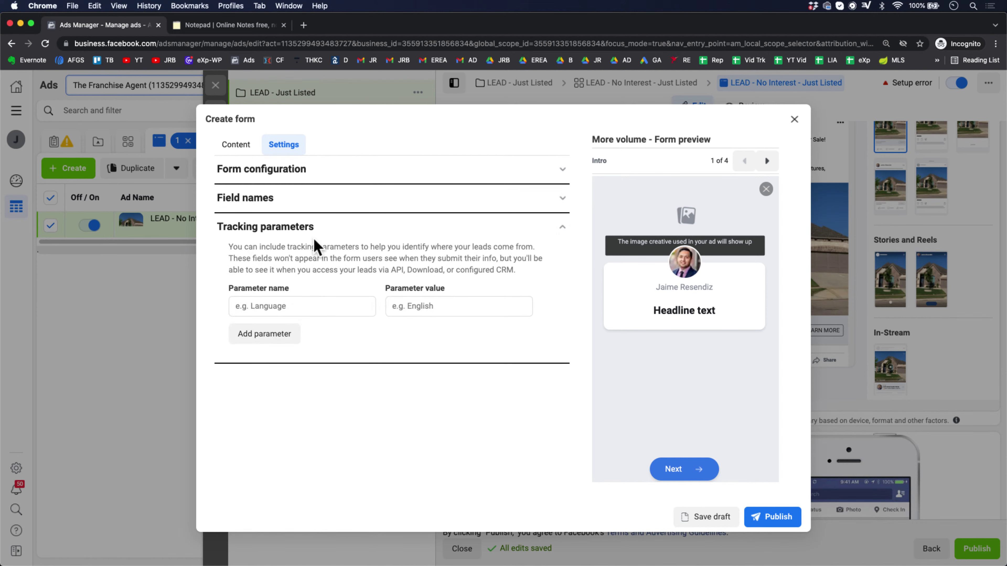
click(289, 204)
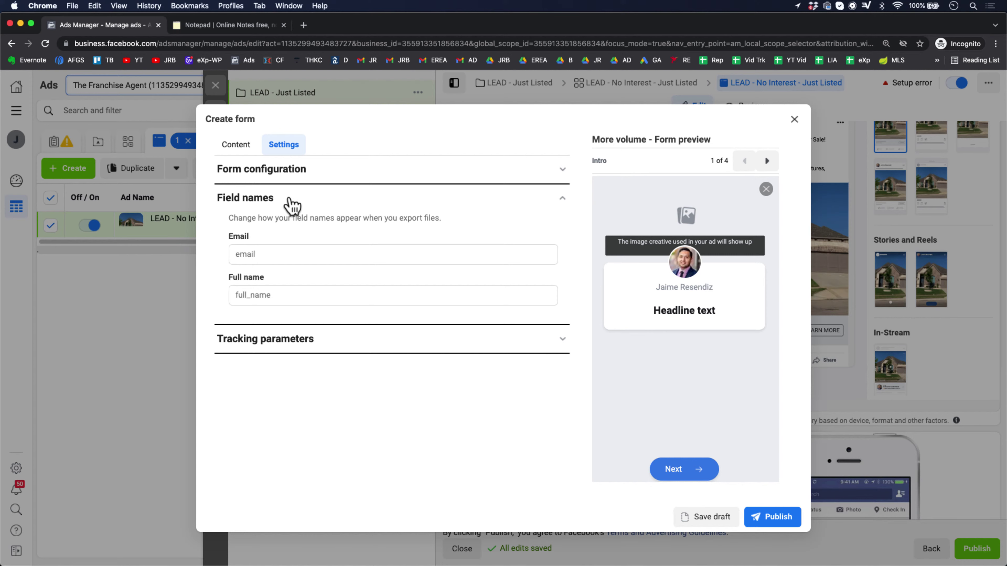
Step: Return to the form's content and page through all four screens of the form preview, ending back at the intro
click(244, 153)
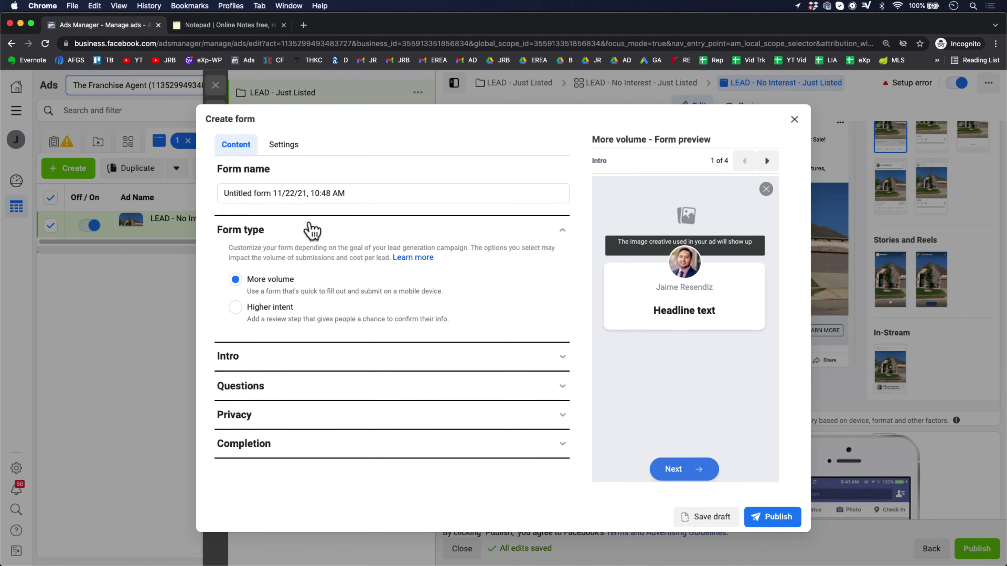
triple_click(295, 195)
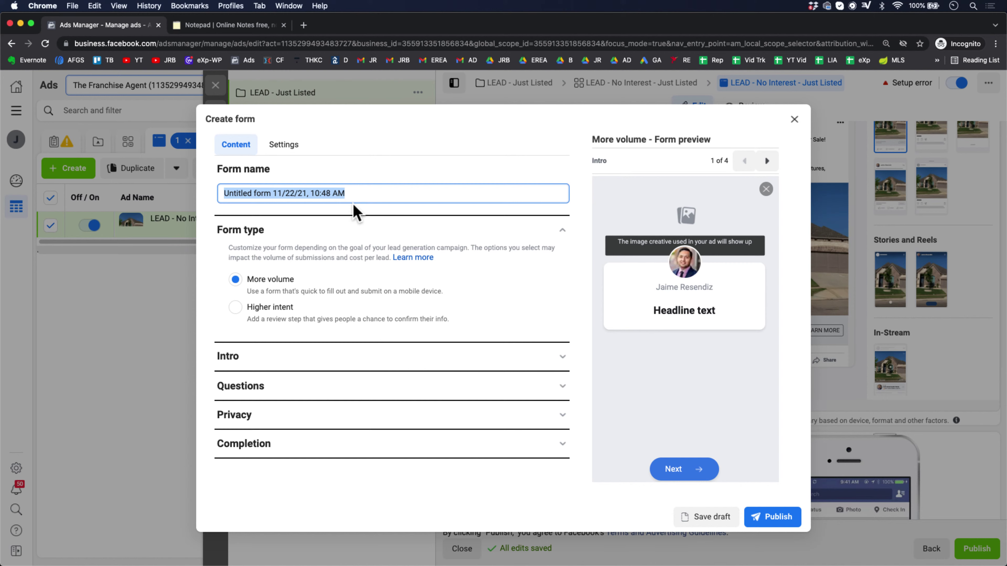
click(767, 160)
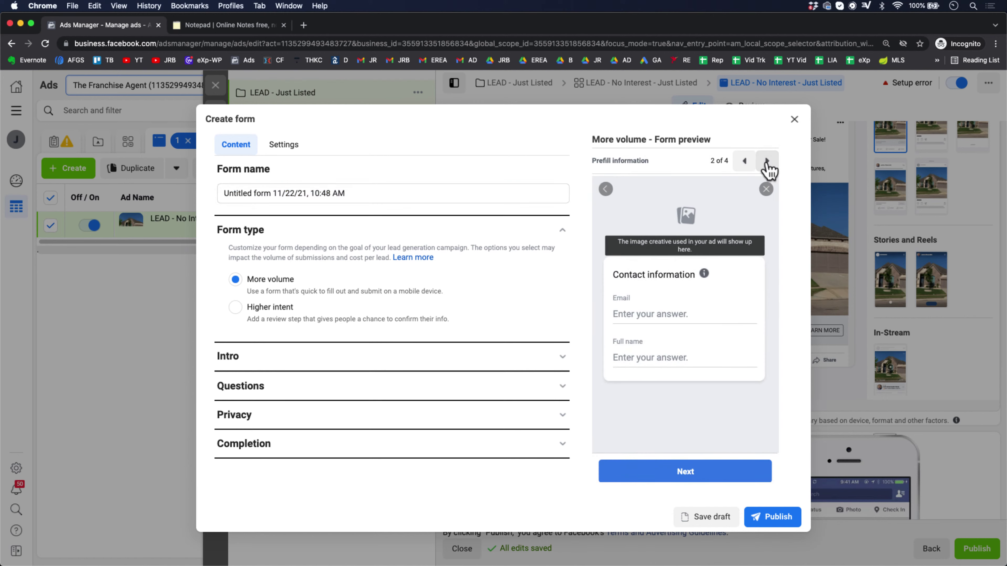
click(767, 160)
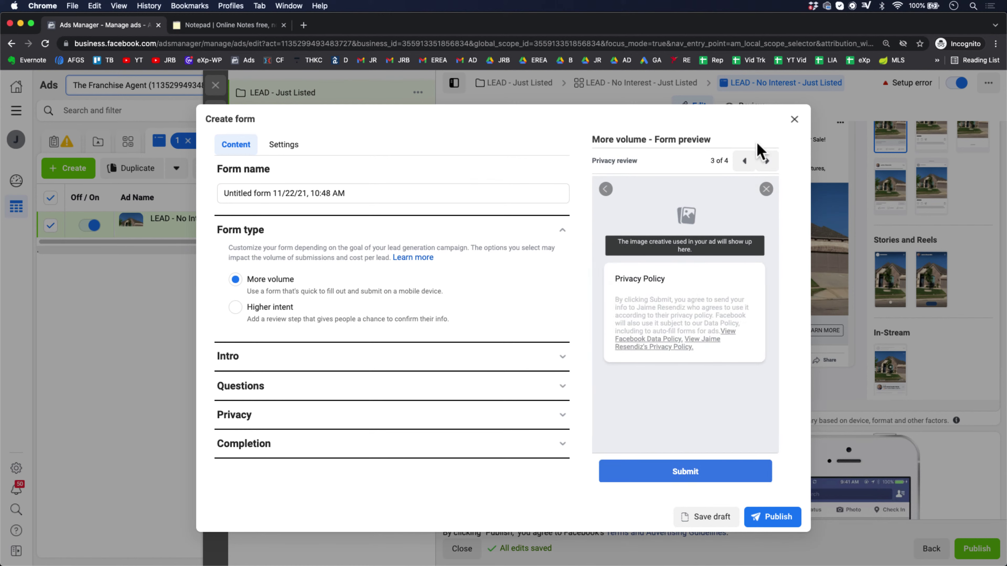
click(767, 161)
click(744, 161)
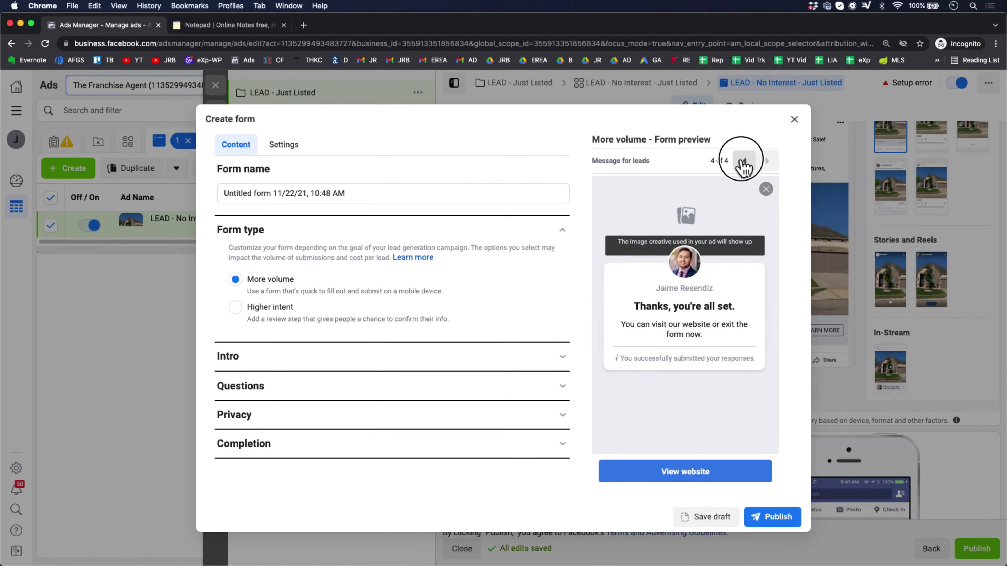
click(744, 161)
click(744, 161)
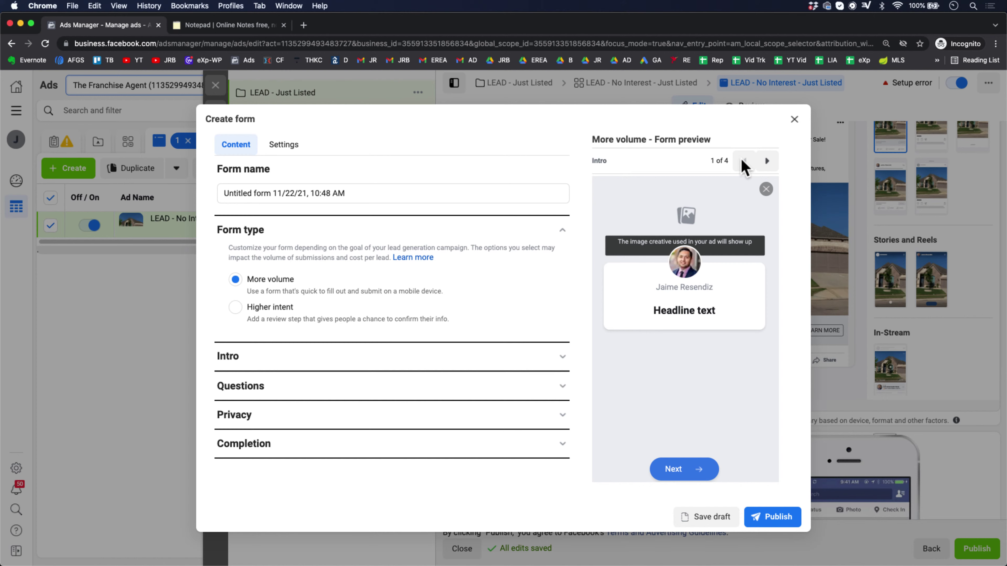
Step: Replace the default form name with "Just Listed - Austin"
triple_click(469, 189)
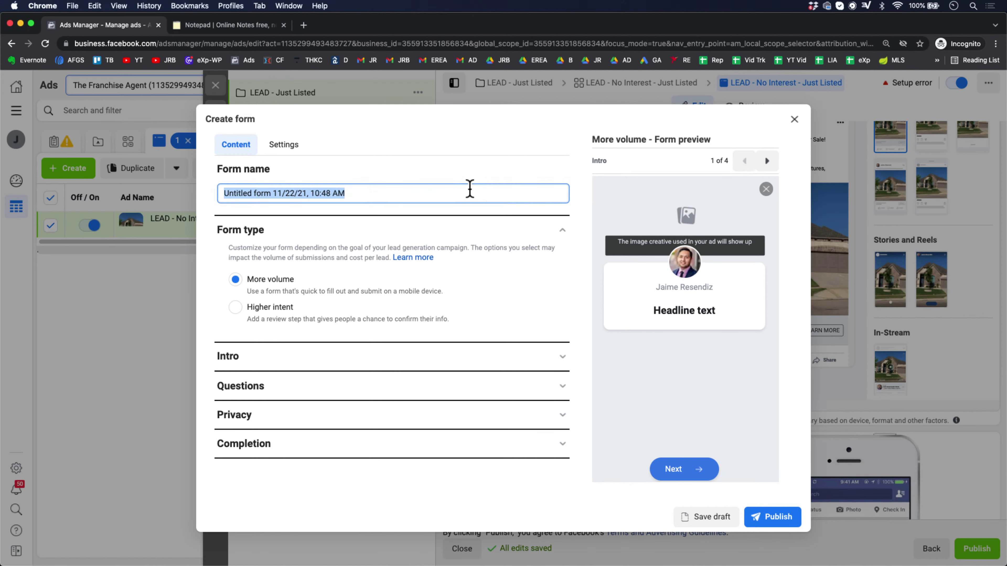
drag(321, 193, 327, 195)
triple_click(327, 195)
text(all)
key(BackSpace)
key(BackSpace)
key(BackSpace)
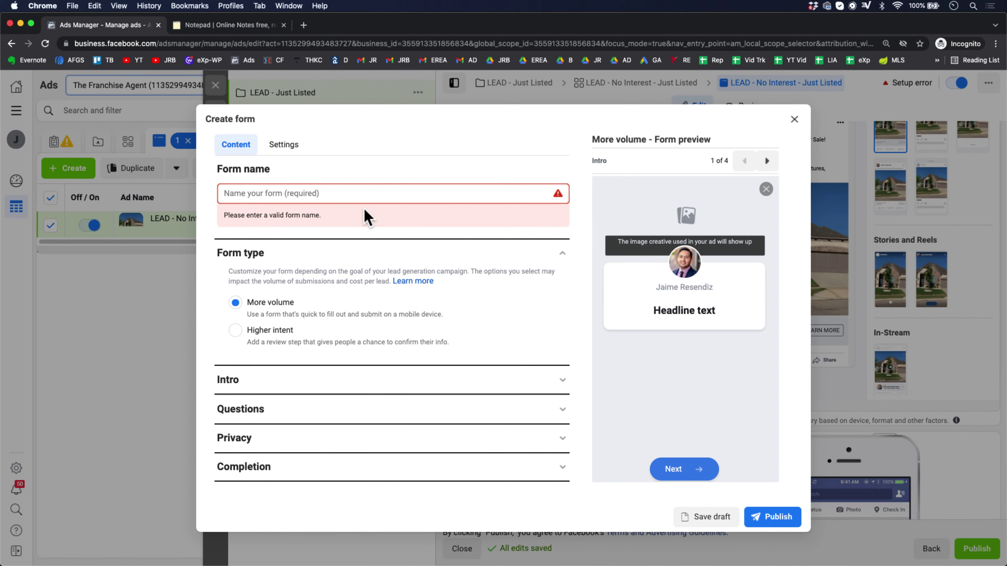
text(Just Listed )
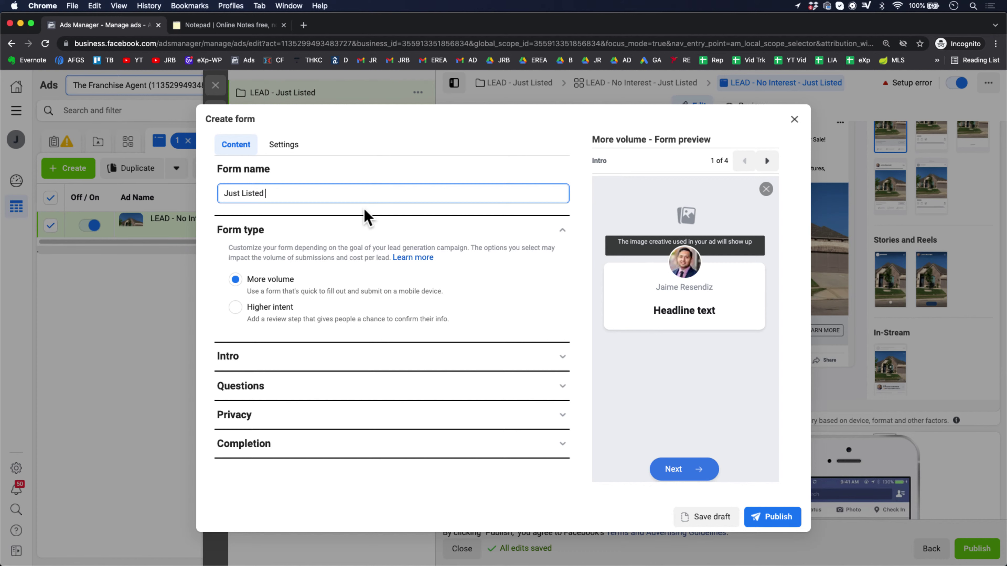
text(- Austion)
key(BackSpace)
key(BackSpace)
text(n)
Step: Try the Higher intent form type and examine its completion message and review screen in the preview
click(258, 313)
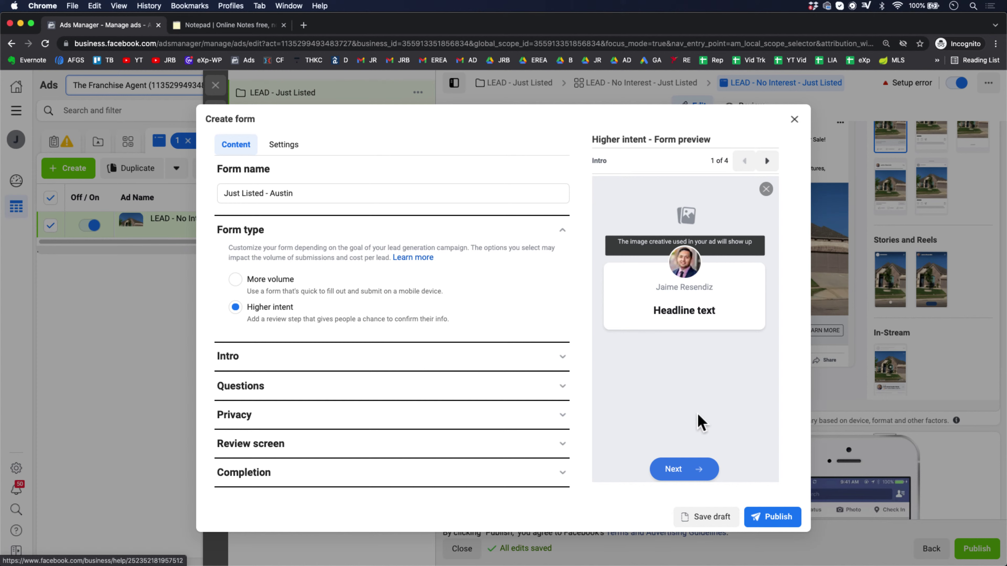
click(236, 280)
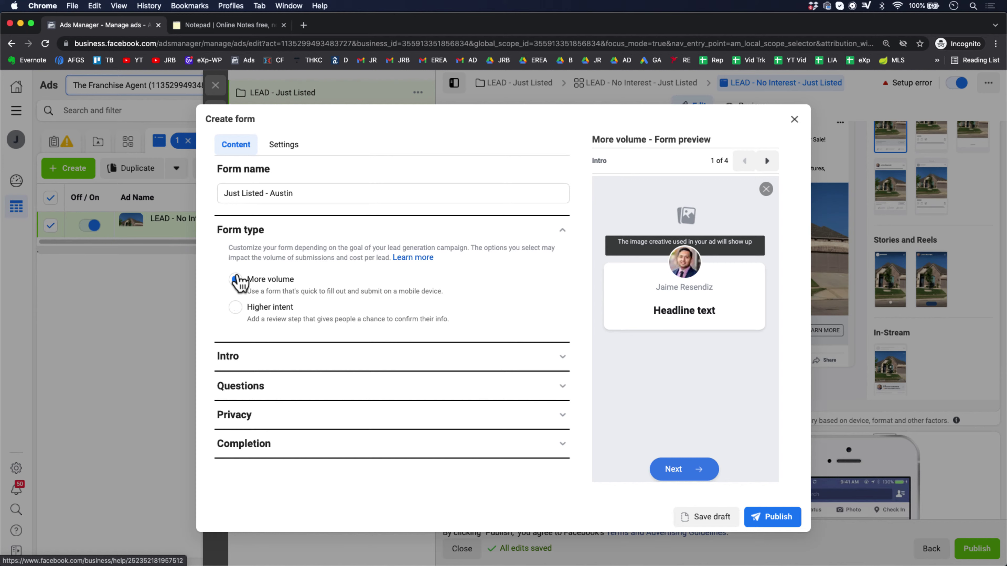
click(235, 308)
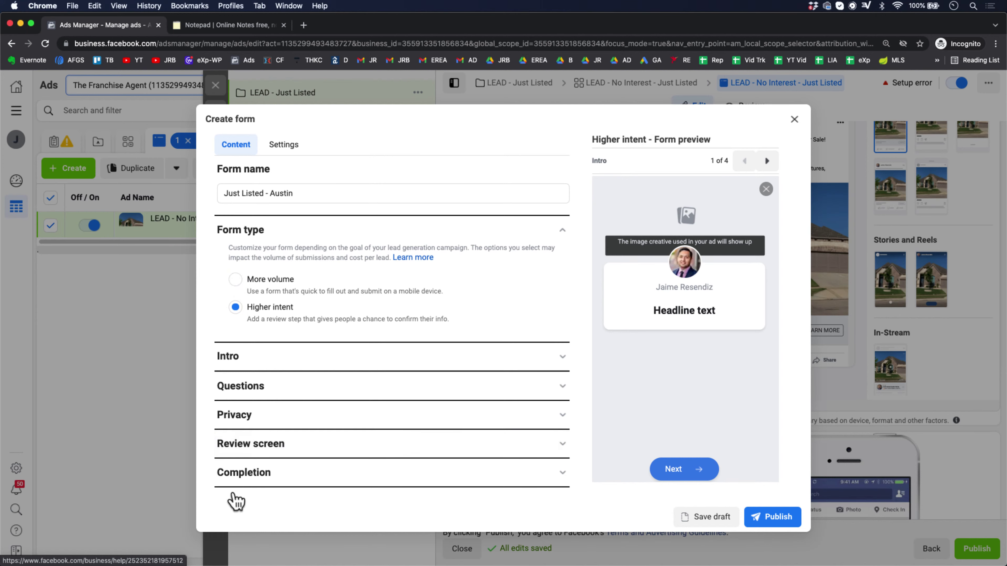
click(264, 479)
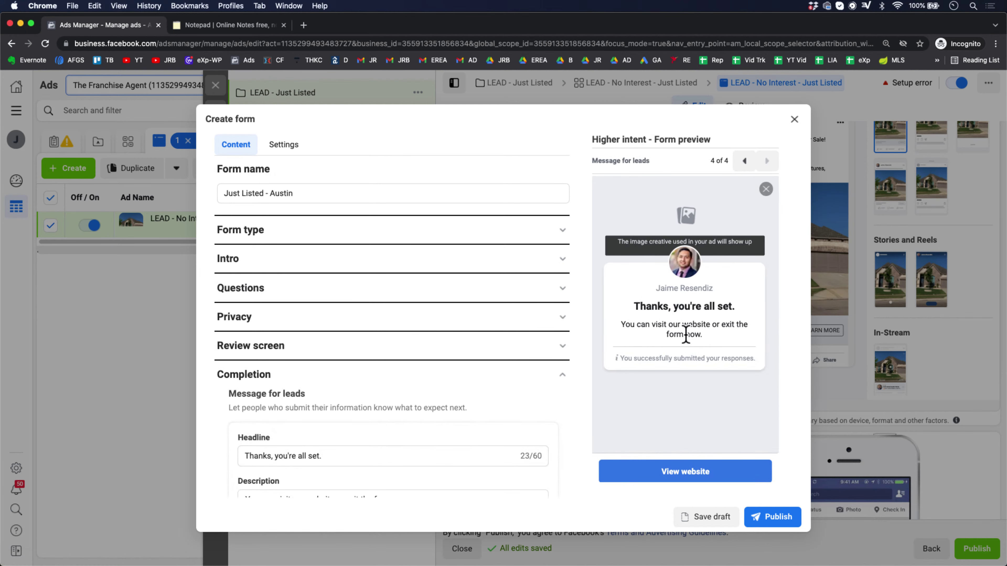
scroll(430, 452, down, 5)
scroll(430, 450, up, 5)
click(277, 346)
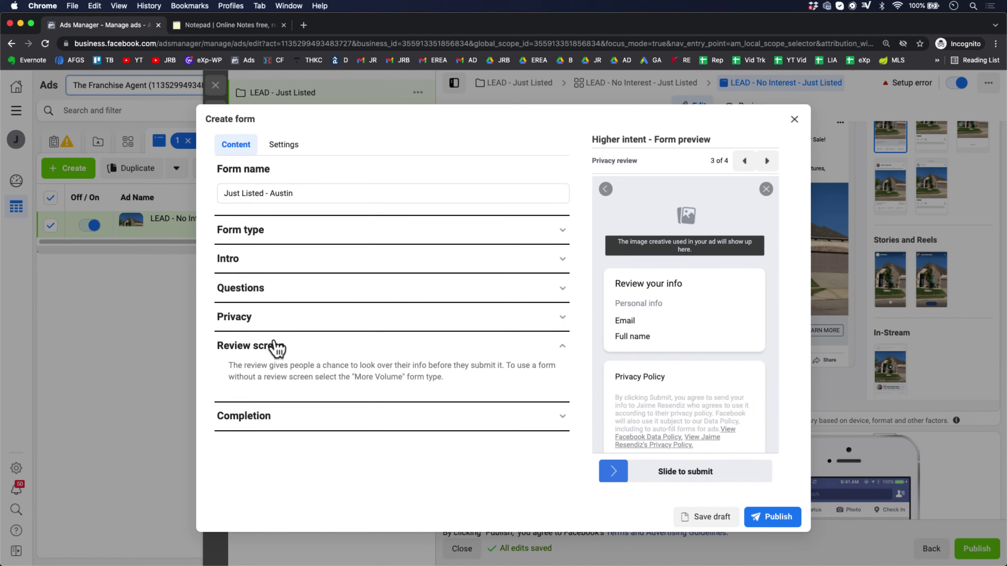
scroll(679, 332, down, 2)
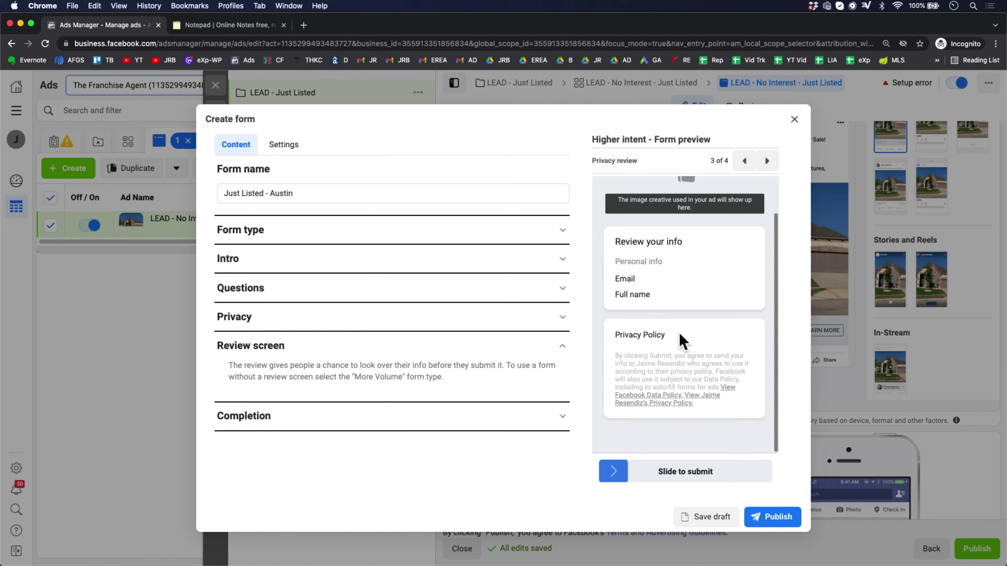
scroll(679, 331, up, 2)
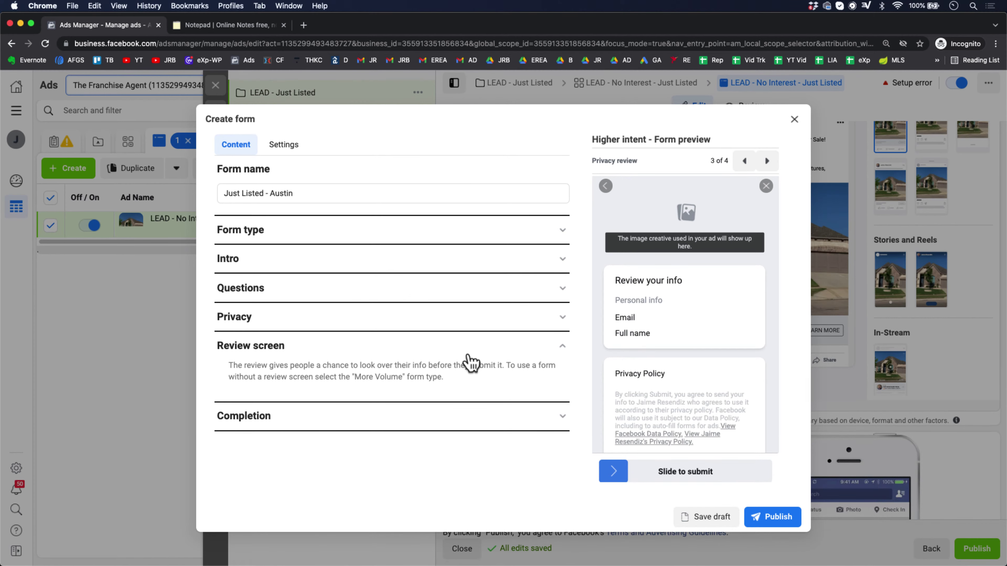
Step: Set the form type to More volume and review the intro's background image and greeting options
click(464, 234)
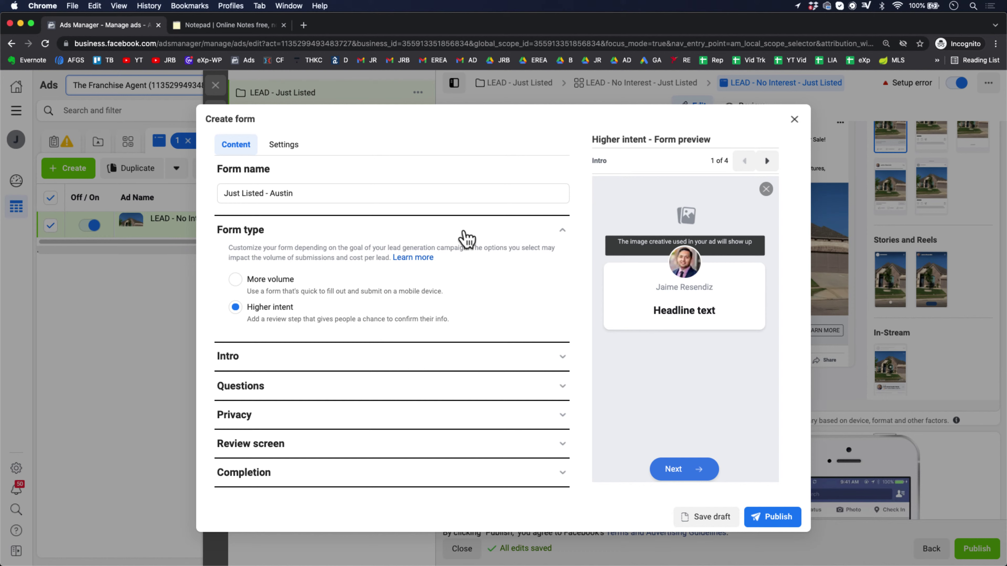
click(235, 279)
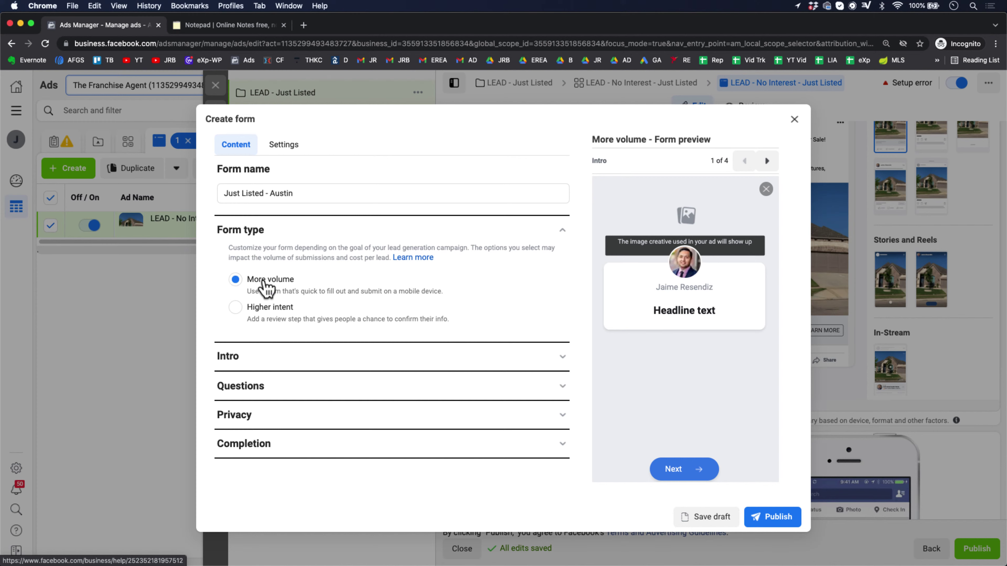
click(320, 359)
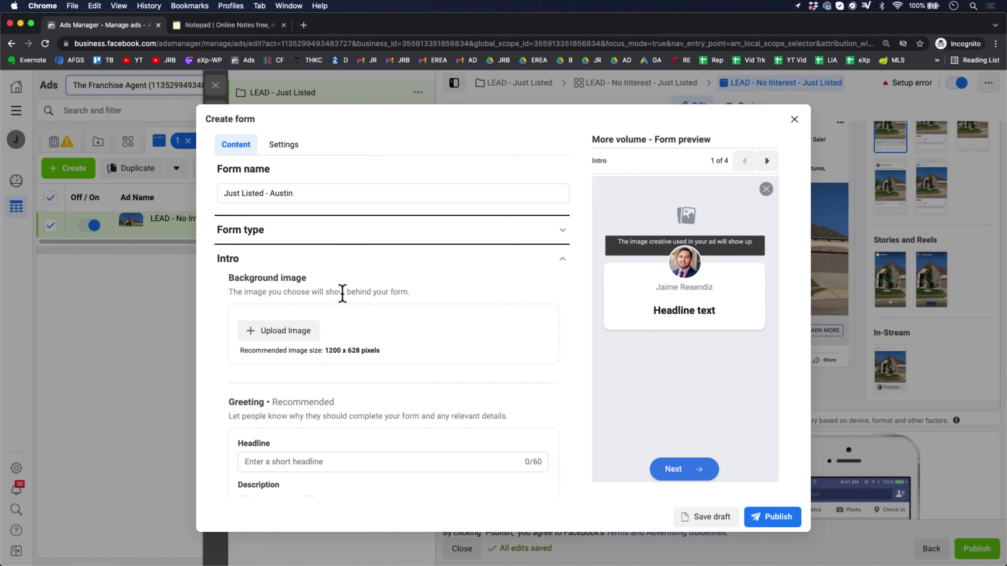
scroll(342, 293, down, 3)
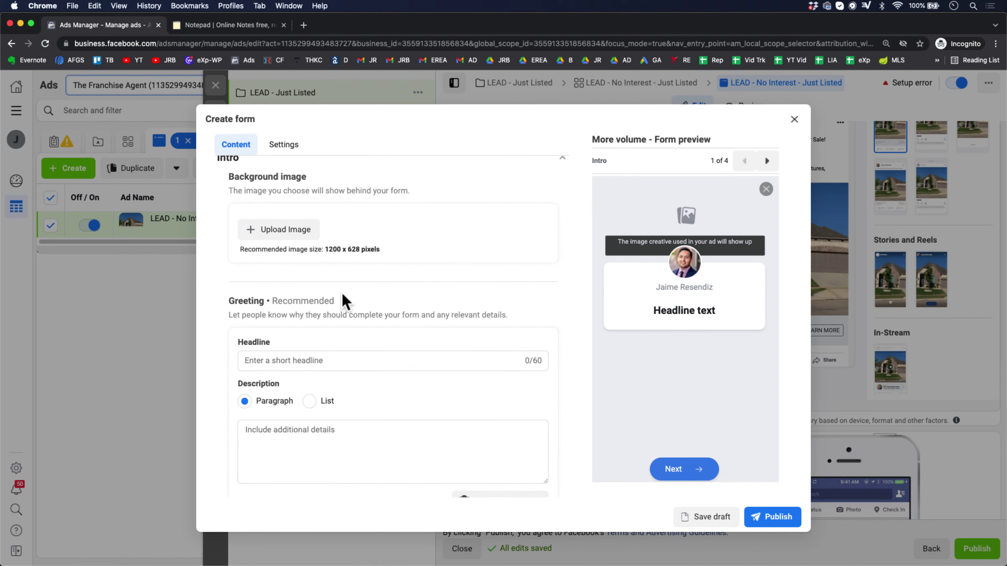
scroll(371, 433, up, 3)
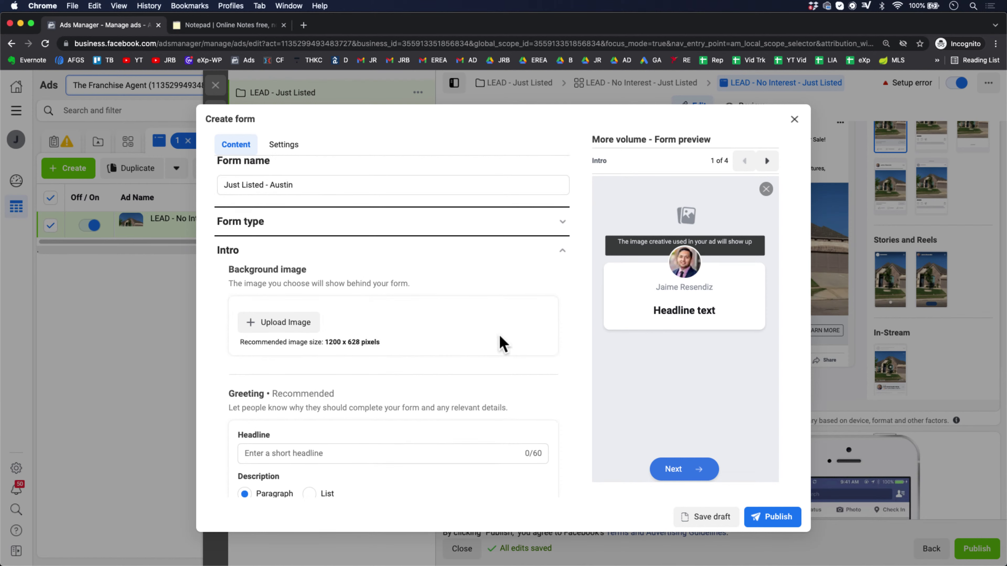
click(560, 253)
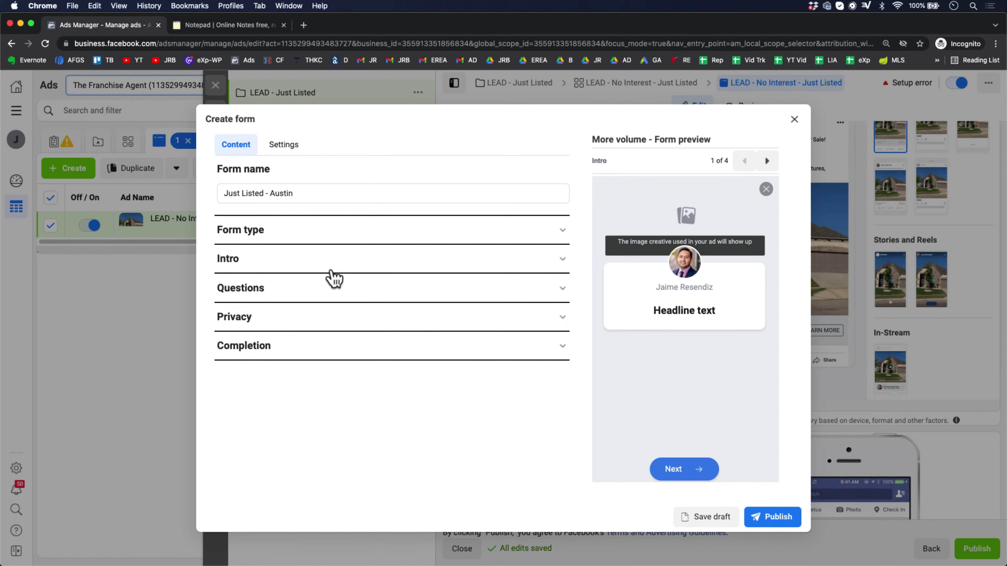
click(292, 232)
click(270, 356)
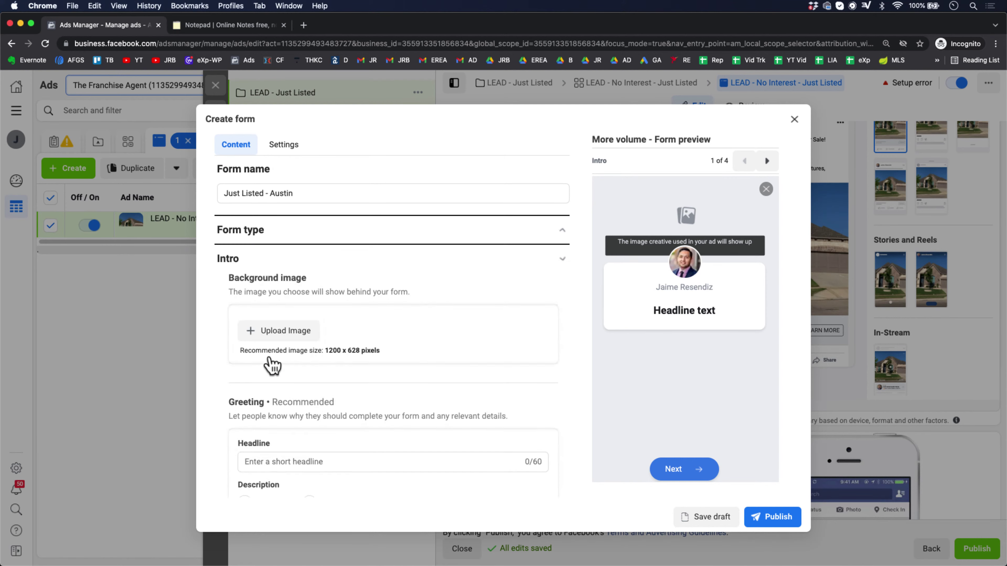
scroll(273, 337, down, 5)
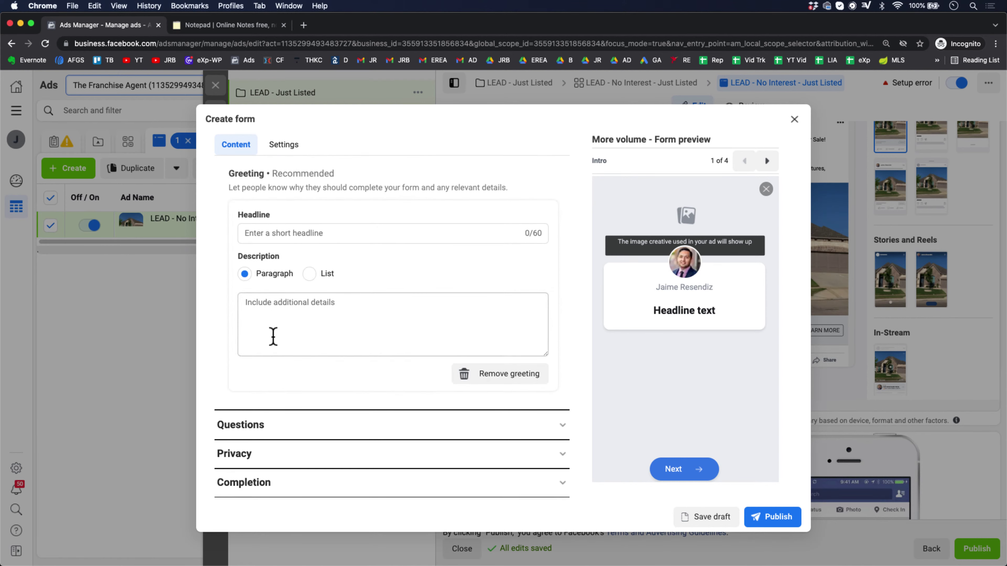
scroll(273, 337, up, 5)
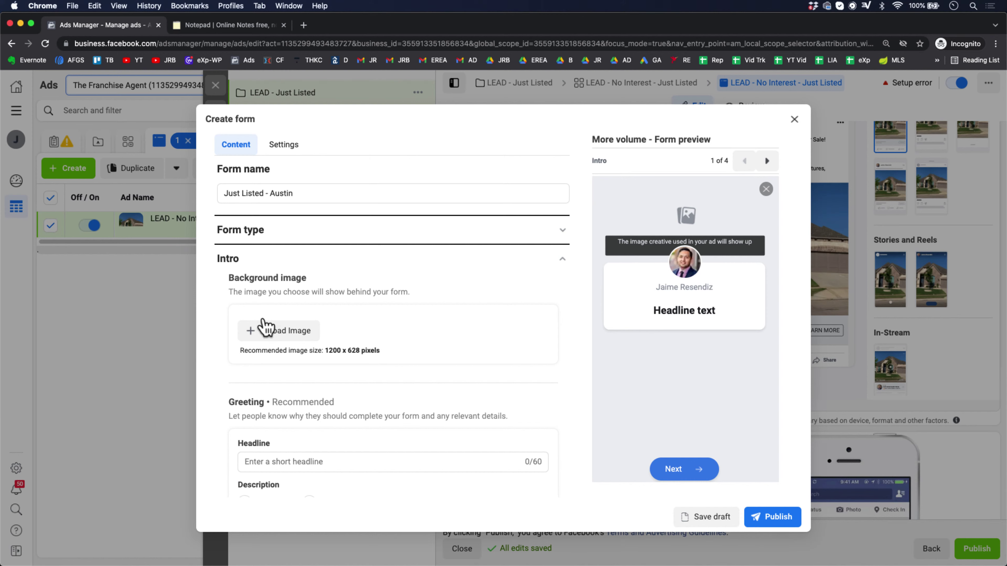
click(277, 332)
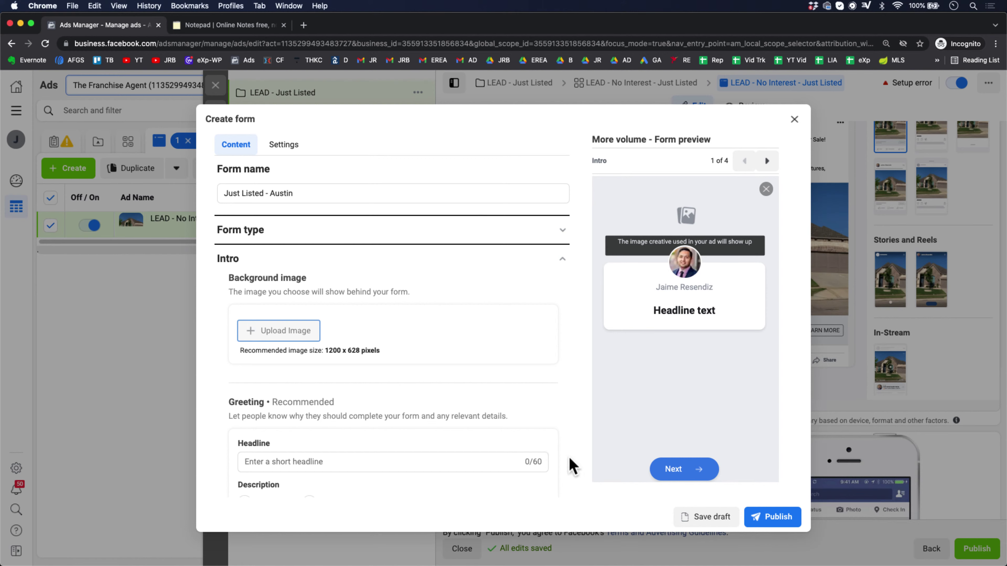
click(642, 423)
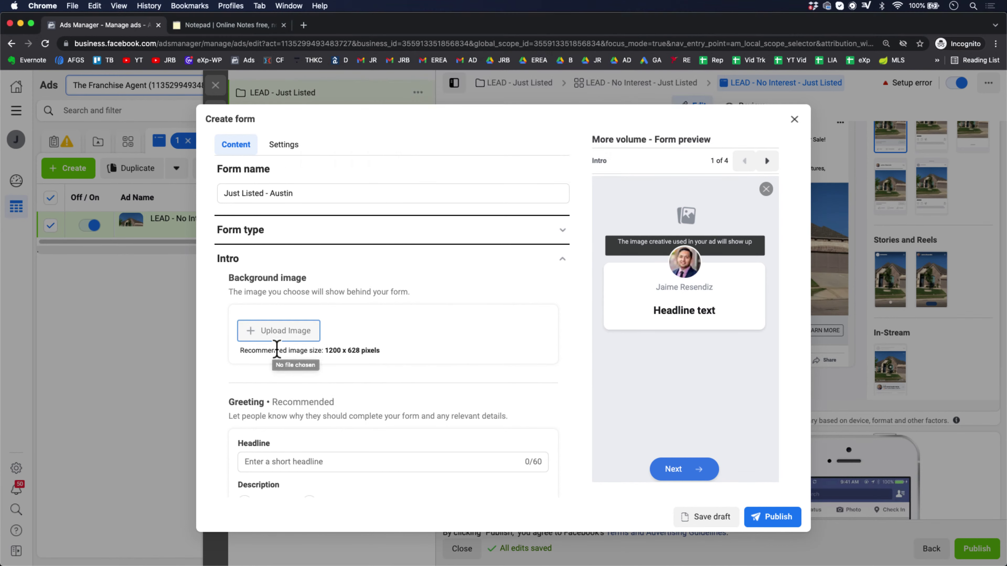
scroll(380, 337, down, 3)
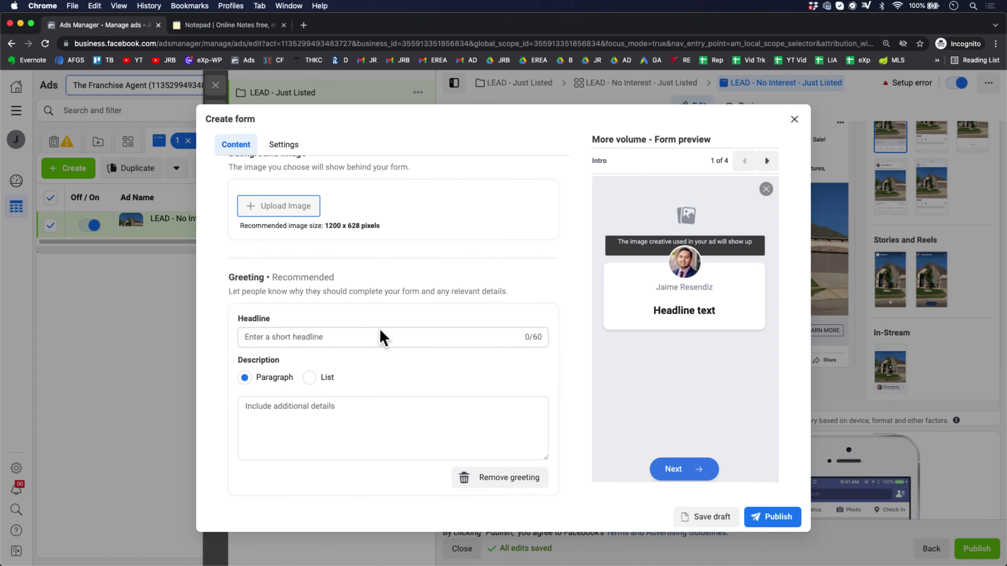
scroll(379, 337, up, 3)
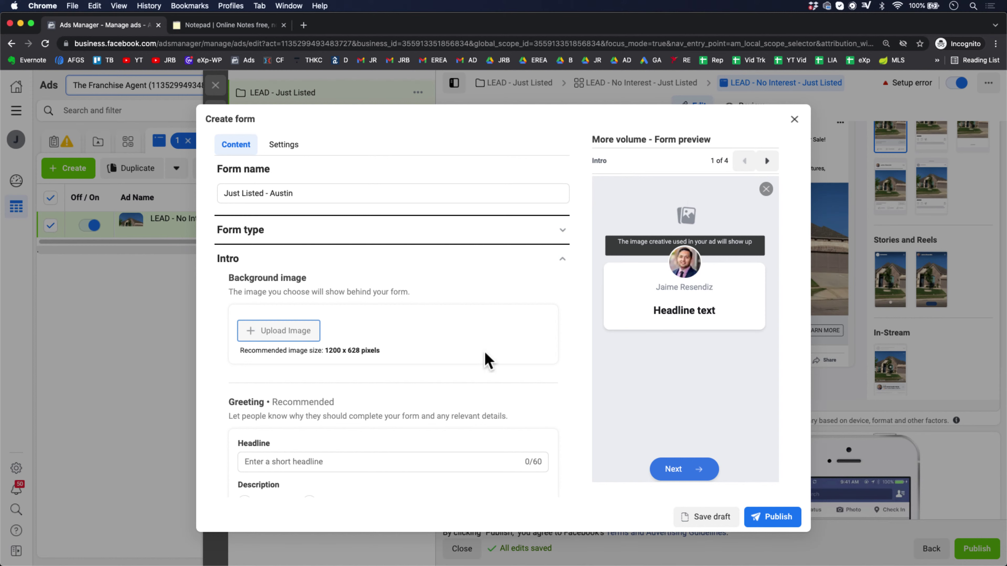
Step: Remove the greeting from the form's intro so the form starts directly with the contact information
scroll(486, 360, down, 5)
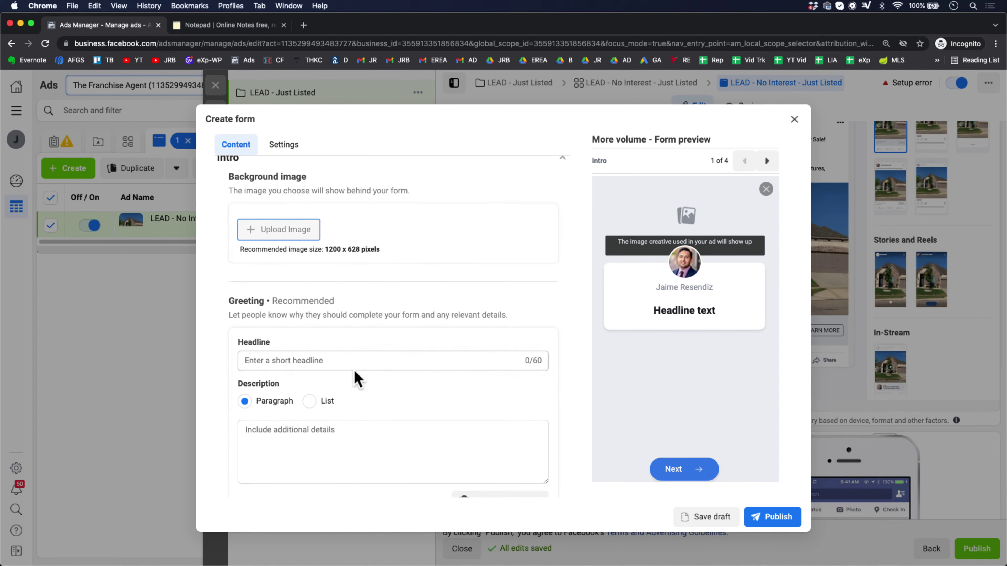
scroll(357, 378, down, 4)
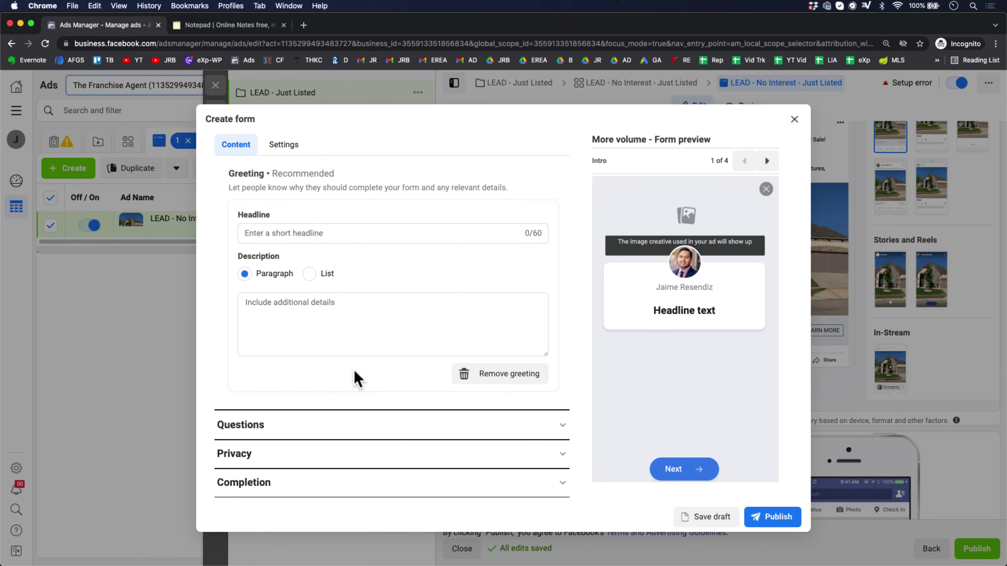
scroll(356, 379, up, 7)
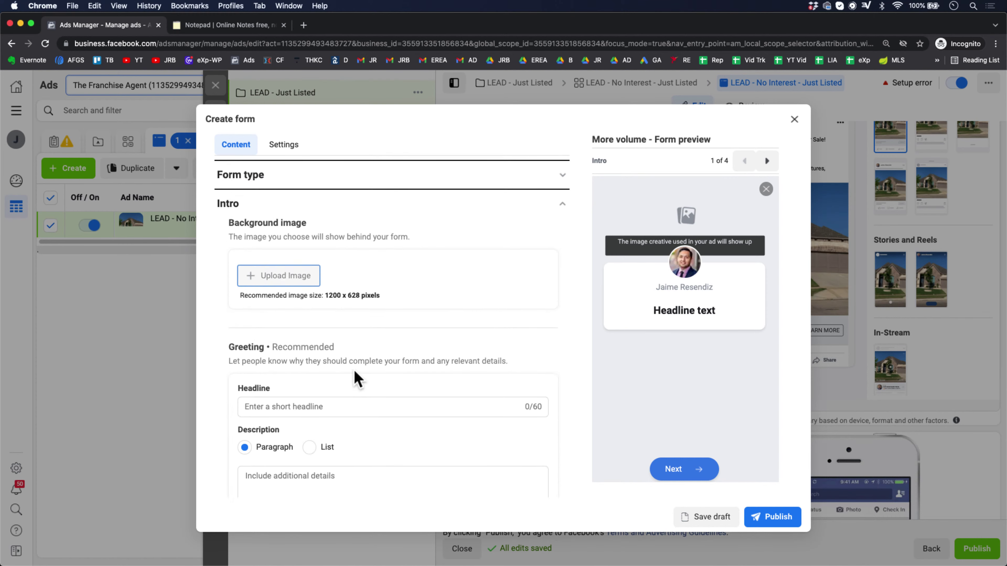
scroll(357, 378, down, 5)
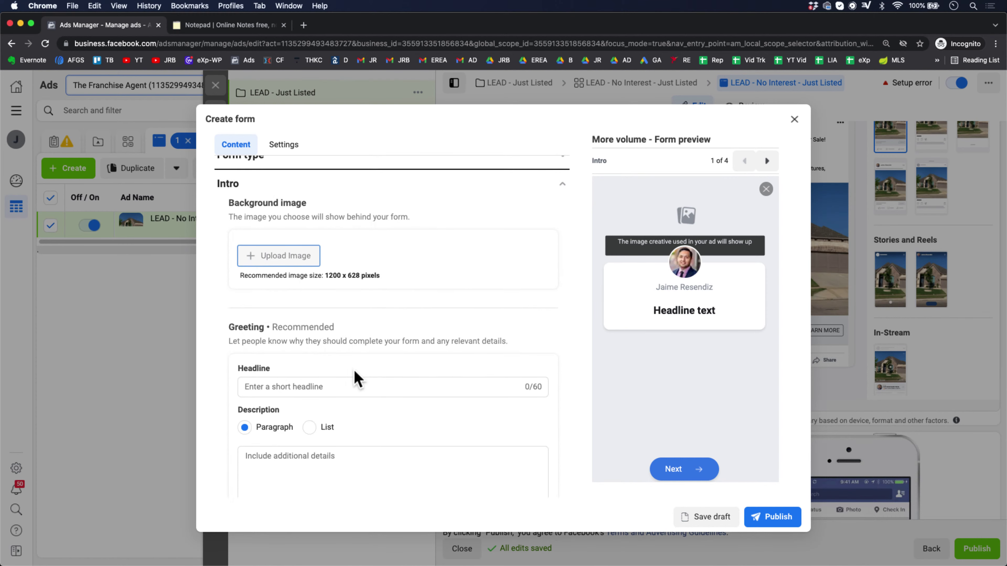
click(509, 444)
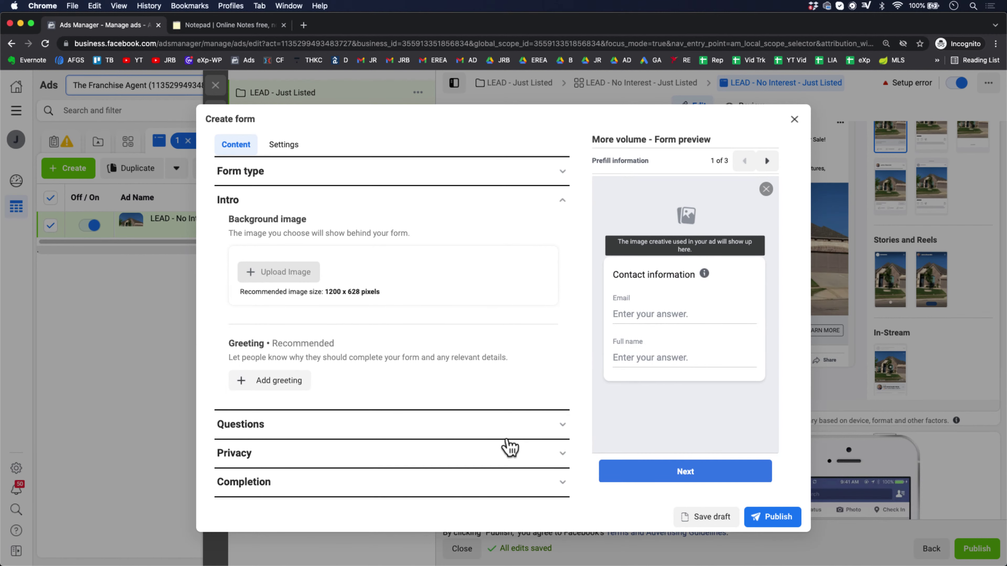
scroll(383, 355, up, 2)
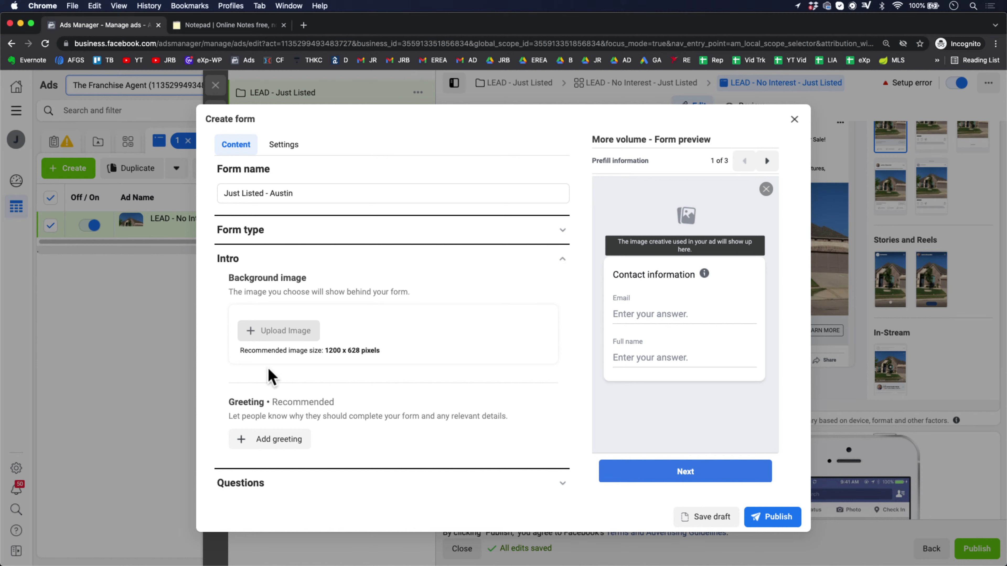
Step: Enter "Where can I send the details?" as the description of the form's prefill questions
scroll(269, 377, down, 2)
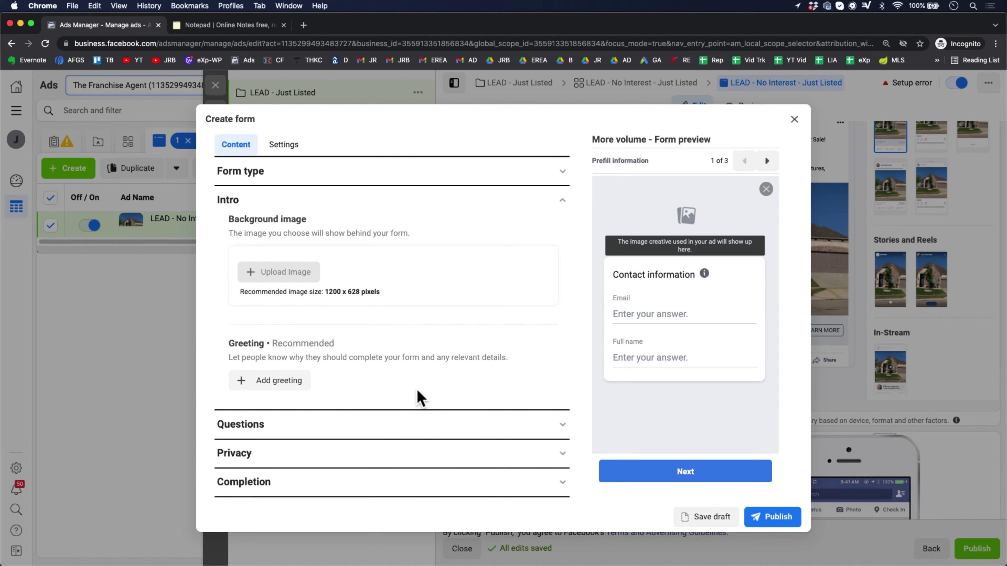
click(565, 200)
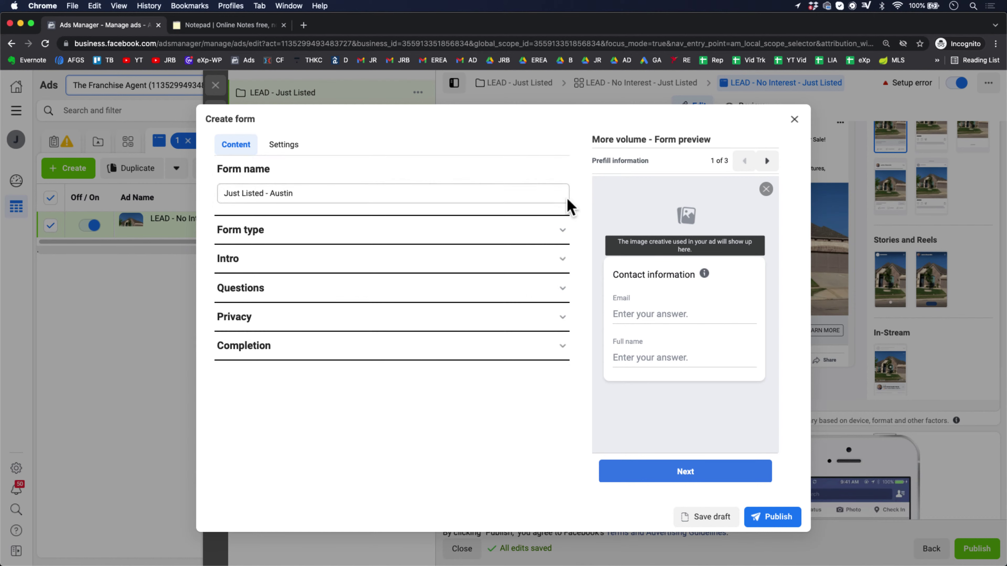
click(562, 288)
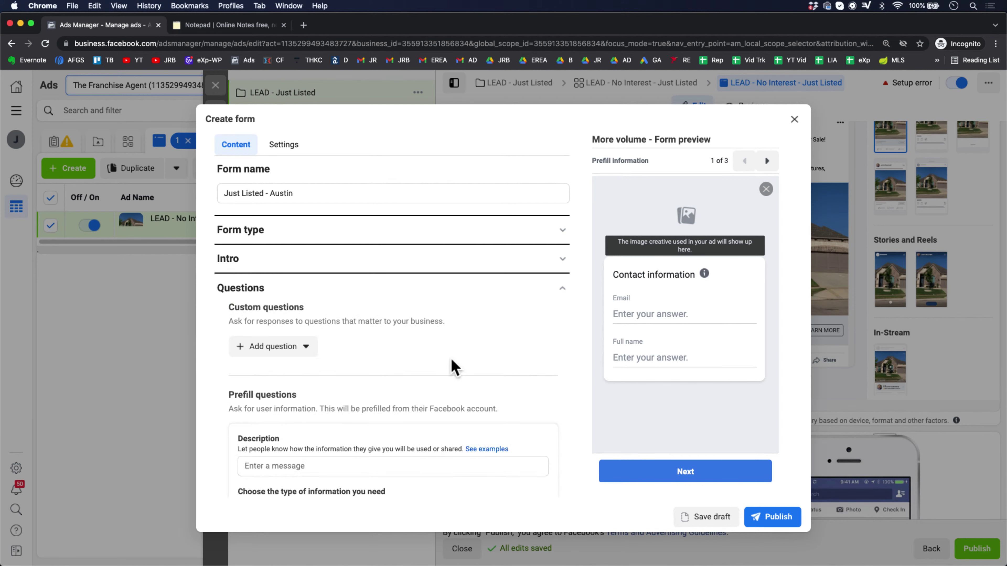
scroll(452, 360, down, 4)
scroll(452, 364, down, 3)
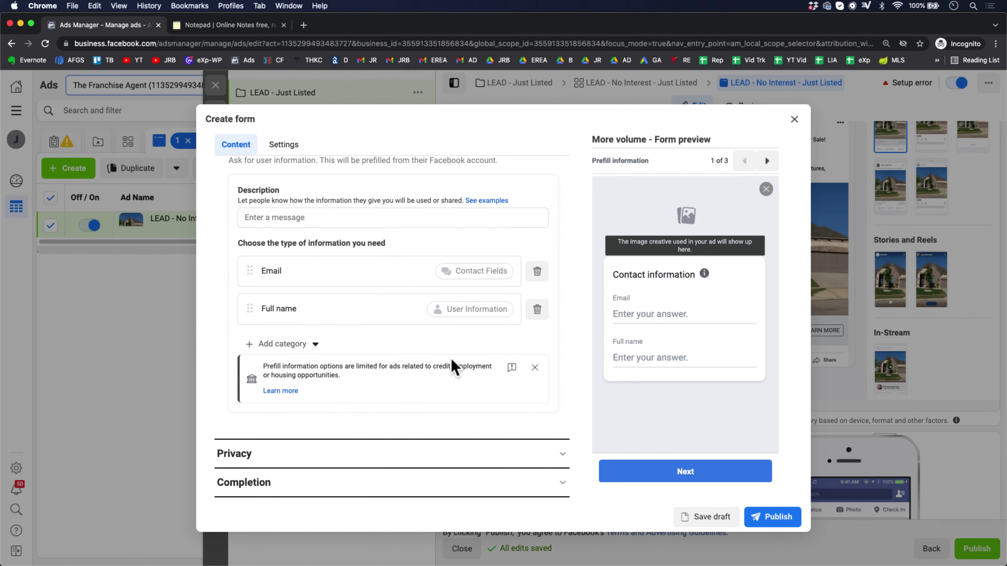
scroll(452, 361, up, 4)
click(324, 349)
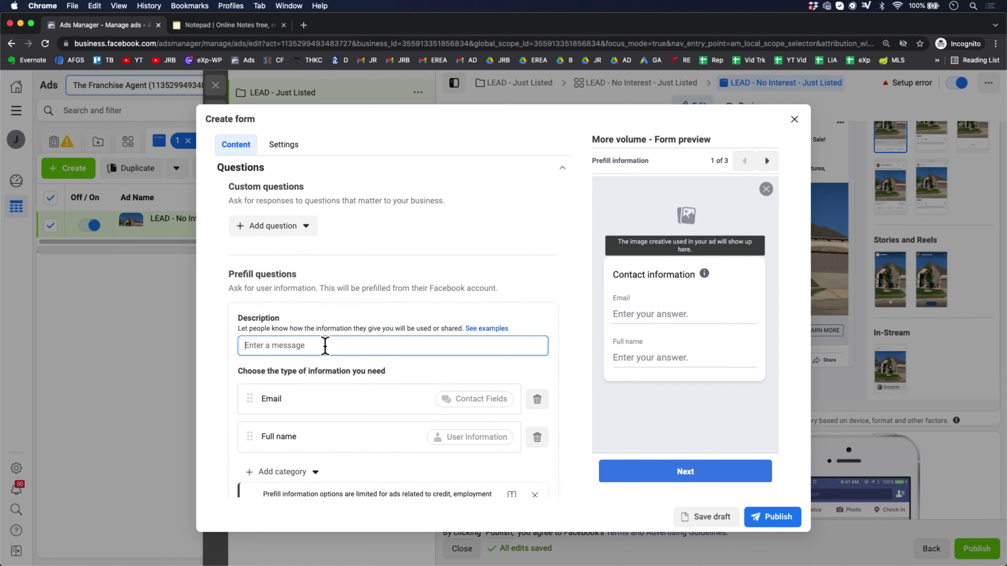
text(Home)
key(BackSpace)
key(BackSpace)
key(BackSpace)
key(BackSpace)
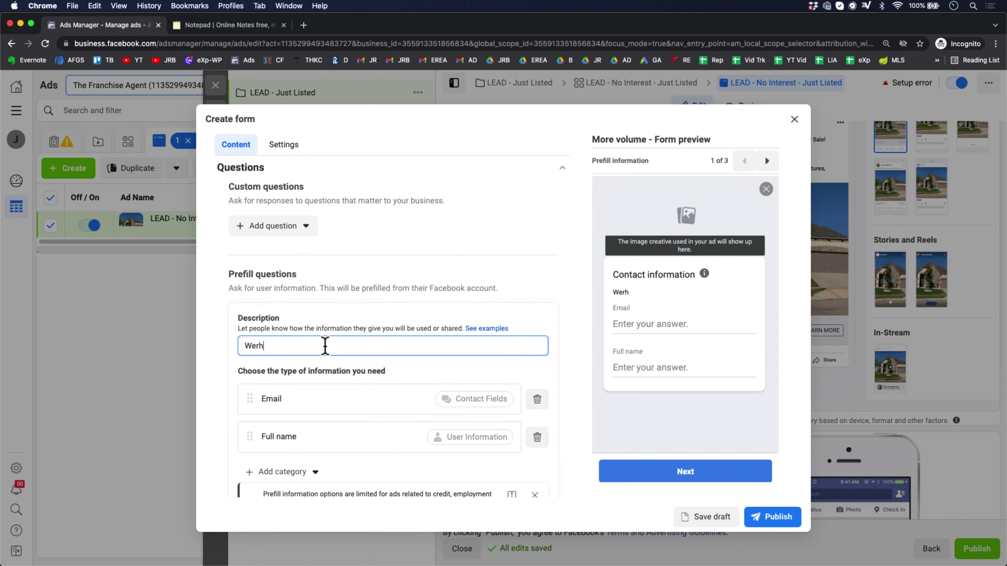
text(Where can i send the)
key(BackSpace)
key(BackSpace)
key(BackSpace)
key(BackSpace)
key(BackSpace)
key(BackSpace)
key(BackSpace)
key(BackSpace)
key(BackSpace)
key(BackSpace)
text(I send the details?)
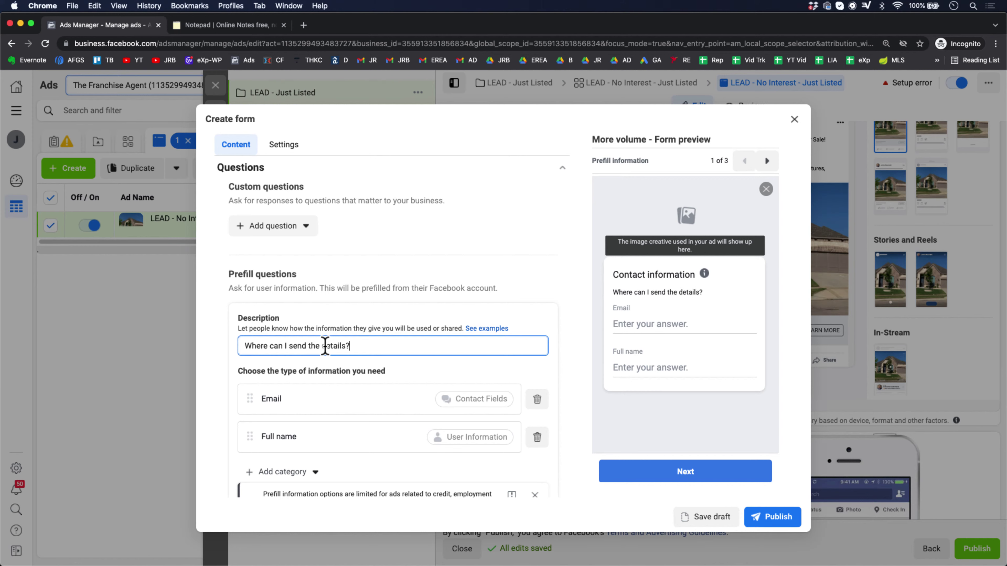
Step: Reword the prefill questions' description to "Where can I send the home's details?"
key(BackSpace)
key(BackSpace)
key(BackSpace)
key(BackSpace)
key(BackSpace)
key(BackSpace)
key(BackSpace)
text(home's details?)
Step: Replace the Full name field in the prefill questions with the First name field from the user information category
scroll(357, 468, down, 3)
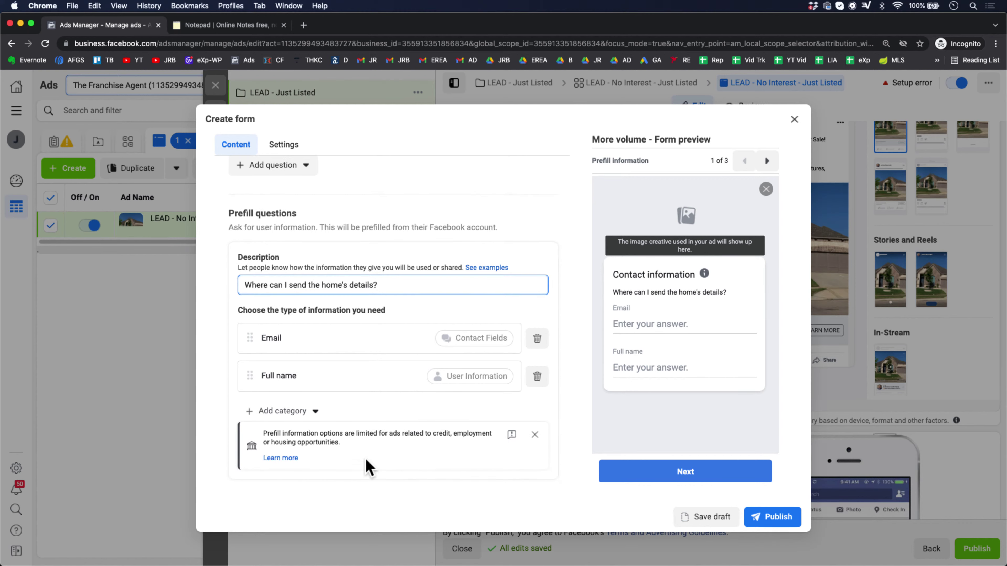
click(537, 374)
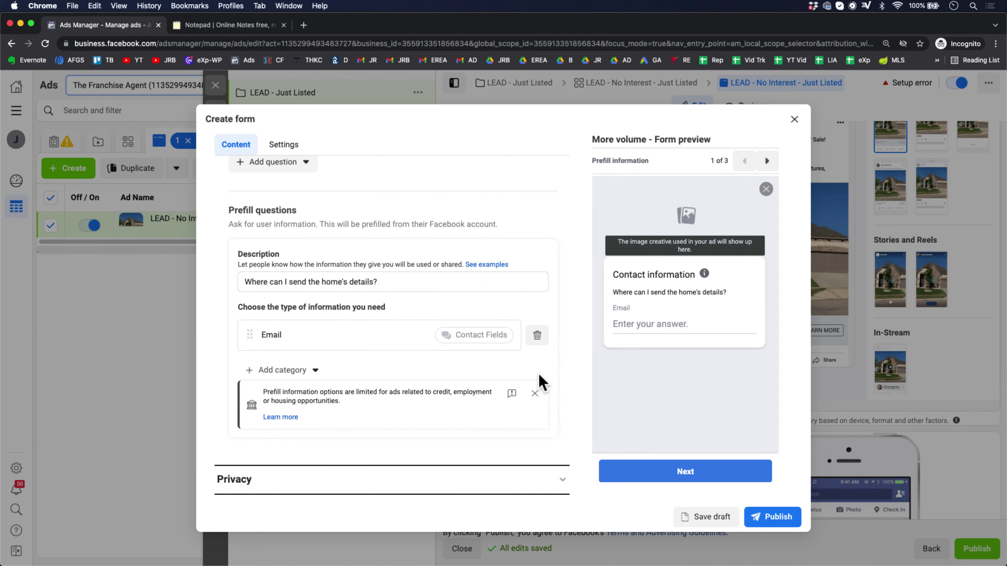
click(291, 372)
mouse_move(290, 415)
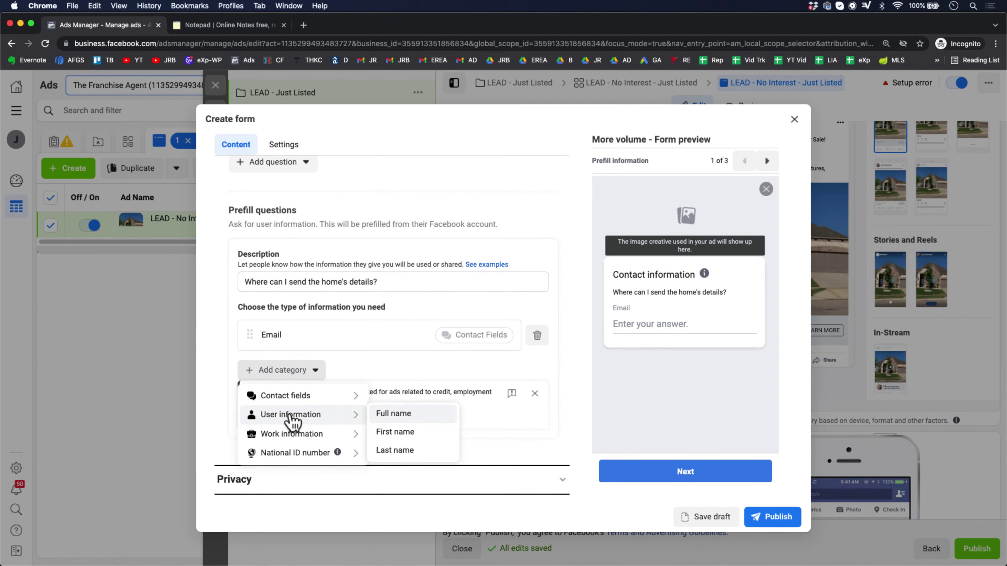
click(417, 436)
Step: Add the Phone number contact field to the prefill questions and move First name above Email
click(298, 414)
mouse_move(300, 434)
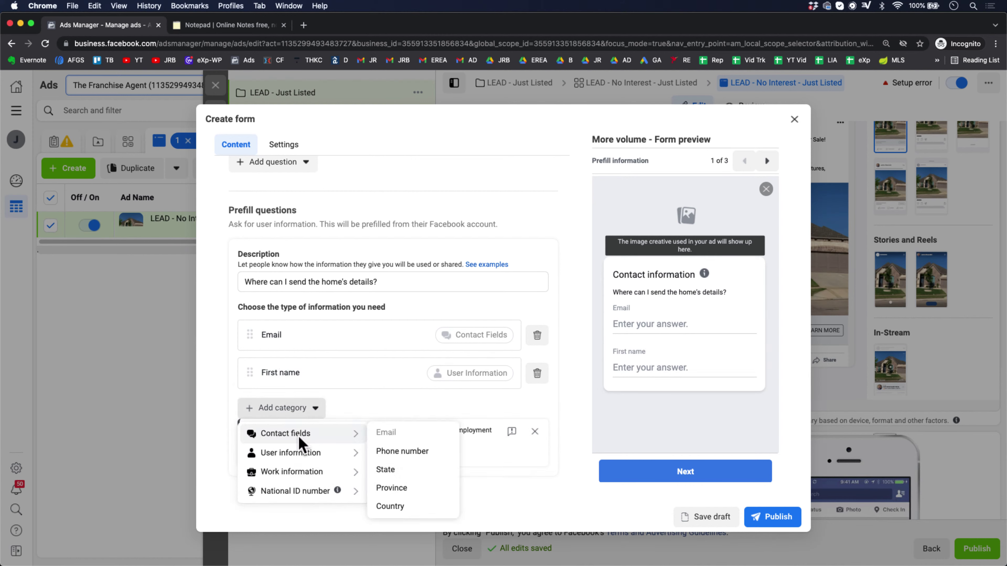
click(408, 454)
drag(244, 373, 247, 325)
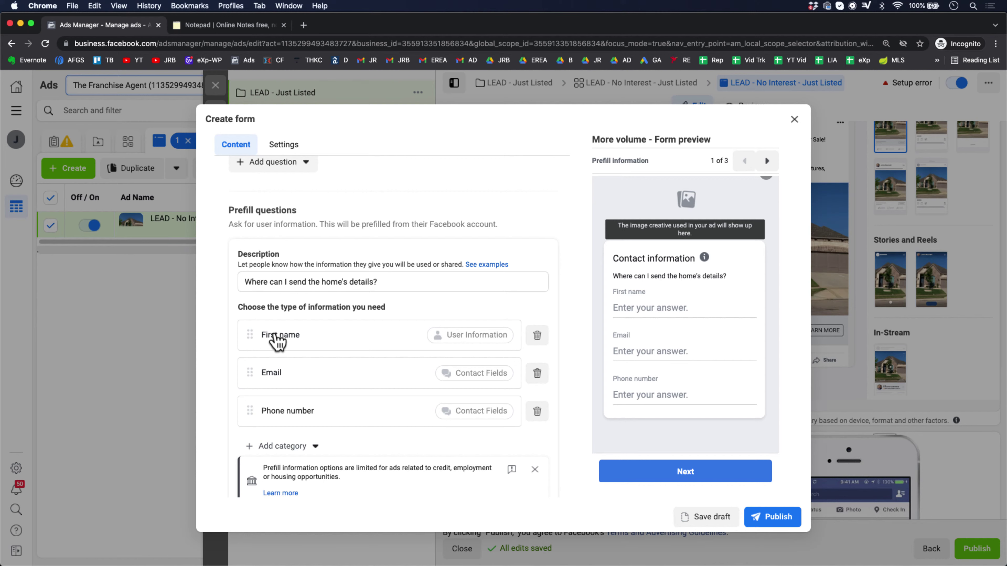
Step: Review which custom question types can be added to the form, without adding one
scroll(277, 341, up, 5)
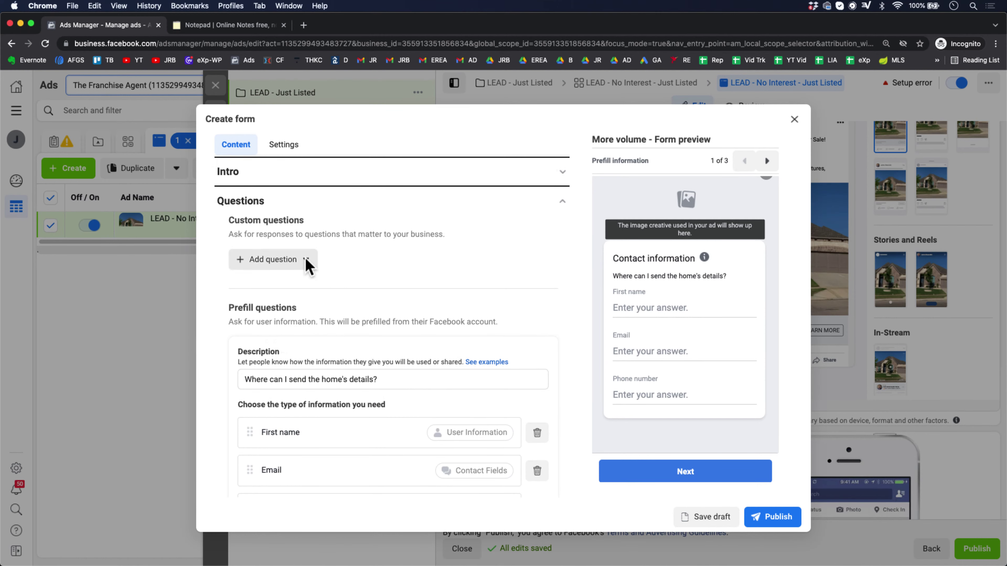
click(301, 323)
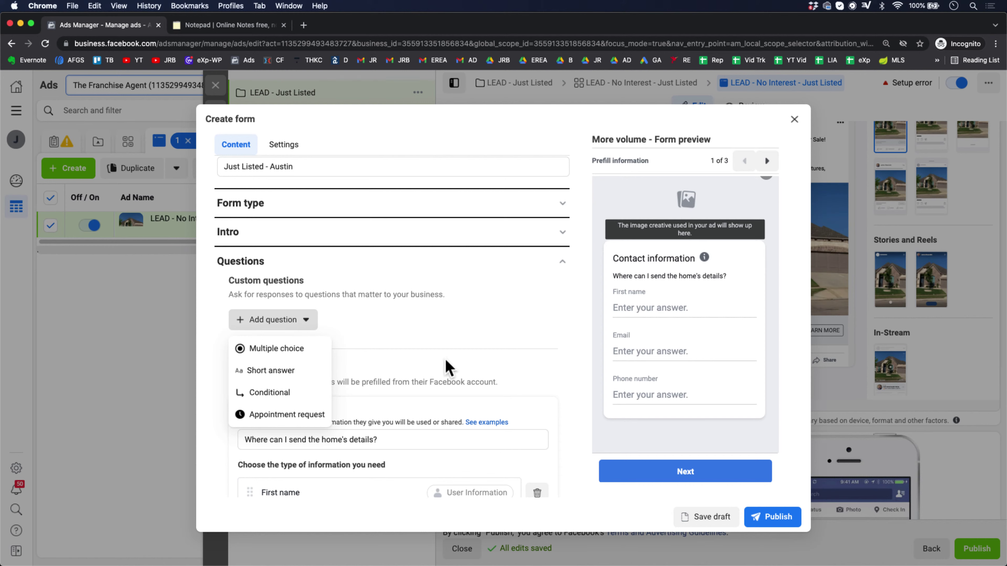
click(434, 320)
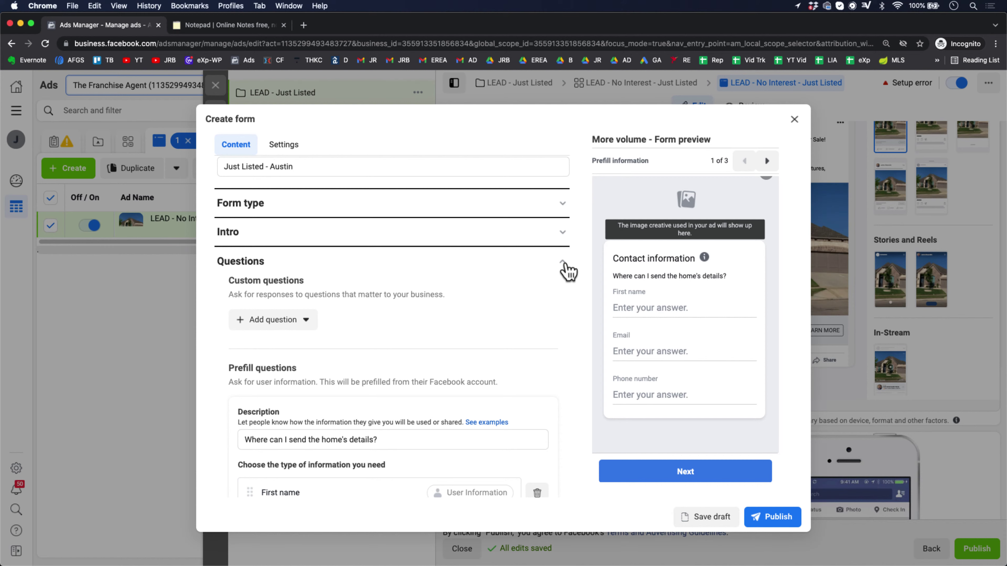
click(568, 270)
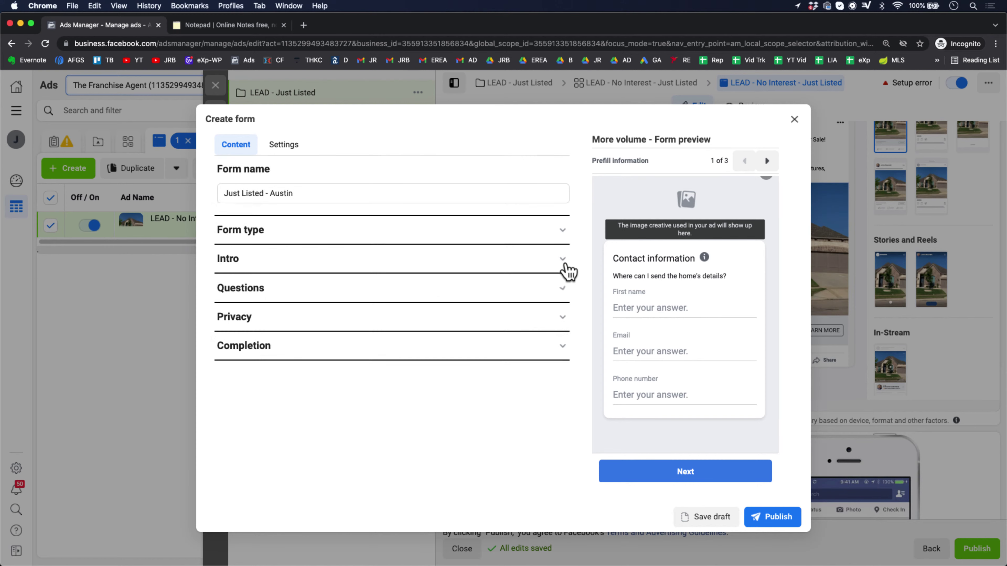
click(564, 297)
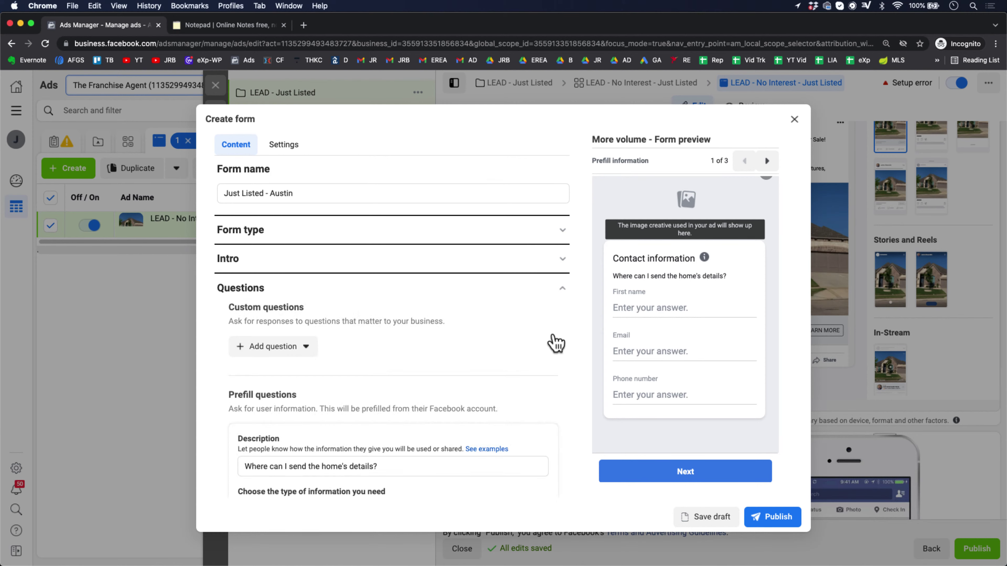
click(560, 290)
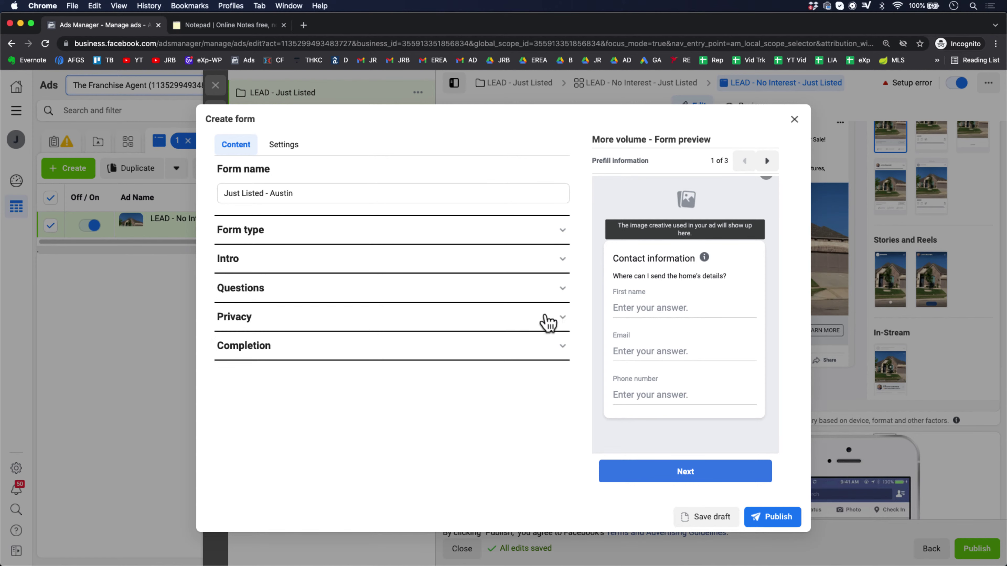
Step: Set the link text of the form's privacy policy to "Privacy Policy"
click(536, 320)
scroll(538, 330, down, 2)
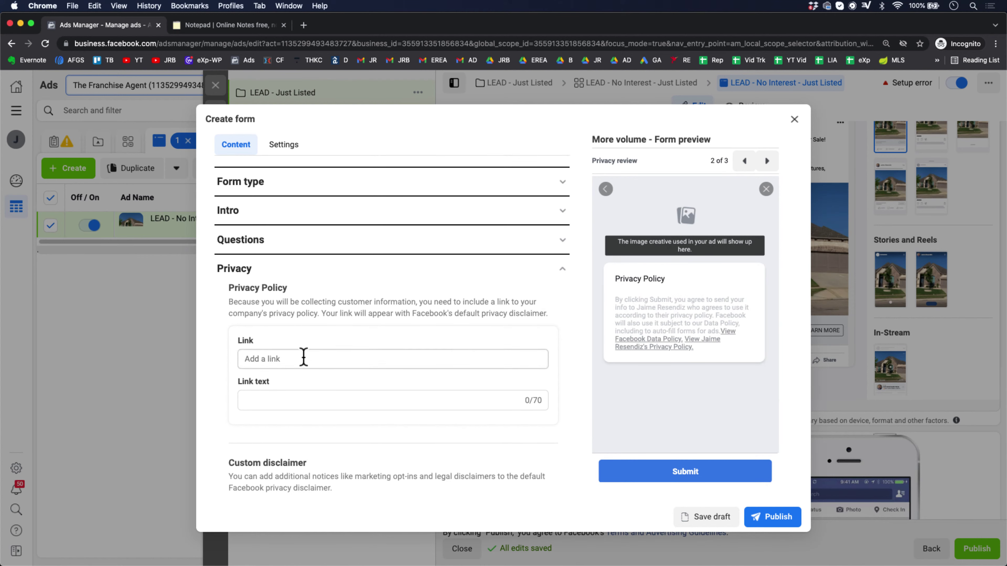
click(263, 402)
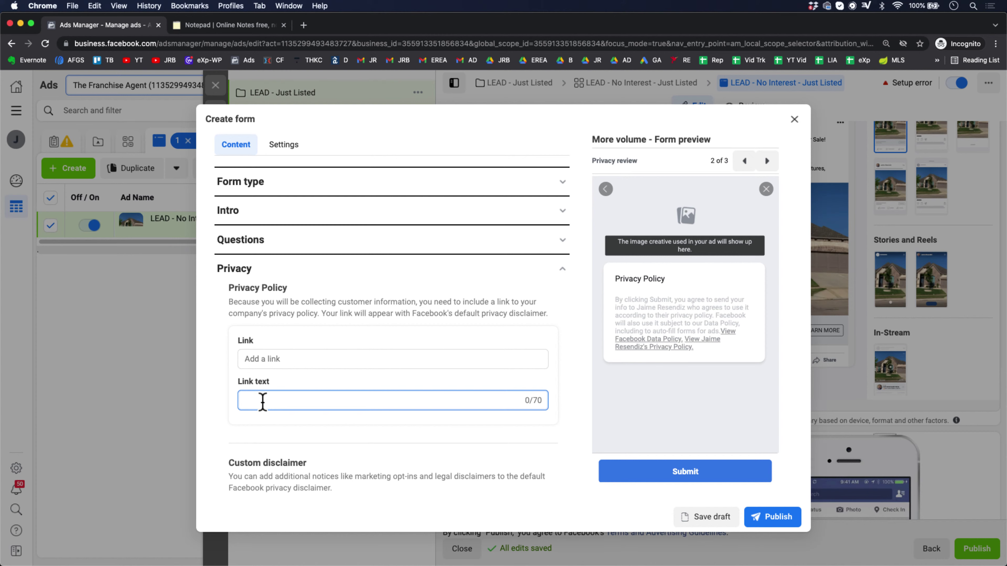
text(Privacy )
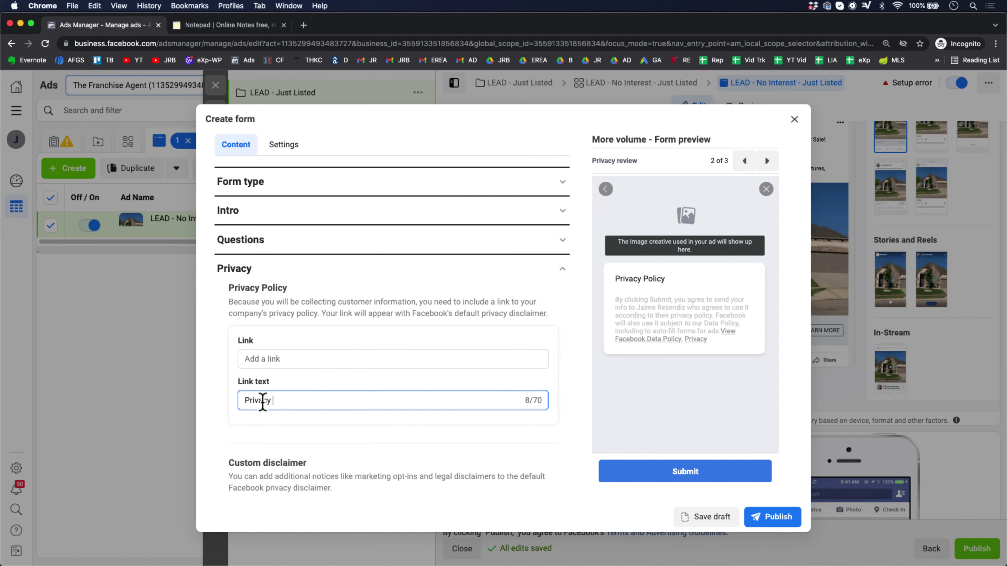
text(Policy)
Step: Review the privacy policy link requirements and the custom disclaimer option, leaving the link empty
click(257, 359)
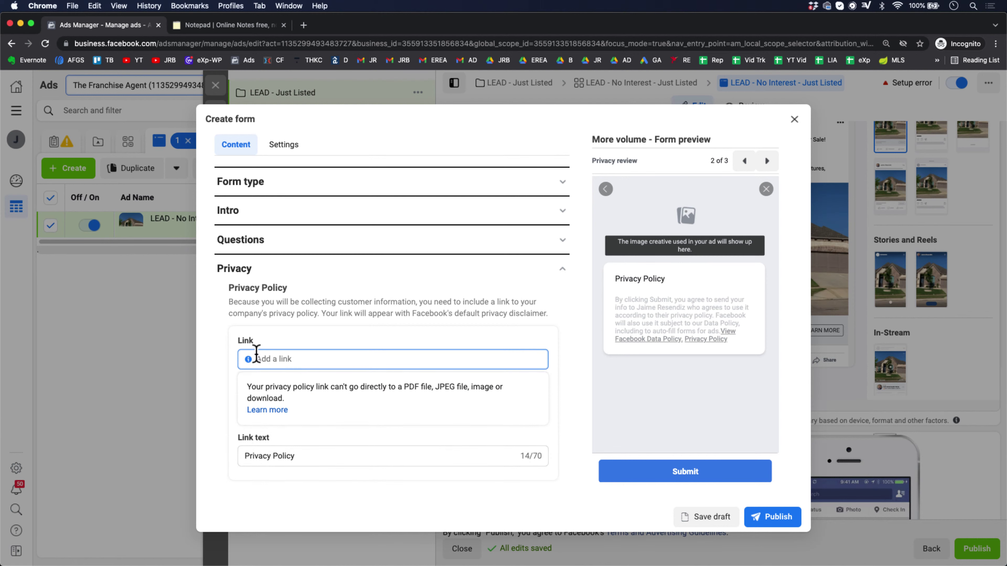
click(570, 378)
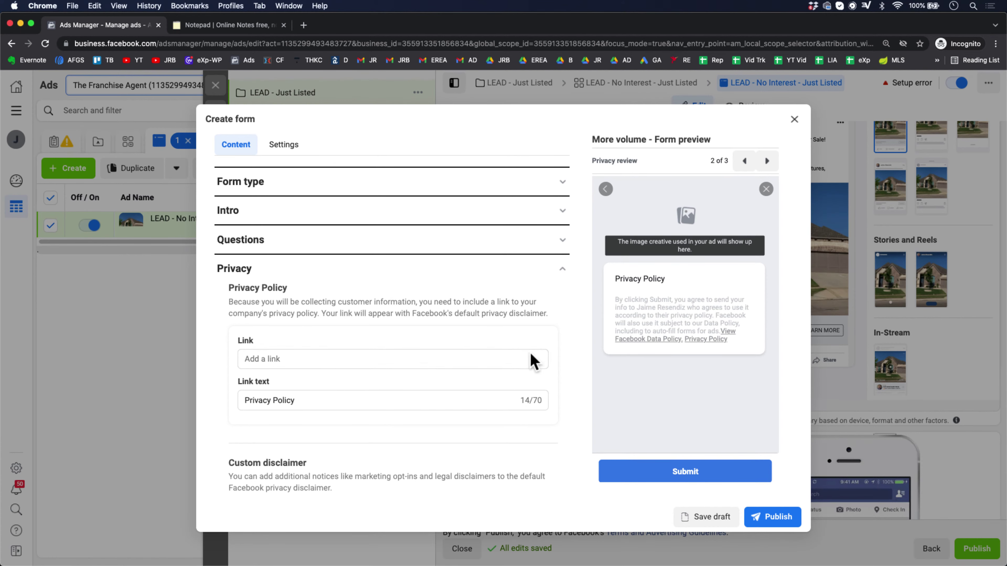
scroll(492, 364, down, 2)
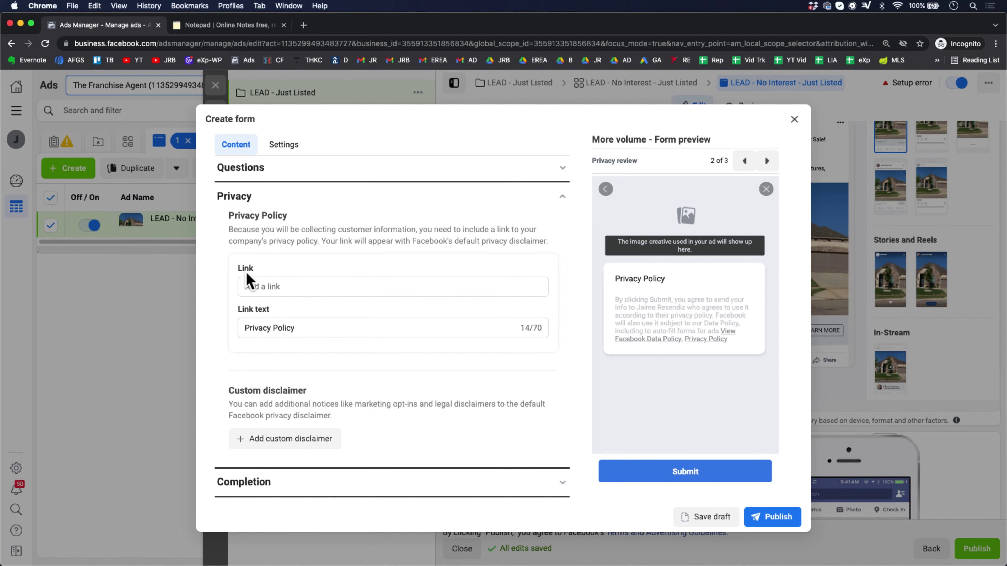
click(291, 288)
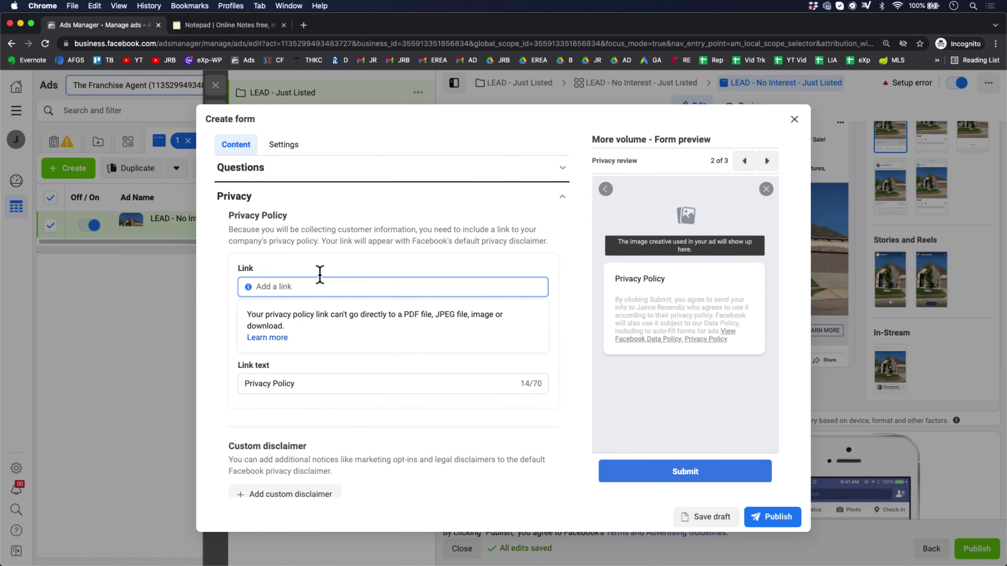
click(569, 297)
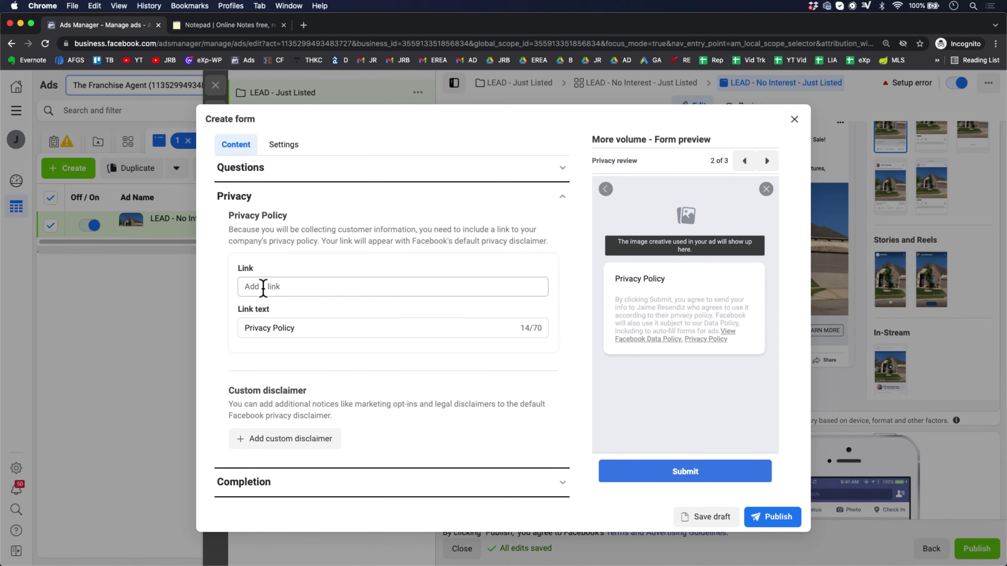
click(563, 202)
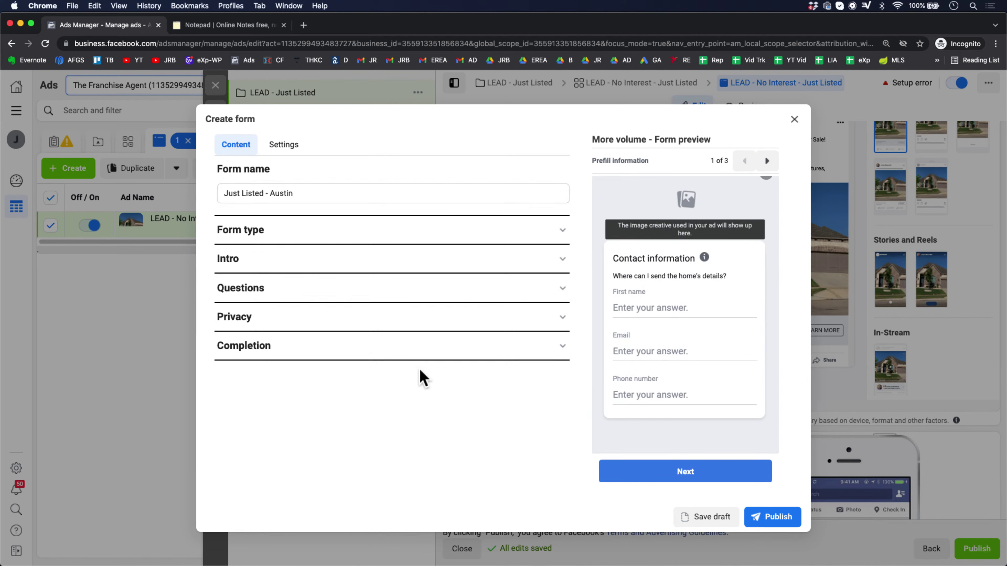
Step: Replace the completion message's description with "Check your email for this home's details."
click(432, 349)
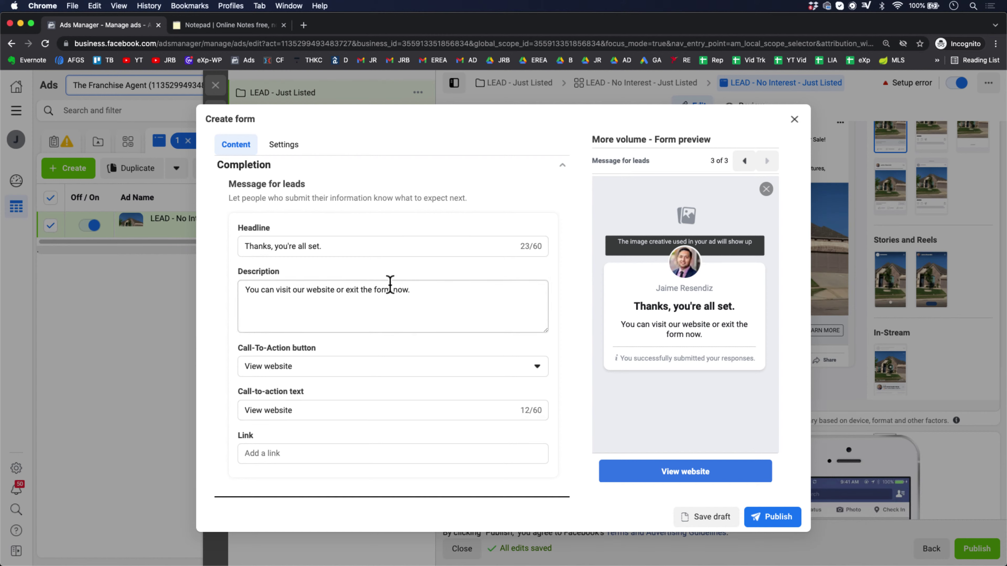
drag(434, 292, 322, 263)
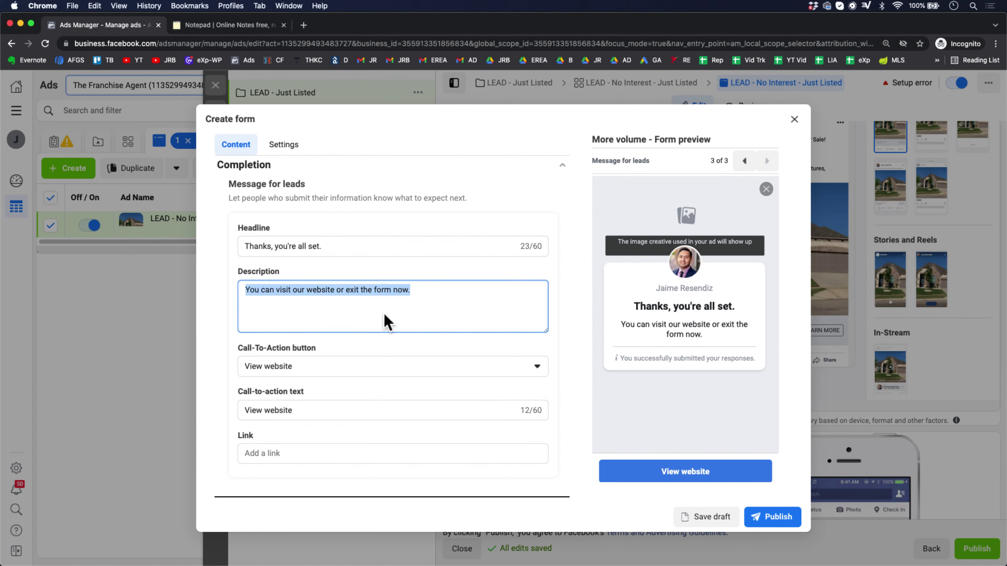
text(Check your email.)
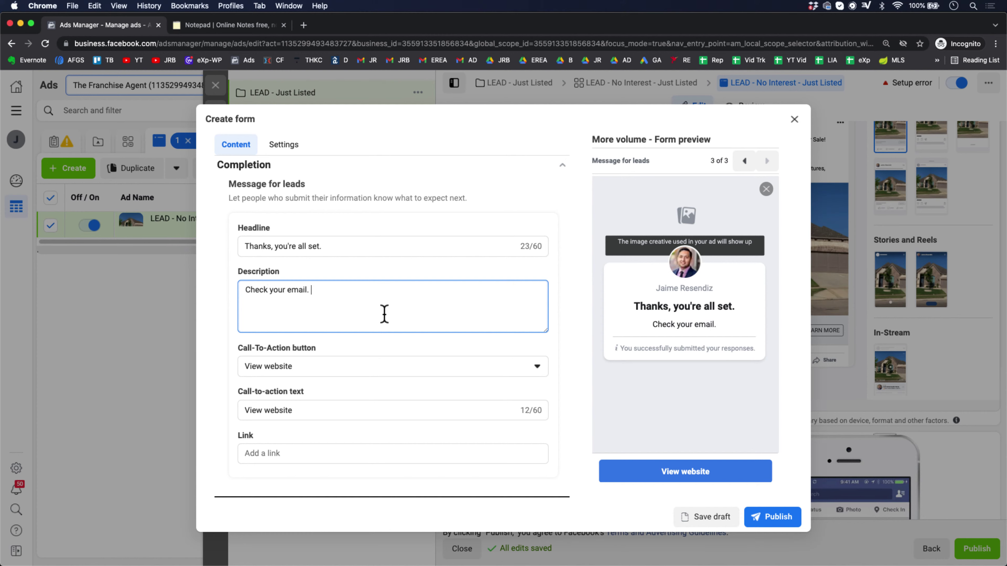
key(BackSpace)
key(BackSpace)
text(for the)
key(BackSpace)
text(is ho)
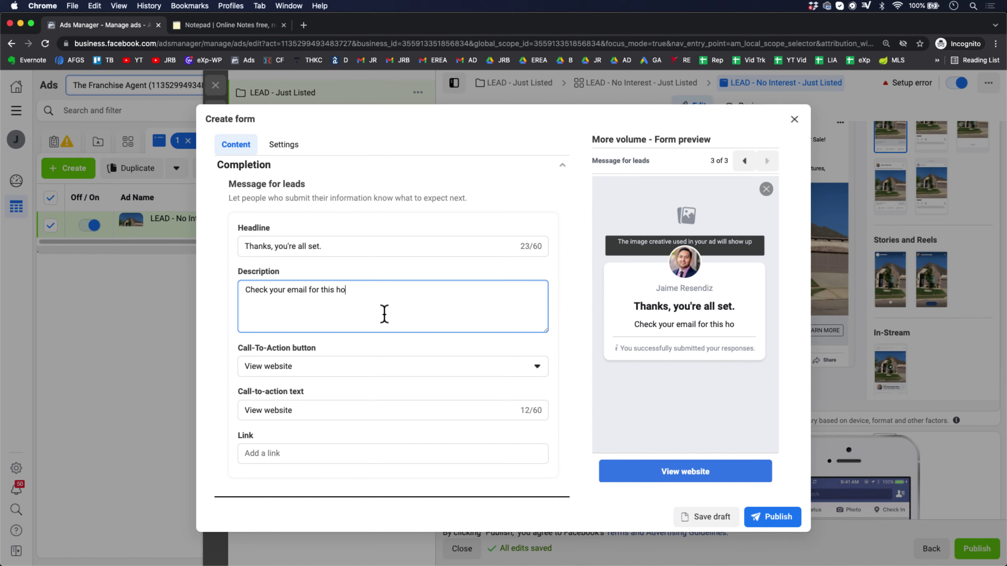
text(me's details.)
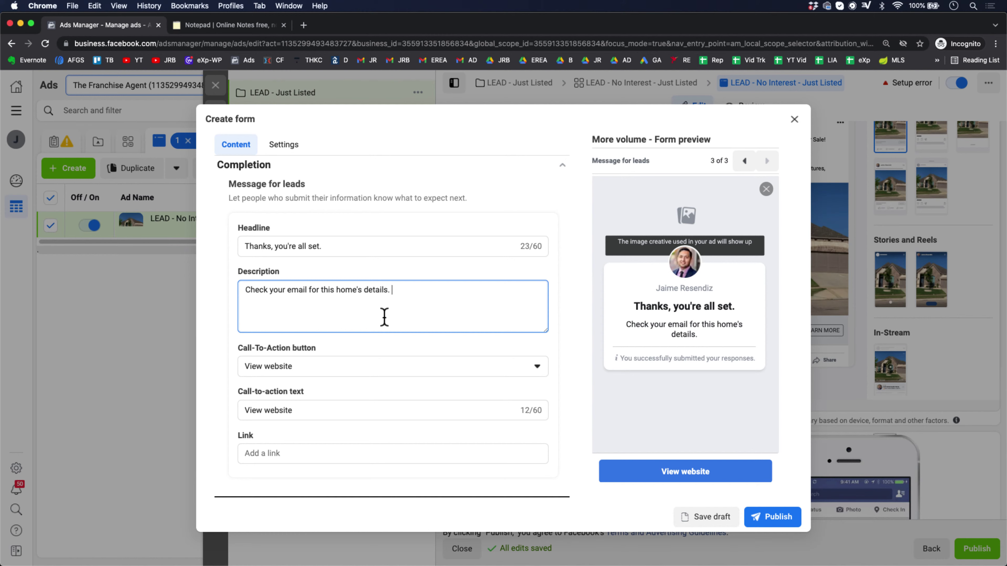
Step: Set the completion message's call-to-action to Call business with the text "LET'S TALK", leaving the phone number empty
click(378, 361)
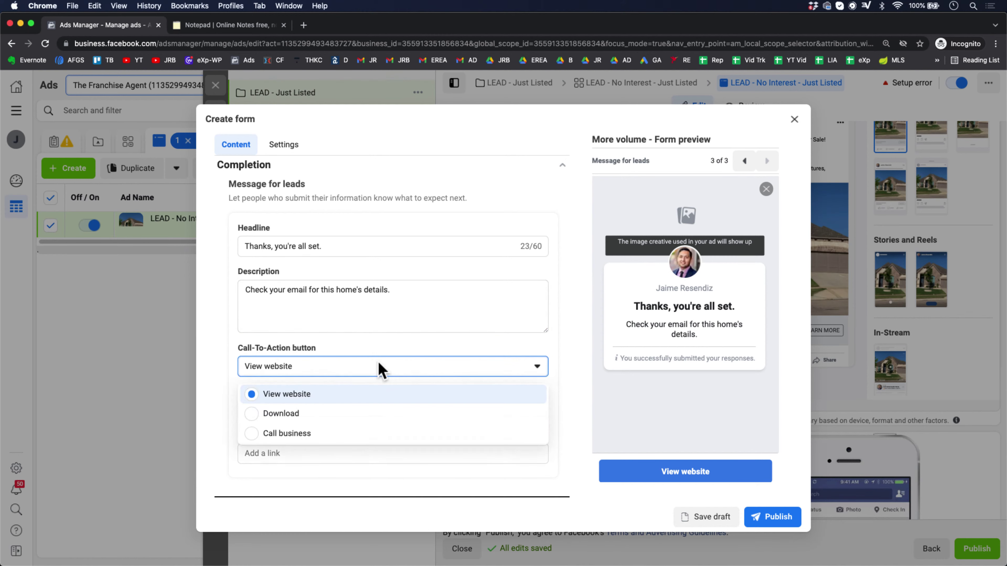
click(280, 433)
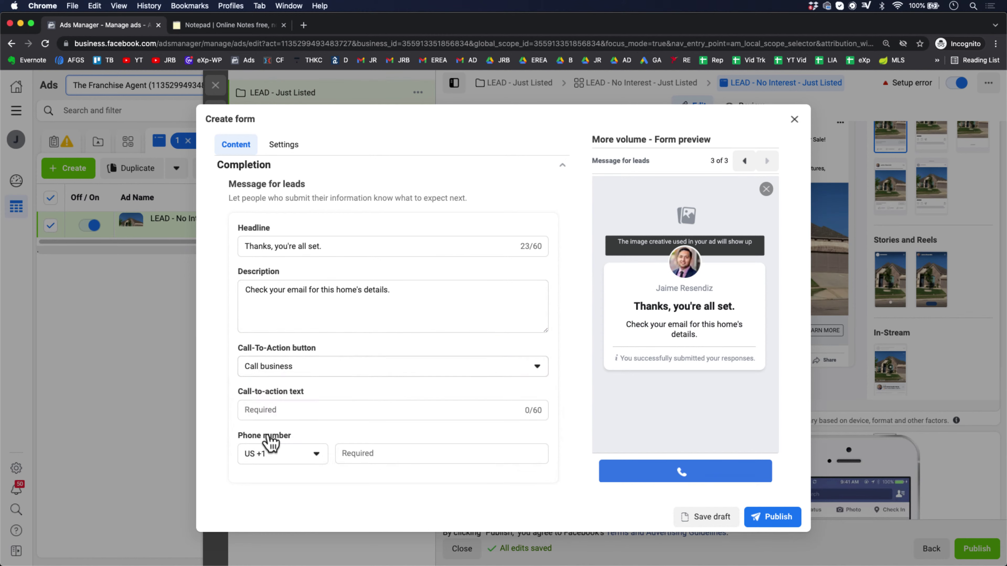
click(297, 410)
text(LEt)
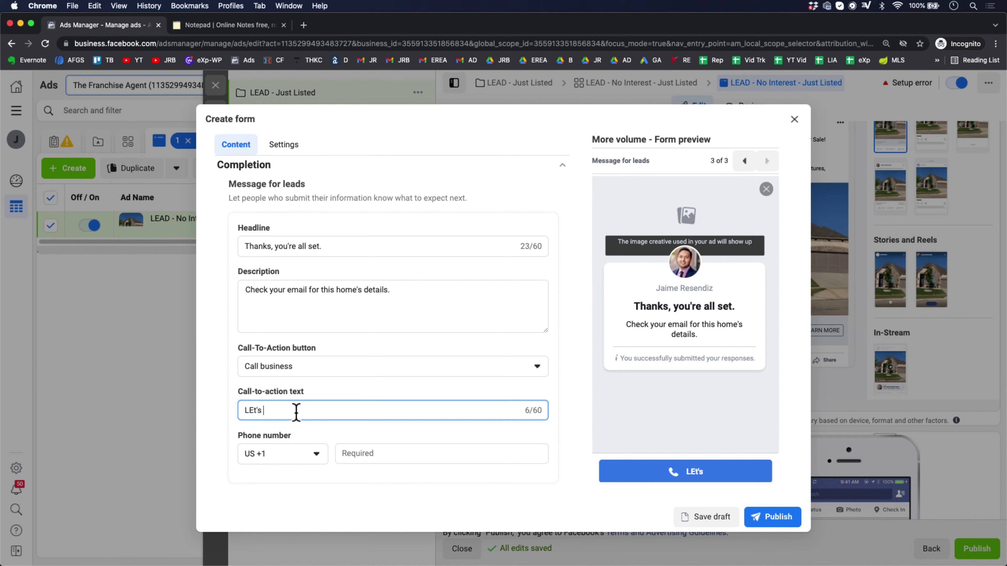
key(BackSpace)
text(T'S TALKE)
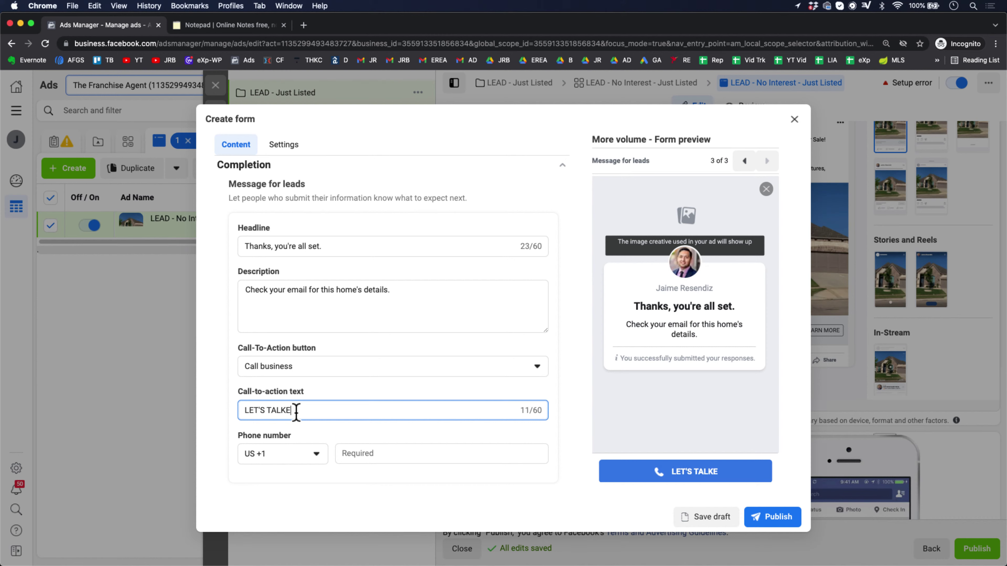
key(BackSpace)
click(405, 452)
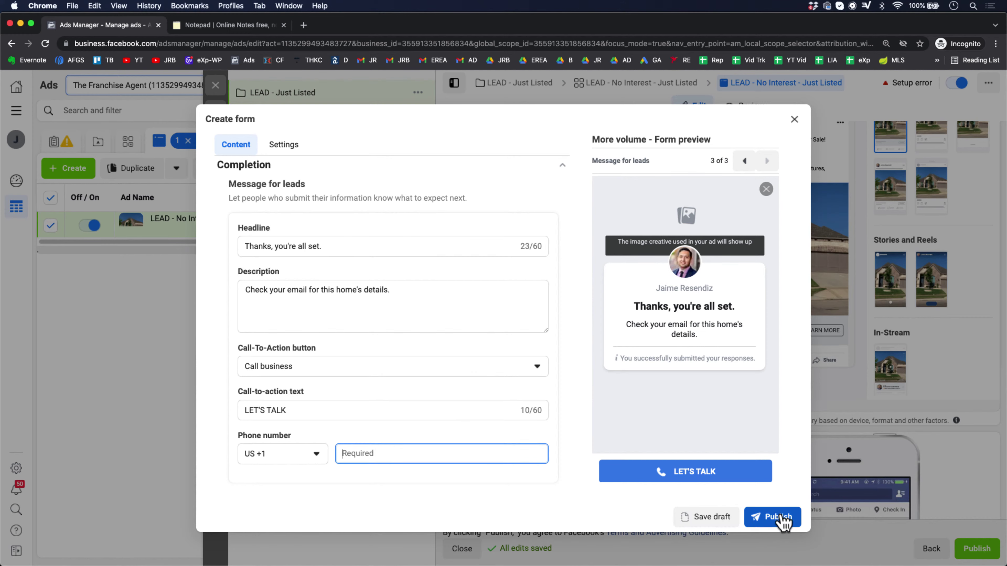
Step: Discard the unpublished lead form and review the ad's text, Instant Form and Tracking sections
click(794, 120)
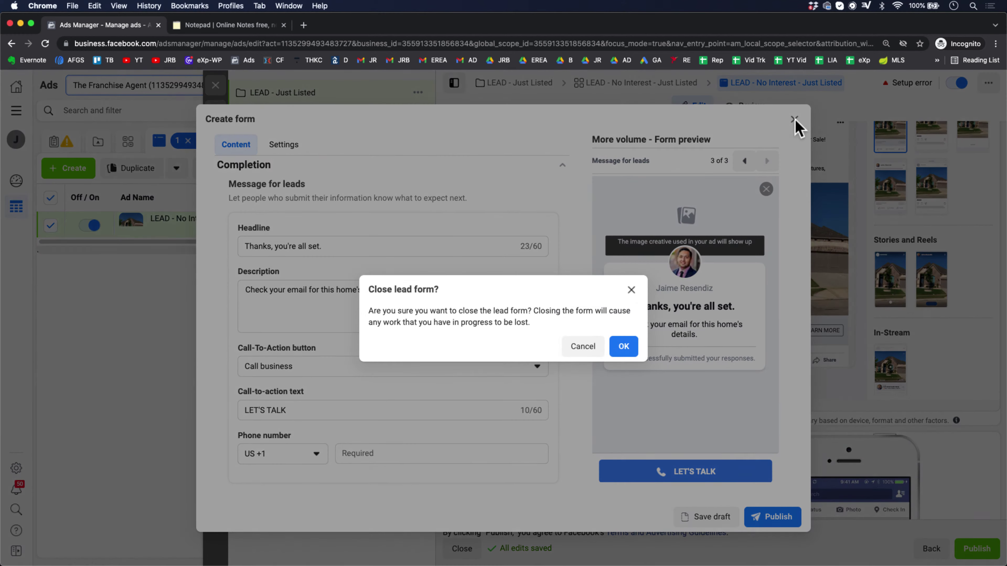
click(623, 349)
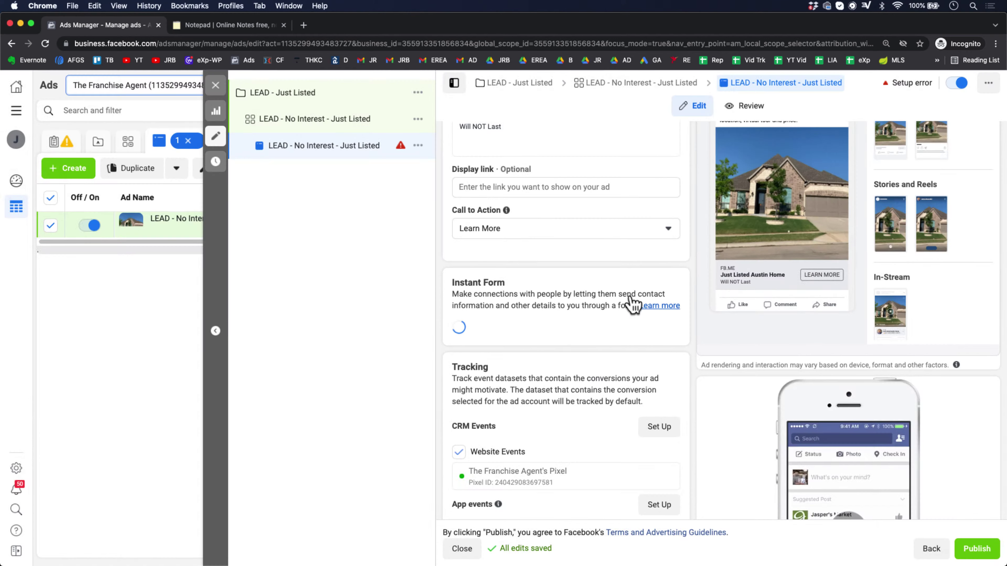
scroll(703, 445, down, 5)
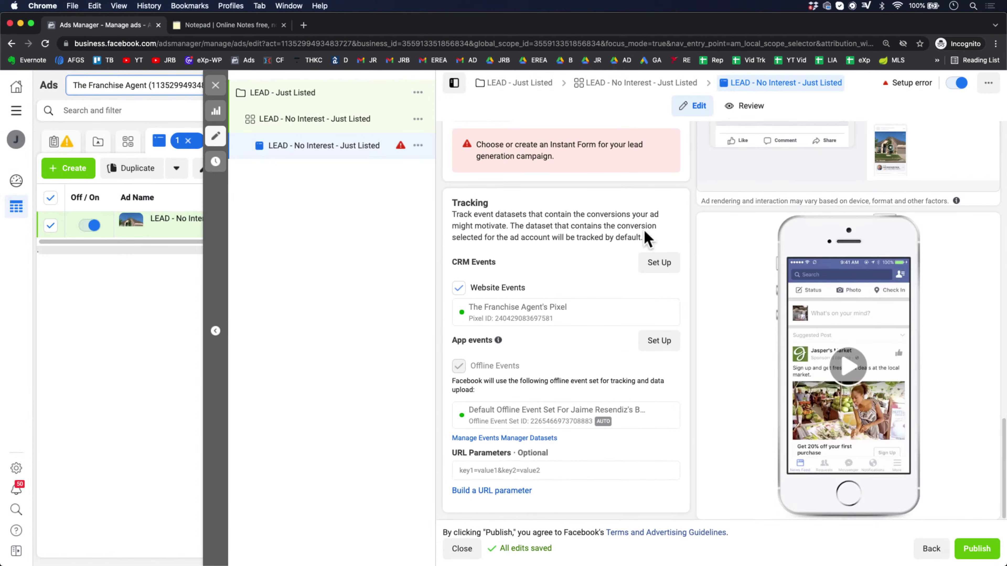
scroll(618, 230, up, 4)
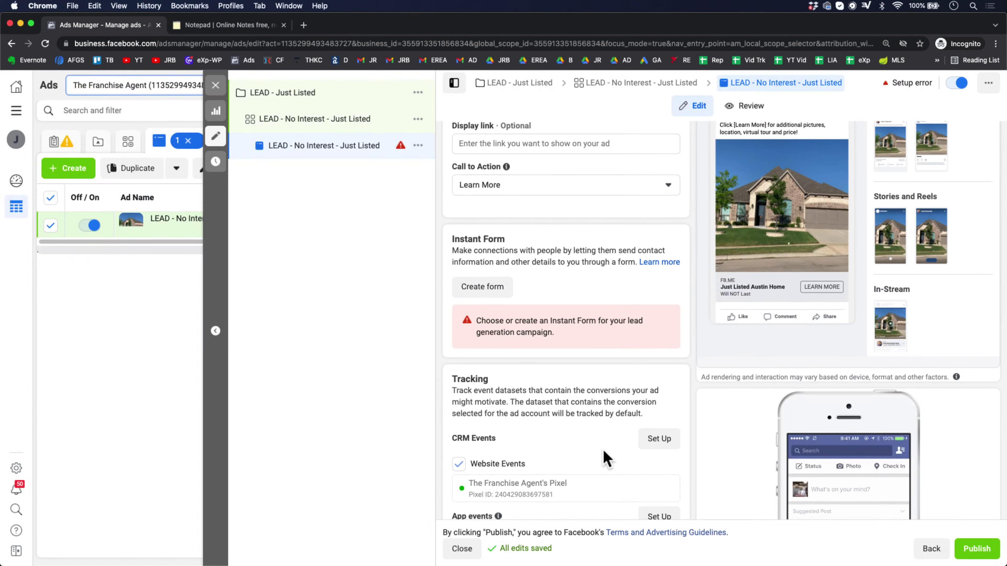
scroll(603, 451, down, 5)
scroll(603, 451, up, 10)
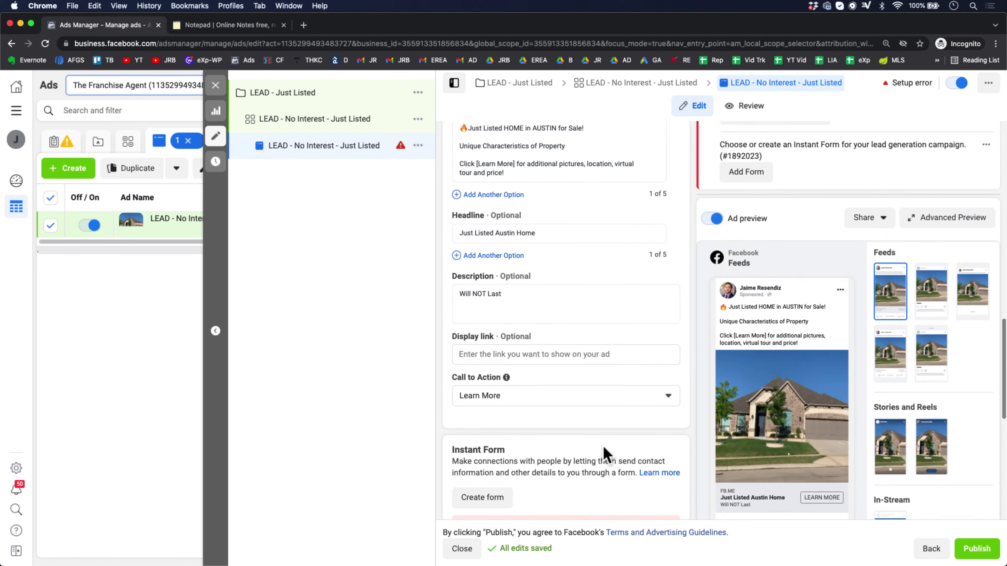
scroll(603, 451, down, 9)
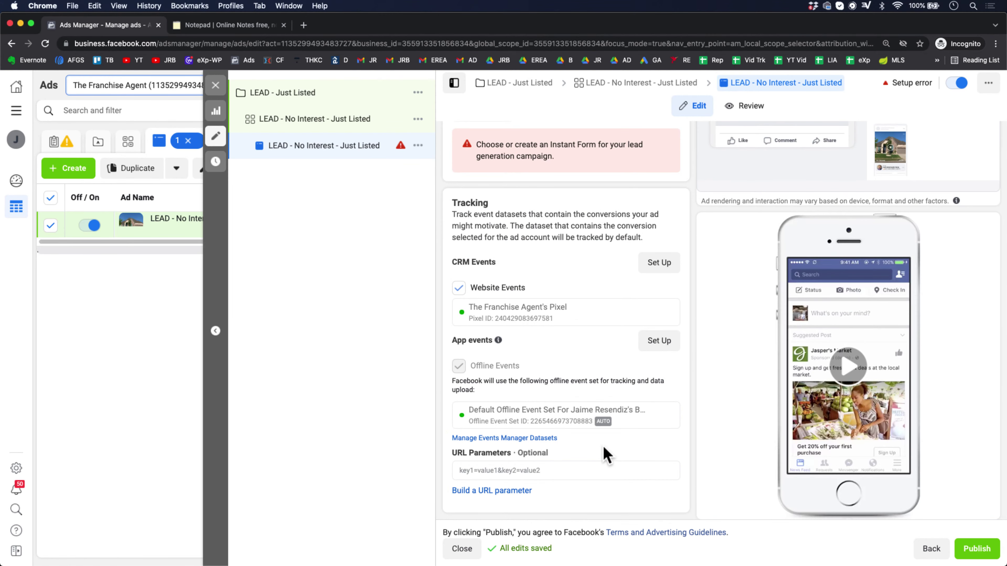